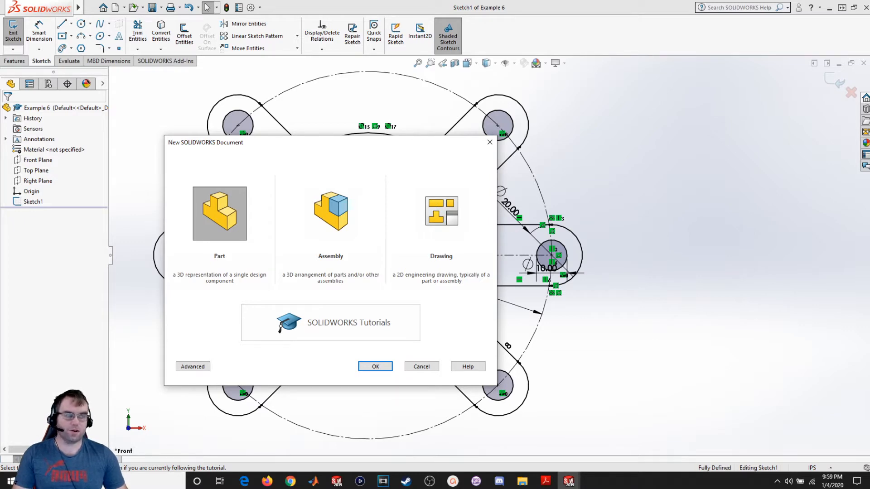
- Switch to the PDF of lecture examples to view the Sketch 6 reference drawing, then return to the new-document dialog
{"action": "left_click", "coordinate": [545, 481]}
{"action": "left_click_drag", "start_coordinate": [700, 148], "coordinate": [332, 3]}
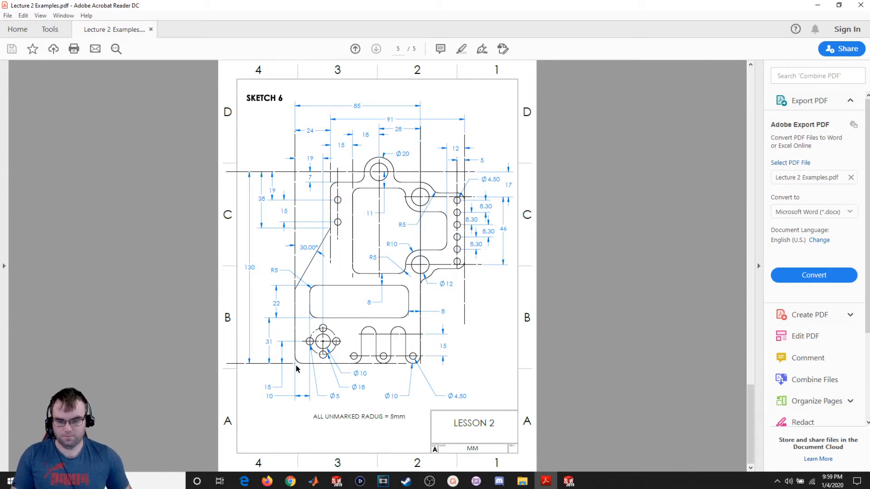
{"action": "left_click_drag", "start_coordinate": [409, 4], "coordinate": [869, 97]}
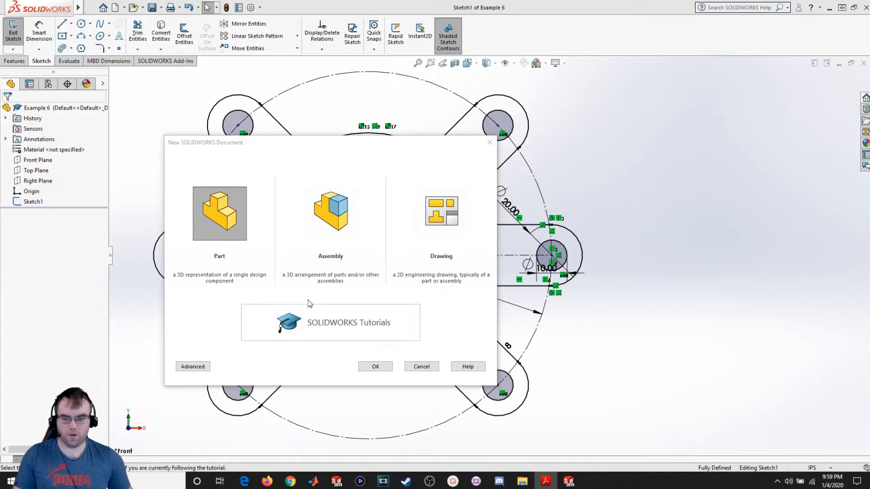
- Create a new part and start a sketch on the Front Plane
{"action": "left_click", "coordinate": [376, 366]}
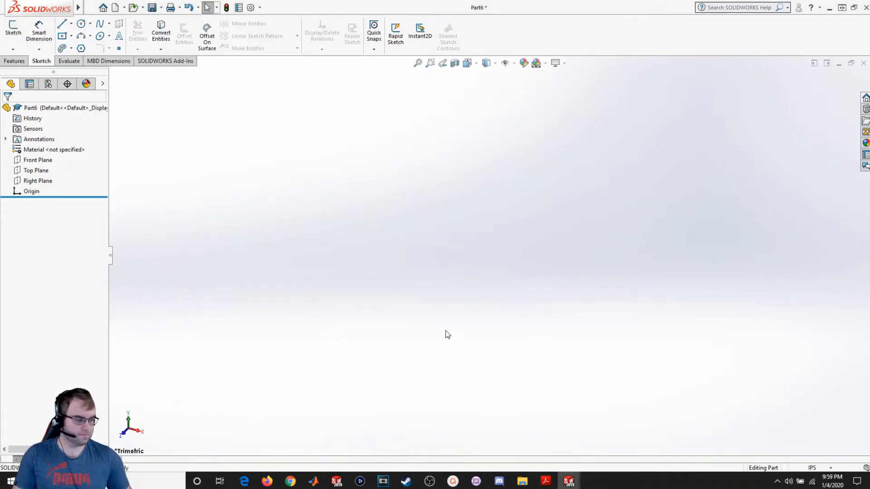
{"action": "left_click", "coordinate": [13, 28]}
{"action": "left_click", "coordinate": [394, 144]}
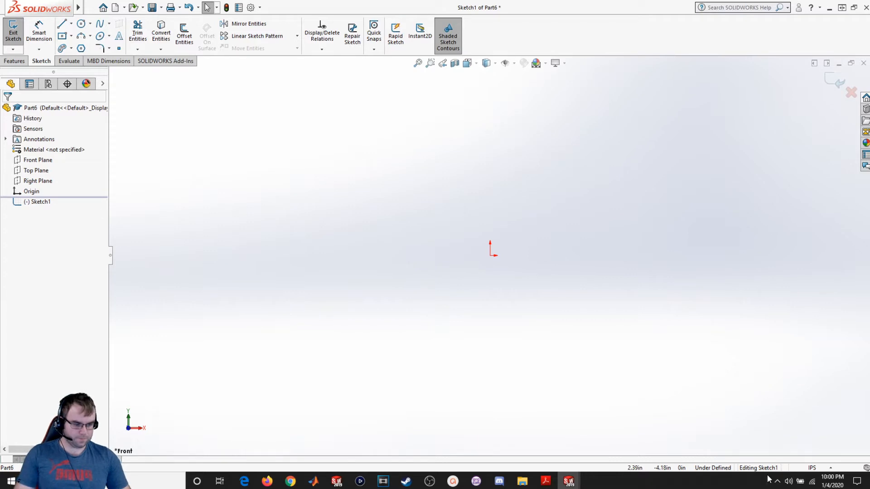
- Draw a horizontal line from the origin to the right, about 4.53 long
{"action": "left_click", "coordinate": [62, 24]}
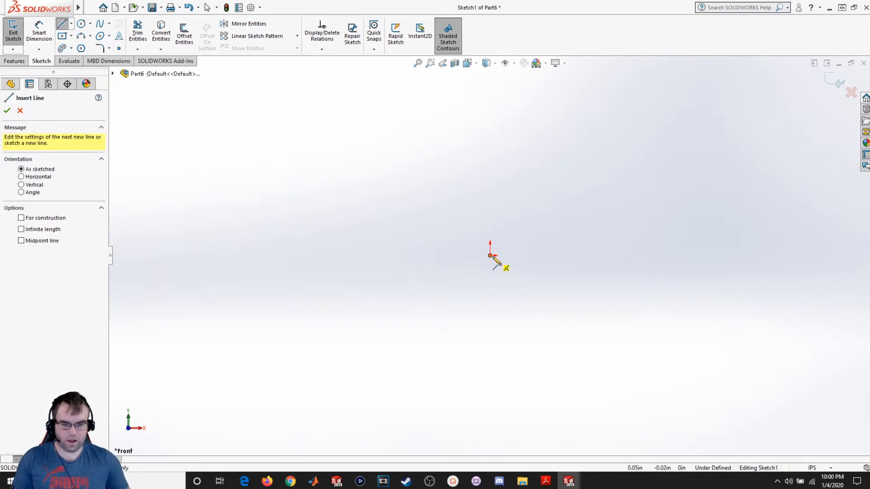
{"action": "left_click", "coordinate": [490, 255]}
{"action": "left_click", "coordinate": [691, 255]}
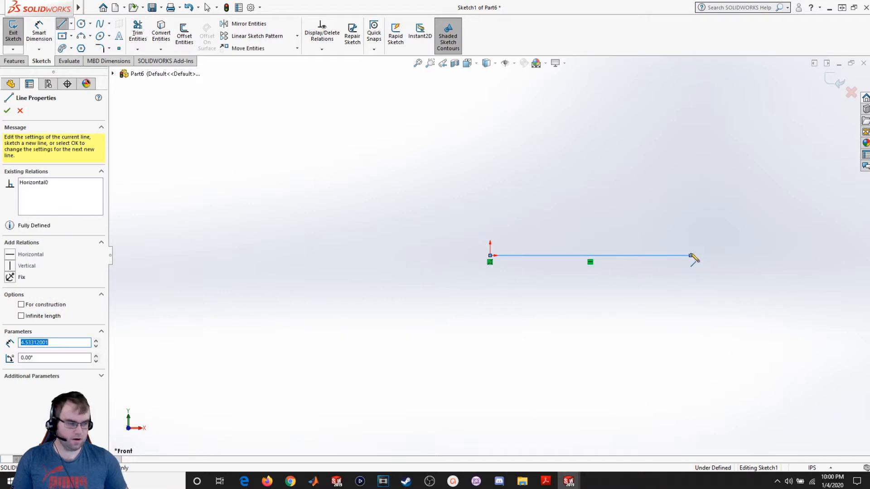
{"action": "key", "text": "Escape"}
- Draw a connected chain from the origin: a vertical line up, an angled line up-right, and another vertical line up
{"action": "left_click", "coordinate": [62, 24]}
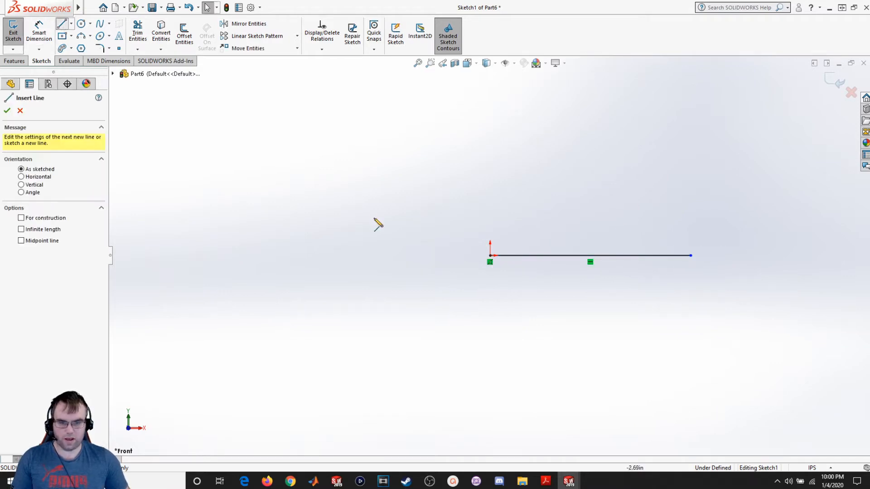
{"action": "left_click", "coordinate": [491, 256]}
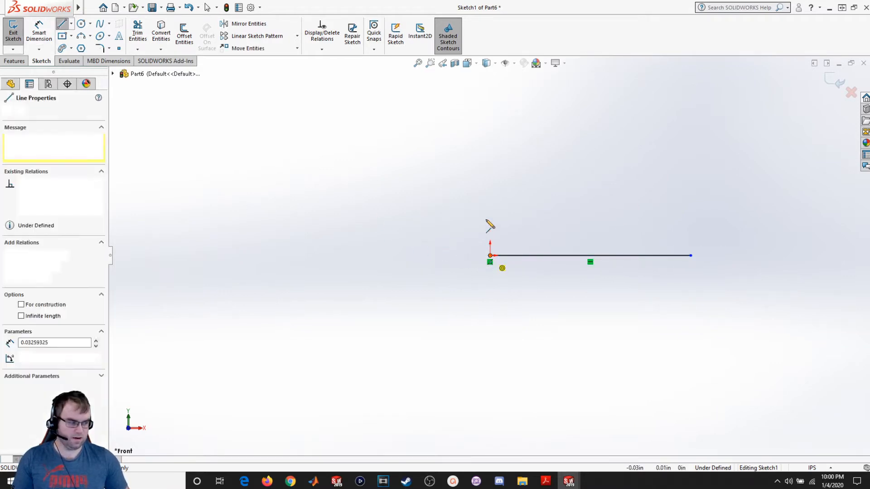
{"action": "left_click", "coordinate": [491, 93]}
{"action": "scroll", "coordinate": [490, 94], "scroll_direction": "up", "scroll_amount": 5}
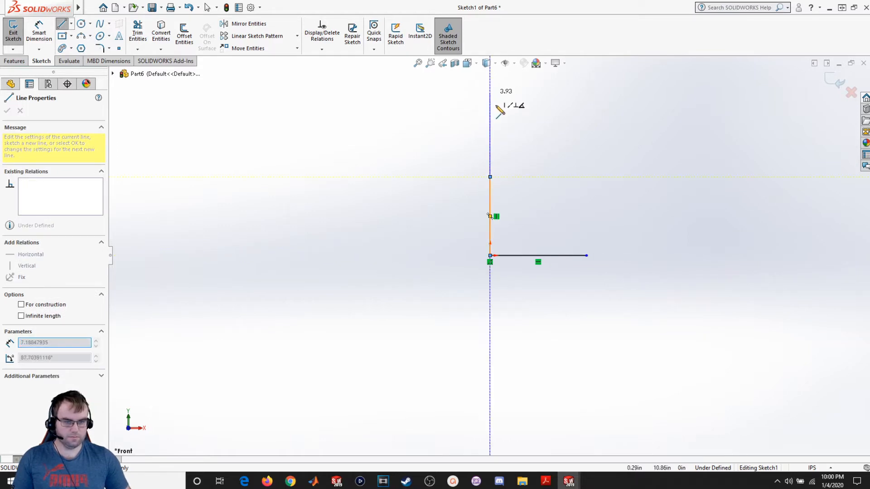
{"action": "left_click", "coordinate": [548, 136]}
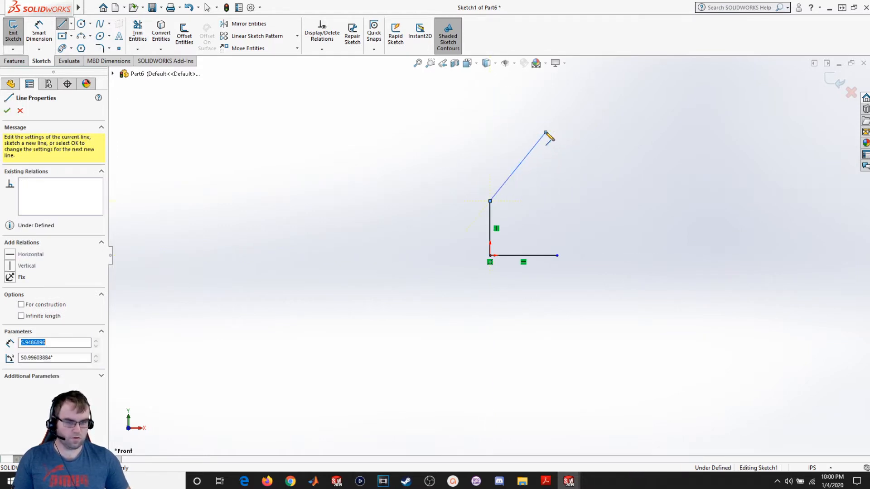
{"action": "scroll", "coordinate": [550, 83], "scroll_direction": "up", "scroll_amount": 3}
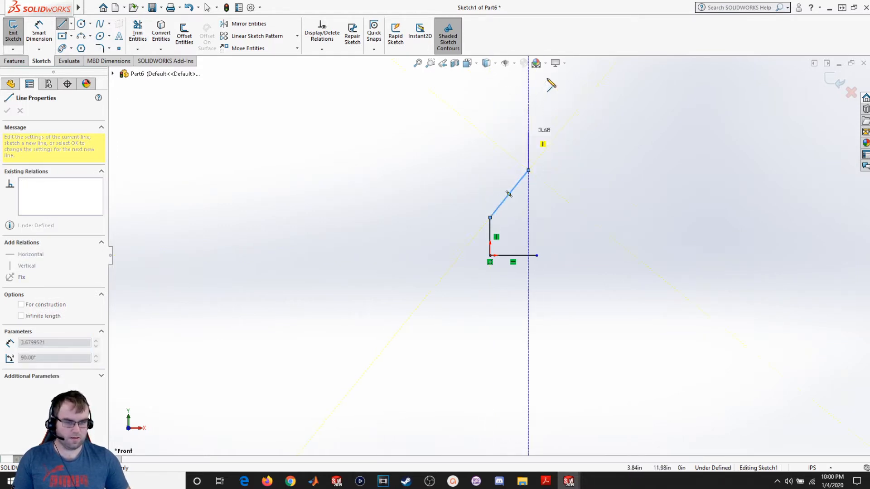
{"action": "left_click", "coordinate": [516, 120]}
{"action": "key", "text": "Escape"}
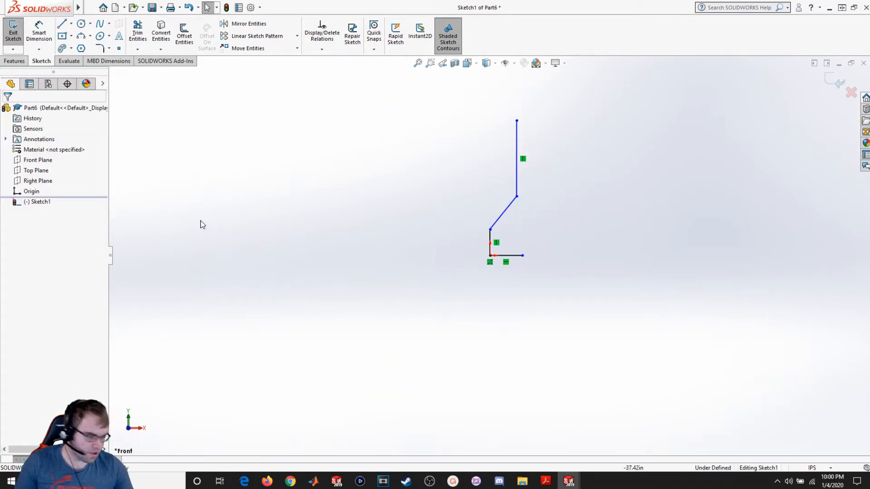
- Dimension the vertical distance from the bottom line to the top endpoint as 130
{"action": "left_click", "coordinate": [39, 32]}
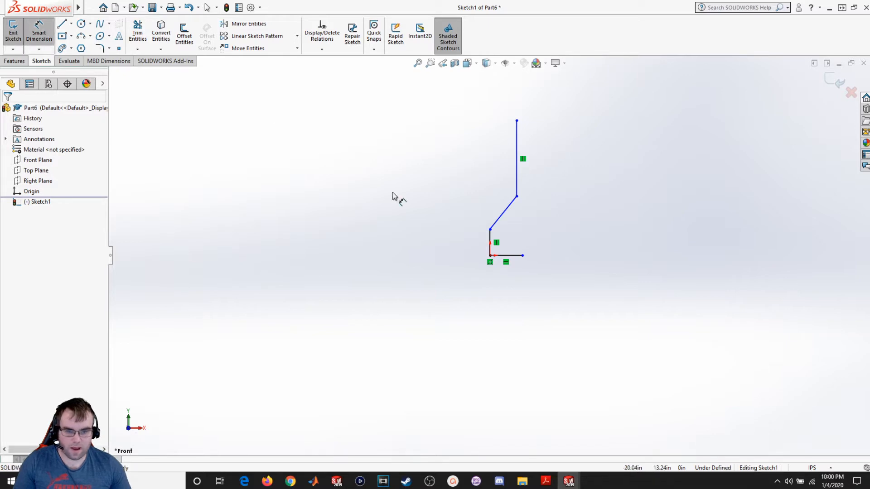
{"action": "left_click", "coordinate": [516, 257]}
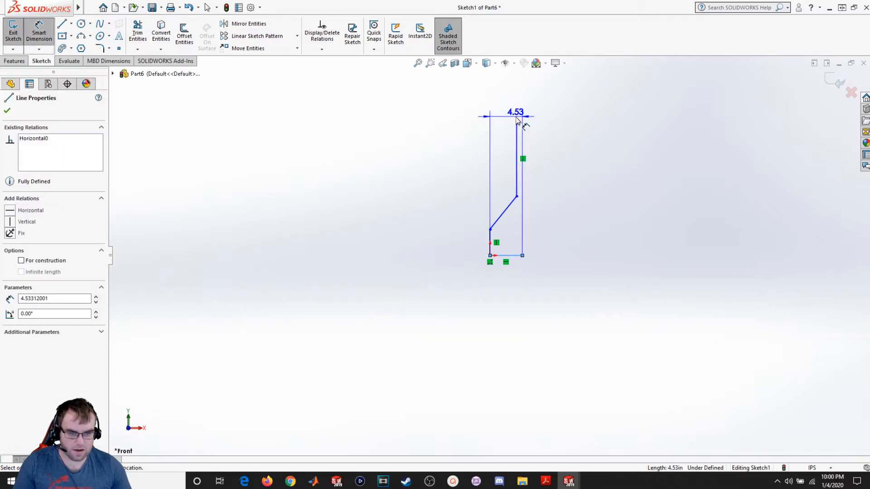
{"action": "left_click", "coordinate": [516, 121]}
{"action": "left_click", "coordinate": [328, 157]}
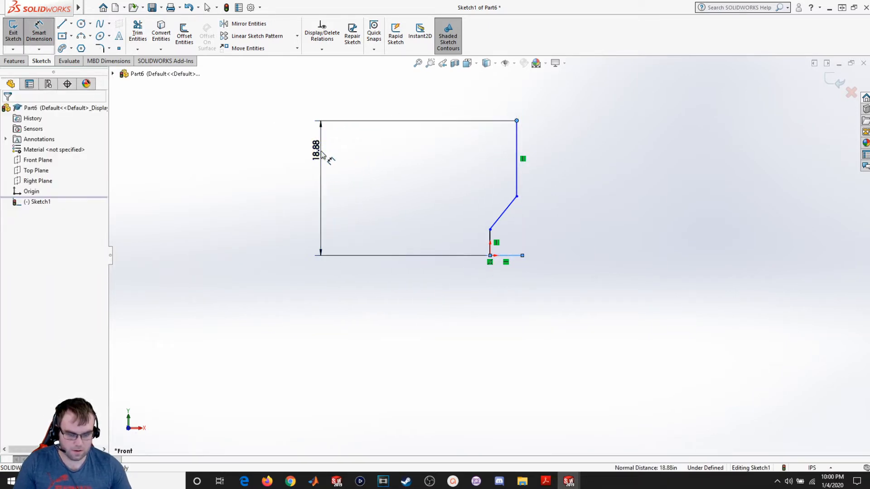
{"action": "type", "text": "130"}
{"action": "key", "text": "Return"}
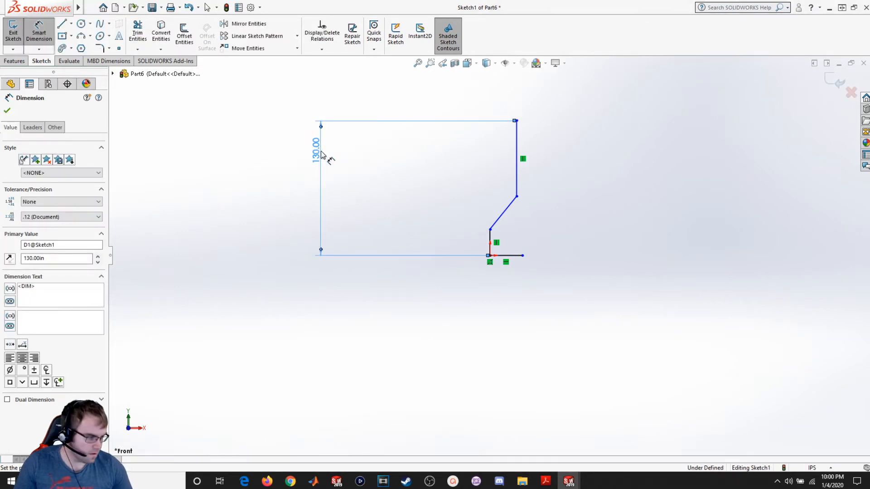
- Dimension the angle between the angled line and the lower vertical line as 30°
{"action": "scroll", "coordinate": [500, 236], "scroll_direction": "down", "scroll_amount": 4}
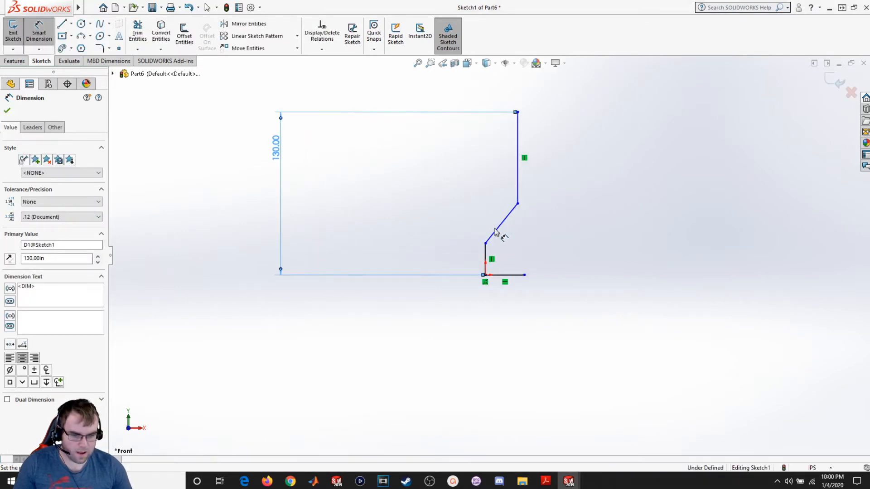
{"action": "left_click", "coordinate": [500, 235]}
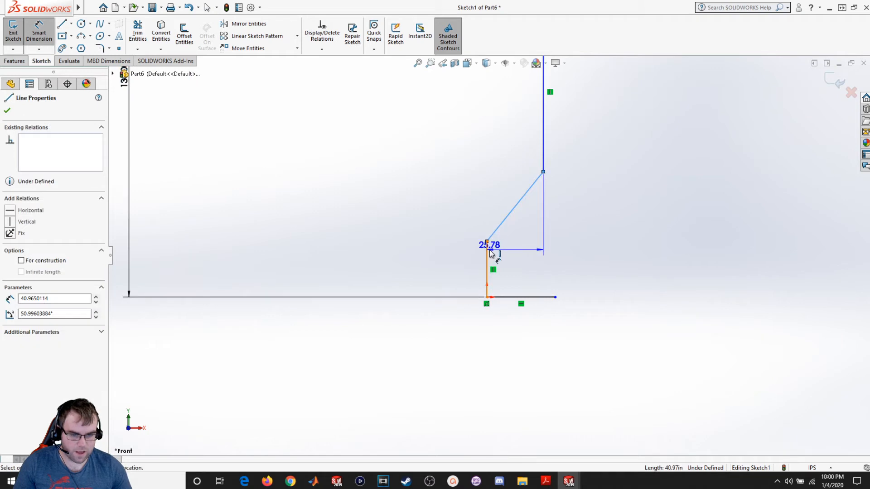
{"action": "left_click", "coordinate": [491, 254]}
{"action": "left_click", "coordinate": [516, 181]}
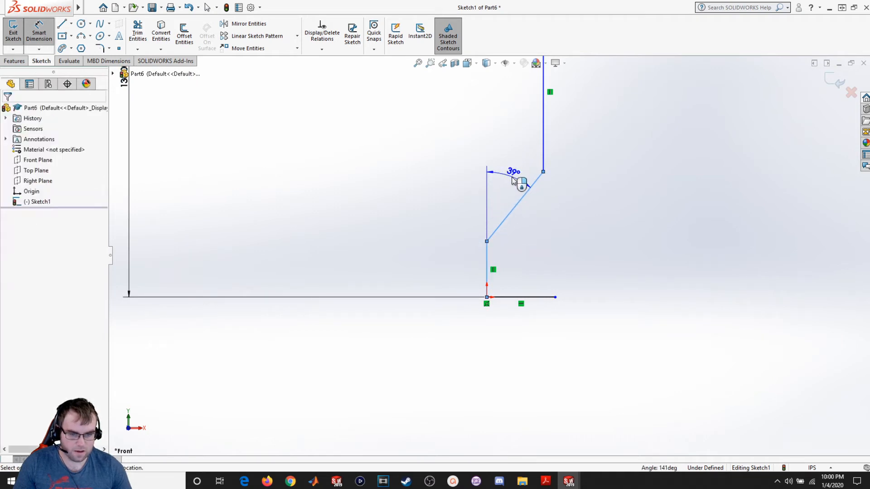
{"action": "type", "text": "30"}
{"action": "key", "text": "Return"}
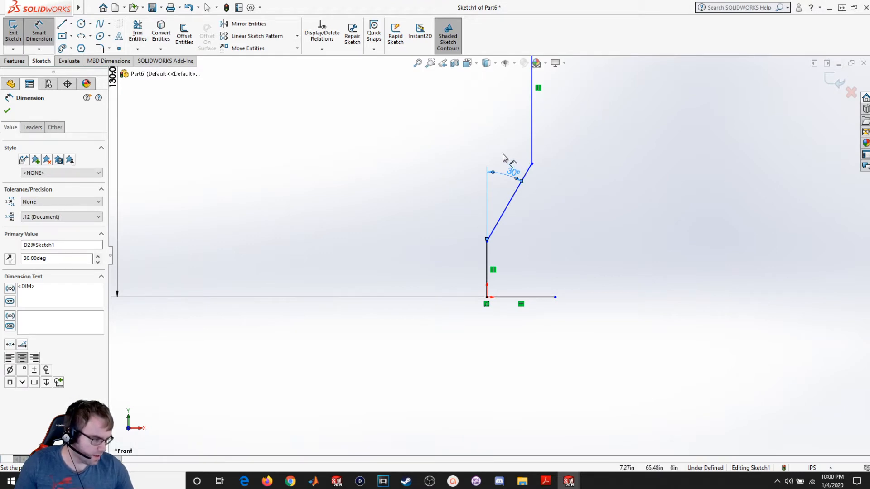
- Dimension the upper vertical line's length as 38 and close the dimension tool
{"action": "scroll", "coordinate": [364, 130], "scroll_direction": "up", "scroll_amount": 2}
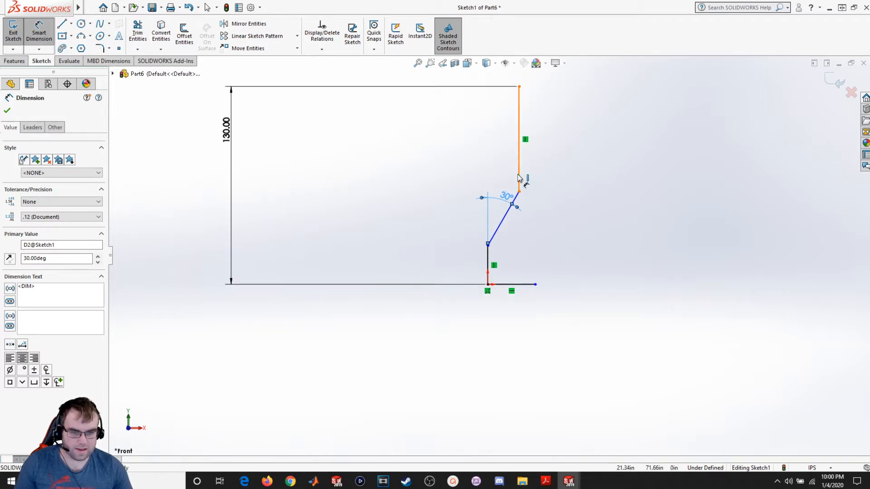
{"action": "left_click", "coordinate": [519, 176]}
{"action": "left_click", "coordinate": [485, 143]}
{"action": "type", "text": "38"}
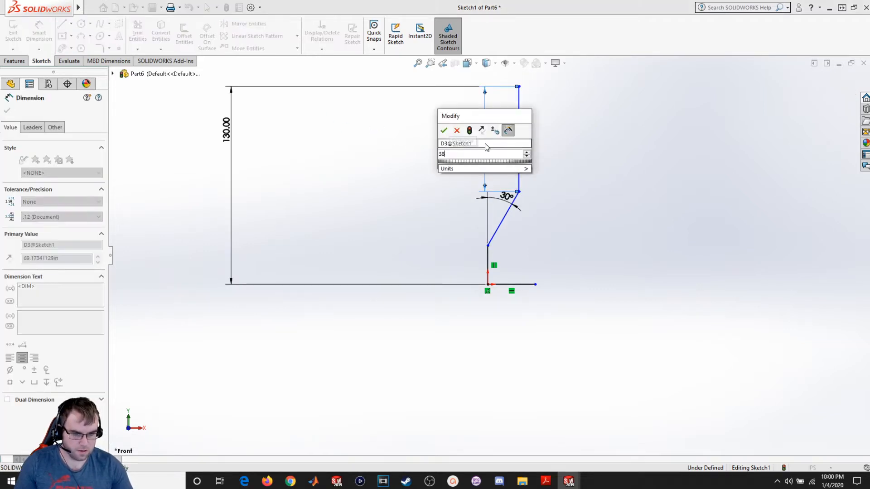
{"action": "key", "text": "Return"}
{"action": "scroll", "coordinate": [516, 233], "scroll_direction": "down", "scroll_amount": 1}
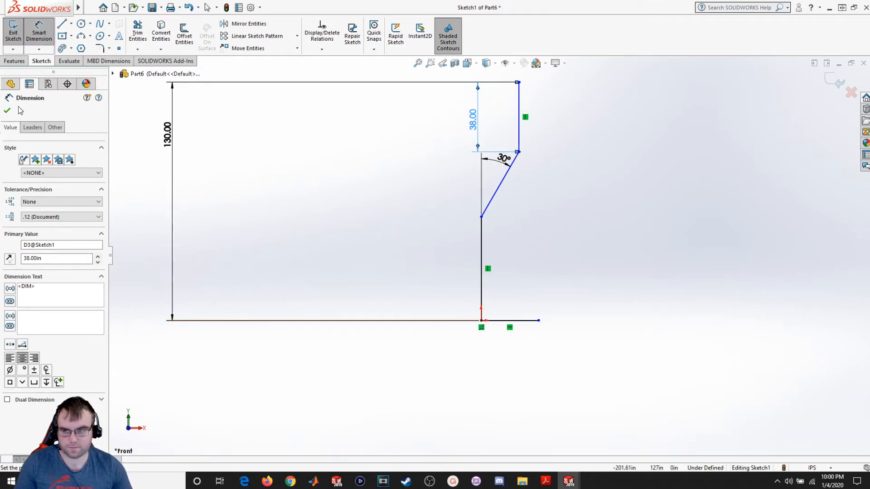
{"action": "left_click", "coordinate": [8, 111]}
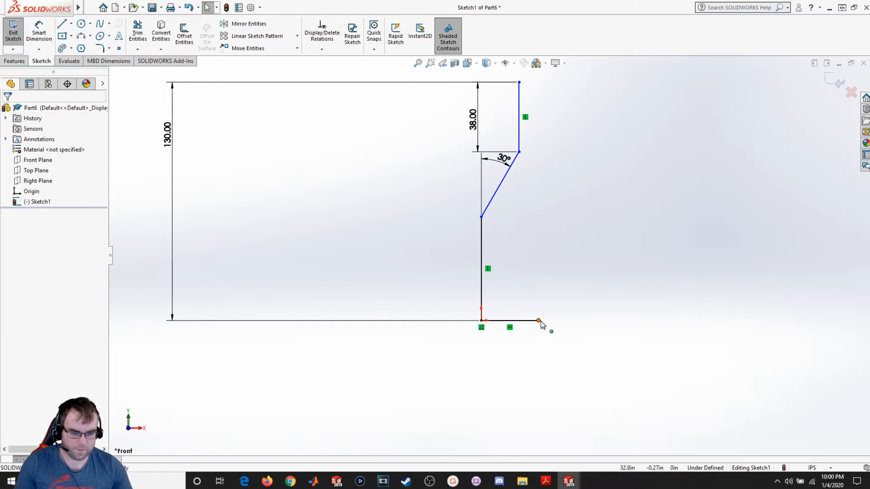
- Extend the bottom horizontal line further to the right by moving its right endpoint
{"action": "left_click_drag", "start_coordinate": [538, 322], "coordinate": [685, 332]}
{"action": "left_click", "coordinate": [699, 378]}
{"action": "scroll", "coordinate": [699, 377], "scroll_direction": "up", "scroll_amount": 1}
{"action": "scroll", "coordinate": [700, 375], "scroll_direction": "down", "scroll_amount": 1}
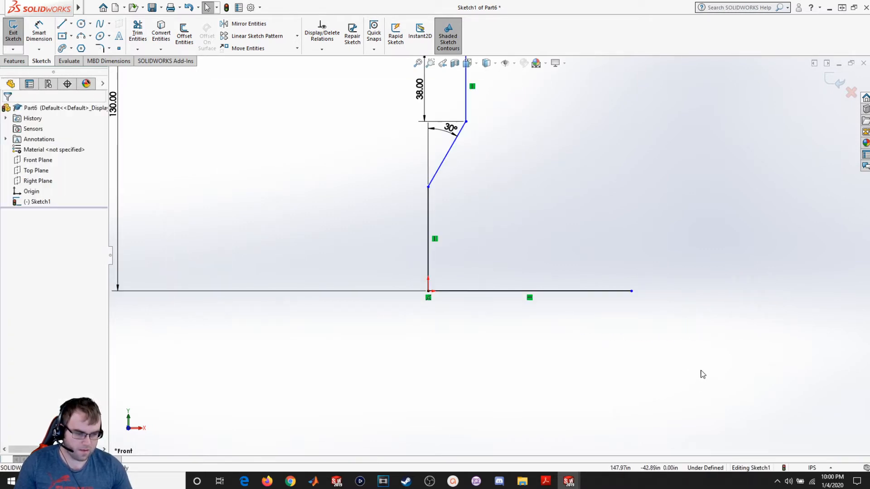
- Draw a vertical line about 42.73 long up from the bottom line's right end
{"action": "left_click", "coordinate": [63, 23]}
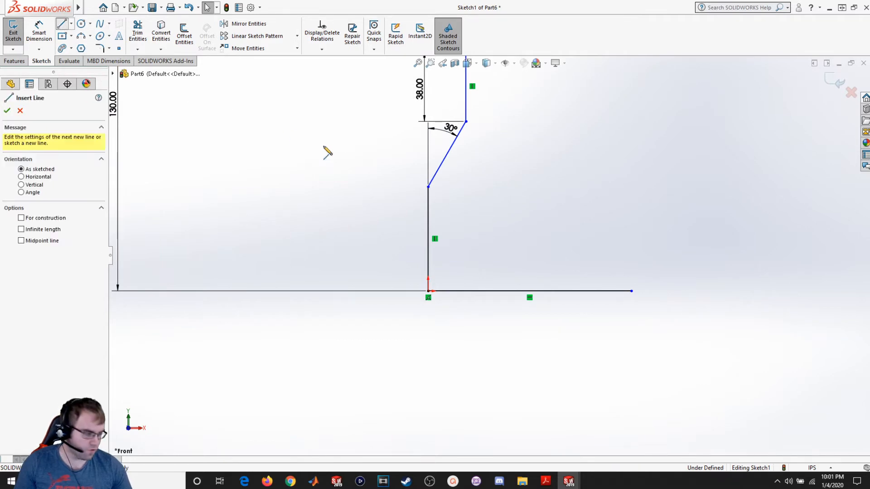
{"action": "left_click", "coordinate": [632, 291]}
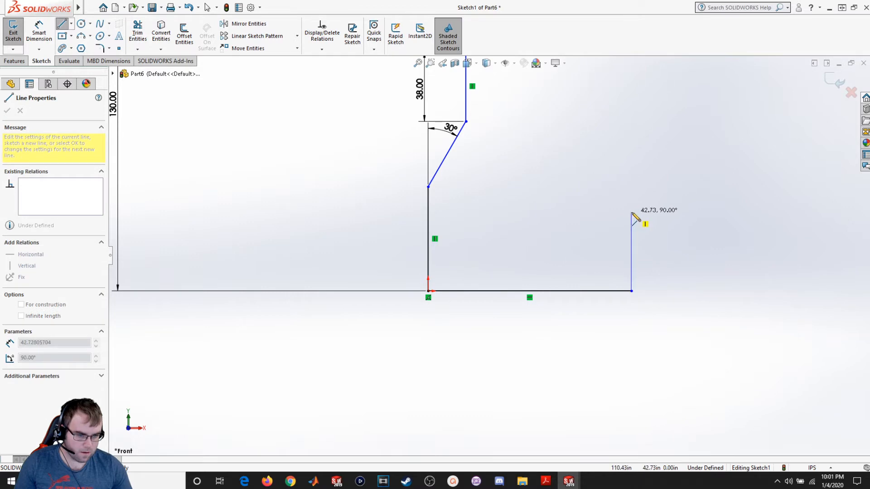
{"action": "left_click", "coordinate": [632, 212]}
{"action": "key", "text": "Escape"}
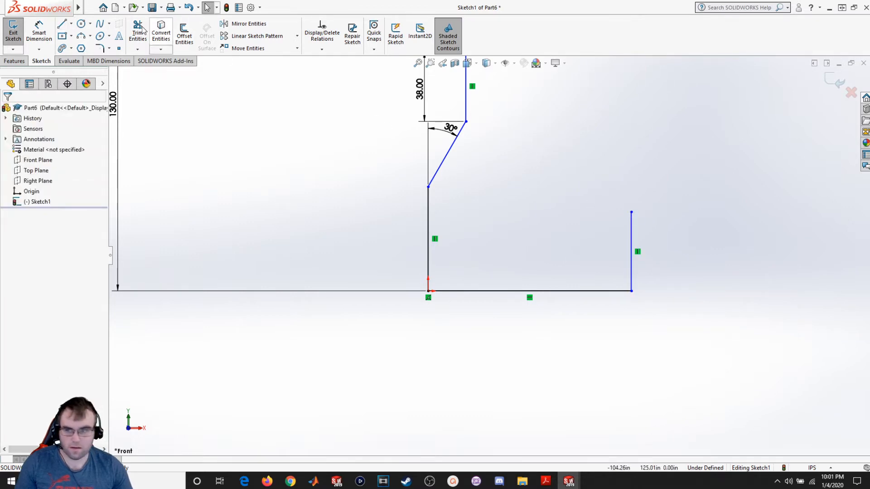
- Draw a 180° three-point arc of radius about 16 from the top of that vertical line, bulging upward
{"action": "left_click", "coordinate": [632, 212]}
{"action": "left_click", "coordinate": [687, 212]}
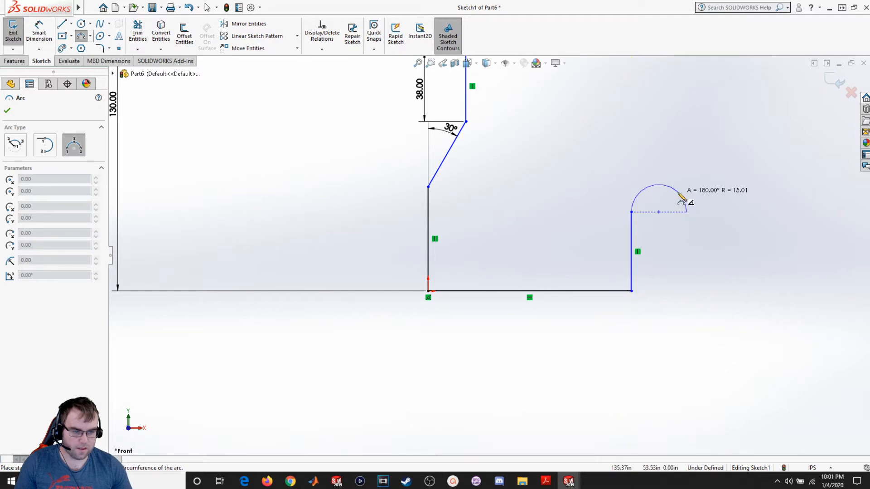
{"action": "left_click", "coordinate": [681, 198]}
{"action": "key", "text": "Escape"}
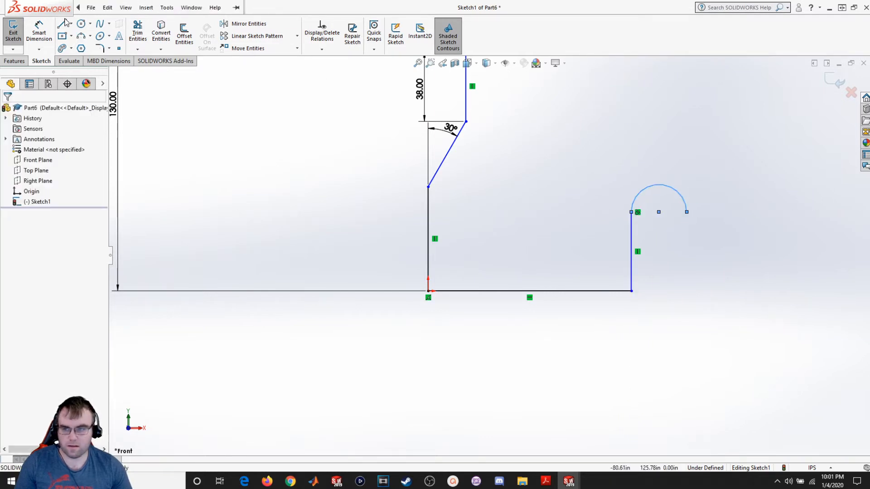
- Draw a vertical line about 24 long downward from the arc's right end
{"action": "left_click", "coordinate": [63, 24]}
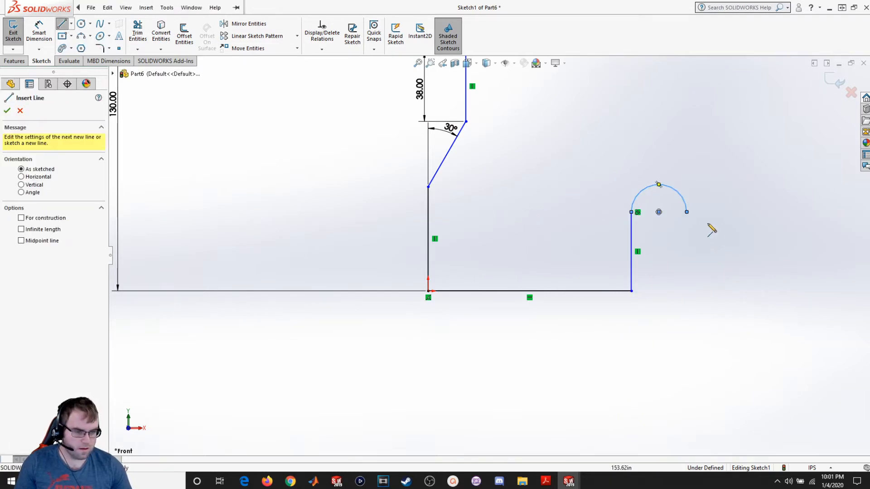
{"action": "left_click", "coordinate": [687, 212]}
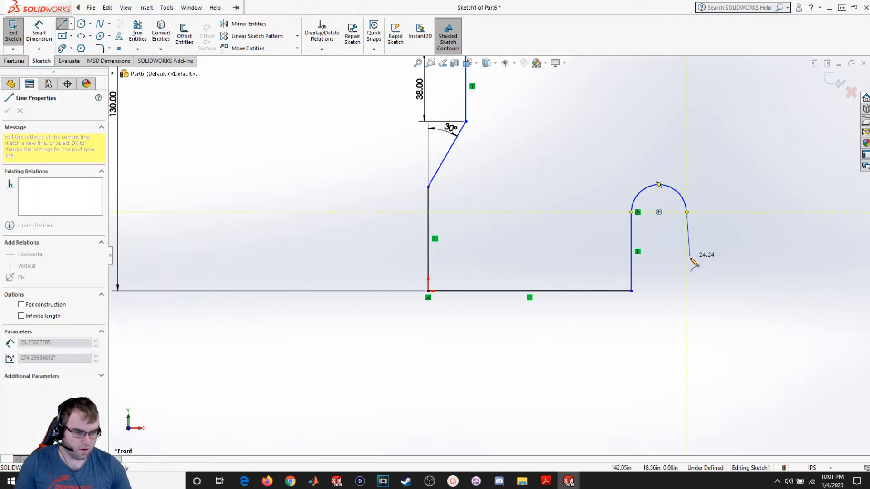
{"action": "left_click", "coordinate": [687, 263]}
{"action": "key", "text": "Escape"}
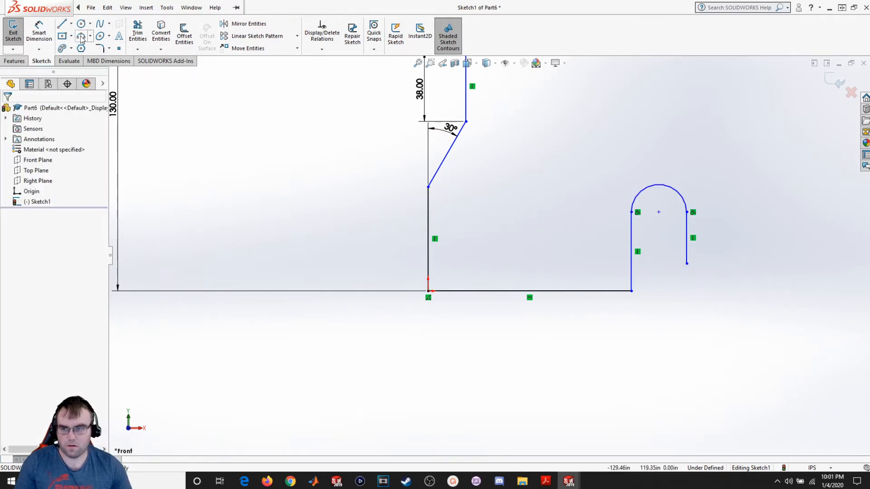
- Draw a 180° three-point arc of radius about 19 from that line's lower end, bulging downward
{"action": "left_click", "coordinate": [81, 36]}
{"action": "left_click", "coordinate": [687, 263]}
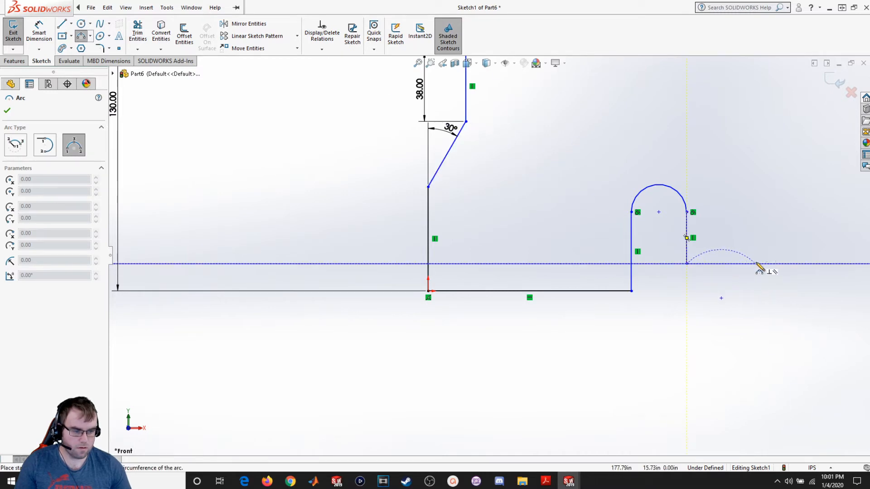
{"action": "left_click", "coordinate": [756, 264]}
{"action": "left_click", "coordinate": [724, 302]}
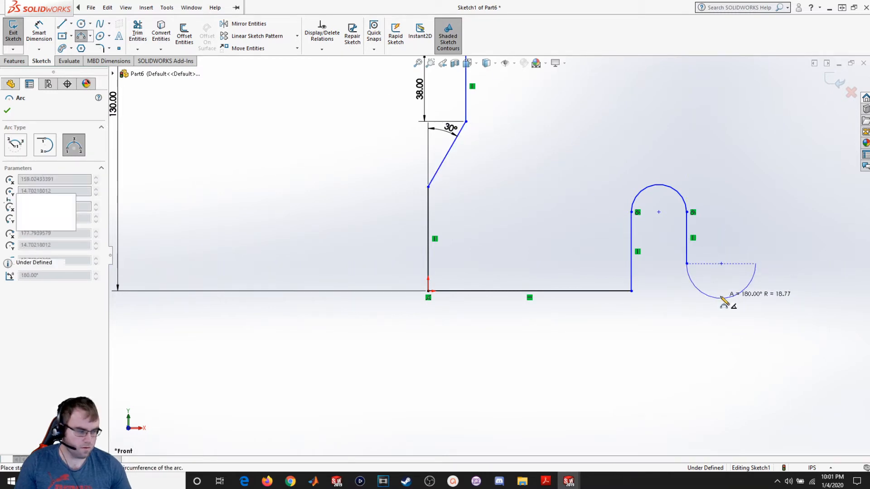
- Draw a vertical line upward from the lower arc's right end, level with the top of the previous vertical line
{"action": "key", "text": "f"}
{"action": "key", "text": "Escape"}
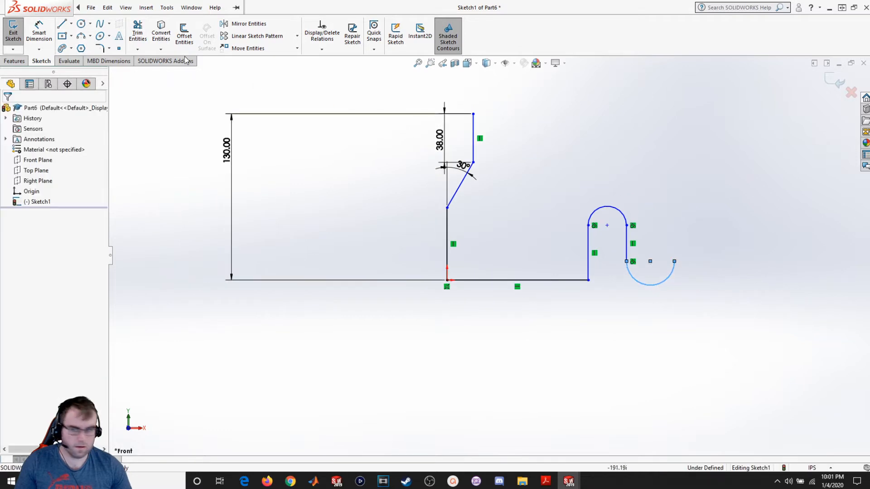
{"action": "left_click", "coordinate": [64, 24]}
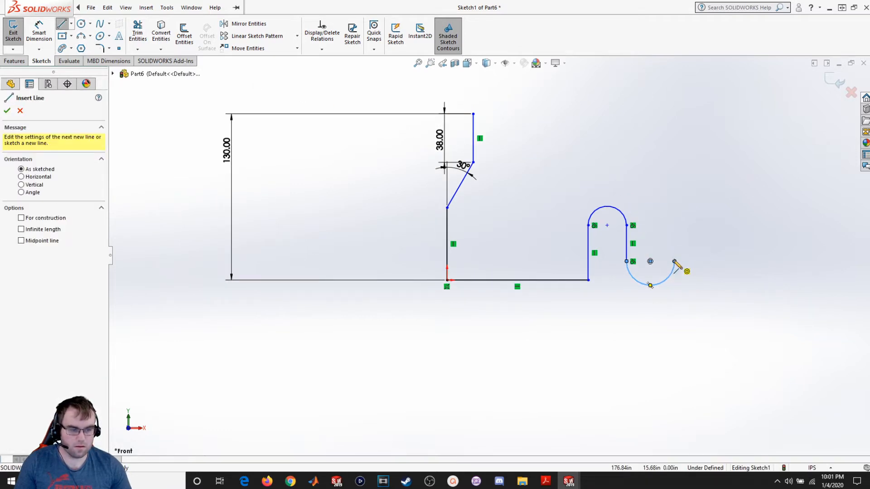
{"action": "left_click", "coordinate": [675, 262]}
{"action": "left_click", "coordinate": [674, 225]}
{"action": "key", "text": "Escape"}
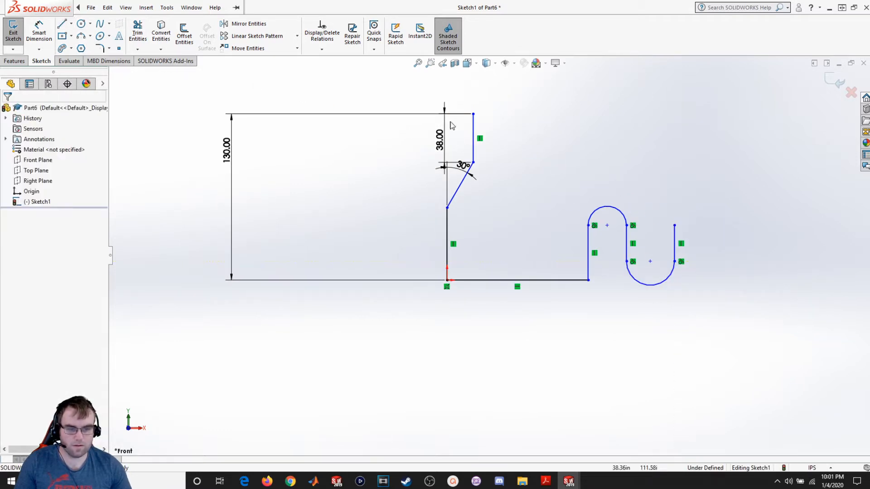
- Draw a 180° three-point arc of radius about 16 from that line's top end, bulging upward
{"action": "left_click", "coordinate": [81, 36]}
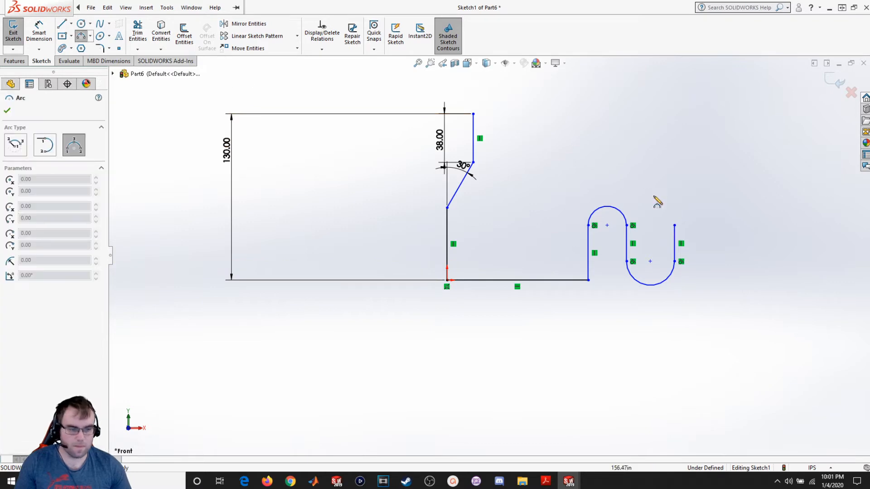
{"action": "left_click", "coordinate": [675, 225]}
{"action": "left_click", "coordinate": [715, 225]}
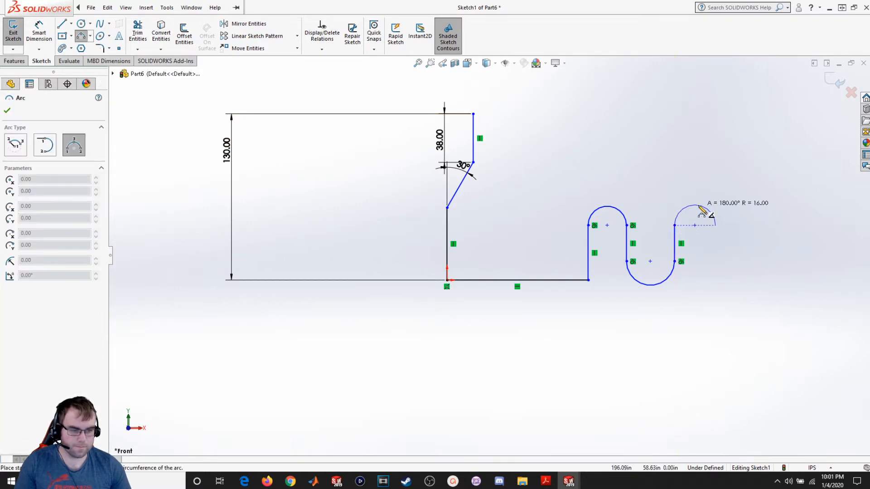
{"action": "left_click", "coordinate": [699, 208]}
{"action": "key", "text": "Escape"}
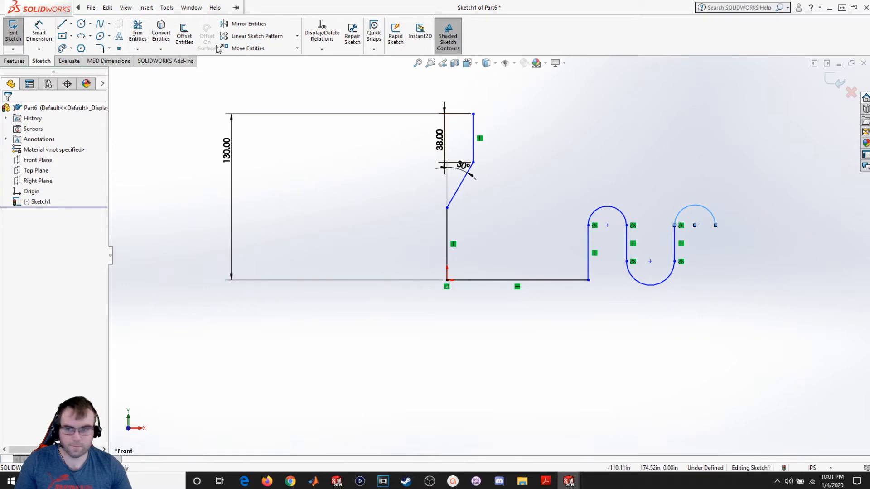
- Draw a vertical line downward from the new arc's right end to the level of the lower arc's ends
{"action": "left_click", "coordinate": [62, 24]}
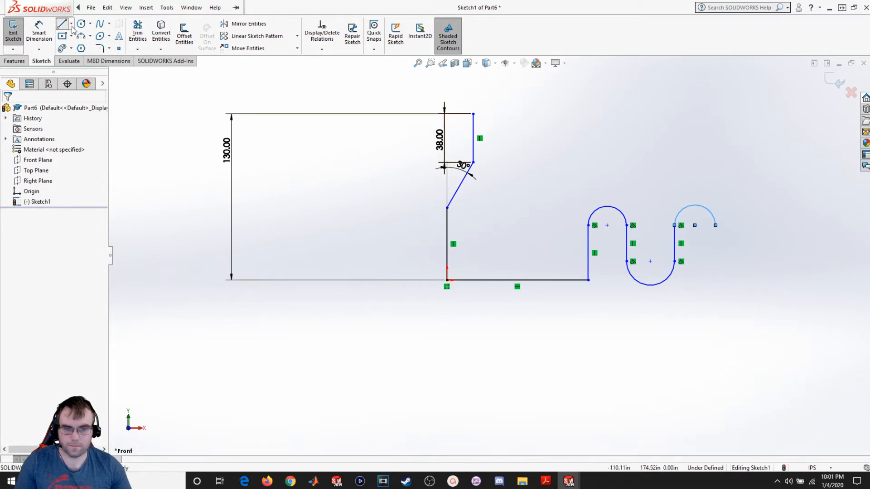
{"action": "left_click", "coordinate": [716, 225]}
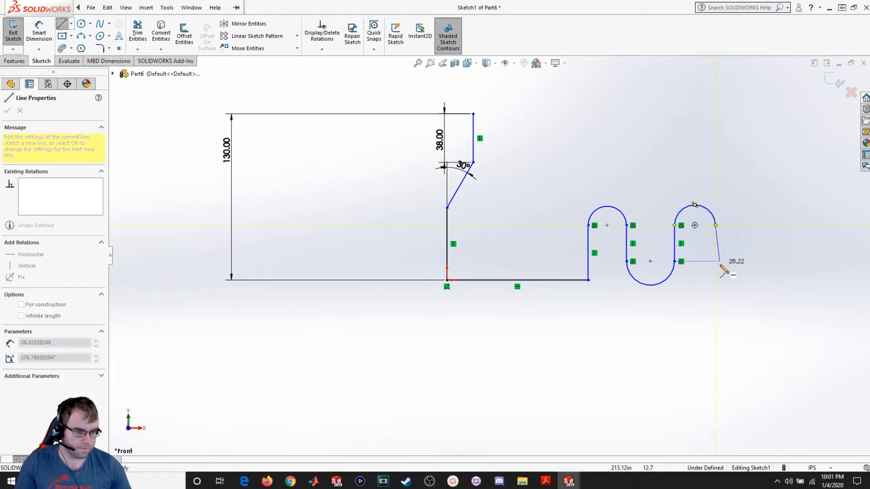
{"action": "left_click", "coordinate": [716, 261]}
{"action": "key", "text": "Escape"}
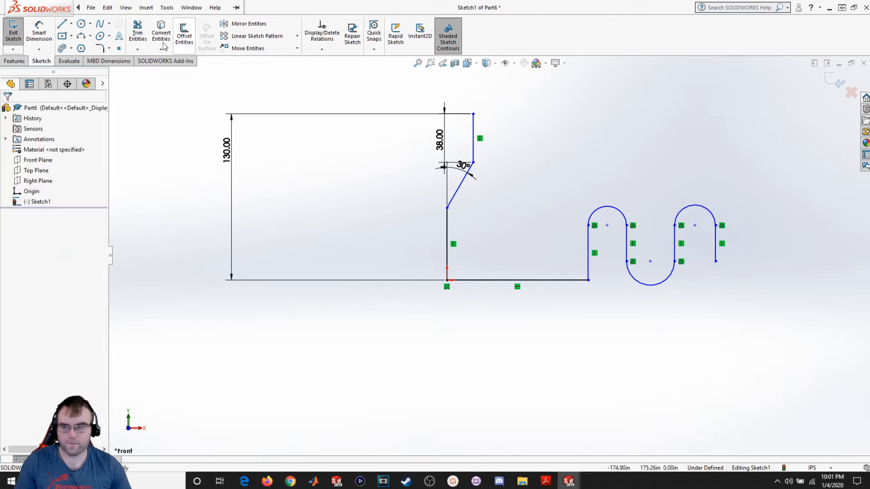
- Draw a 180° three-point arc from that line's lower end, bulging downward
{"action": "left_click", "coordinate": [81, 36]}
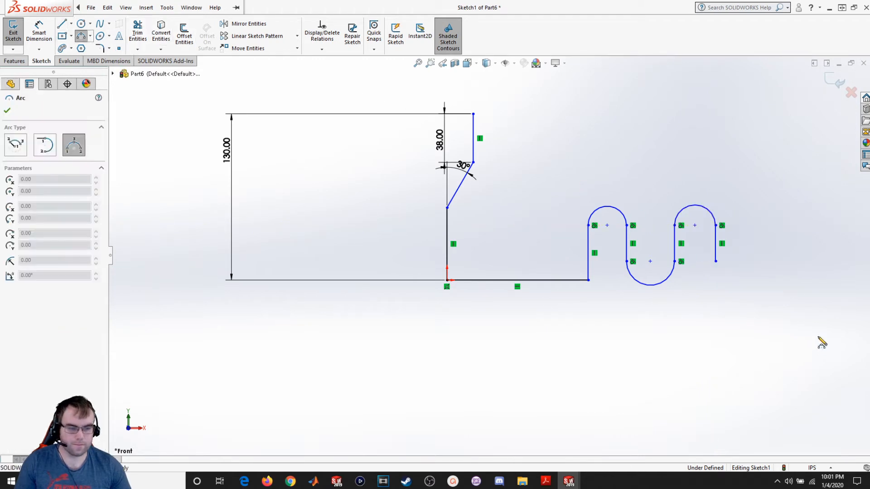
{"action": "left_click", "coordinate": [716, 262]}
{"action": "left_click", "coordinate": [759, 262]}
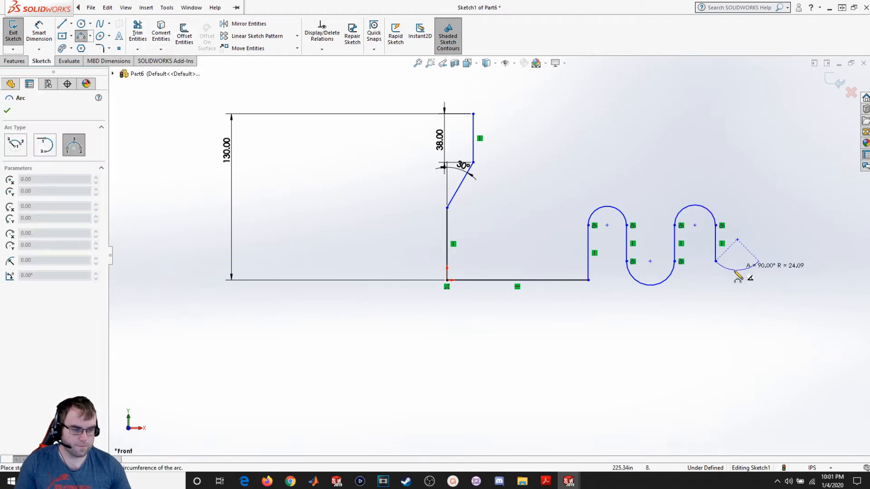
{"action": "left_click", "coordinate": [737, 292]}
{"action": "key", "text": "Escape"}
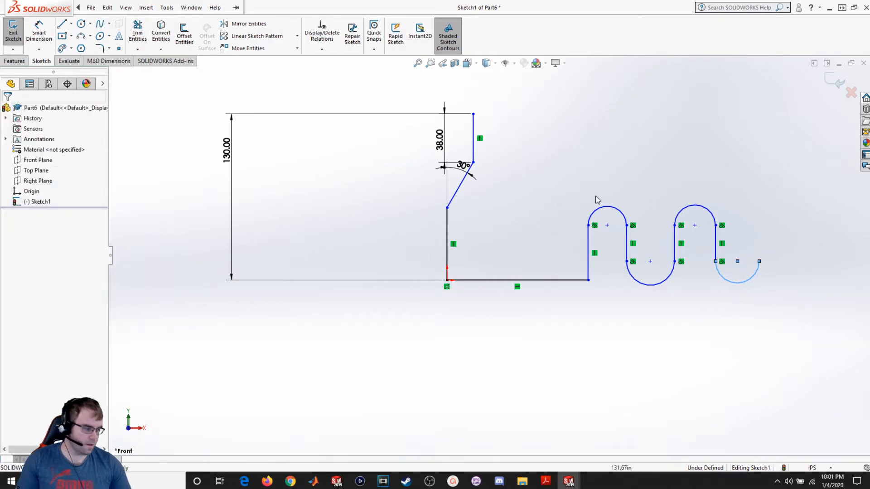
- Draw a tall vertical line about 105 long upward from the last arc's right end
{"action": "left_click", "coordinate": [62, 24]}
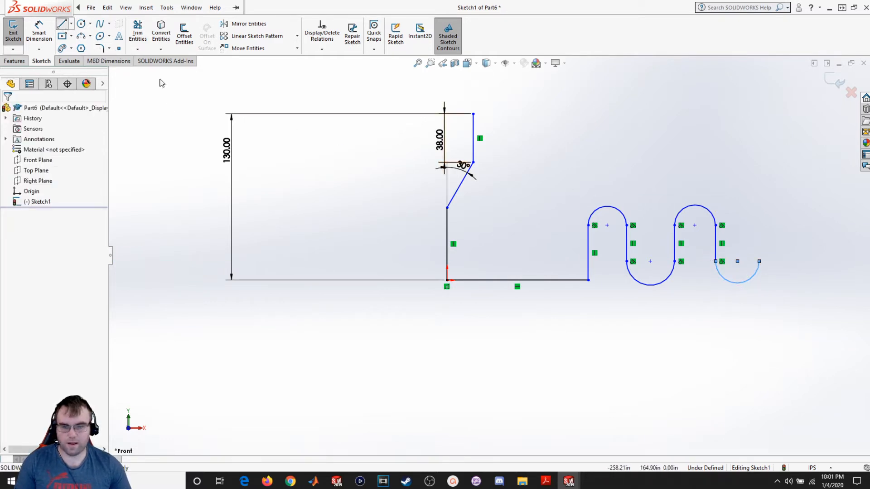
{"action": "left_click", "coordinate": [758, 261]}
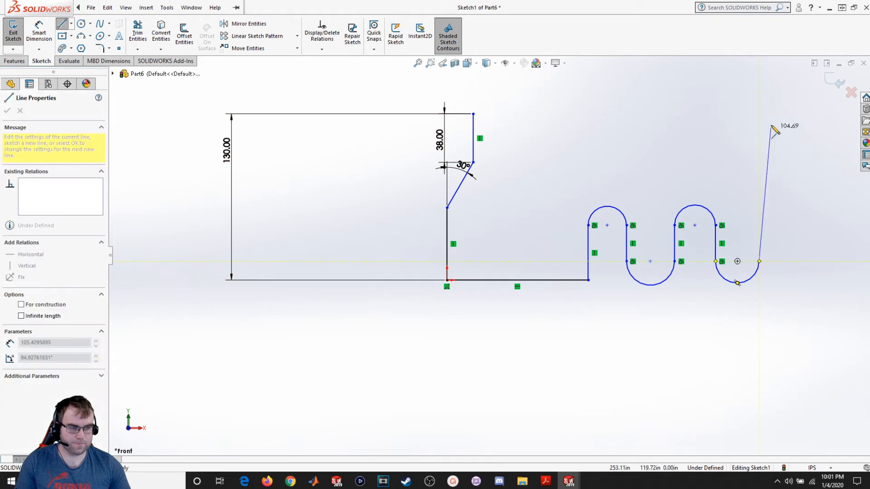
{"action": "left_click", "coordinate": [759, 99]}
{"action": "key", "text": "Escape"}
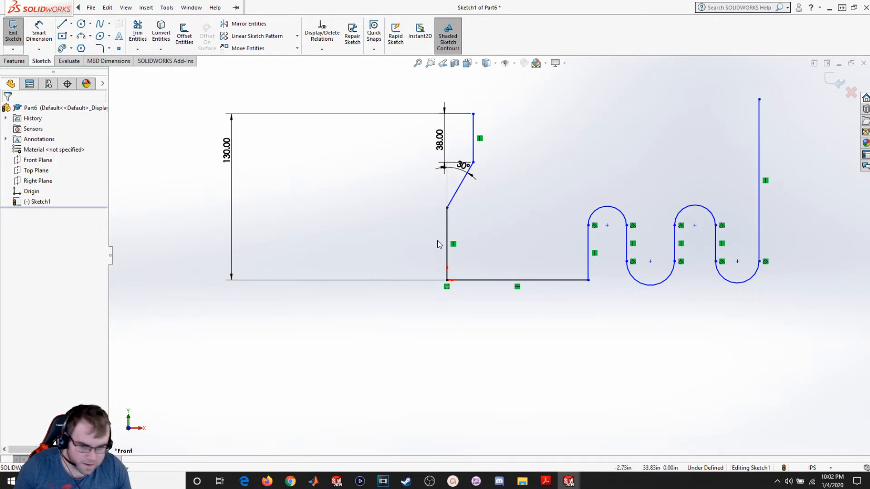
- Dimension the horizontal distance between the left vertical line and the tall right vertical line as 85
{"action": "mouse_move", "coordinate": [41, 4]}
{"action": "left_click", "coordinate": [35, 31]}
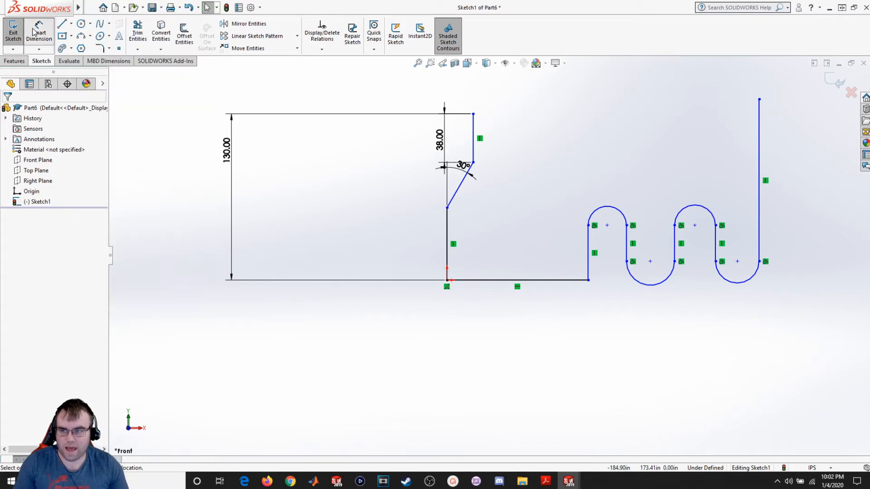
{"action": "left_click", "coordinate": [447, 258]}
{"action": "left_click", "coordinate": [759, 234]}
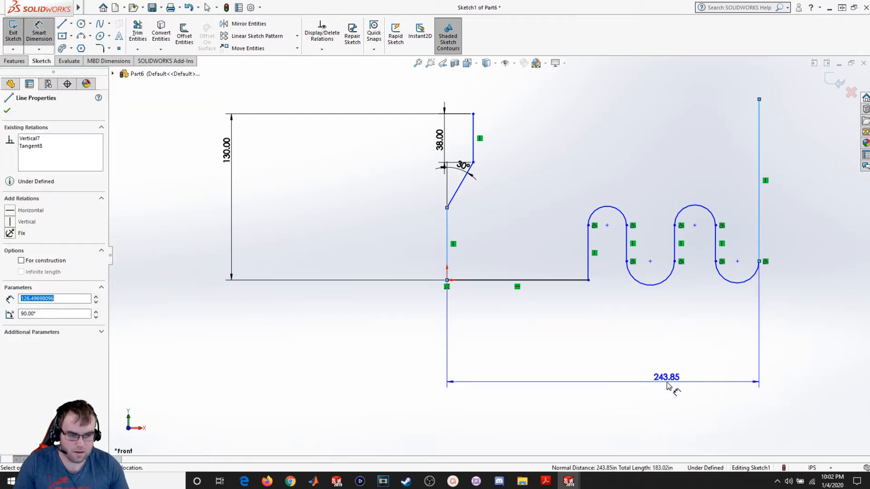
{"action": "left_click", "coordinate": [668, 383]}
{"action": "type", "text": "85"}
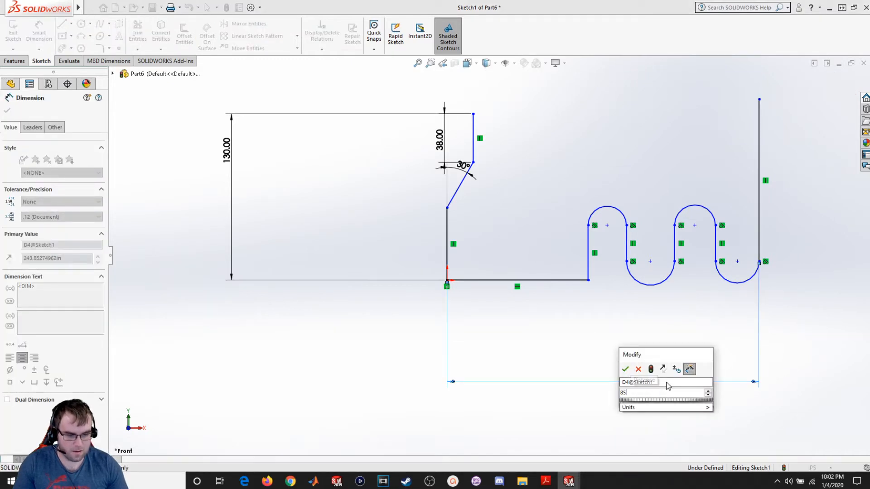
{"action": "key", "text": "Return"}
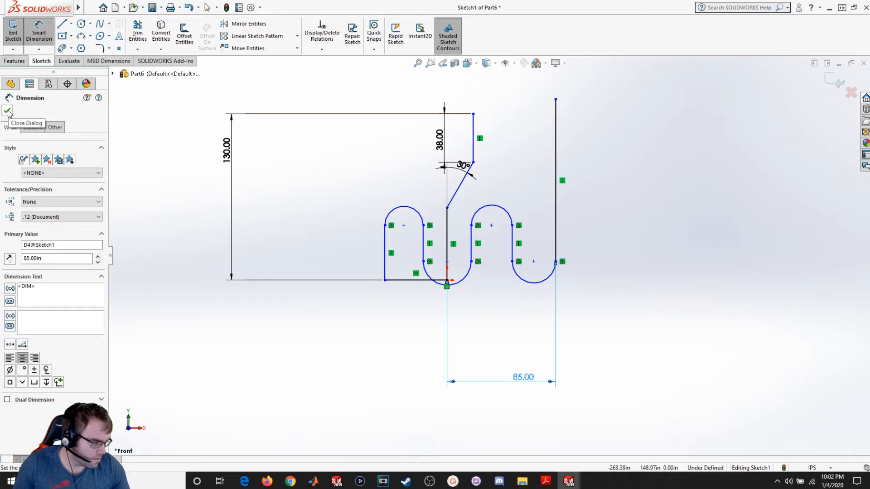
{"action": "left_click", "coordinate": [7, 111]}
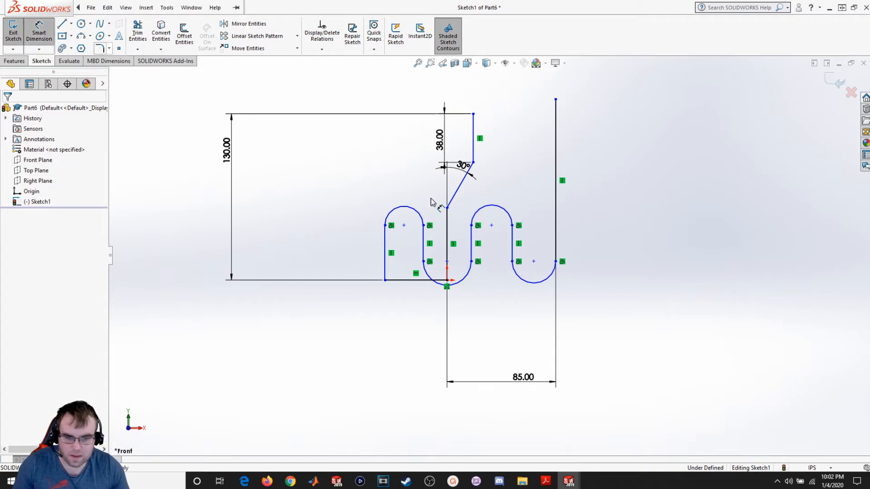
- Set the radius of both downward-bulging arcs to 5 with Smart Dimension
{"action": "left_click", "coordinate": [525, 280]}
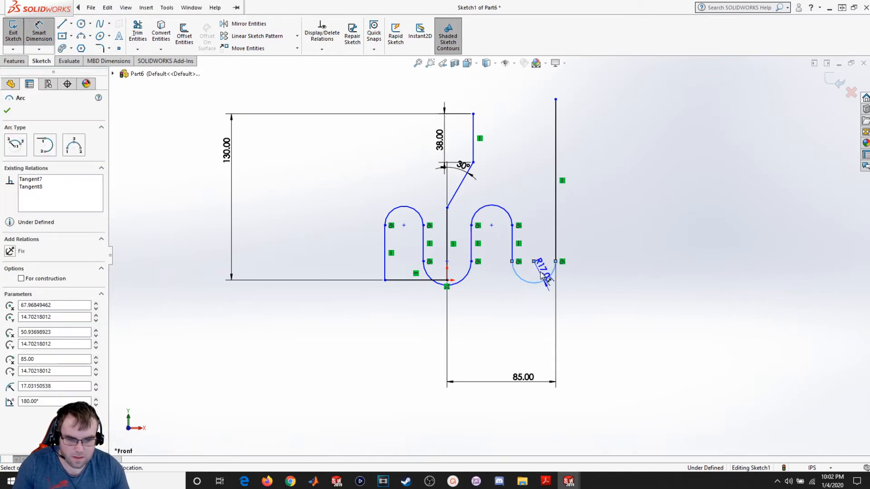
{"action": "left_click", "coordinate": [553, 247]}
{"action": "type", "text": "5"}
{"action": "key", "text": "Return"}
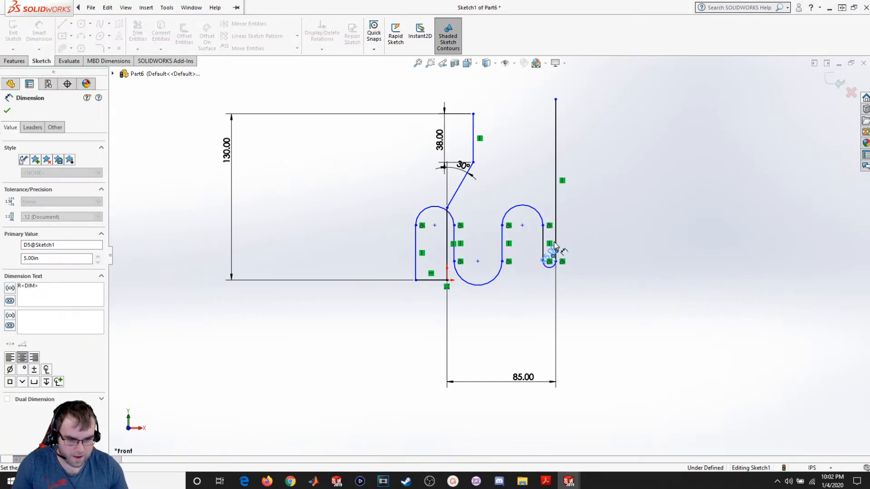
{"action": "left_click", "coordinate": [494, 281]}
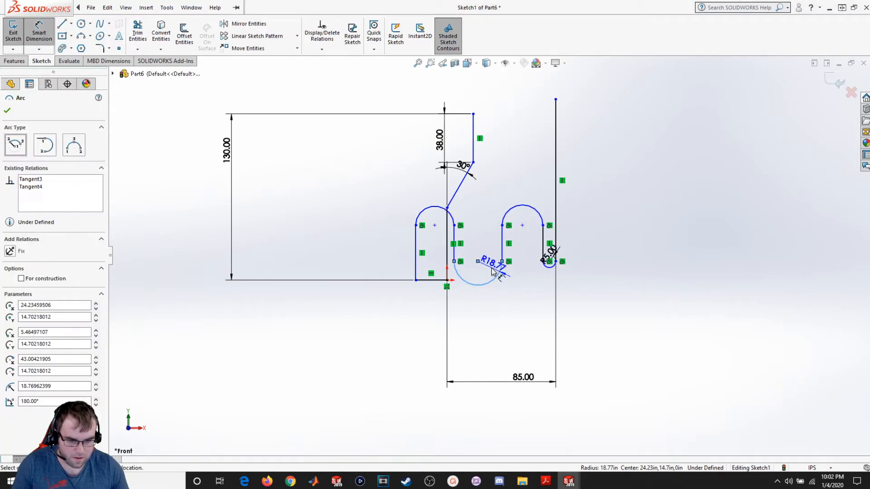
{"action": "left_click", "coordinate": [488, 242]}
{"action": "type", "text": "5"}
{"action": "key", "text": "Return"}
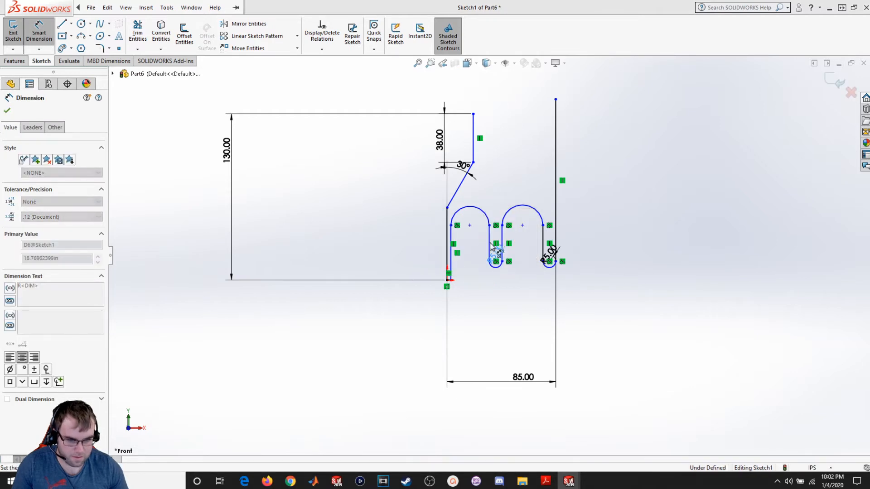
- Set the radius of both upward-bulging arcs to 5
{"action": "left_click", "coordinate": [517, 213]}
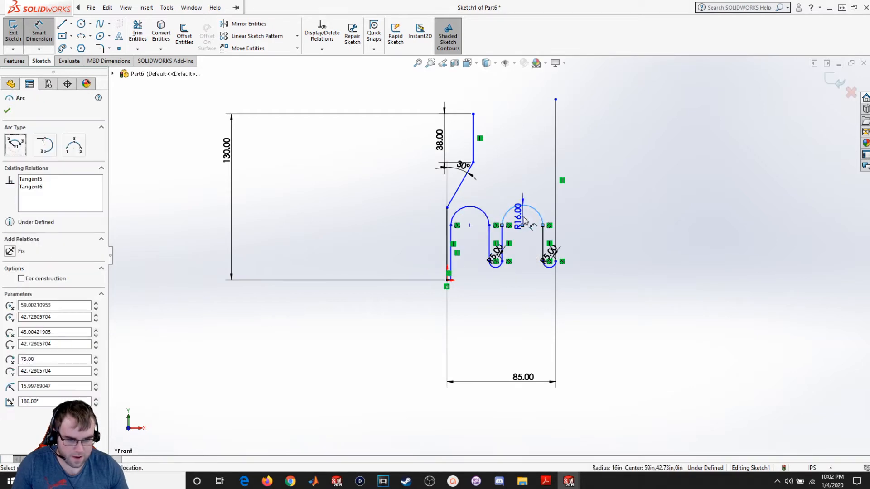
{"action": "left_click", "coordinate": [527, 218]}
{"action": "type", "text": "5"}
{"action": "key", "text": "Return"}
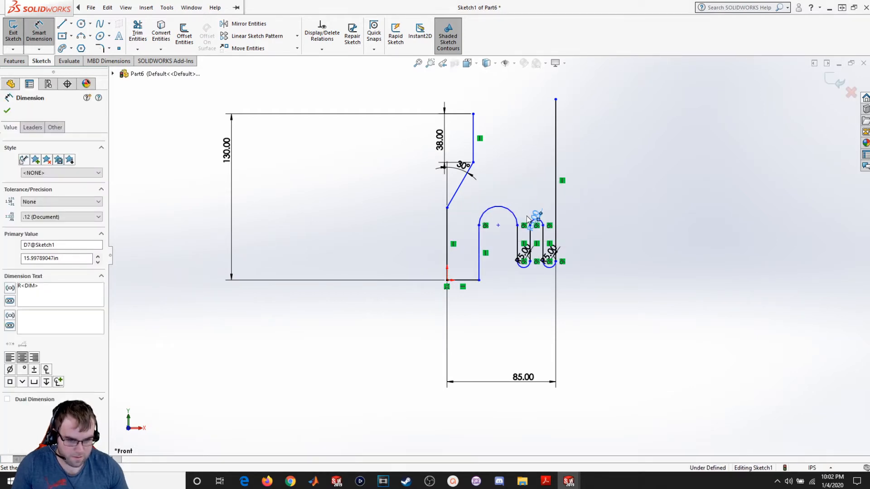
{"action": "left_click", "coordinate": [508, 216]}
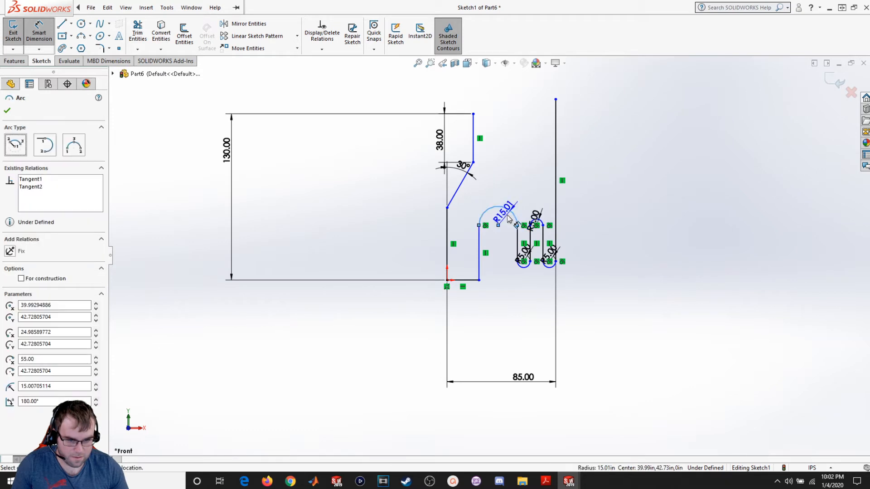
{"action": "left_click", "coordinate": [508, 215]}
{"action": "type", "text": "5.00in"}
{"action": "key", "text": "Return"}
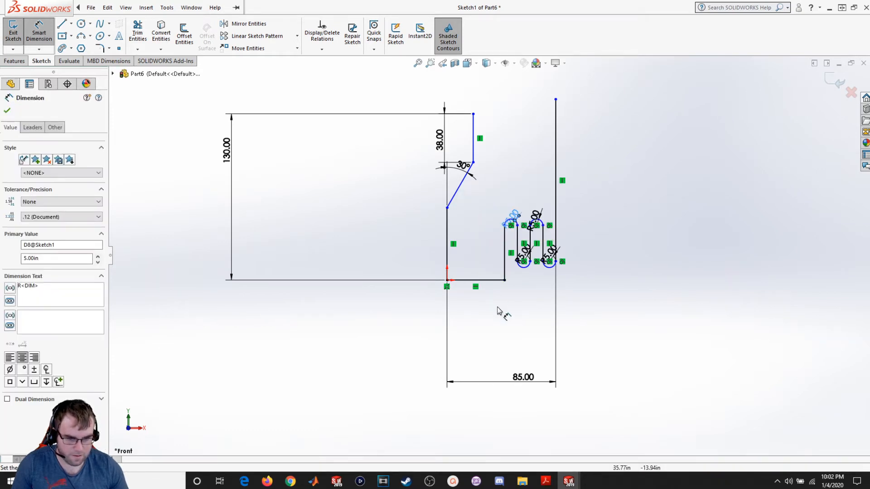
{"action": "scroll", "coordinate": [541, 326], "scroll_direction": "up", "scroll_amount": 1}
{"action": "left_click", "coordinate": [7, 111]}
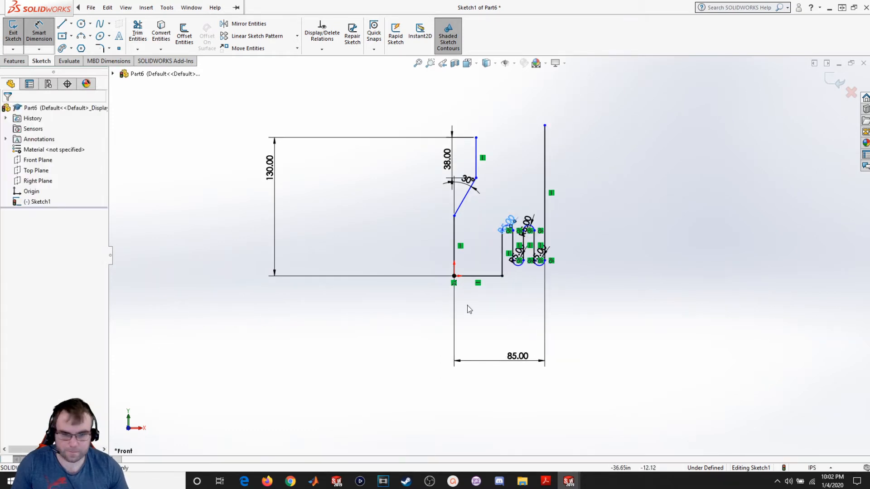
- Add tangent relations between each lower arc and the bottom horizontal line
{"action": "scroll", "coordinate": [549, 322], "scroll_direction": "down", "scroll_amount": 3}
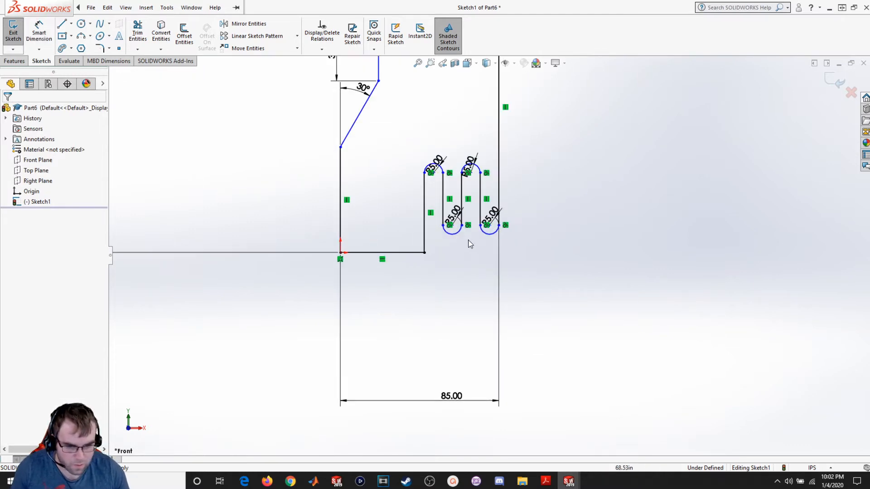
{"action": "left_click", "coordinate": [454, 236]}
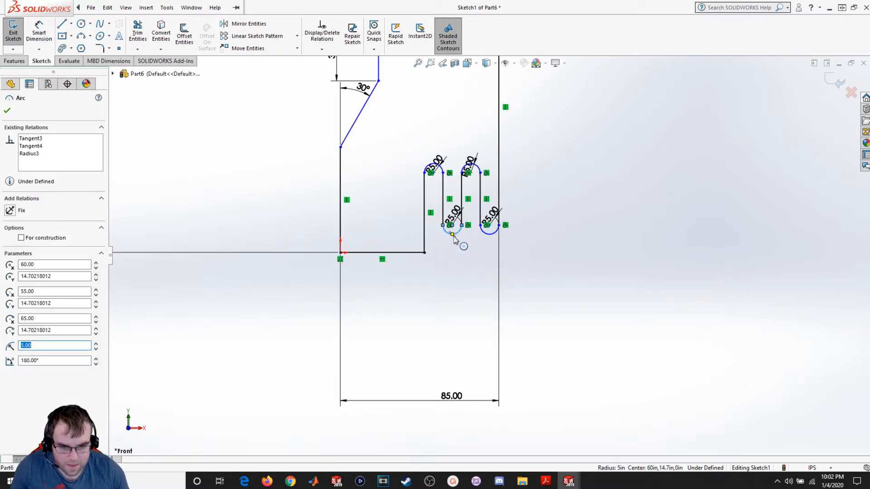
{"action": "left_click", "coordinate": [412, 255], "text": "ctrl"}
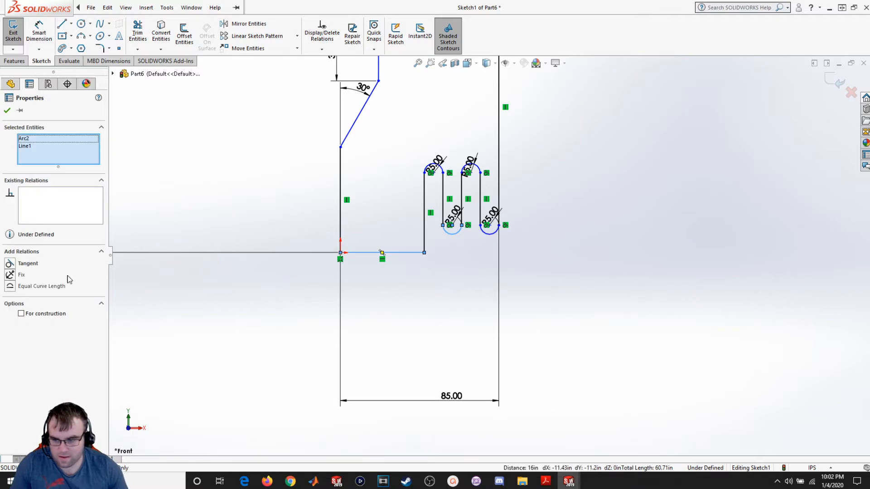
{"action": "left_click", "coordinate": [18, 264]}
{"action": "left_click", "coordinate": [392, 288]}
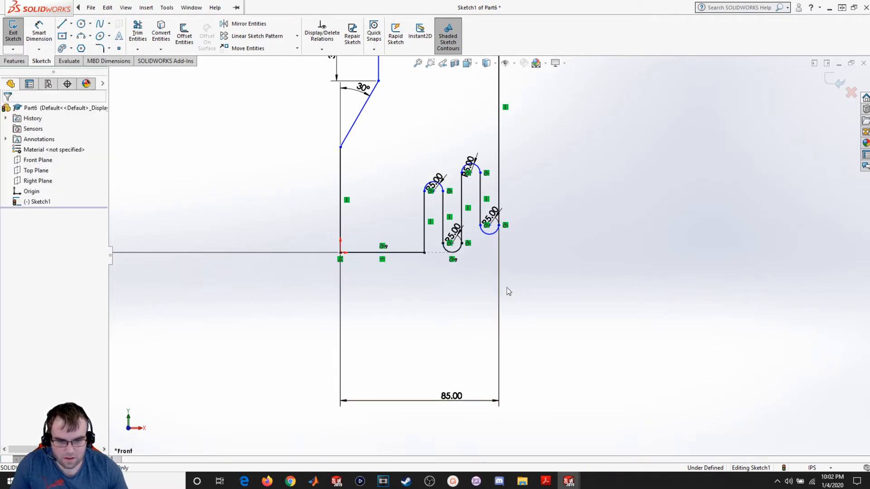
{"action": "left_click", "coordinate": [488, 239]}
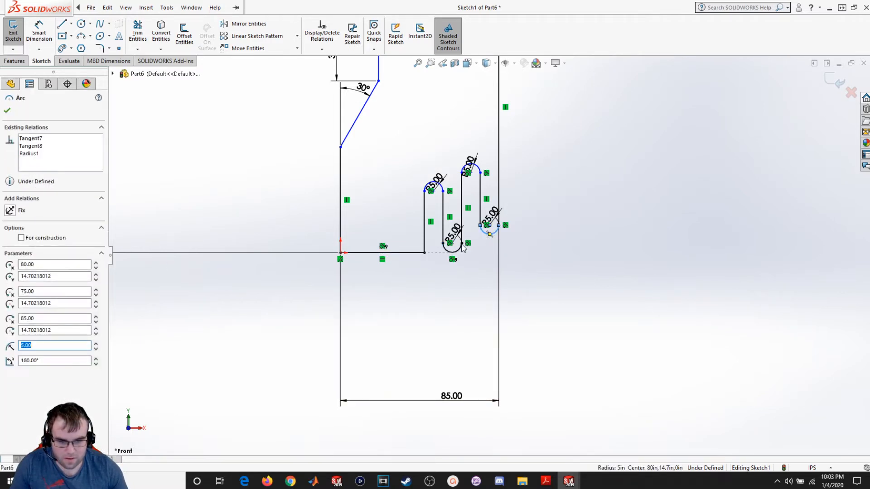
{"action": "left_click", "coordinate": [414, 252], "text": "ctrl"}
{"action": "left_click", "coordinate": [18, 263]}
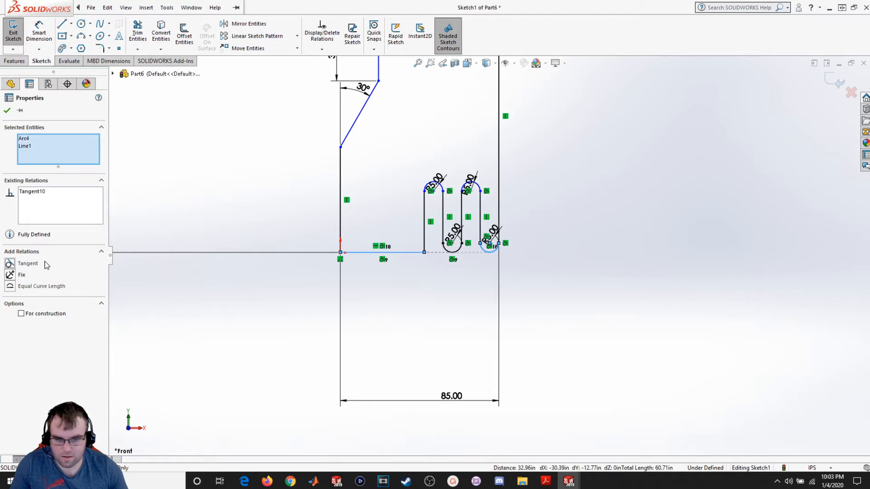
- Dimension the straight right side of the first slot between its arc ends as 15
{"action": "left_click", "coordinate": [406, 290]}
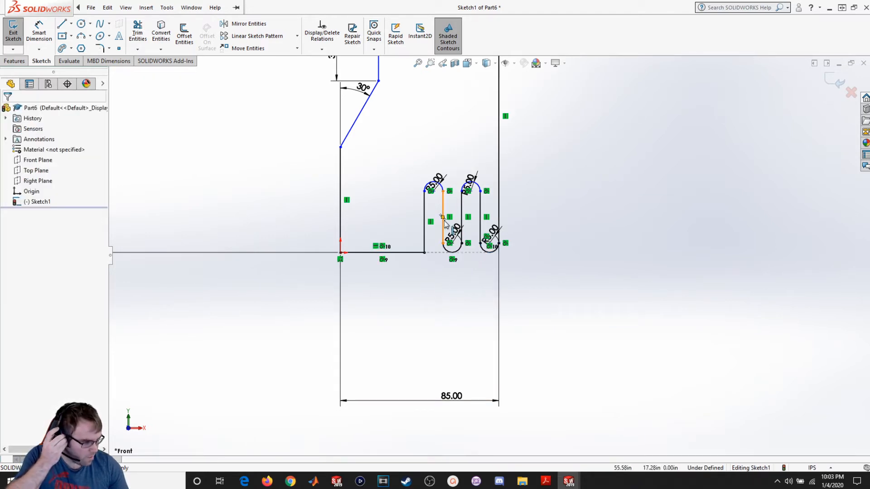
{"action": "left_click", "coordinate": [39, 31]}
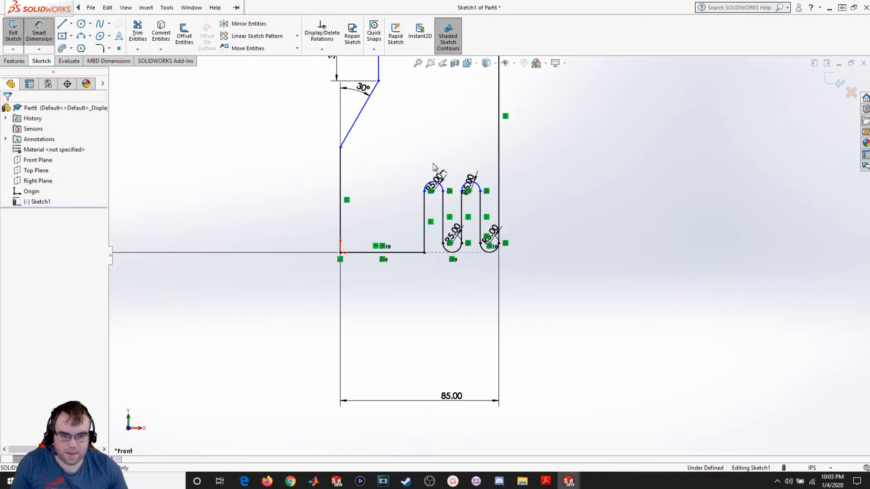
{"action": "scroll", "coordinate": [480, 195], "scroll_direction": "down", "scroll_amount": 5}
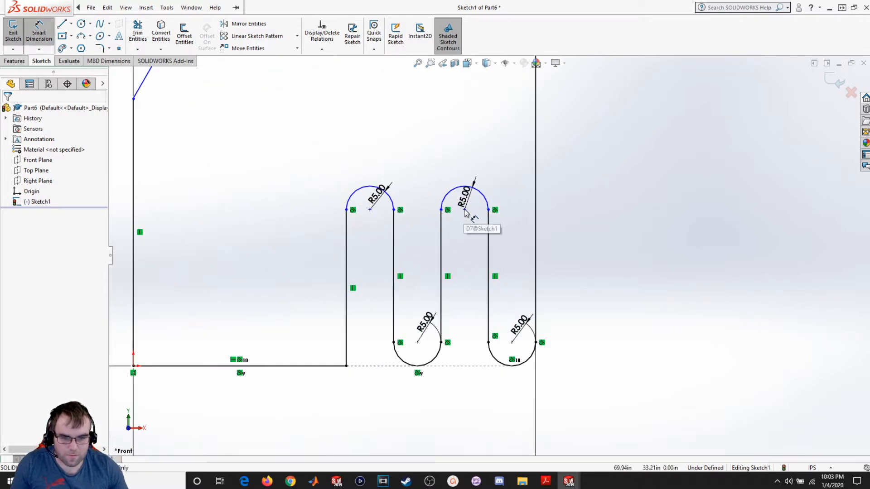
{"action": "scroll", "coordinate": [467, 216], "scroll_direction": "down", "scroll_amount": 3}
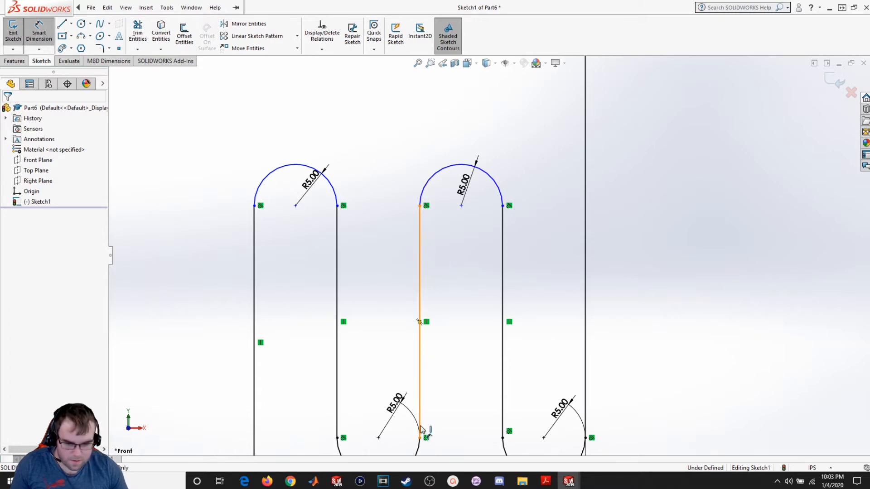
{"action": "scroll", "coordinate": [561, 343], "scroll_direction": "down", "scroll_amount": 3}
{"action": "scroll", "coordinate": [489, 330], "scroll_direction": "up", "scroll_amount": 6}
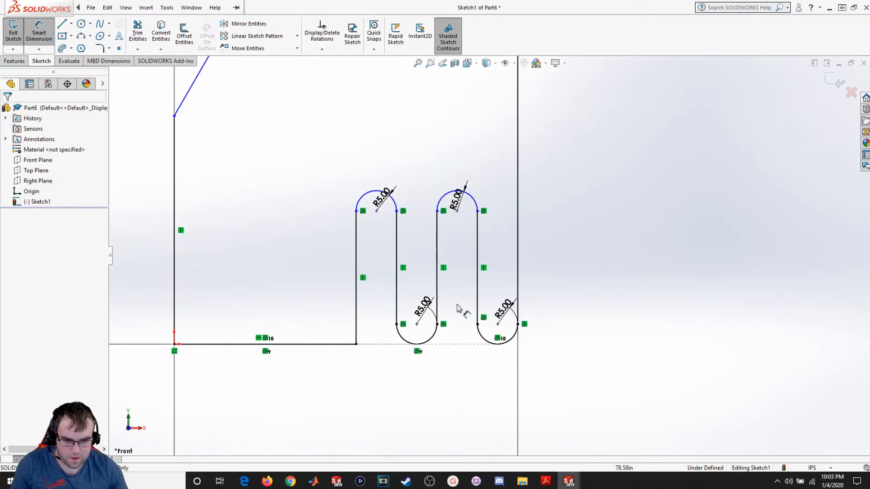
{"action": "left_click", "coordinate": [396, 211]}
{"action": "left_click", "coordinate": [397, 324]}
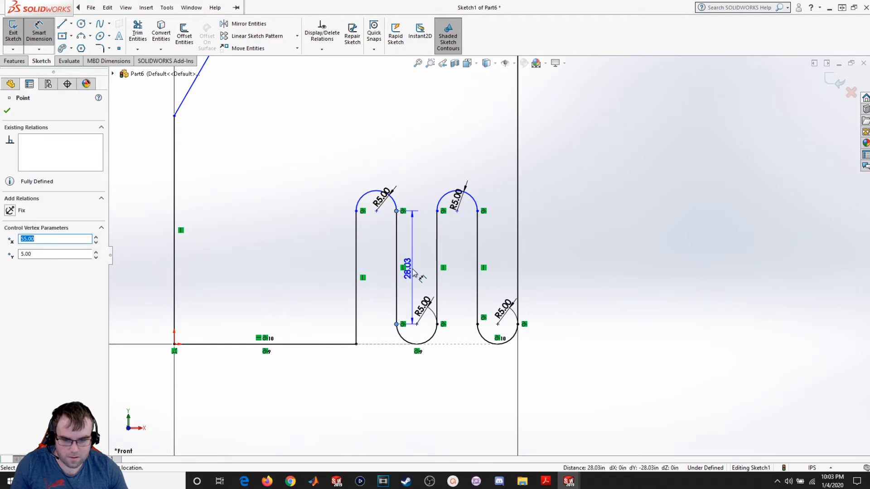
{"action": "left_click", "coordinate": [413, 272]}
{"action": "type", "text": "15"}
{"action": "key", "text": "Return"}
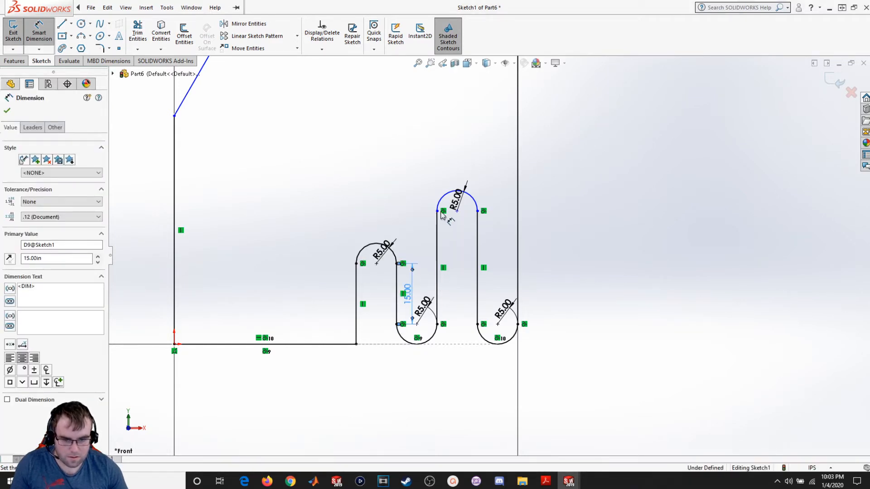
- Dimension the straight left side of the second slot between its arc ends as 15
{"action": "left_click", "coordinate": [437, 324]}
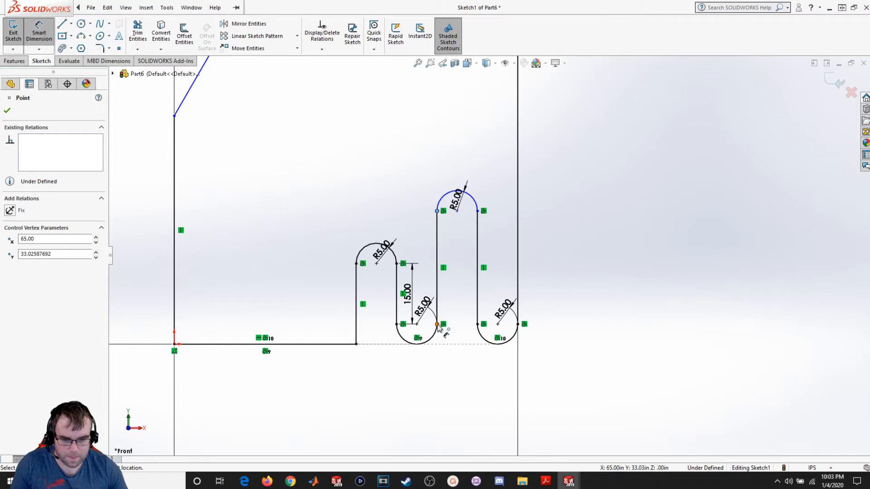
{"action": "left_click", "coordinate": [437, 211]}
{"action": "left_click", "coordinate": [457, 284]}
{"action": "key", "text": "Return"}
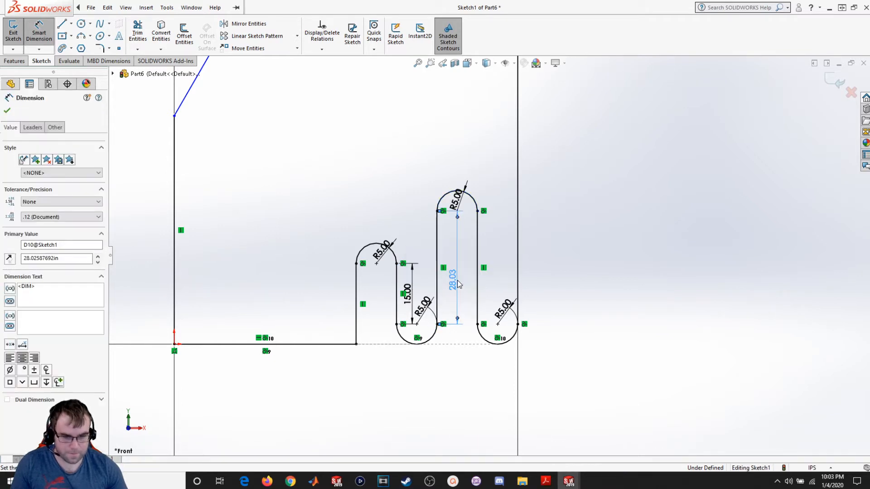
{"action": "left_click", "coordinate": [7, 111]}
- Fillet the corner where the bottom line meets the first slot's left side with radius 5.10
{"action": "left_click", "coordinate": [100, 48]}
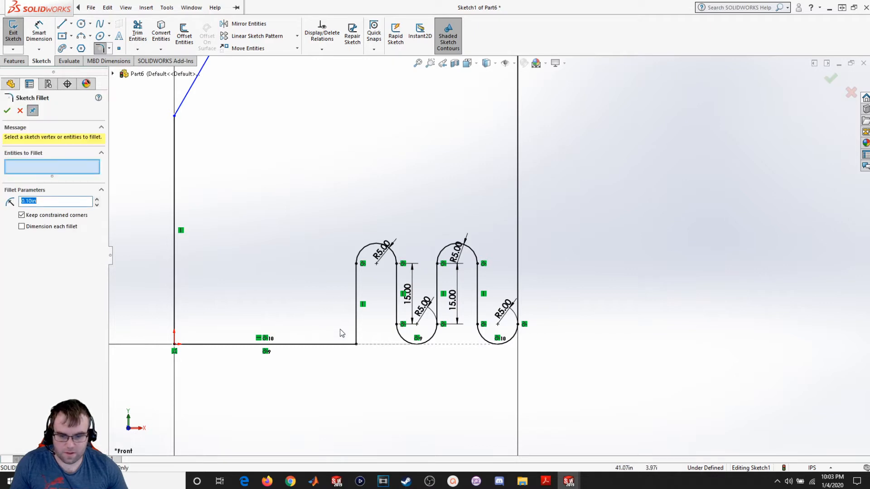
{"action": "left_click", "coordinate": [355, 343]}
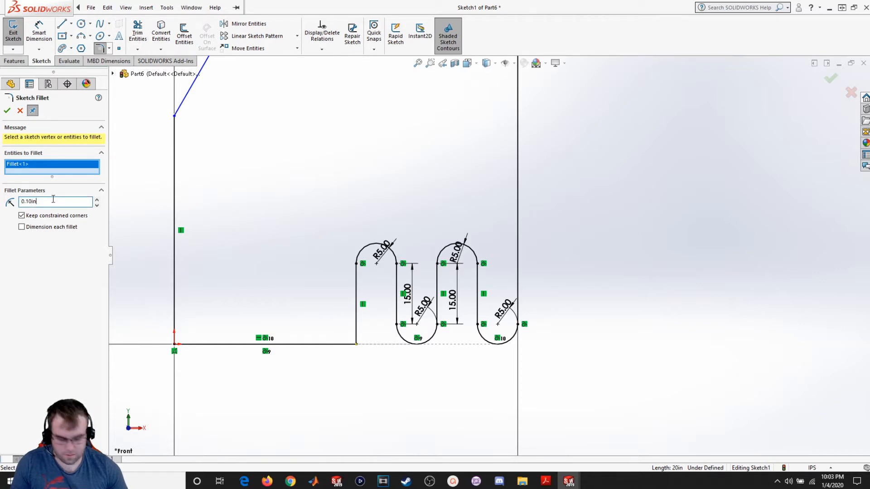
{"action": "left_click", "coordinate": [10, 112]}
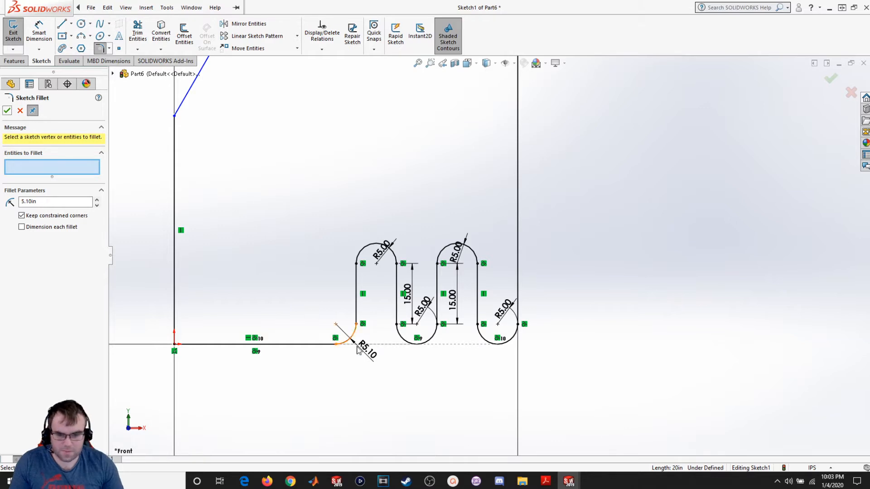
{"action": "left_click", "coordinate": [6, 113]}
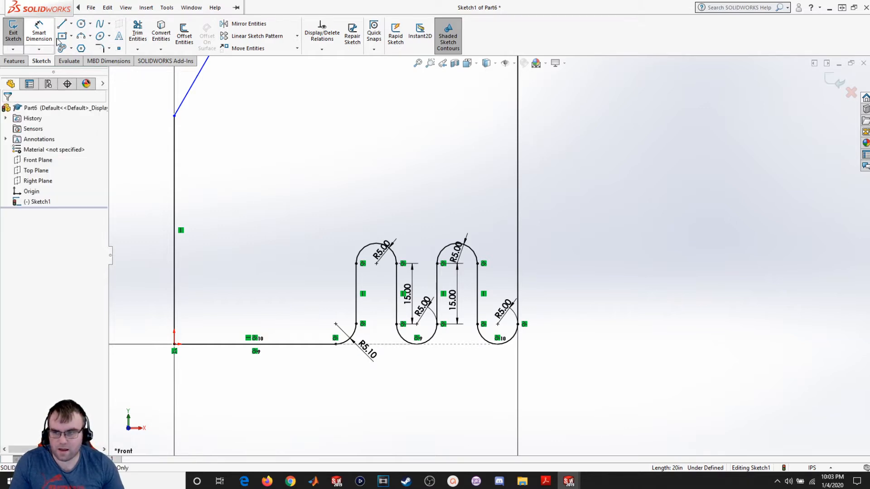
- Draw a circle at the fillet's centre and set its diameter to 4.5
{"action": "left_click", "coordinate": [81, 24]}
{"action": "left_click", "coordinate": [336, 323]}
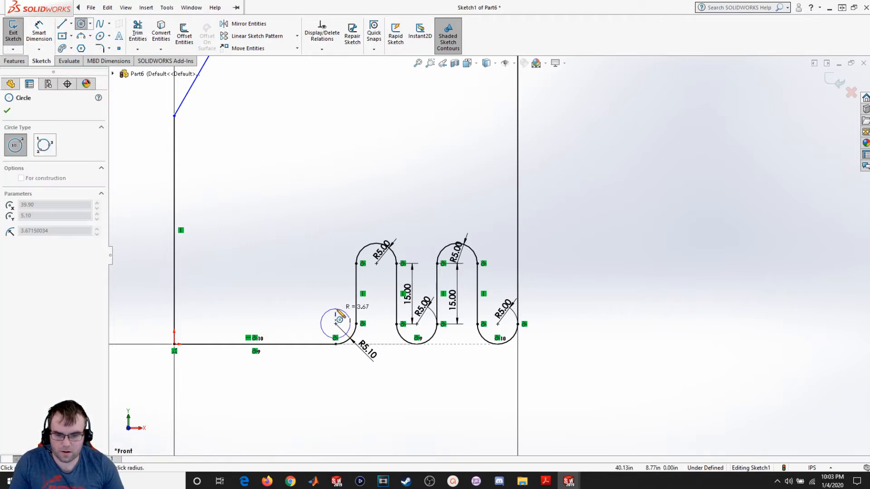
{"action": "left_click", "coordinate": [336, 309]}
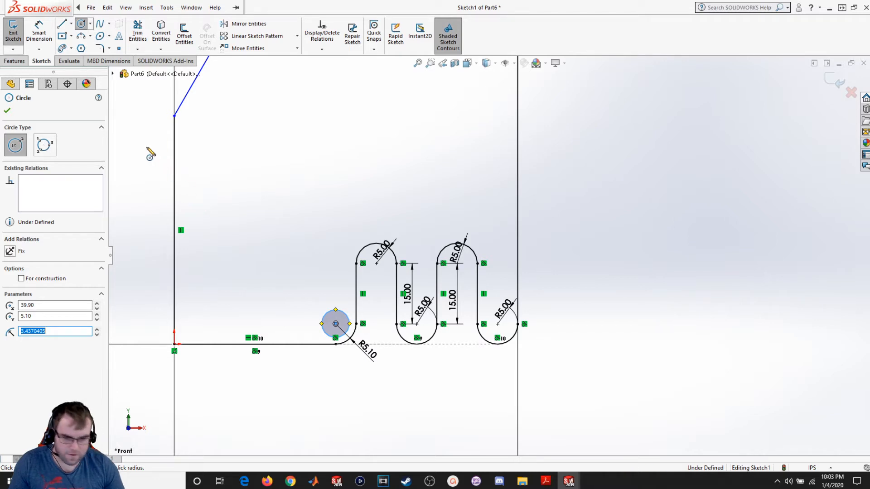
{"action": "left_click", "coordinate": [39, 29]}
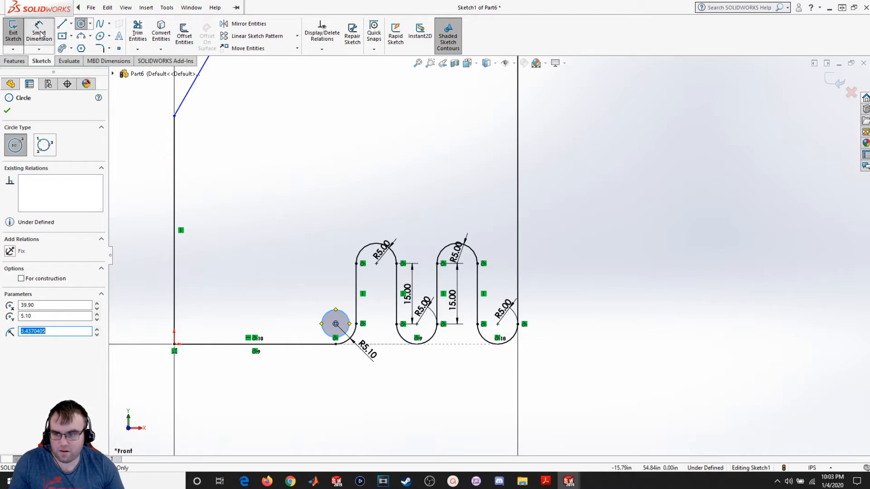
{"action": "left_click", "coordinate": [324, 315]}
{"action": "left_click", "coordinate": [315, 288]}
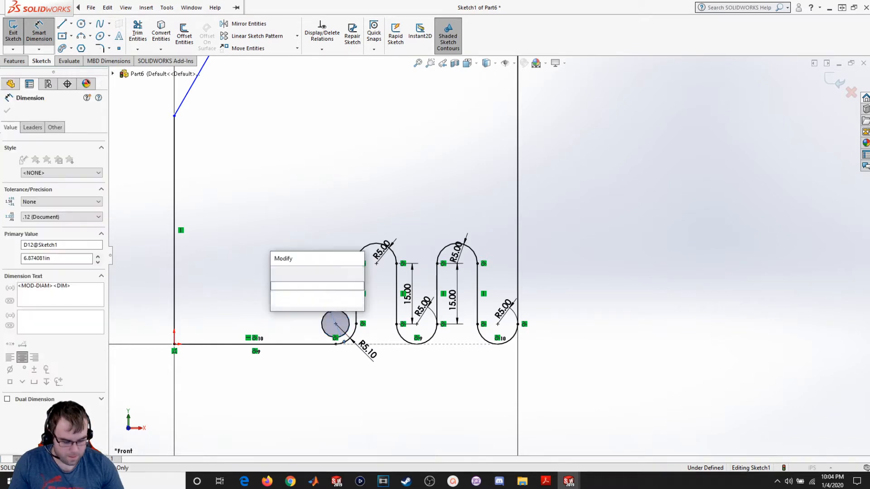
{"action": "type", "text": "4.5"}
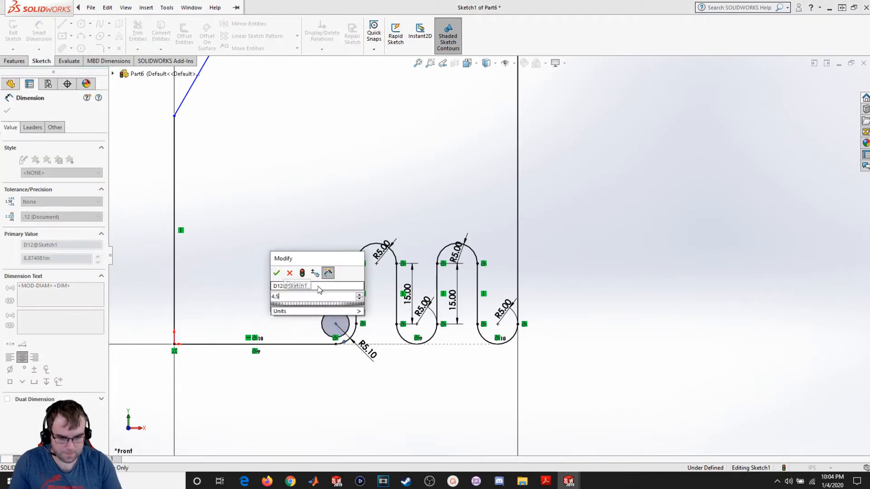
{"action": "key", "text": "Return"}
{"action": "left_click", "coordinate": [8, 111]}
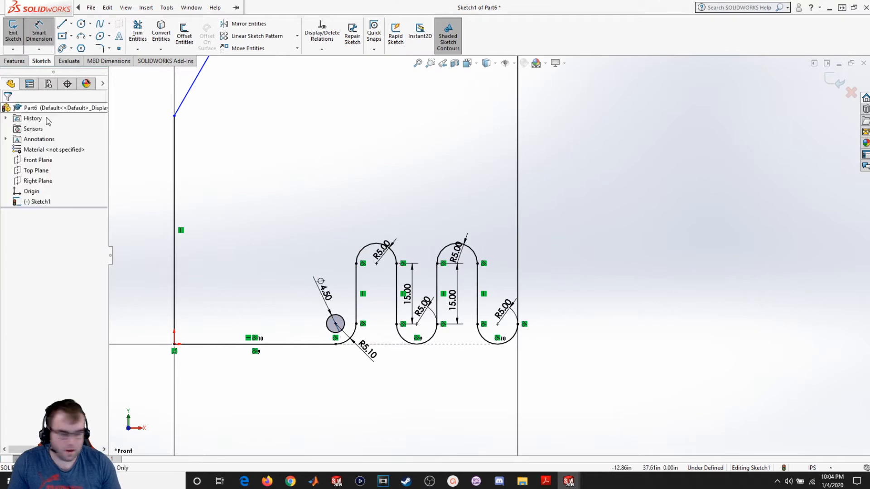
- Draw circles centred on each of the two lower slot arcs
{"action": "left_click", "coordinate": [81, 23]}
{"action": "left_click", "coordinate": [417, 325]}
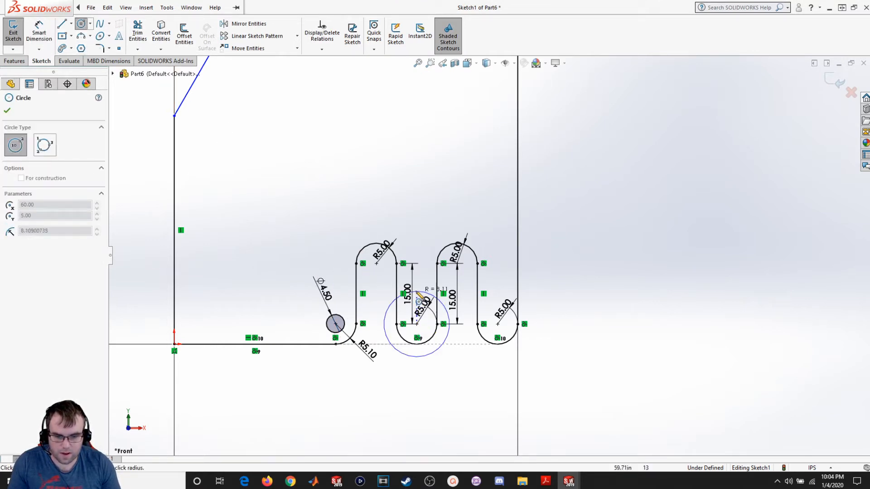
{"action": "left_click", "coordinate": [423, 332]}
{"action": "left_click", "coordinate": [498, 324]}
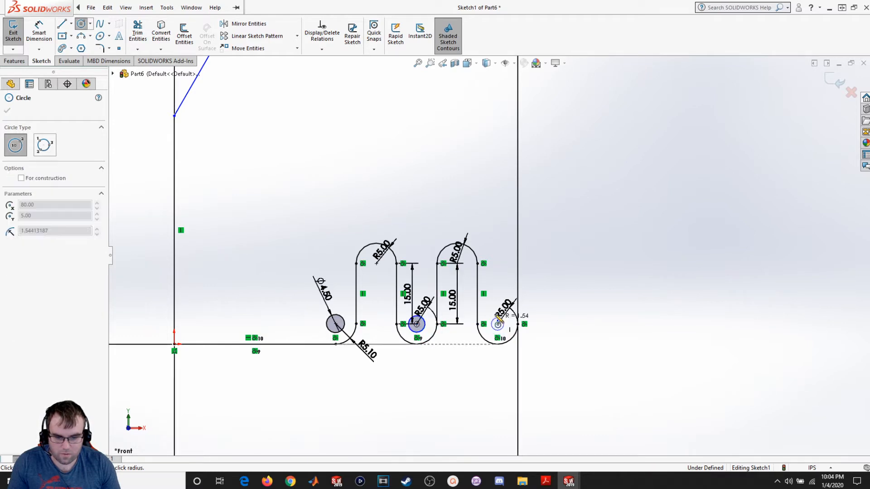
{"action": "left_click", "coordinate": [511, 318]}
{"action": "key", "text": "Escape"}
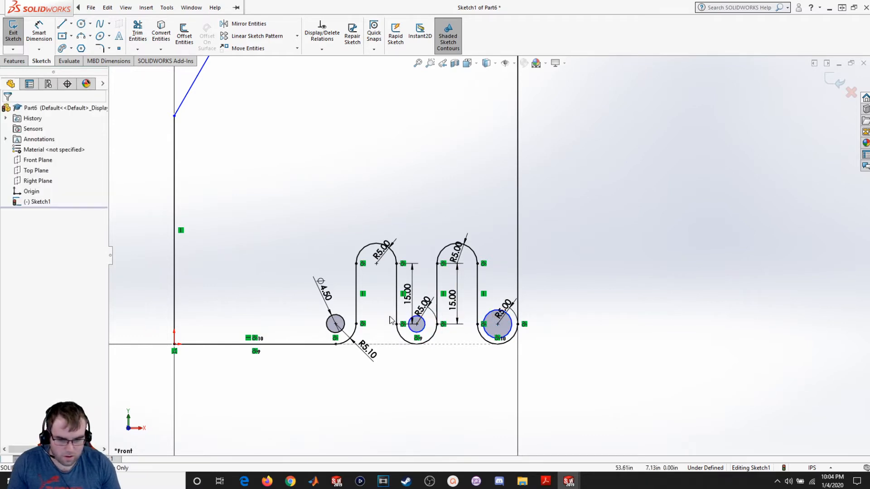
- Make the three small circles equal with an Equal relation
{"action": "left_click", "coordinate": [345, 327]}
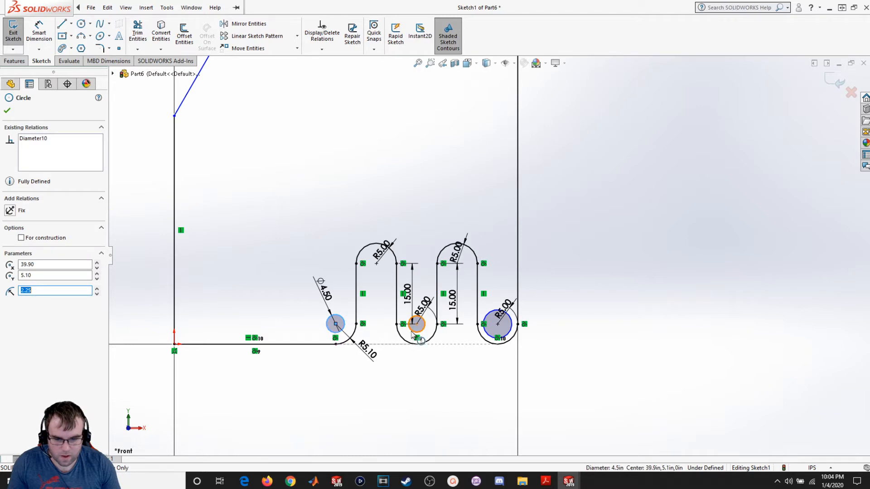
{"action": "left_click", "coordinate": [412, 335]}
{"action": "left_click", "coordinate": [490, 342], "text": "ctrl"}
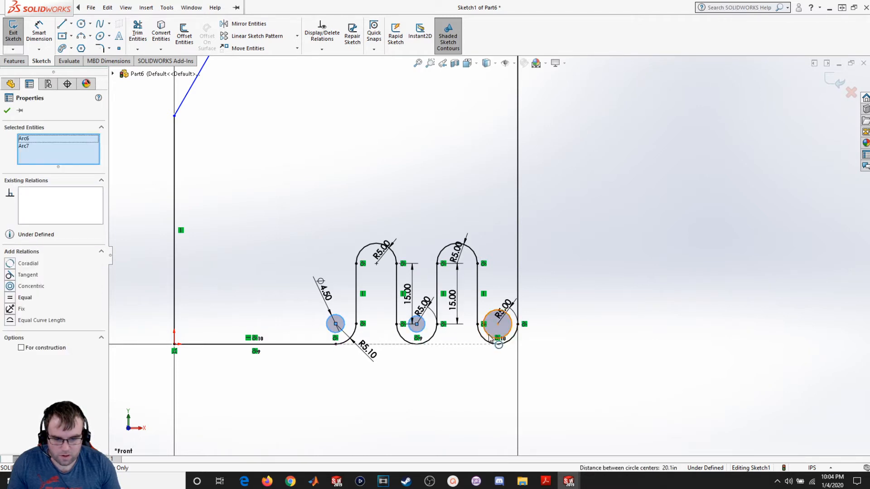
{"action": "left_click", "coordinate": [489, 335], "text": "ctrl"}
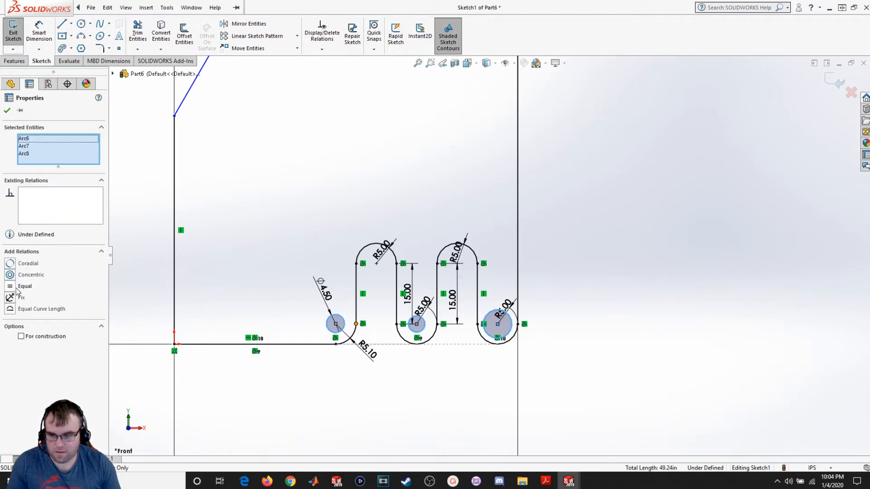
{"action": "left_click", "coordinate": [24, 286]}
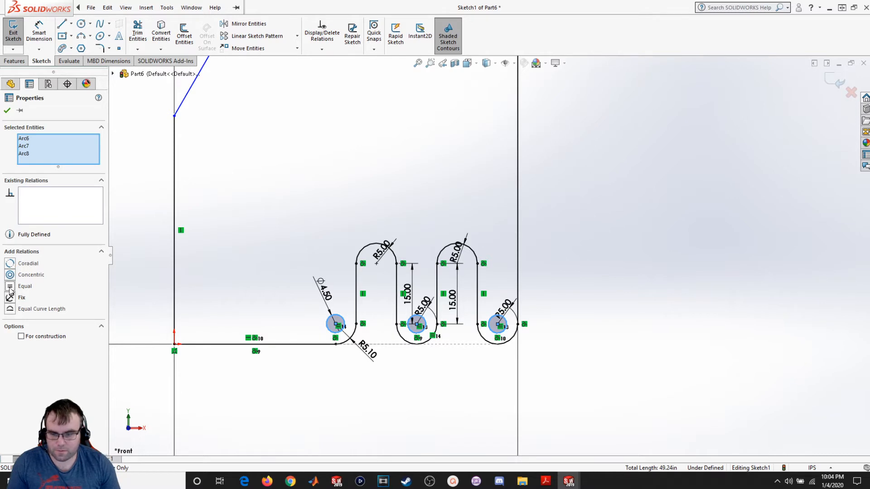
{"action": "left_click", "coordinate": [7, 110]}
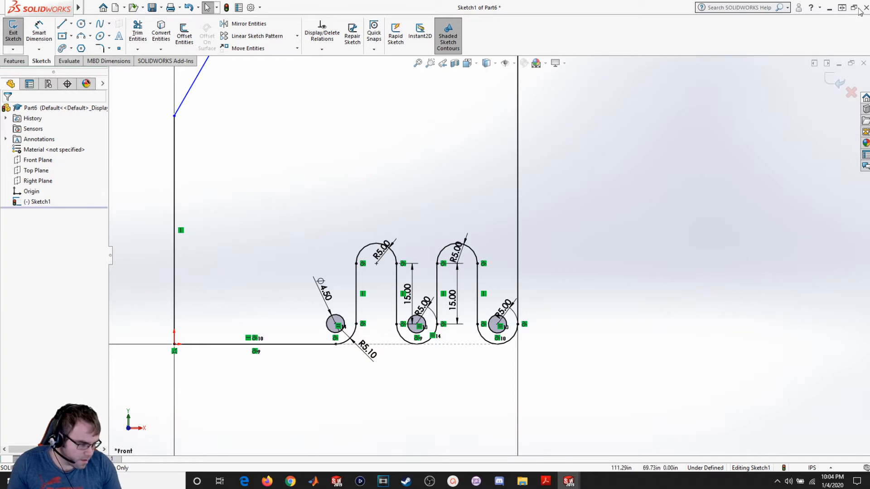
- Examine the Sketch 6 drawing in the lecture PDF for the remaining hole dimensions near the bottom left
{"action": "mouse_move", "coordinate": [869, 322]}
{"action": "left_mouse_down"}
{"action": "mouse_move", "coordinate": [806, 344]}
{"action": "mouse_move", "coordinate": [23, 273]}
{"action": "mouse_move", "coordinate": [128, 2]}
{"action": "left_mouse_up"}
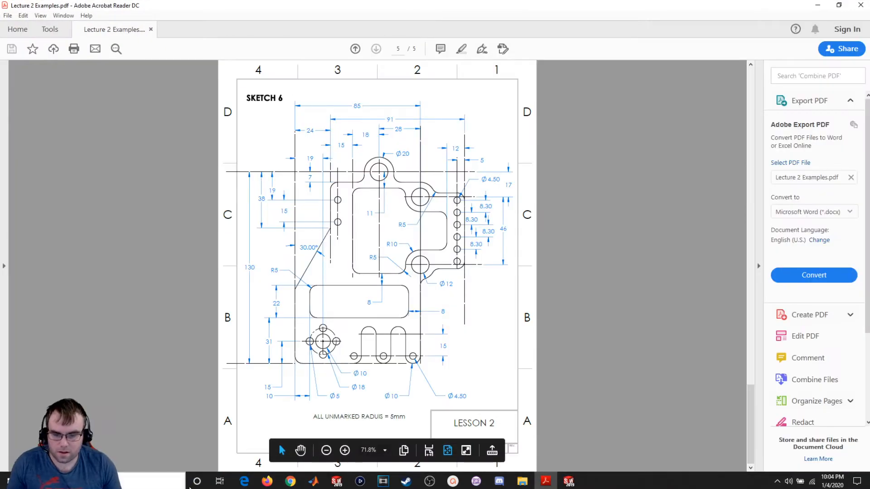
{"action": "scroll", "coordinate": [323, 338], "scroll_direction": "up", "scroll_amount": 1, "text": "ctrl"}
{"action": "scroll", "coordinate": [323, 338], "scroll_direction": "up", "scroll_amount": 2, "text": "ctrl"}
{"action": "scroll", "coordinate": [271, 356], "scroll_direction": "down", "scroll_amount": 3}
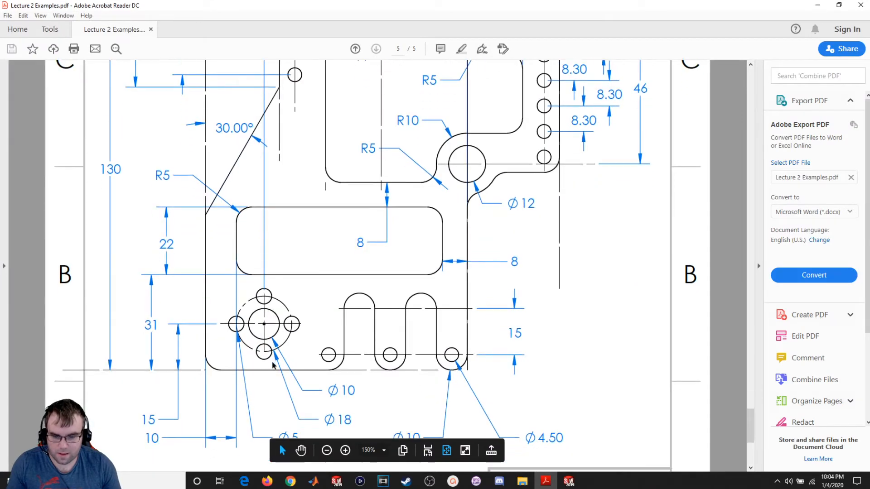
{"action": "scroll", "coordinate": [270, 357], "scroll_direction": "down", "scroll_amount": 1}
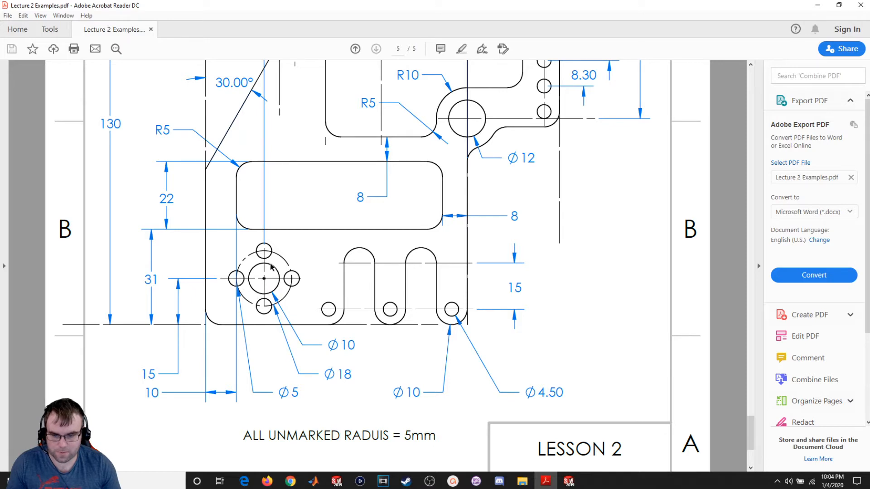
{"action": "mouse_move", "coordinate": [527, 5]}
{"action": "left_mouse_down"}
{"action": "mouse_move", "coordinate": [832, 150]}
{"action": "mouse_move", "coordinate": [869, 154]}
{"action": "left_mouse_up"}
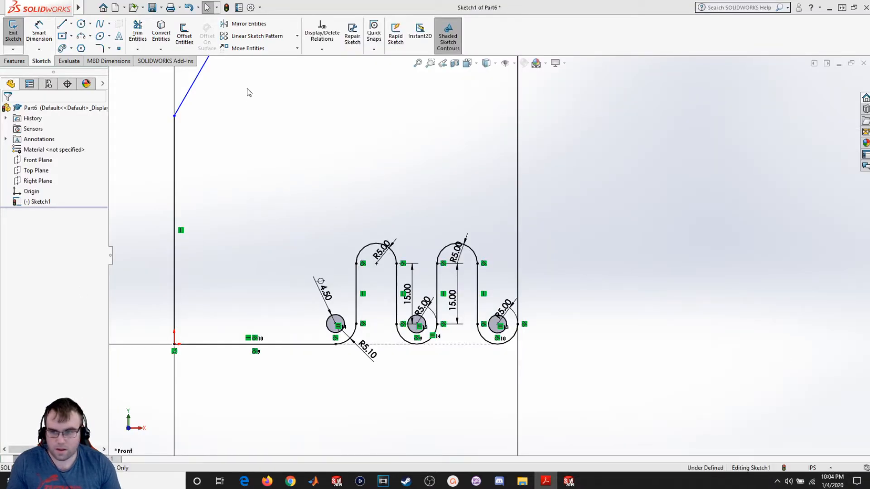
- Draw two concentric circles in the lower left area of the profile for the bolt-hole pattern
{"action": "left_click", "coordinate": [81, 23]}
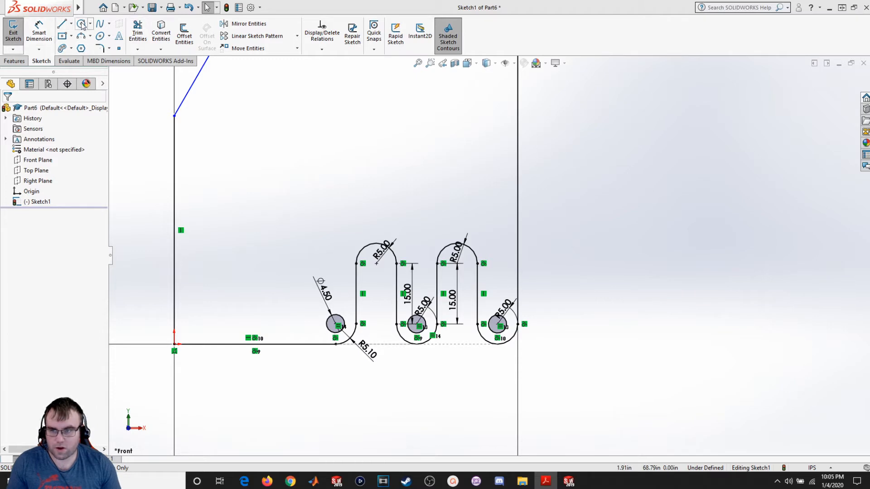
{"action": "left_click", "coordinate": [250, 291]}
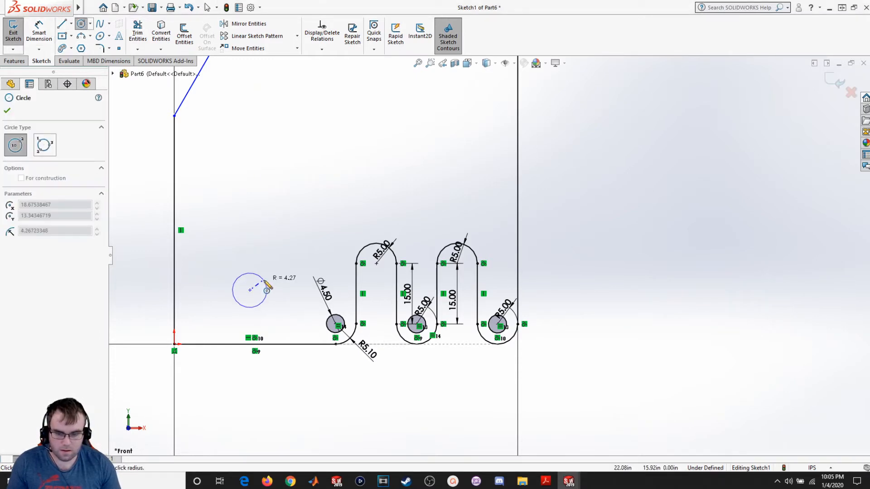
{"action": "left_click", "coordinate": [253, 299]}
{"action": "left_click", "coordinate": [250, 290]}
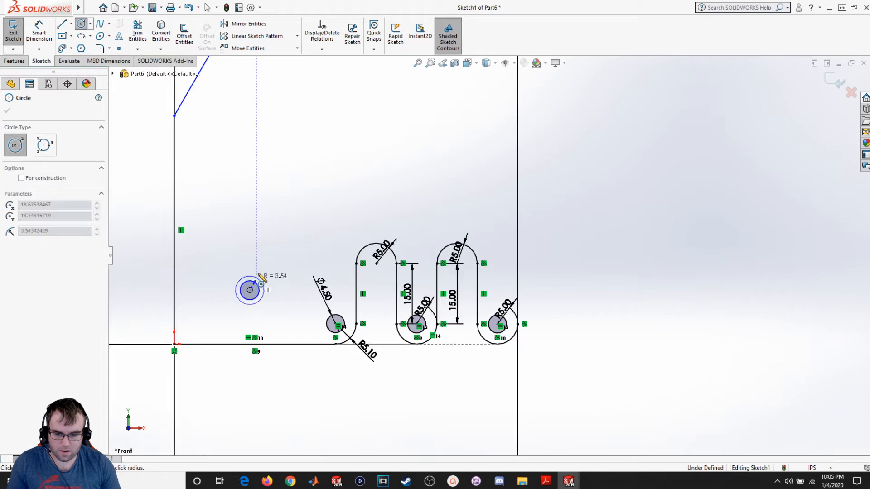
{"action": "left_click", "coordinate": [267, 272]}
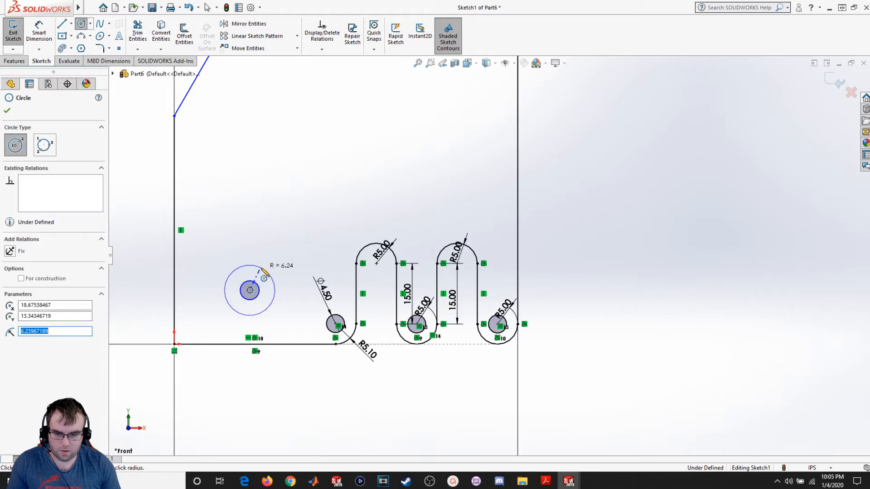
- Convert the outer of the two concentric circles to construction geometry
{"action": "left_click", "coordinate": [21, 278]}
{"action": "left_click", "coordinate": [7, 111]}
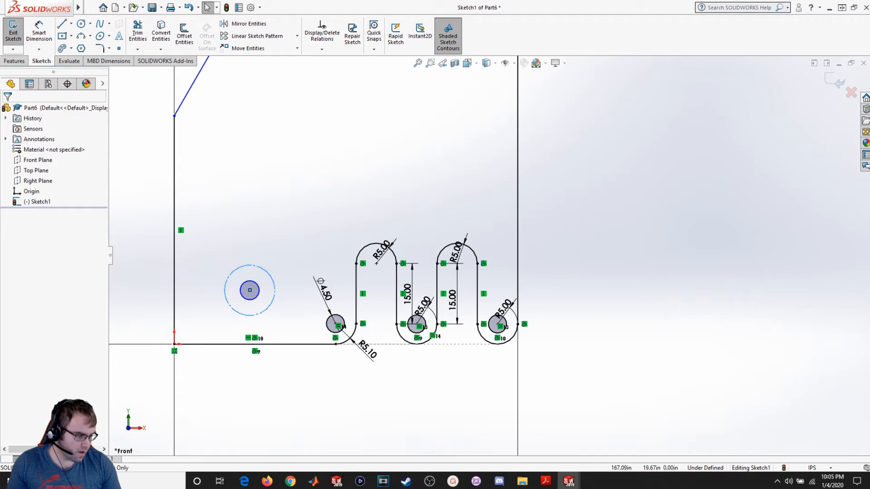
- Dimension the inner concentric circle's diameter as 10
{"action": "left_click", "coordinate": [39, 49]}
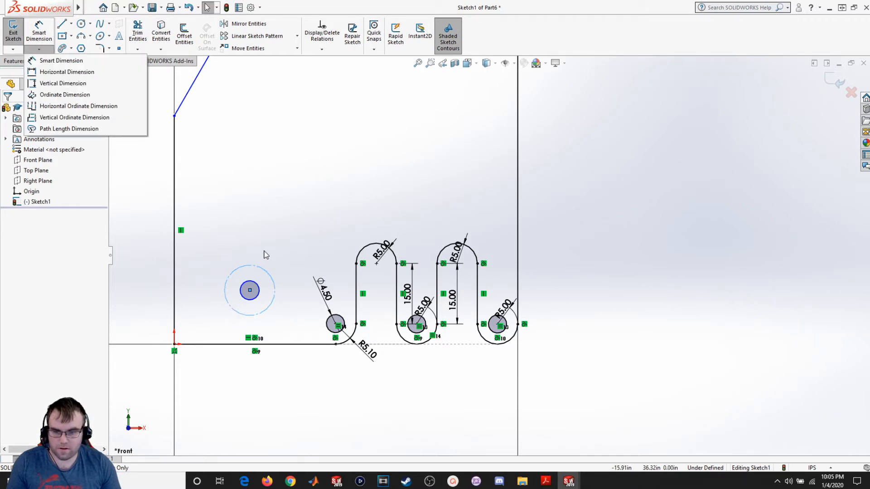
{"action": "left_click", "coordinate": [38, 33]}
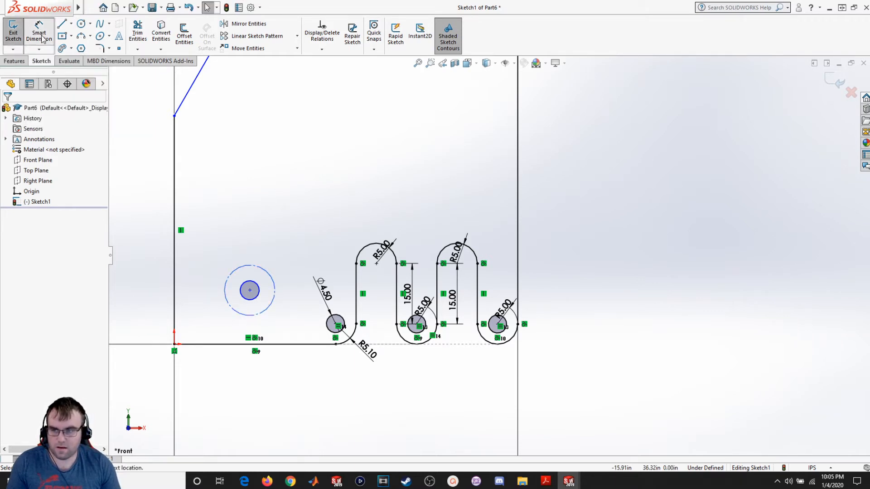
{"action": "left_click", "coordinate": [261, 290]}
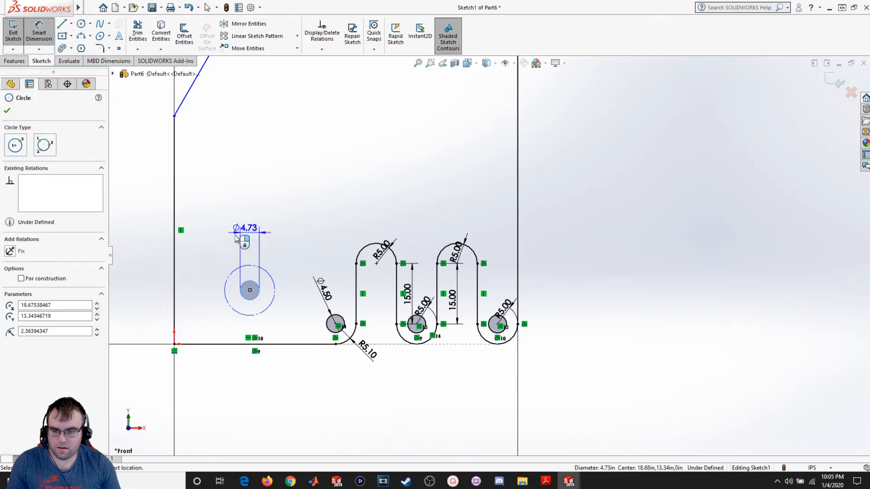
{"action": "left_click", "coordinate": [223, 323]}
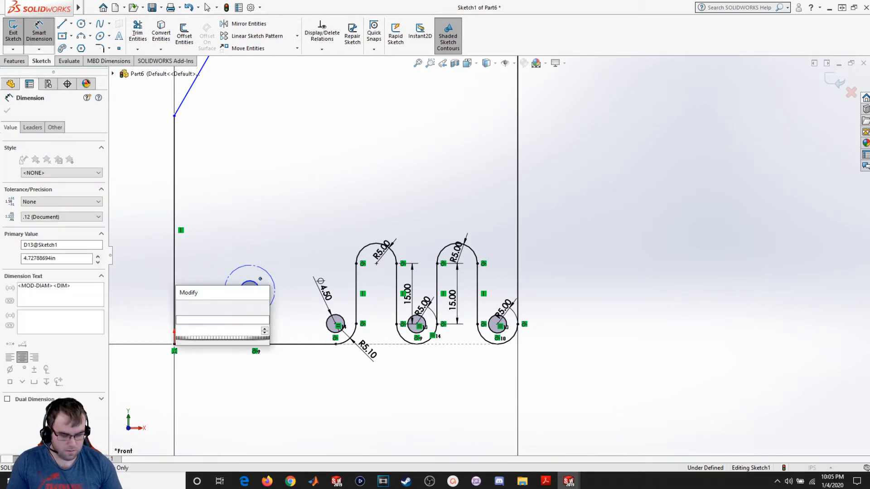
{"action": "type", "text": "10"}
{"action": "key", "text": "Return"}
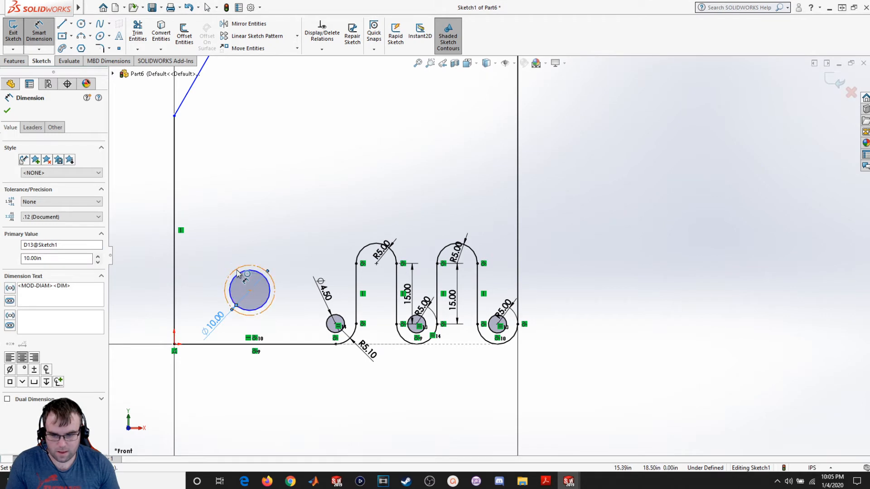
- Dimension the construction circle's diameter as 18
{"action": "left_click", "coordinate": [229, 271]}
{"action": "left_click", "coordinate": [224, 262]}
{"action": "type", "text": "18"}
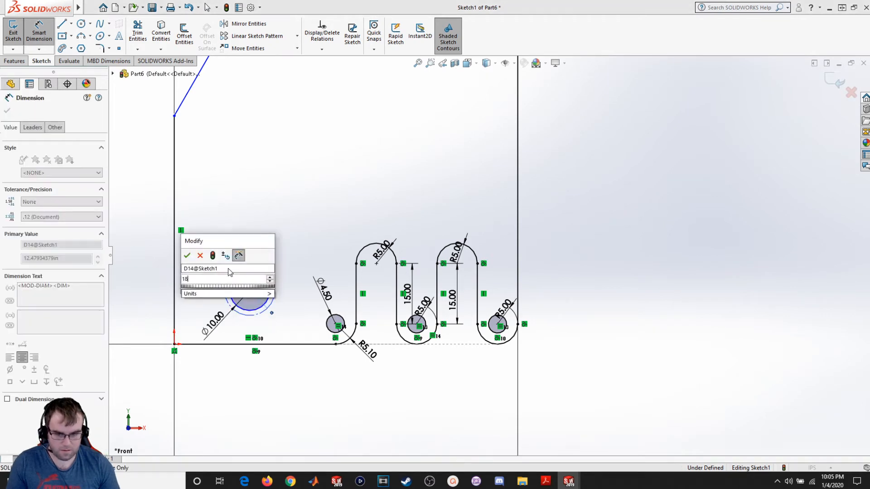
{"action": "key", "text": "Return"}
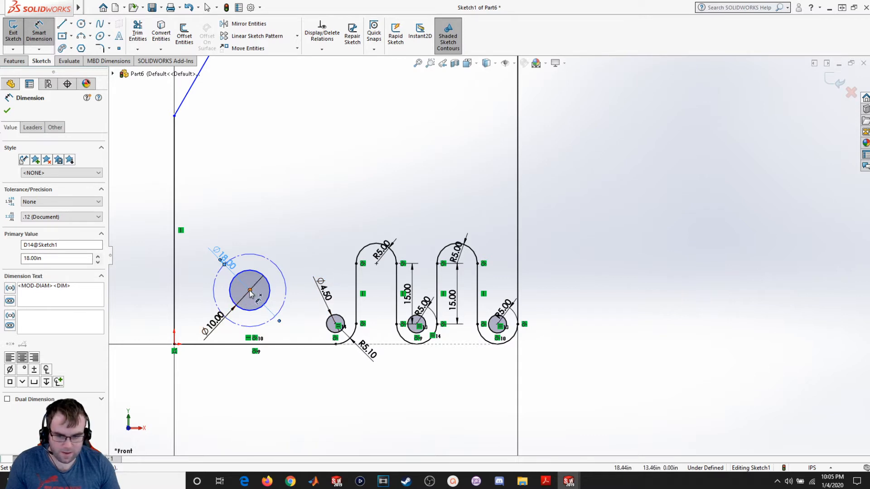
- Dimension the concentric circles' centre 15 above the bottom edge of the profile
{"action": "left_click", "coordinate": [263, 324]}
{"action": "left_click", "coordinate": [267, 344]}
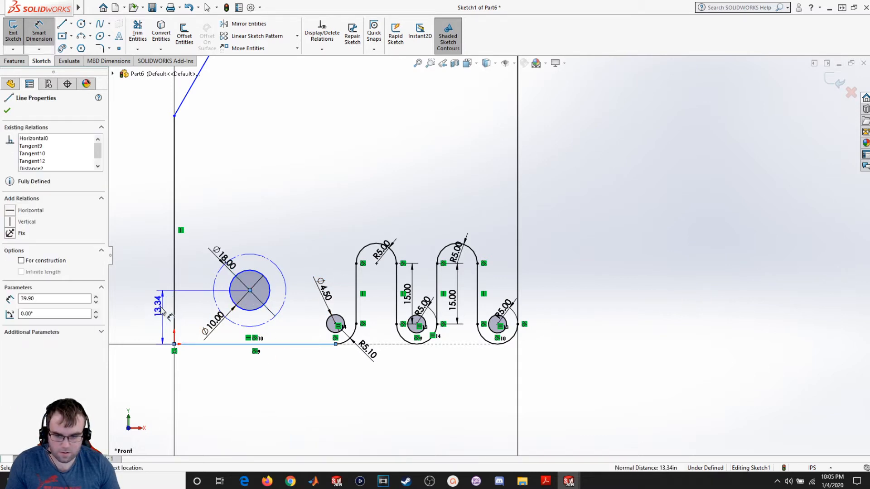
{"action": "left_click", "coordinate": [153, 316]}
{"action": "type", "text": "15"}
{"action": "key", "text": "Return"}
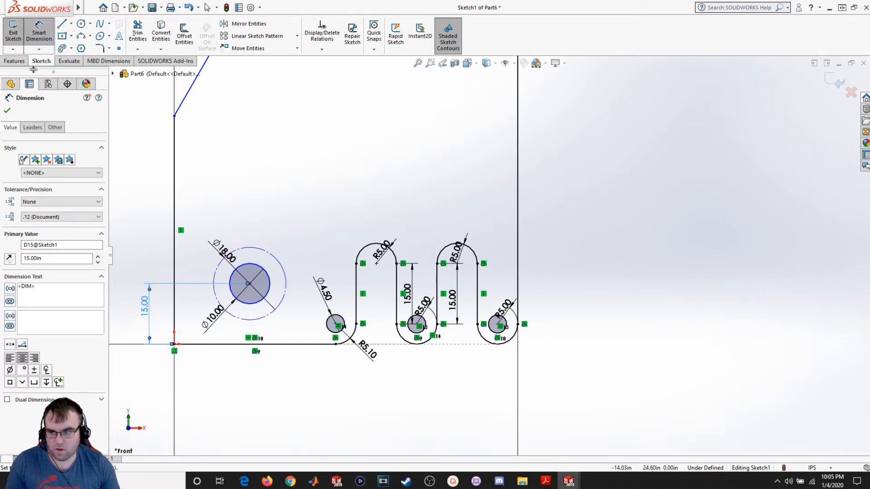
- Draw a small circle centred on the left point of the construction circle
{"action": "left_click", "coordinate": [44, 35]}
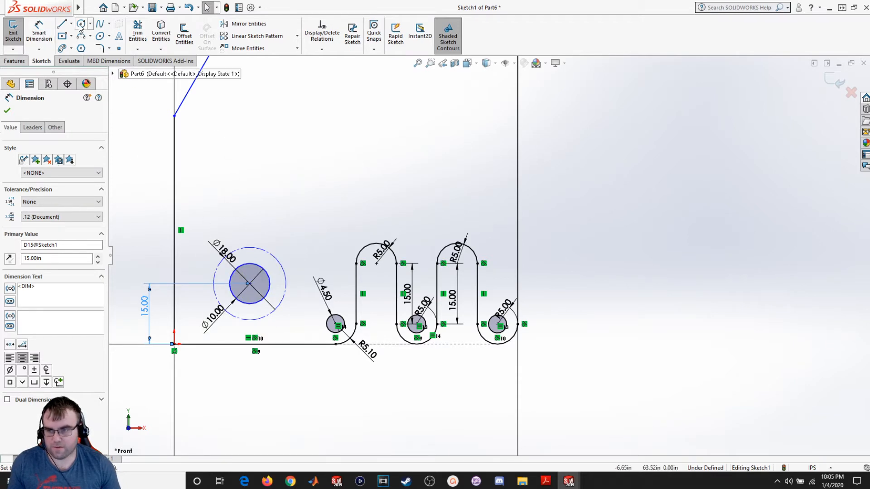
{"action": "left_click", "coordinate": [81, 24]}
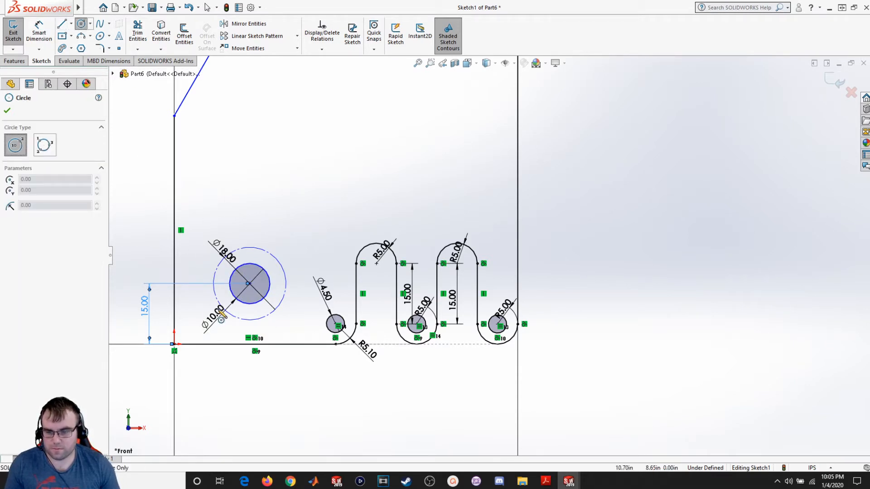
{"action": "left_click", "coordinate": [213, 284]}
{"action": "left_click", "coordinate": [211, 278]}
{"action": "key", "text": "Escape"}
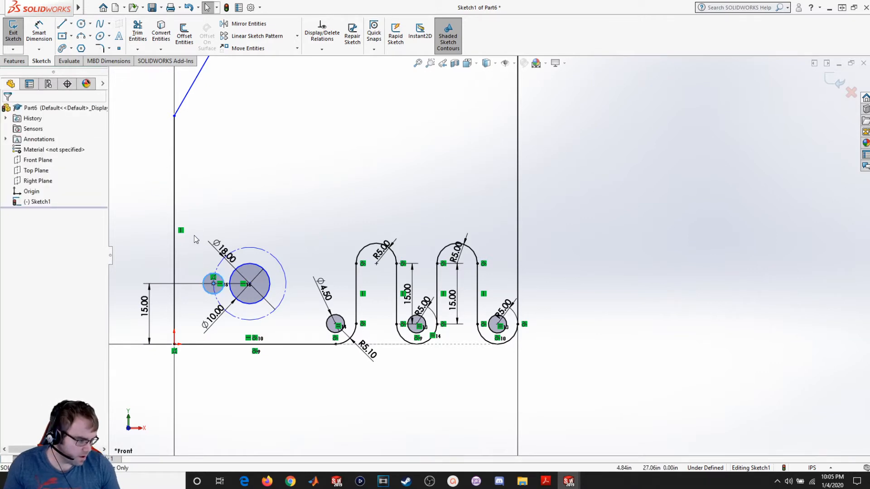
- Dimension the small bolt-hole circle's diameter as 5
{"action": "left_click", "coordinate": [46, 35]}
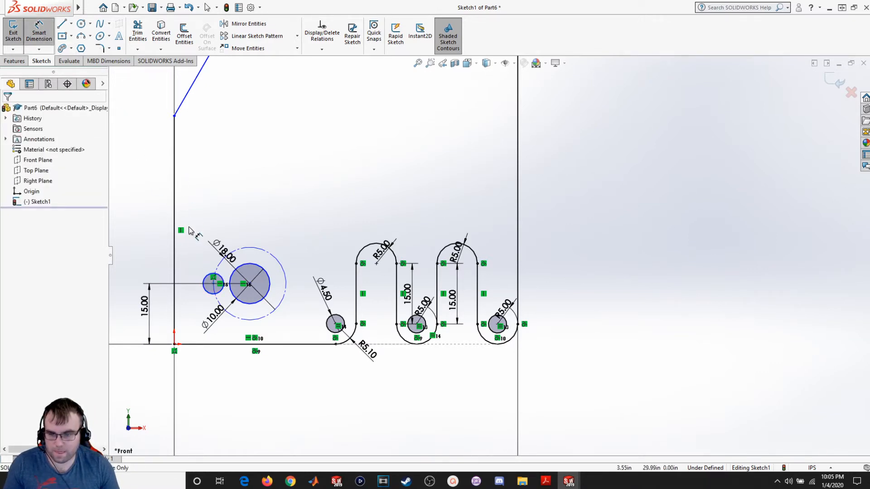
{"action": "left_click", "coordinate": [213, 277]}
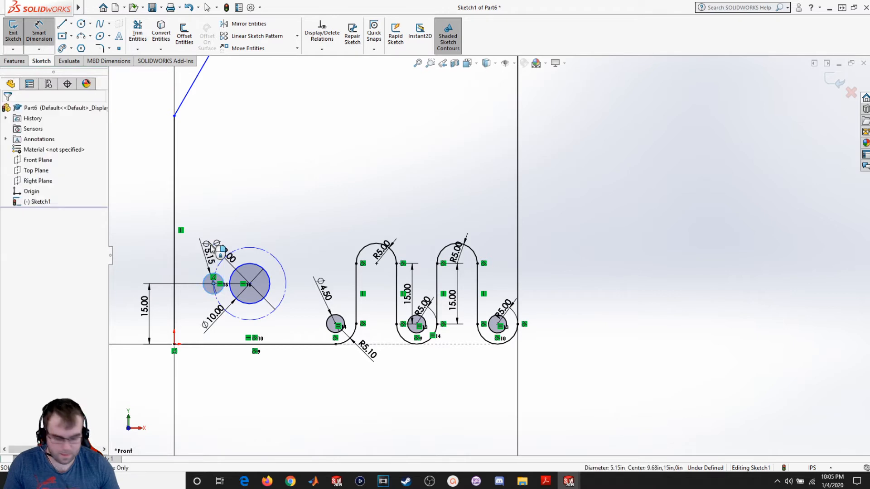
{"action": "left_click", "coordinate": [210, 247]}
{"action": "type", "text": "5"}
{"action": "key", "text": "Return"}
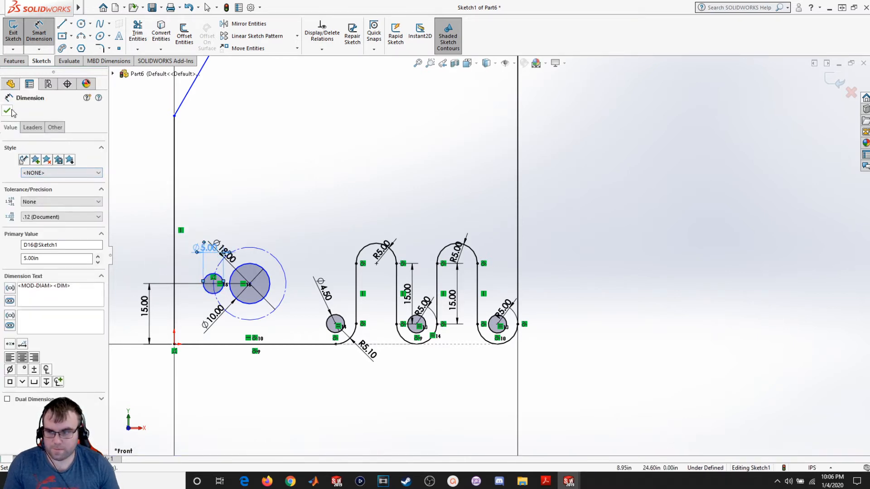
{"action": "left_click", "coordinate": [7, 111]}
- Dimension the small circle's centre 10 from the left edge of the profile
{"action": "key", "text": "Escape"}
{"action": "left_click", "coordinate": [214, 284]}
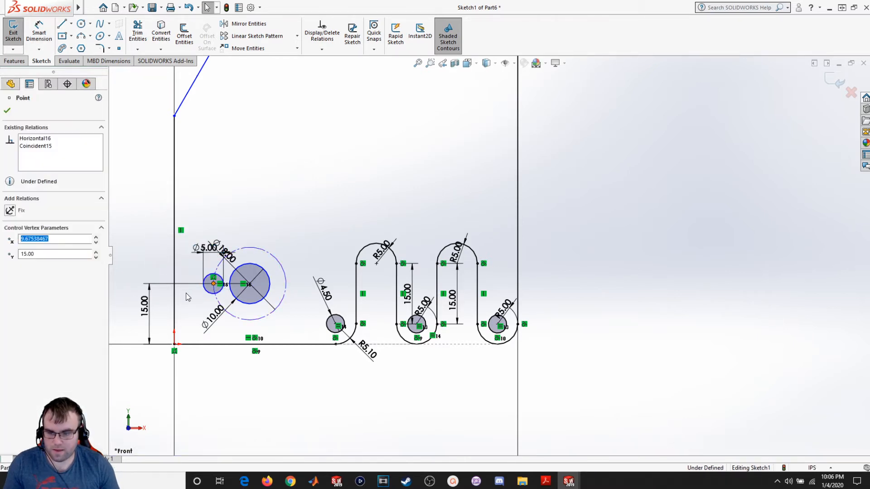
{"action": "left_click", "coordinate": [39, 30]}
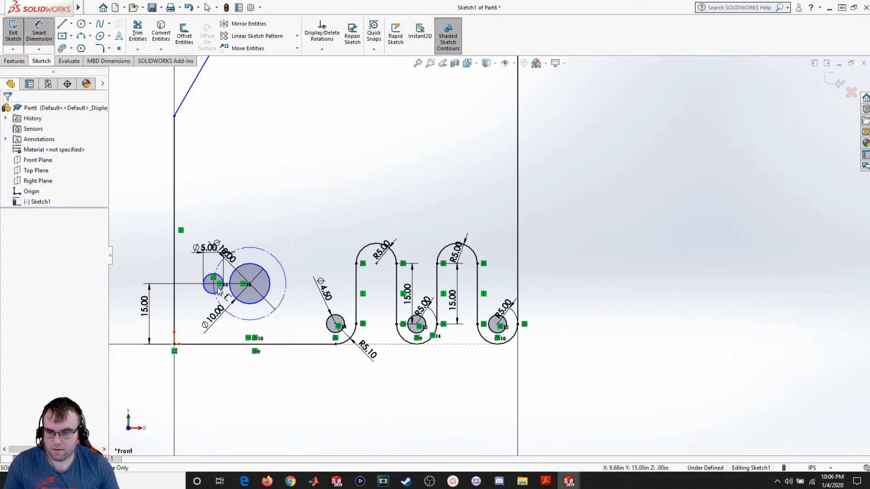
{"action": "left_click", "coordinate": [214, 284]}
{"action": "left_click", "coordinate": [174, 254]}
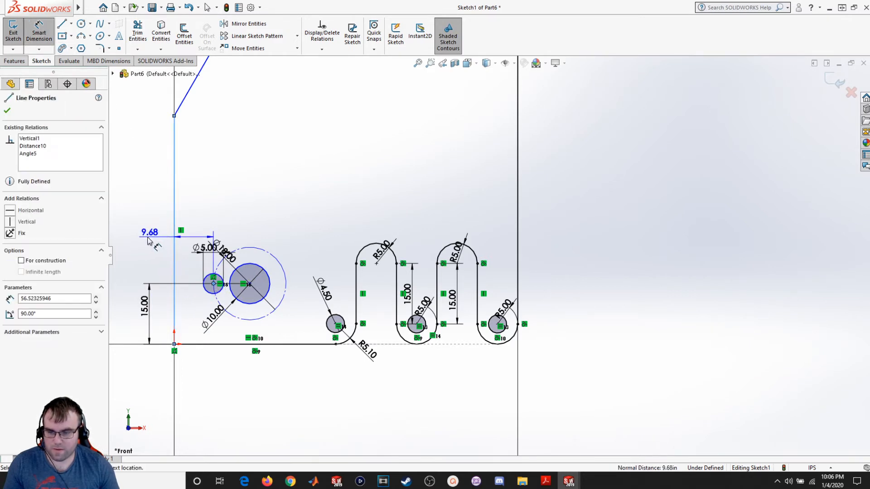
{"action": "left_click", "coordinate": [145, 241]}
{"action": "type", "text": "10"}
{"action": "key", "text": "Return"}
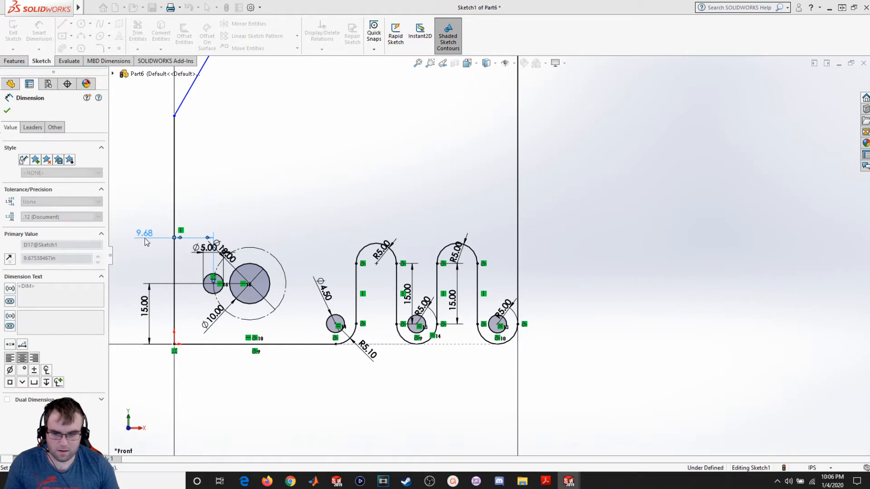
{"action": "left_click", "coordinate": [7, 111]}
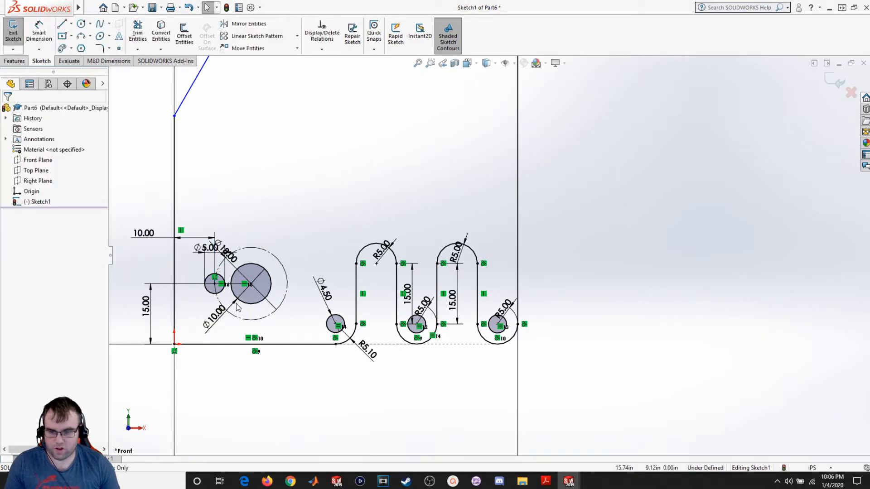
- Start a circular sketch pattern of the small circle and clear its default centre point
{"action": "left_click", "coordinate": [205, 285]}
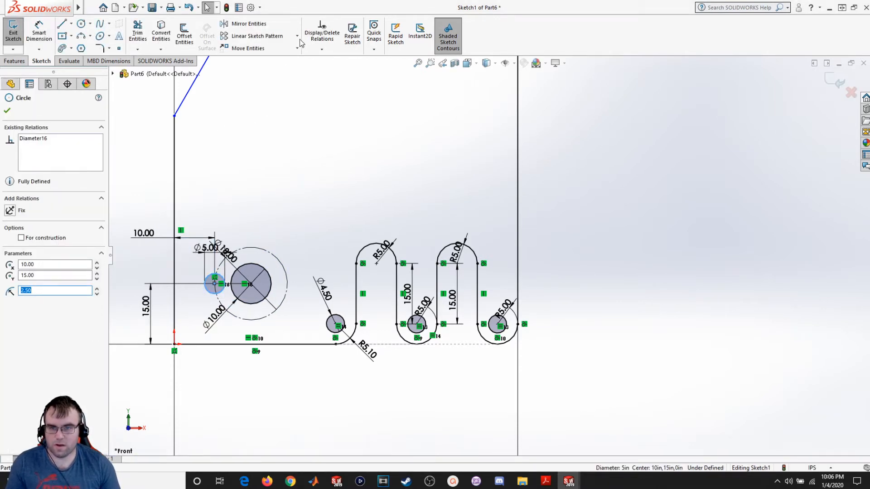
{"action": "left_click", "coordinate": [297, 36]}
{"action": "left_click", "coordinate": [276, 59]}
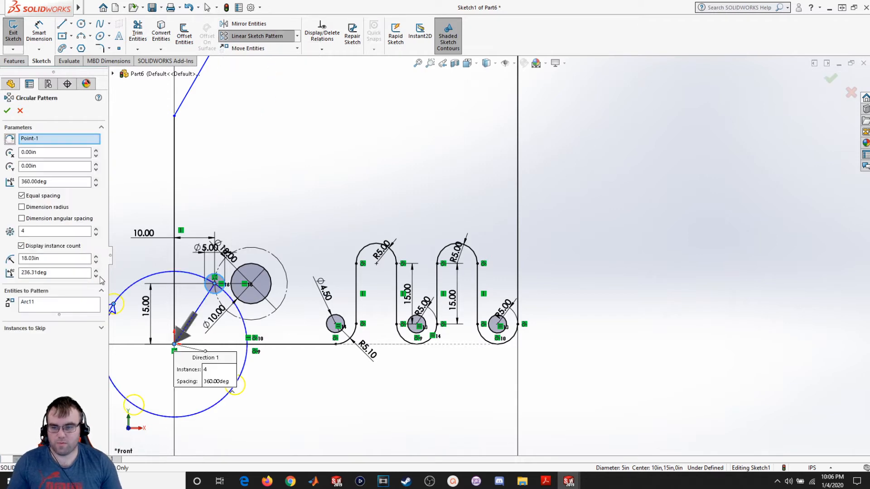
{"action": "right_click", "coordinate": [32, 139]}
{"action": "left_click", "coordinate": [48, 157]}
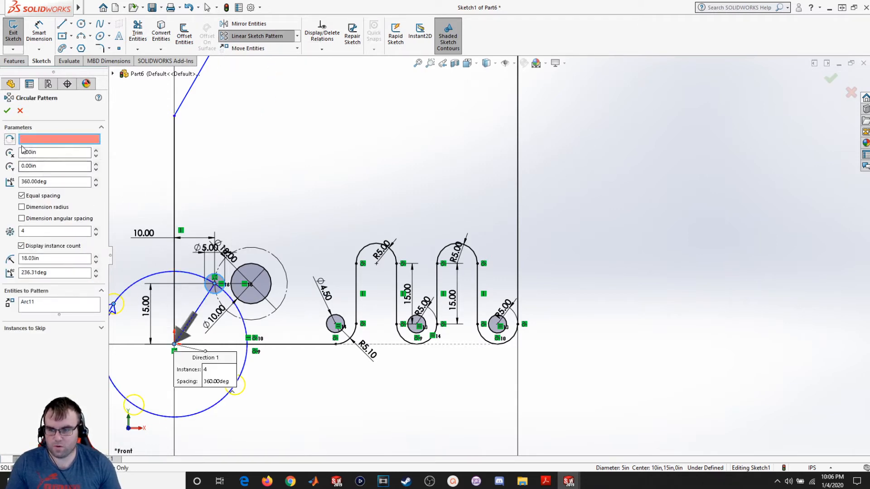
{"action": "left_click", "coordinate": [252, 252]}
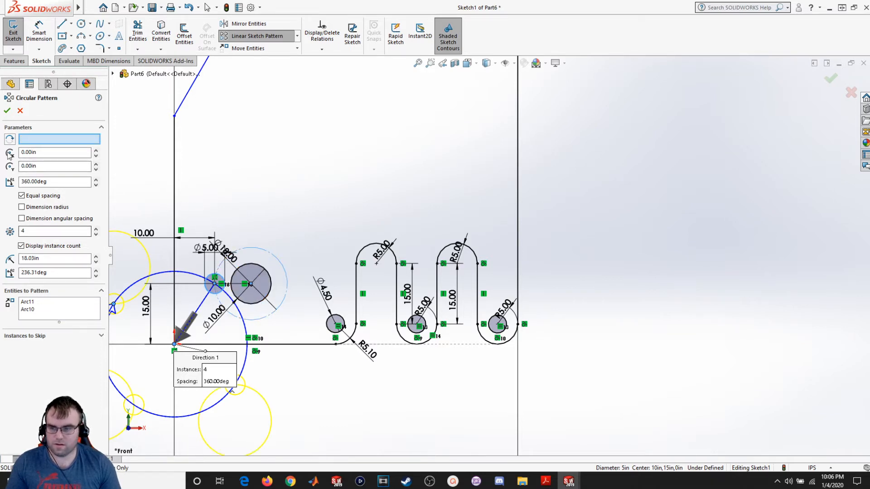
{"action": "left_click", "coordinate": [28, 141]}
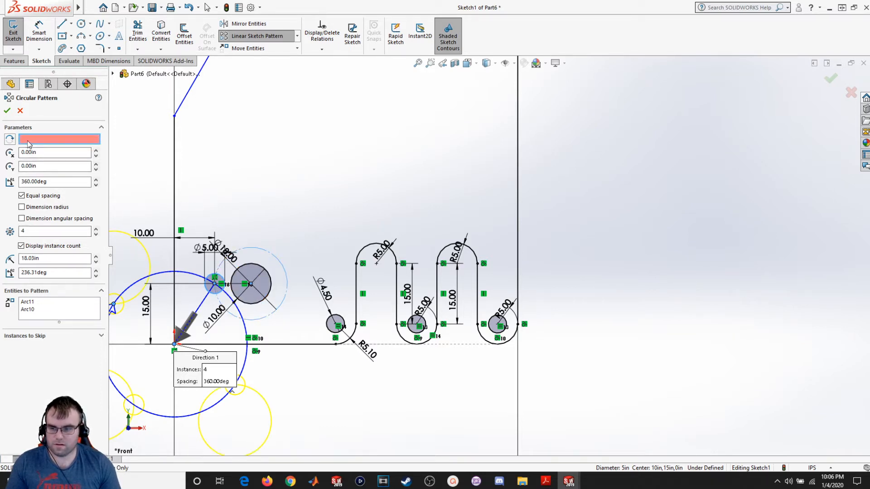
{"action": "left_click", "coordinate": [30, 312]}
{"action": "right_click", "coordinate": [50, 312]}
{"action": "left_click", "coordinate": [54, 326]}
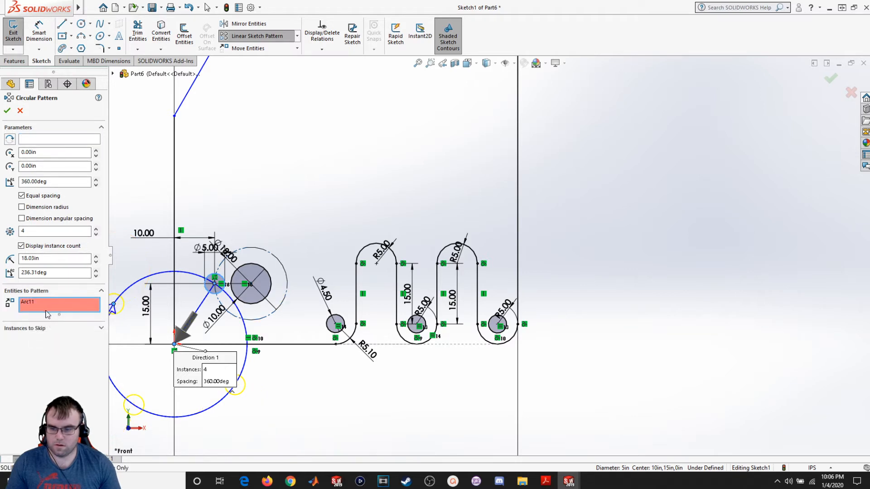
{"action": "left_click", "coordinate": [32, 303]}
{"action": "right_click", "coordinate": [36, 304]}
{"action": "left_click", "coordinate": [52, 329]}
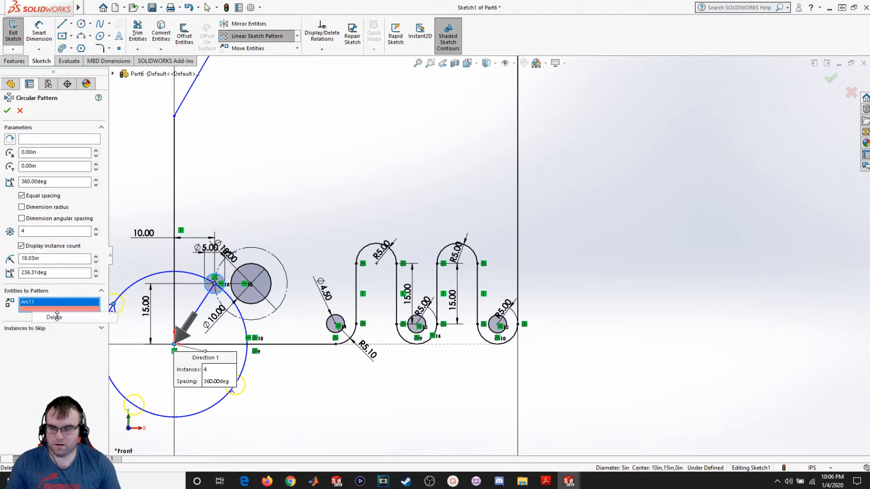
{"action": "left_click", "coordinate": [35, 140]}
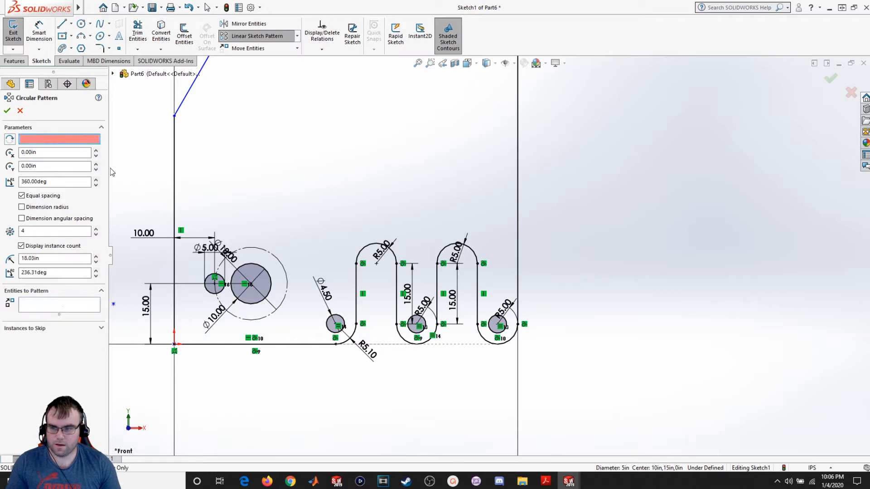
{"action": "left_click", "coordinate": [270, 259]}
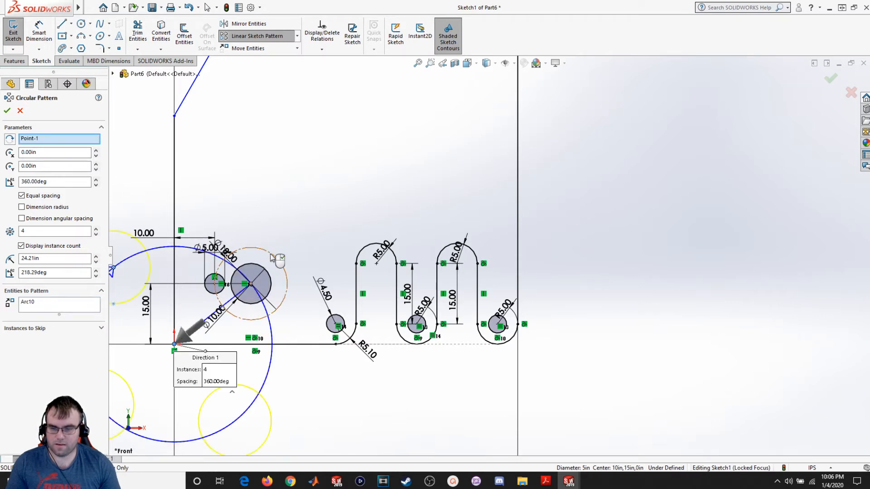
{"action": "right_click", "coordinate": [29, 303]}
{"action": "left_click", "coordinate": [53, 318]}
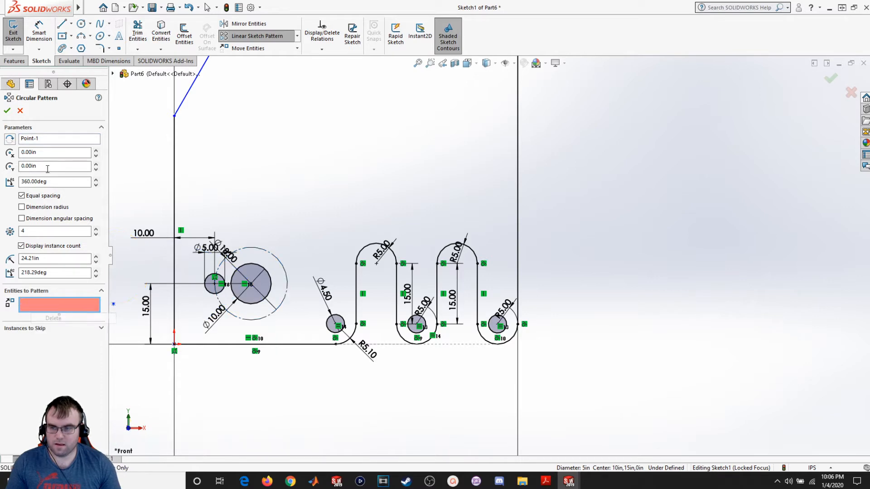
{"action": "left_click", "coordinate": [33, 141]}
{"action": "right_click", "coordinate": [33, 142]}
{"action": "left_click", "coordinate": [55, 156]}
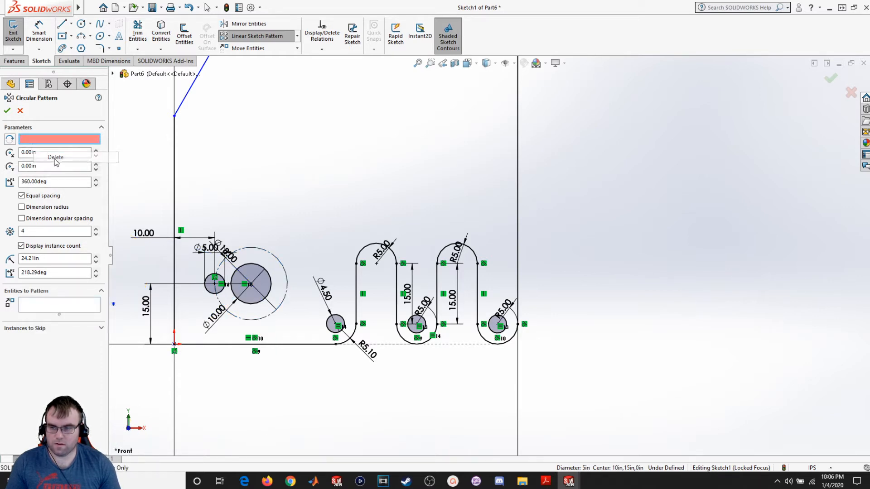
- Pattern the small bolt-hole circle four times, equally spaced over 360 deg, around the large circle's centre point
{"action": "left_click", "coordinate": [252, 285]}
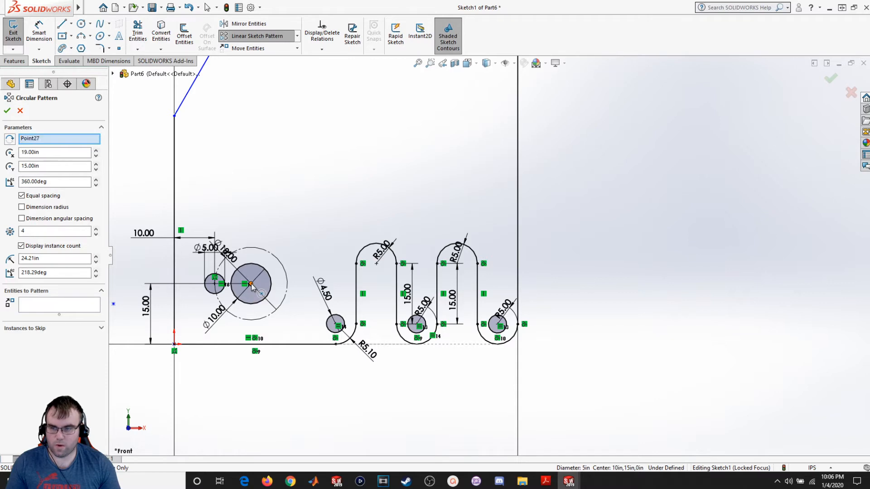
{"action": "left_click", "coordinate": [55, 307]}
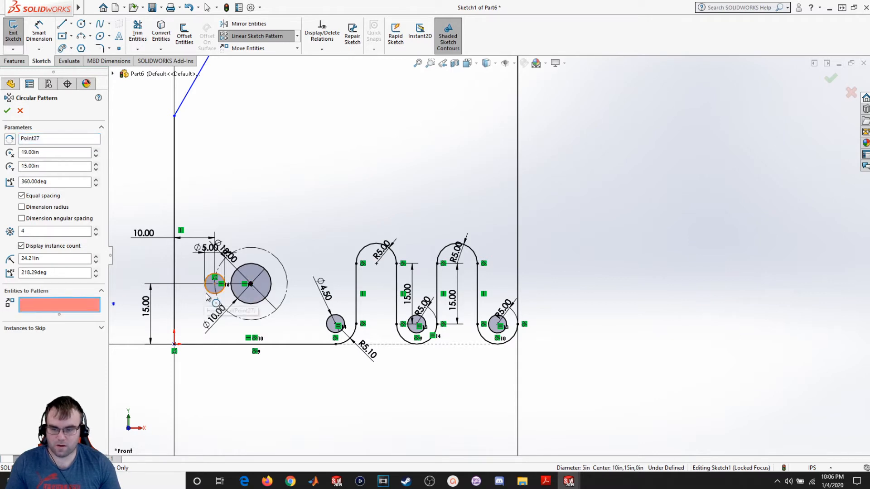
{"action": "left_click", "coordinate": [210, 294]}
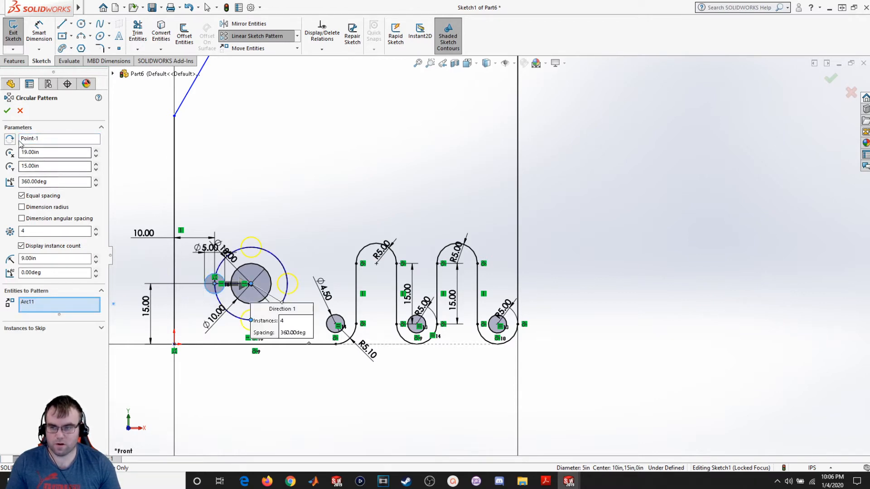
{"action": "left_click", "coordinate": [8, 111]}
{"action": "left_click", "coordinate": [249, 164]}
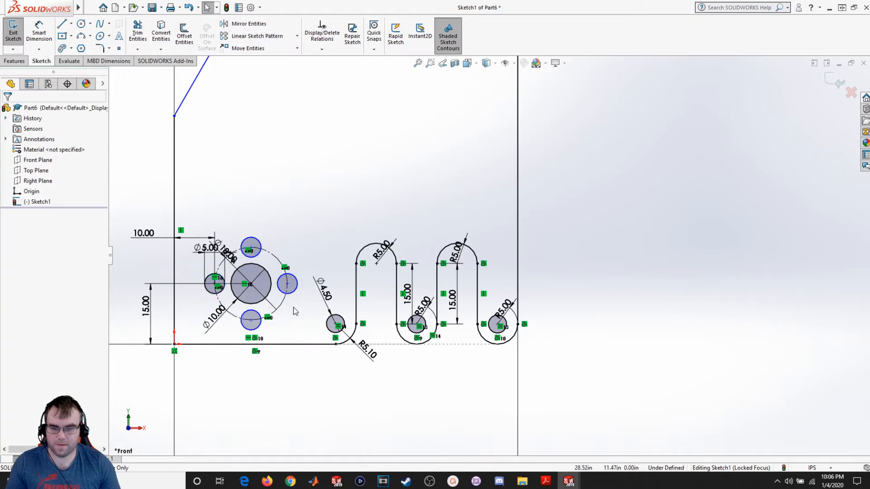
- Make the circular pattern's centre point coincident with the large circle's centre
{"action": "left_click_drag", "start_coordinate": [290, 278], "coordinate": [297, 235]}
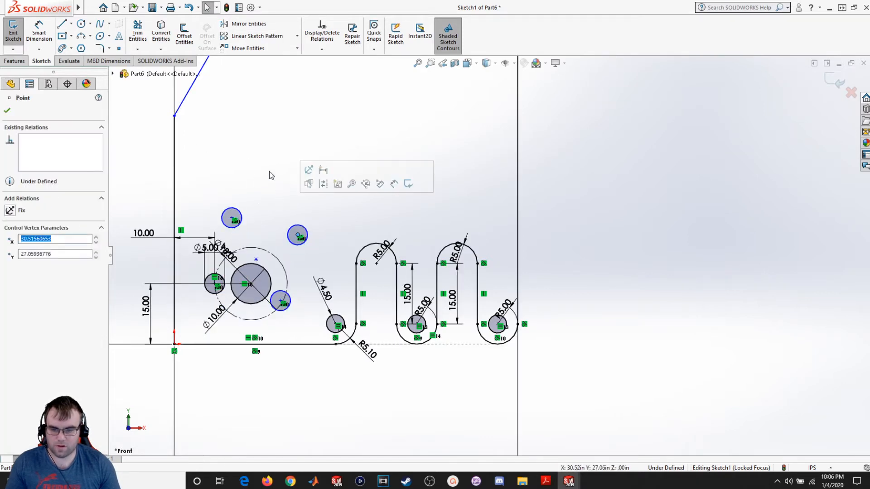
{"action": "left_click", "coordinate": [270, 175]}
{"action": "left_click", "coordinate": [251, 284]}
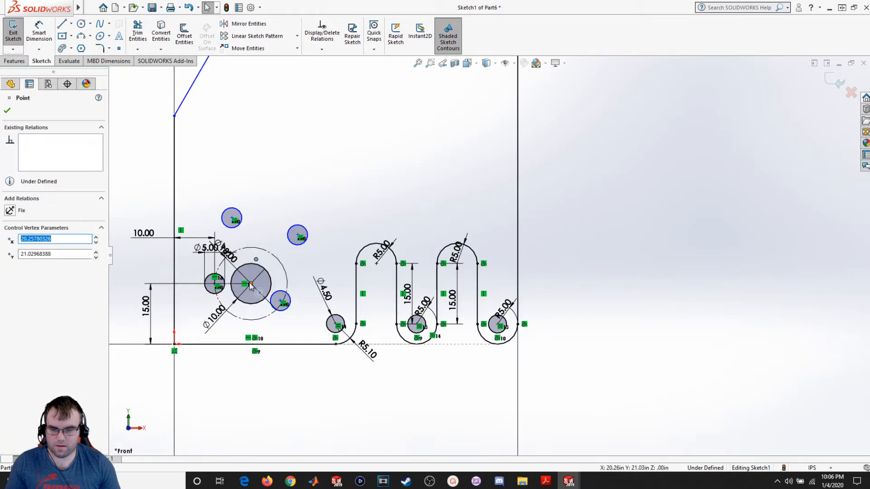
{"action": "left_click", "coordinate": [259, 291], "text": "ctrl"}
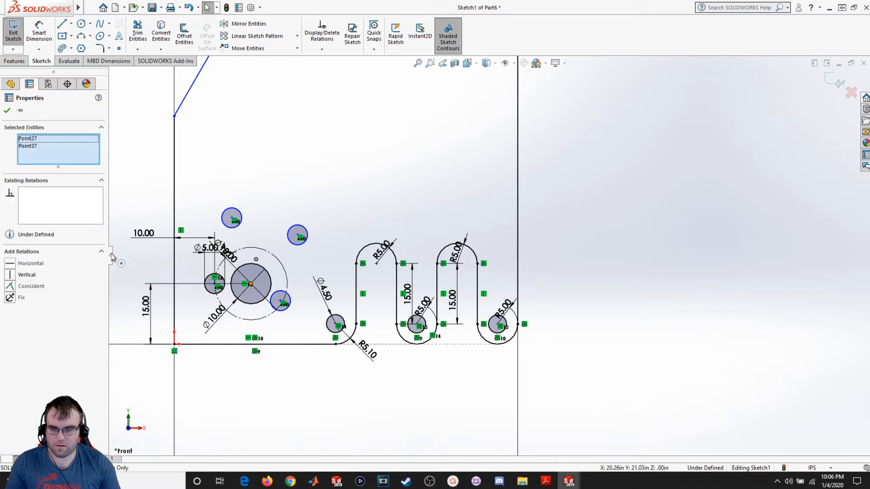
{"action": "left_click", "coordinate": [13, 286]}
{"action": "left_click", "coordinate": [346, 399]}
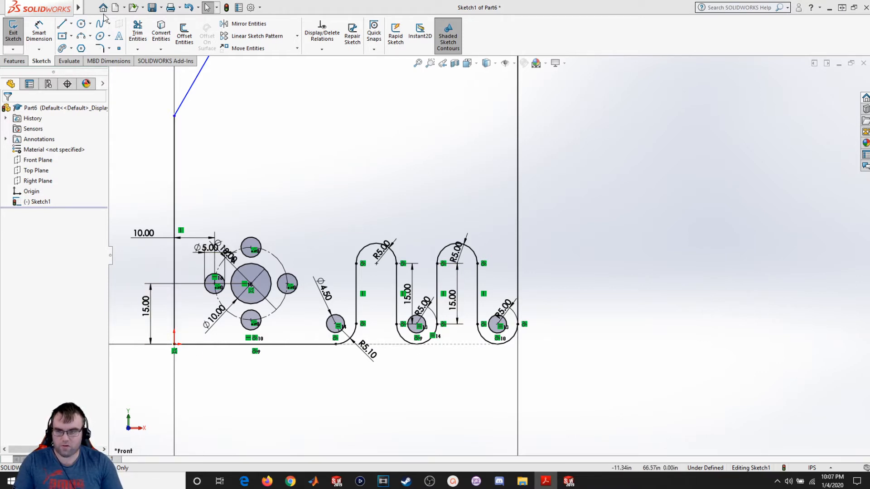
- Fillet the profile's bottom-left corner with a sketch fillet of radius 5
{"action": "left_click", "coordinate": [99, 48]}
{"action": "left_click", "coordinate": [202, 345]}
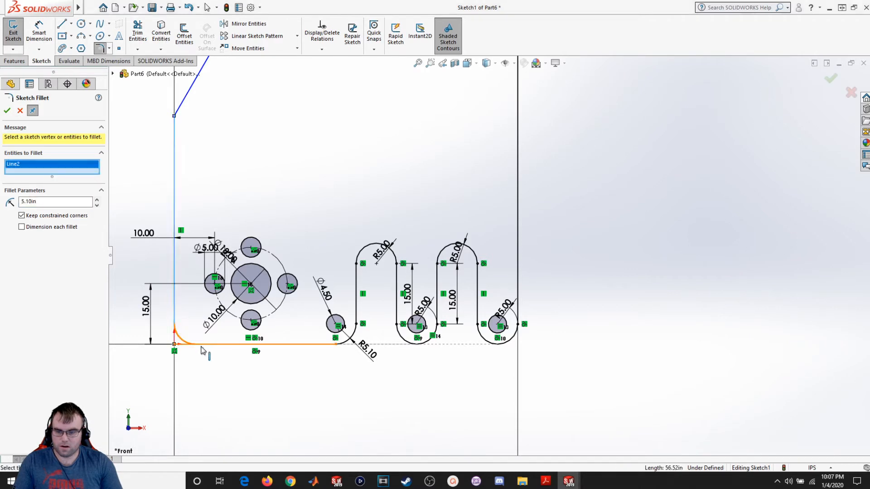
{"action": "left_click", "coordinate": [189, 338]}
{"action": "left_click", "coordinate": [44, 203]}
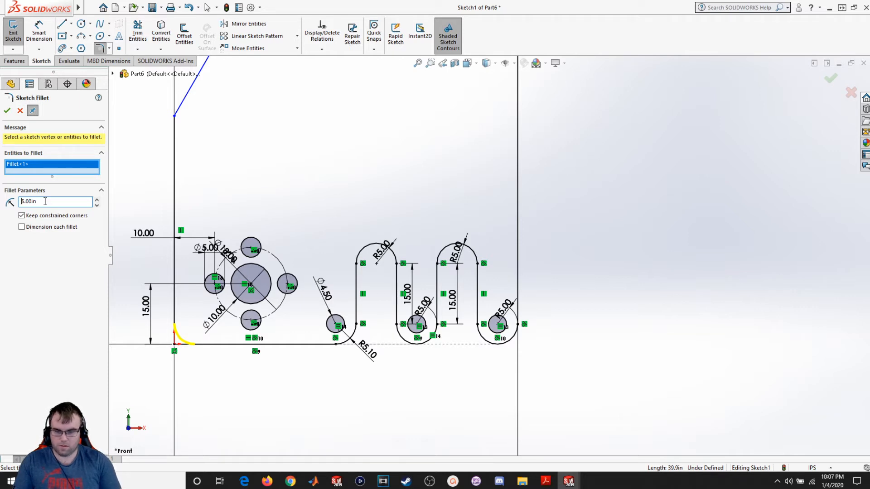
{"action": "left_click", "coordinate": [8, 111]}
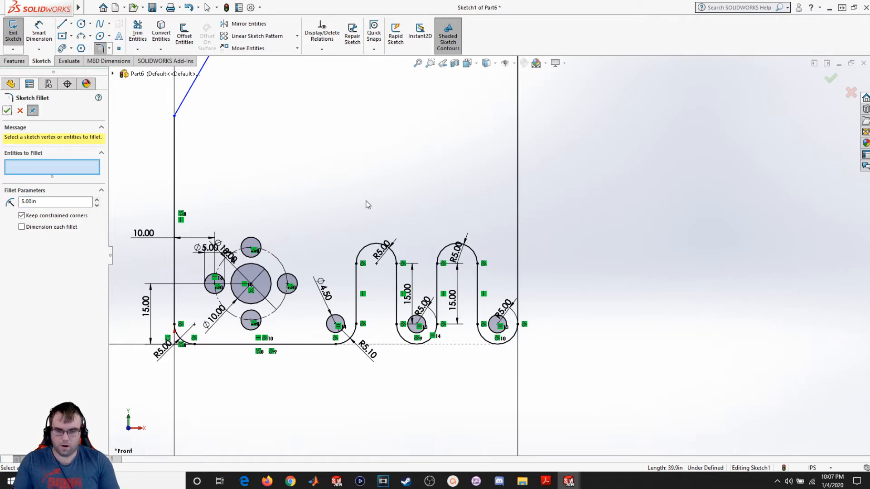
{"action": "key", "text": "z"}
{"action": "key", "text": "z"}
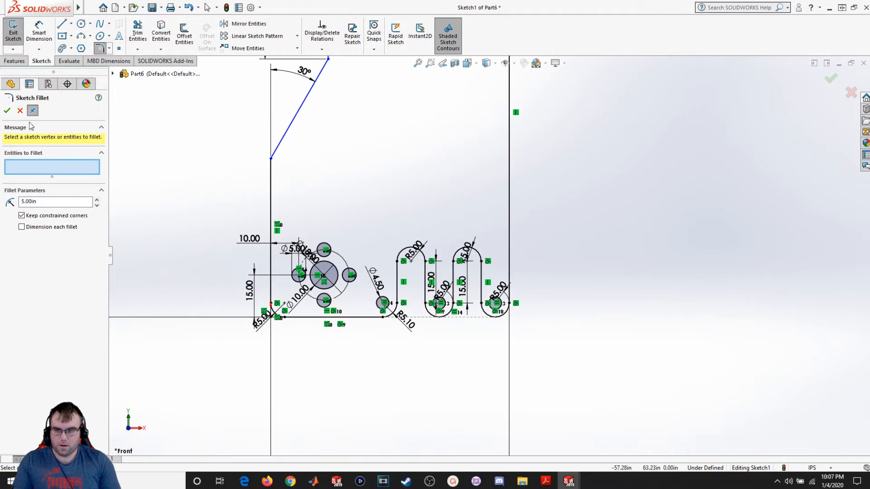
{"action": "left_click", "coordinate": [6, 111]}
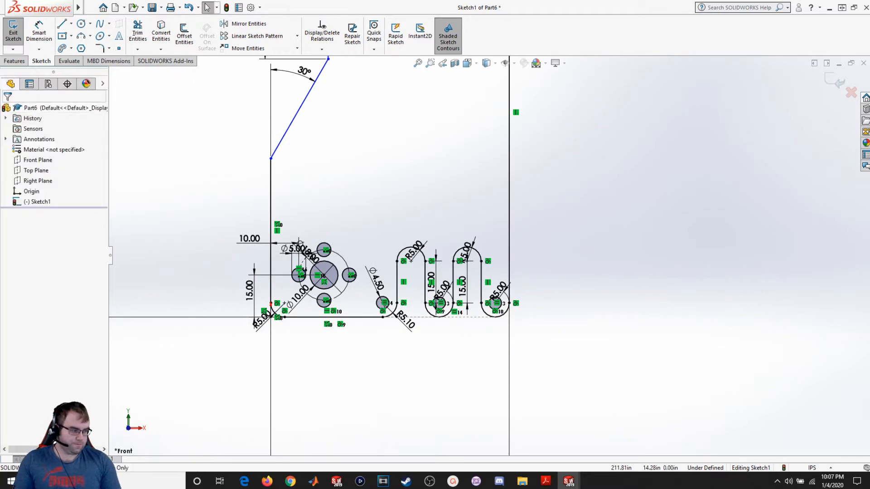
- Drag the right edge line's top endpoint down to shorten it, consulting the reference drawing in Acrobat Reader
{"action": "scroll", "coordinate": [621, 154], "scroll_direction": "down", "scroll_amount": 3}
{"action": "scroll", "coordinate": [508, 186], "scroll_direction": "up", "scroll_amount": 5}
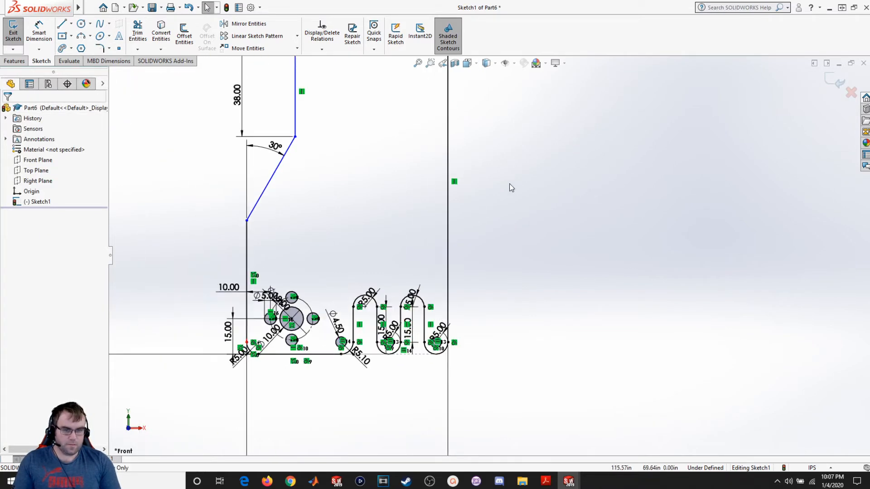
{"action": "left_click_drag", "start_coordinate": [461, 93], "coordinate": [475, 254]}
{"action": "key", "text": "alt+Tab"}
{"action": "left_click_drag", "start_coordinate": [688, 280], "coordinate": [408, 1]}
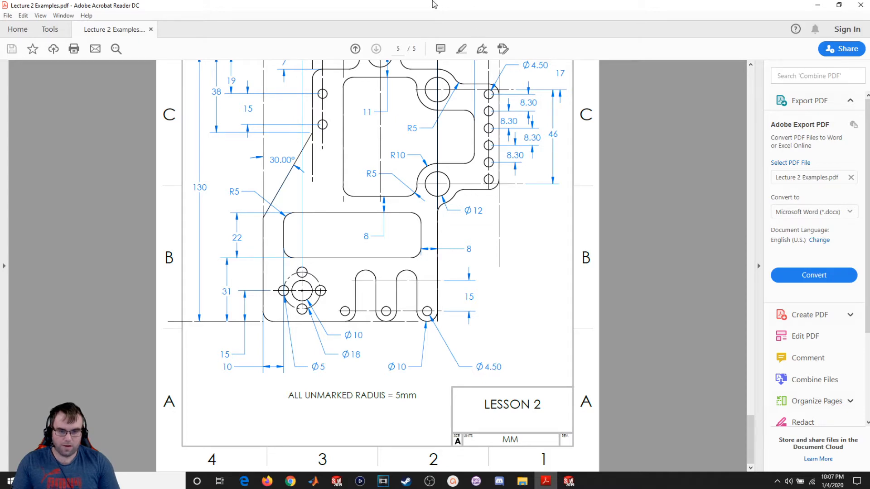
{"action": "left_click_drag", "start_coordinate": [430, 5], "coordinate": [869, 118]}
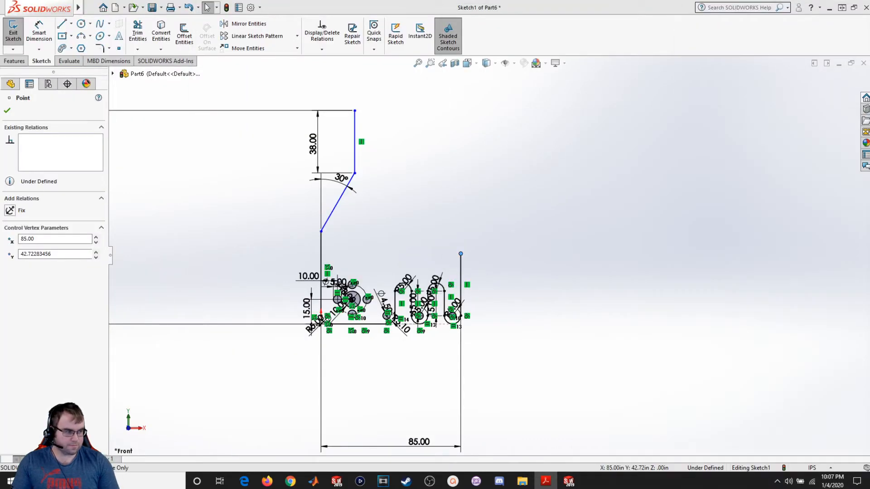
{"action": "left_click", "coordinate": [464, 240]}
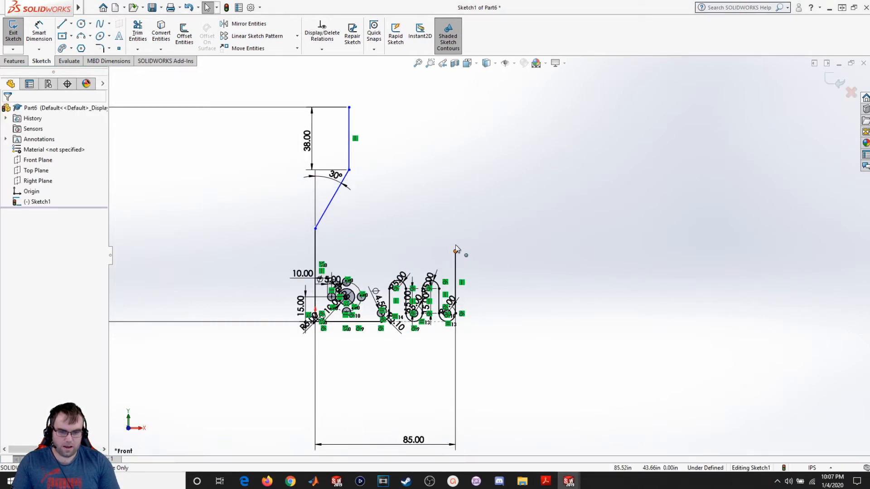
{"action": "left_click_drag", "start_coordinate": [456, 250], "coordinate": [455, 212]}
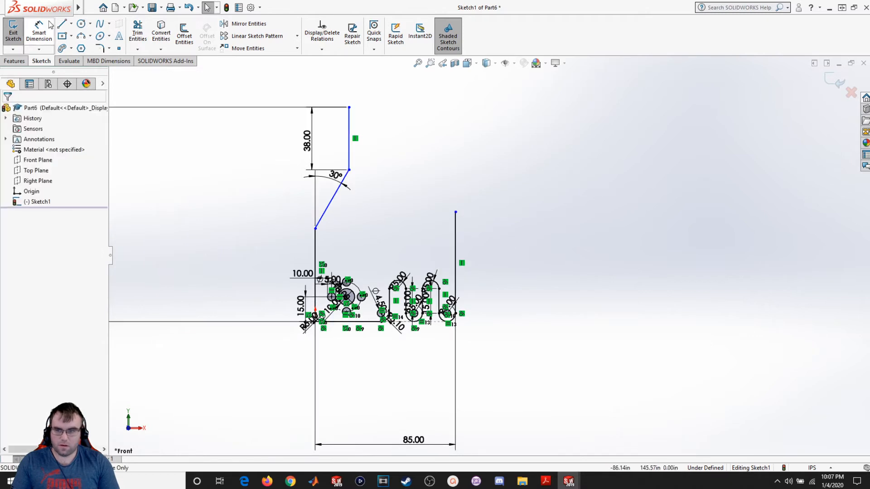
- Draw concentric circles centred on the top endpoint of the right edge line
{"action": "left_click", "coordinate": [81, 23]}
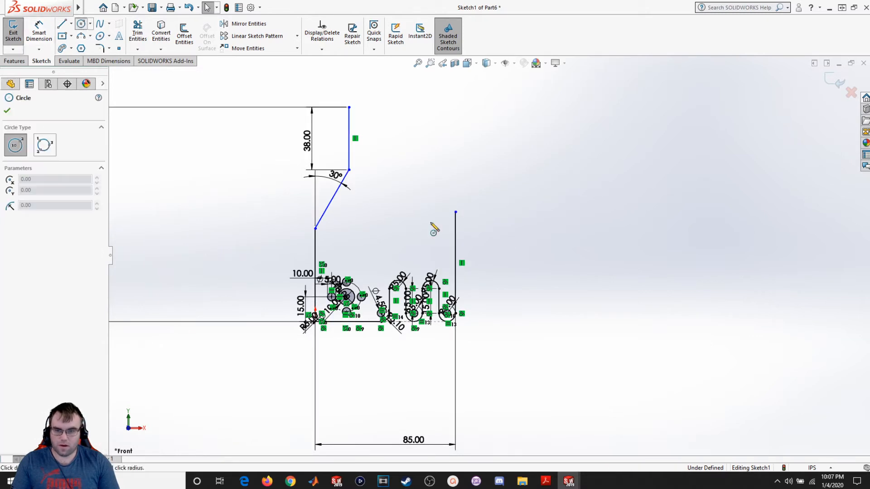
{"action": "left_click", "coordinate": [455, 211]}
{"action": "left_click", "coordinate": [472, 196]}
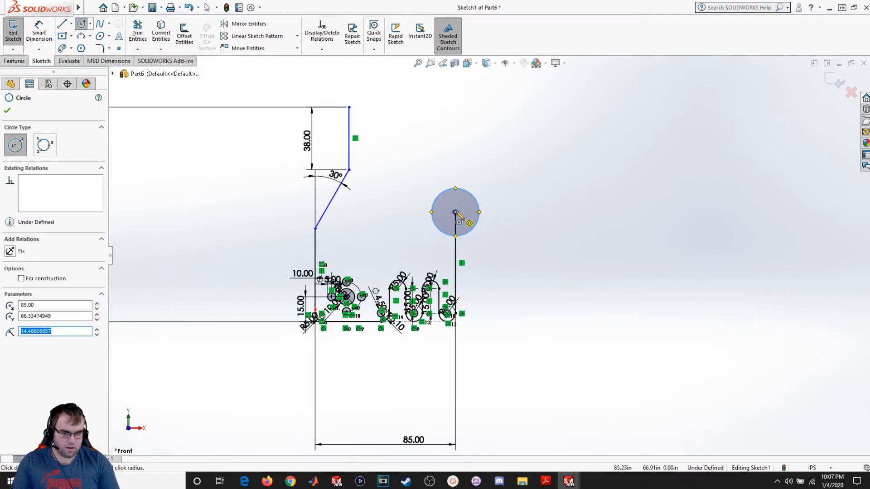
{"action": "key", "text": "Escape"}
{"action": "scroll", "coordinate": [466, 252], "scroll_direction": "down", "scroll_amount": 2}
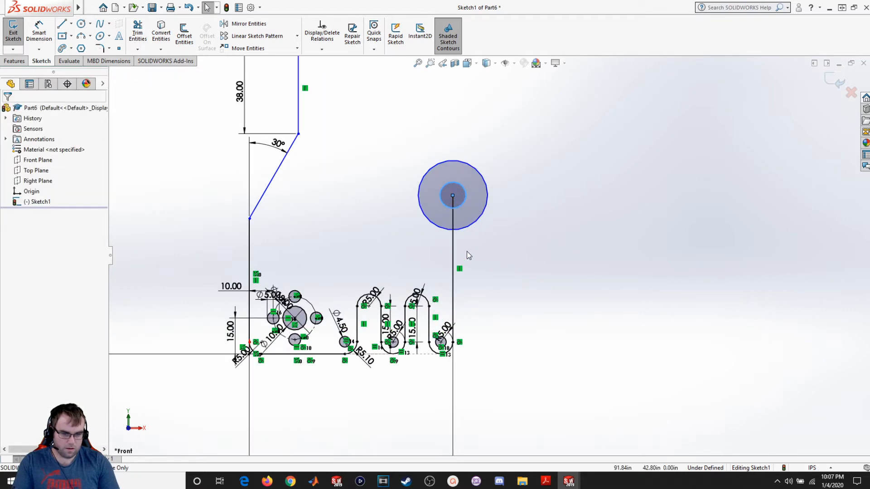
{"action": "scroll", "coordinate": [468, 255], "scroll_direction": "down", "scroll_amount": 2}
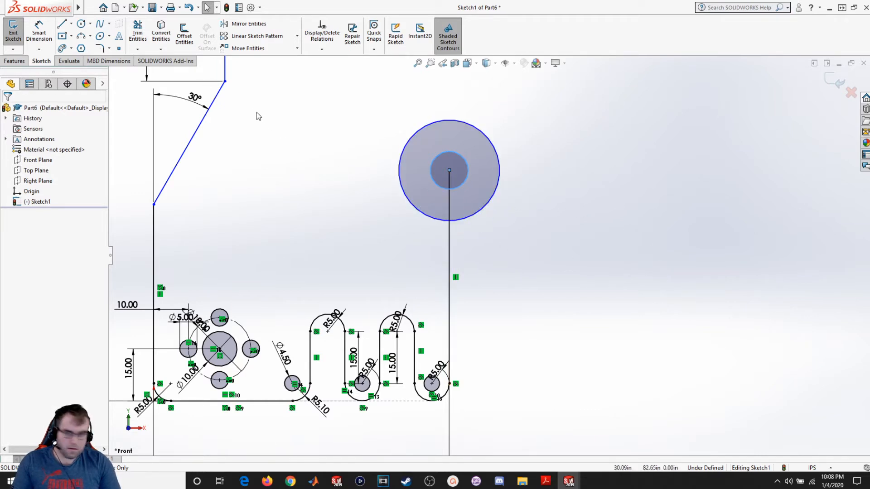
- Dimension the outer circle's diameter as 20
{"action": "left_click", "coordinate": [39, 31]}
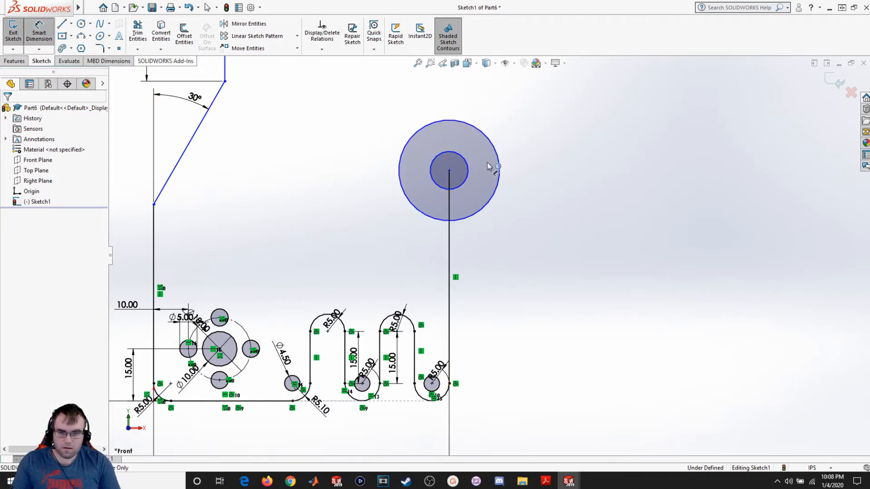
{"action": "left_click", "coordinate": [486, 212]}
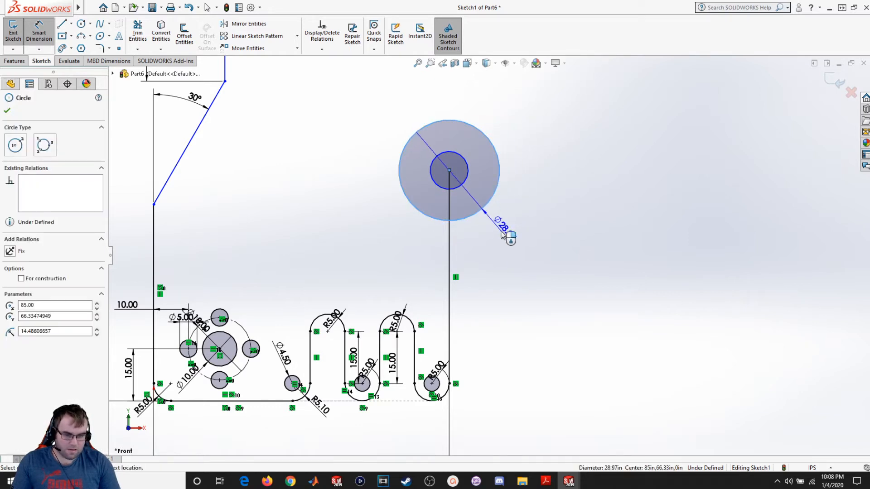
{"action": "left_click", "coordinate": [507, 240]}
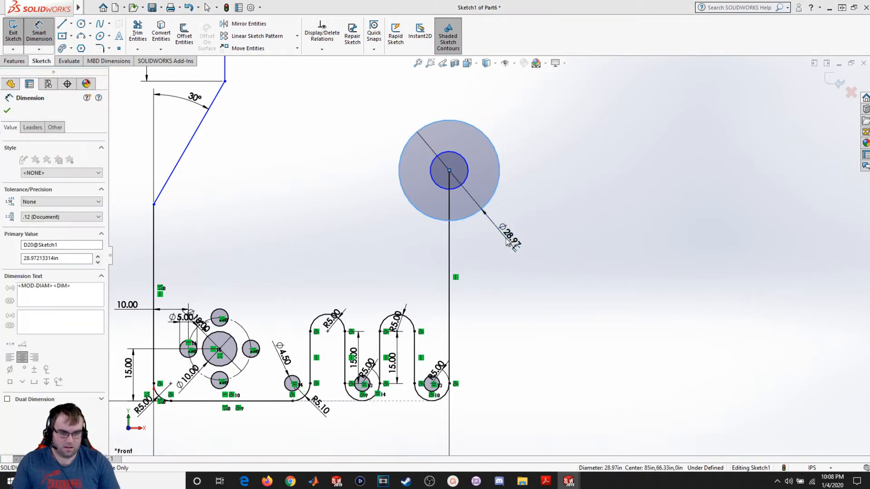
{"action": "type", "text": "20"}
{"action": "key", "text": "Return"}
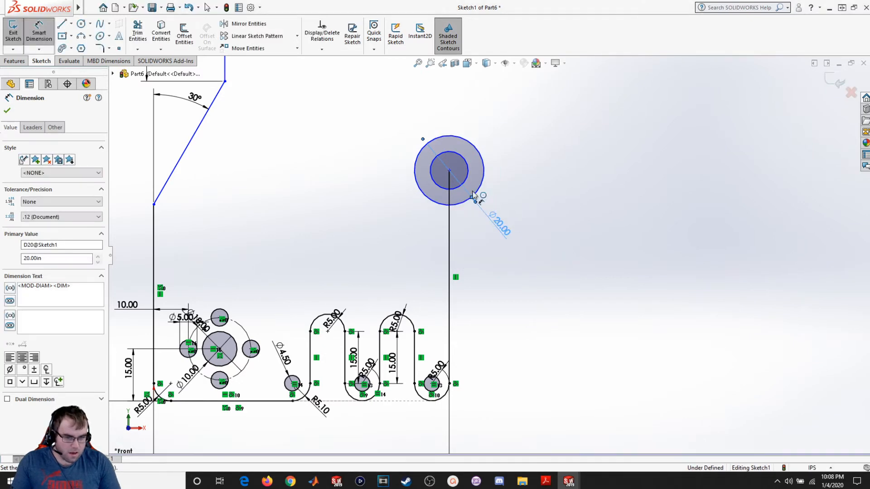
- Dimension the inner circle's diameter as 12
{"action": "left_click", "coordinate": [465, 186]}
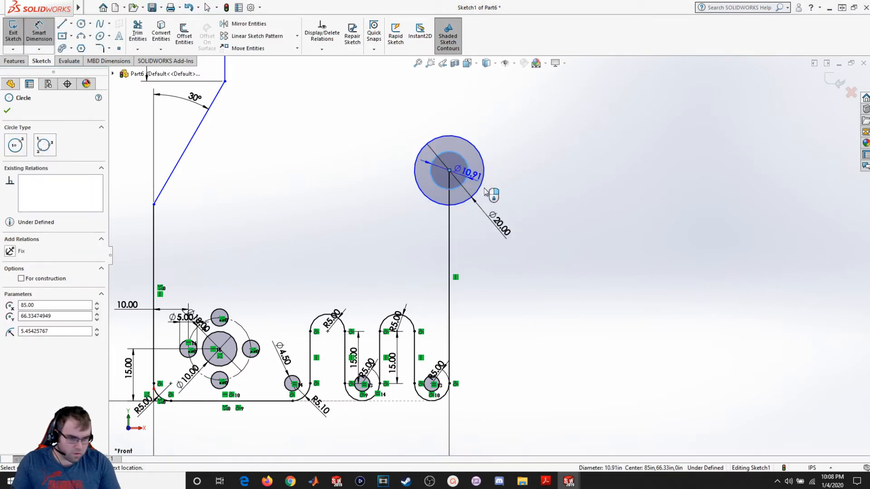
{"action": "left_click", "coordinate": [539, 242]}
{"action": "type", "text": "12"}
{"action": "key", "text": "Return"}
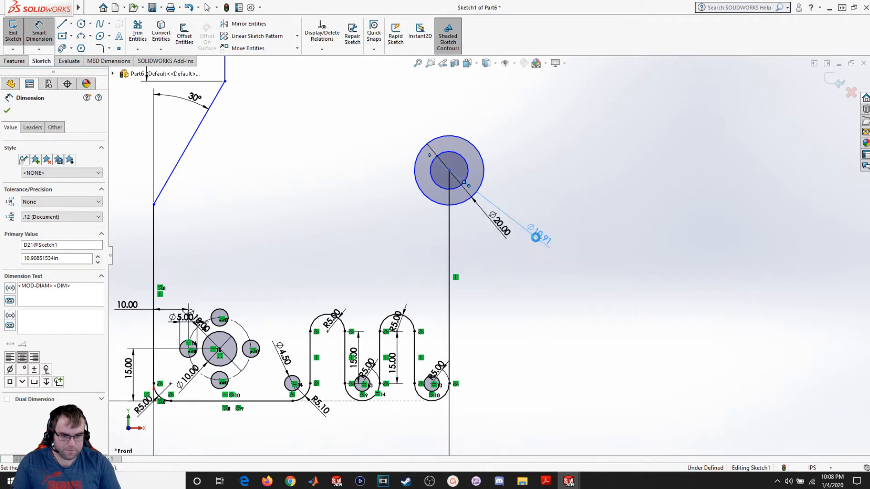
{"action": "left_click", "coordinate": [8, 111]}
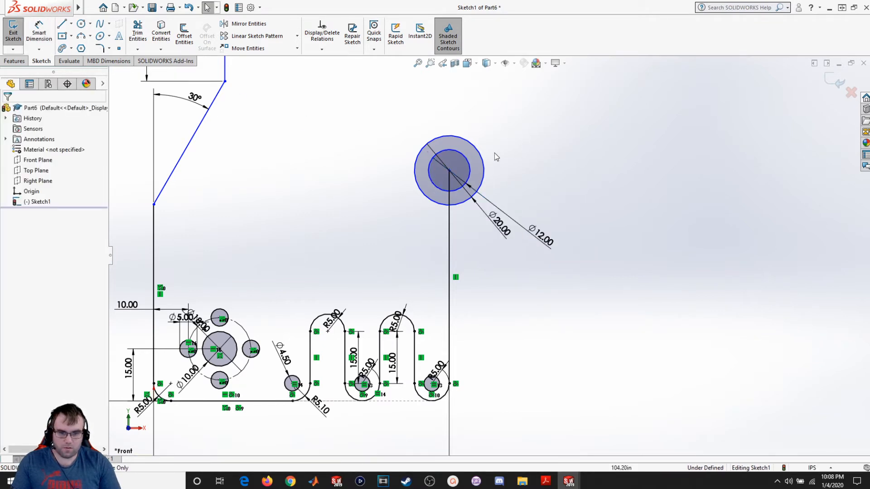
- Raise the concentric circles slightly and sketch an arc joining the right edge line to the outer circle
{"action": "mouse_move", "coordinate": [453, 170]}
{"action": "left_mouse_down"}
{"action": "mouse_move", "coordinate": [450, 152]}
{"action": "mouse_move", "coordinate": [449, 160]}
{"action": "left_mouse_up"}
{"action": "left_click", "coordinate": [577, 358]}
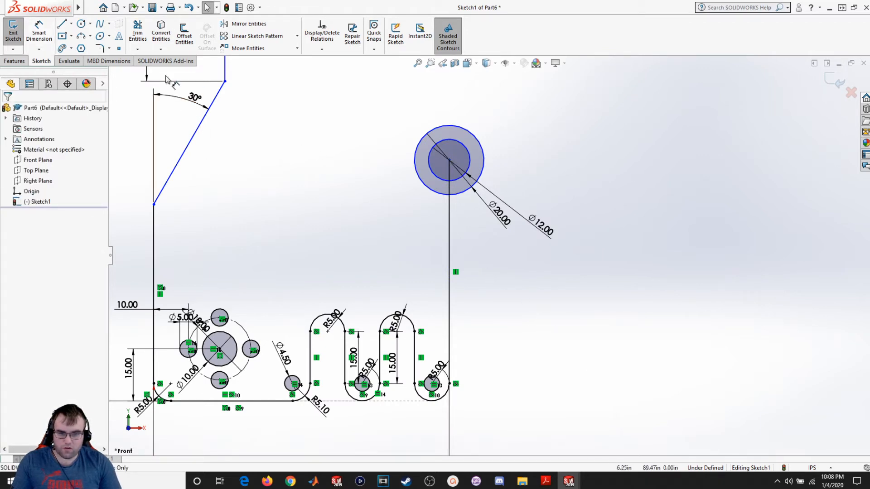
{"action": "left_click", "coordinate": [81, 36]}
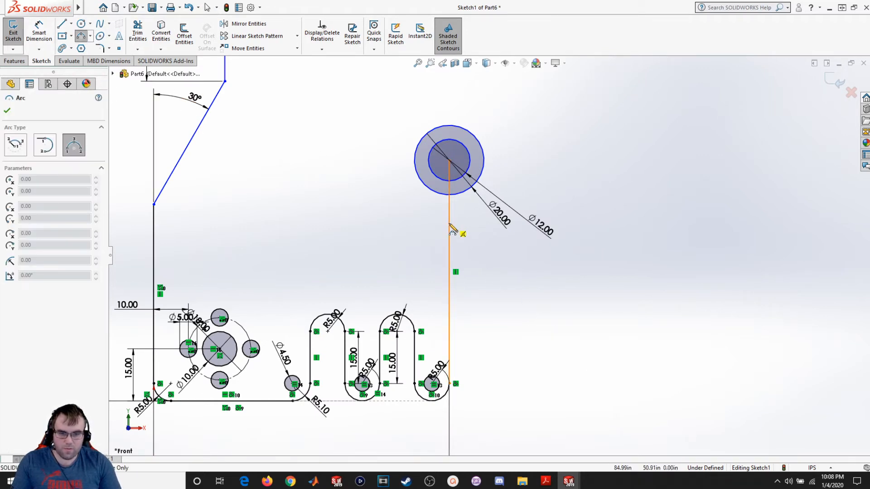
{"action": "left_click", "coordinate": [467, 191]}
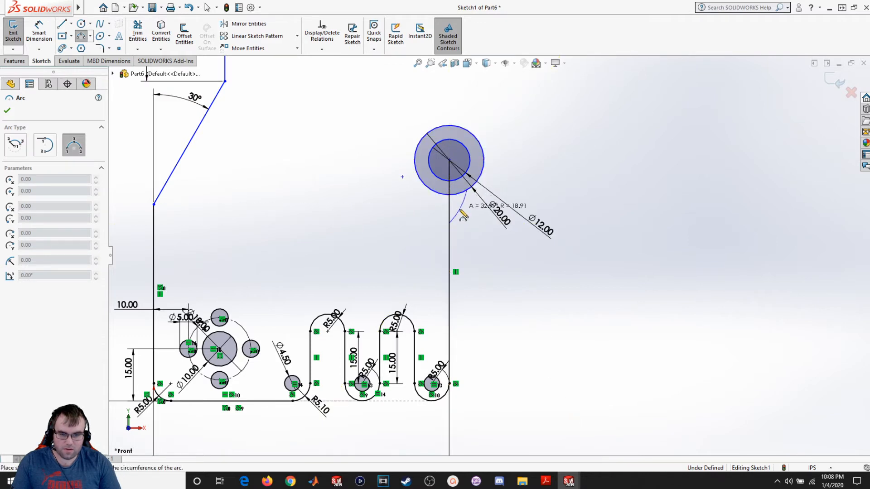
{"action": "left_click", "coordinate": [458, 209]}
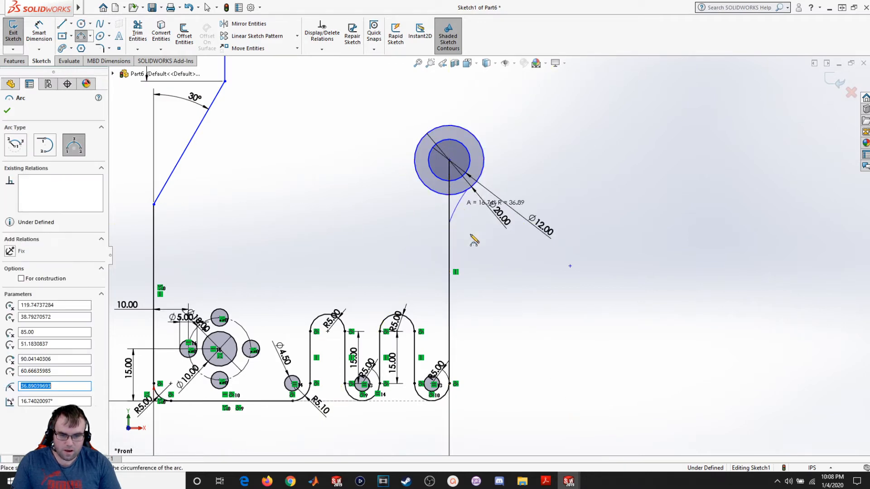
{"action": "scroll", "coordinate": [481, 256], "scroll_direction": "down", "scroll_amount": 2}
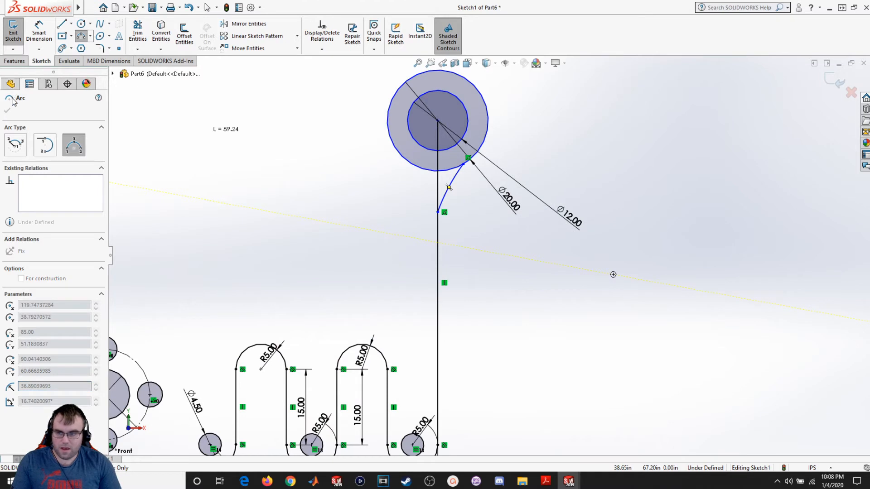
{"action": "key", "text": "Escape"}
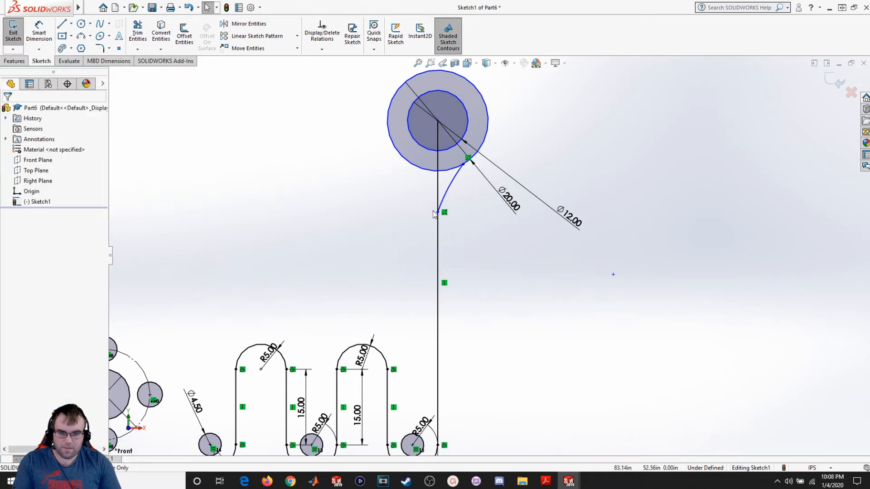
- Add tangent relations between the joining arc and both the right edge line and the outer circle
{"action": "left_click", "coordinate": [444, 201]}
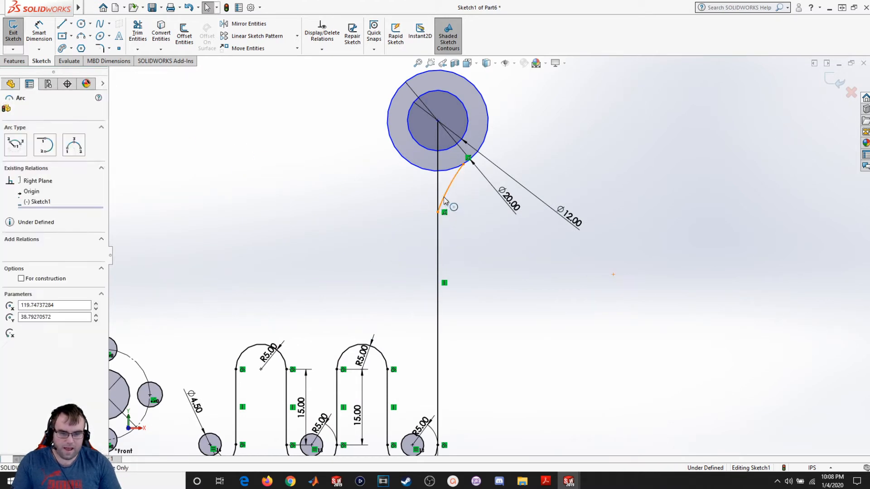
{"action": "left_click", "coordinate": [438, 245], "text": "ctrl"}
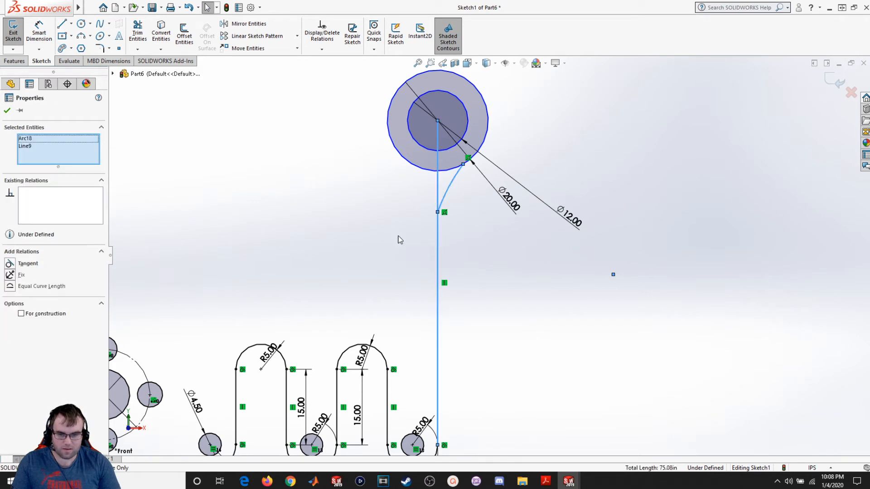
{"action": "left_click", "coordinate": [25, 265]}
{"action": "key", "text": "Escape"}
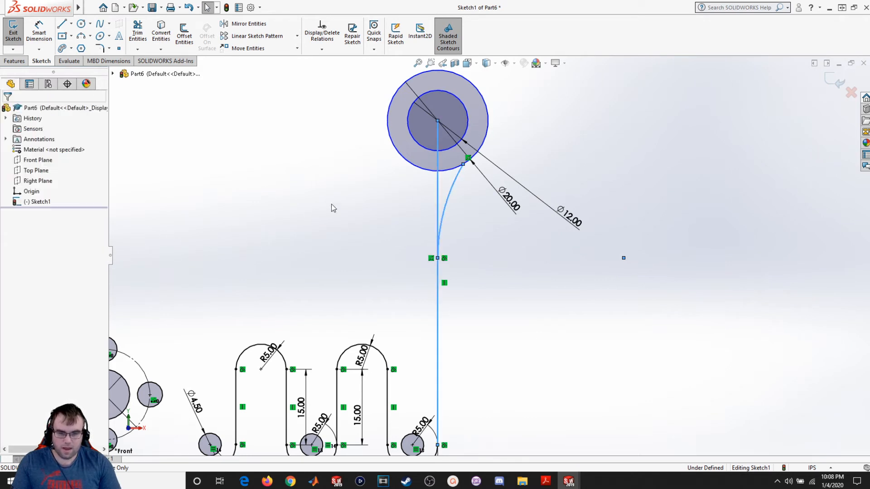
{"action": "left_click", "coordinate": [460, 183]}
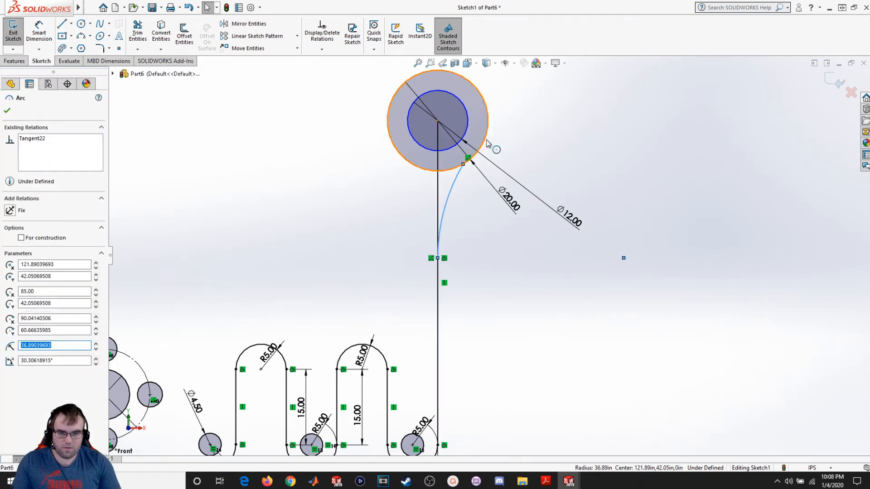
{"action": "left_click", "coordinate": [489, 141], "text": "ctrl"}
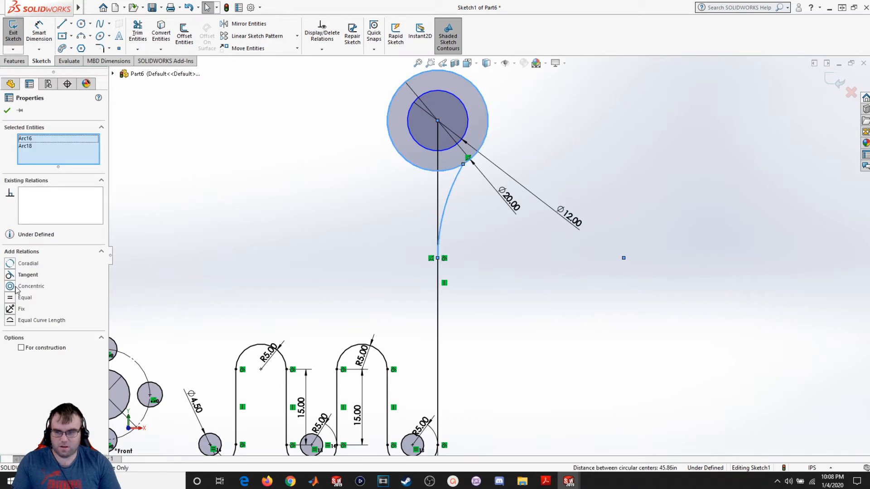
{"action": "left_click", "coordinate": [19, 276]}
{"action": "key", "text": "Escape"}
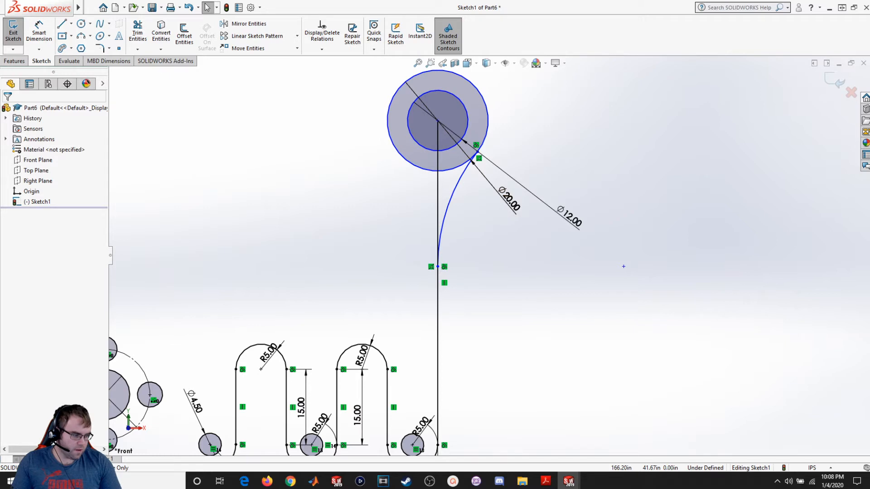
- Dimension the joining arc's radius as 5
{"action": "left_click", "coordinate": [39, 32]}
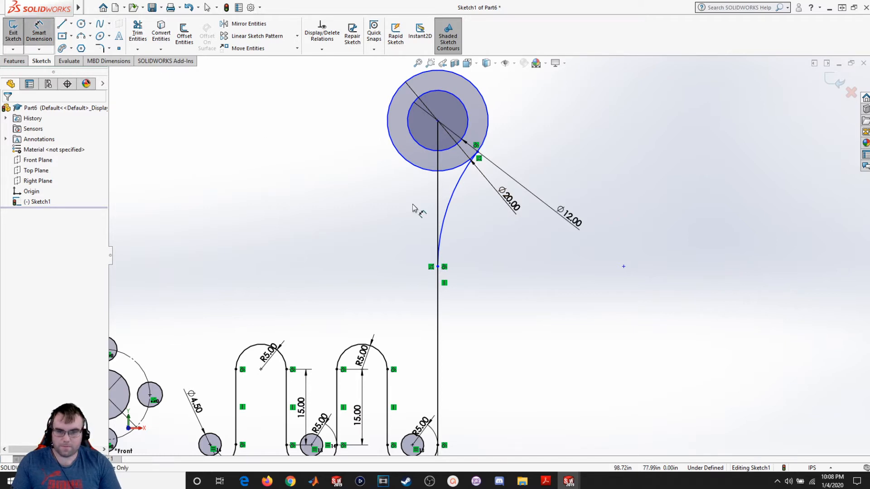
{"action": "left_click", "coordinate": [450, 208]}
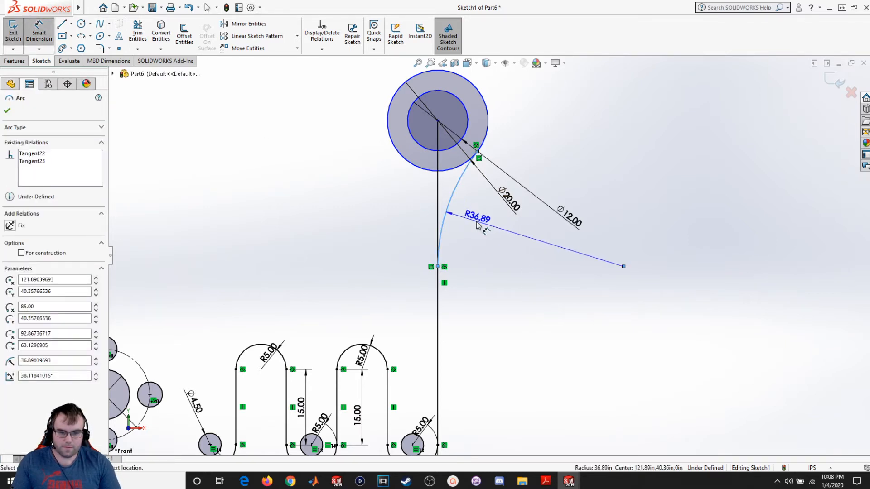
{"action": "left_click", "coordinate": [478, 226]}
{"action": "type", "text": "5"}
{"action": "key", "text": "Return"}
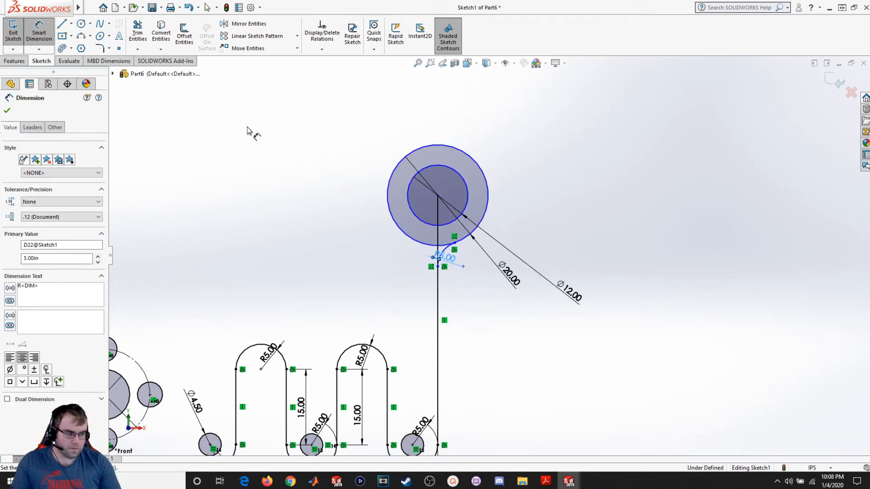
- Draw a horizontal line about 30 long to the right of the concentric circles
{"action": "left_click", "coordinate": [62, 24]}
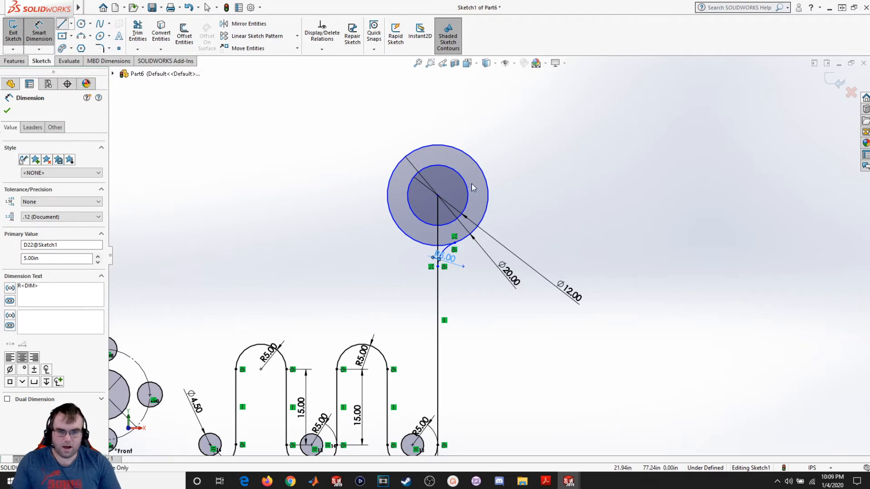
{"action": "left_click", "coordinate": [500, 221]}
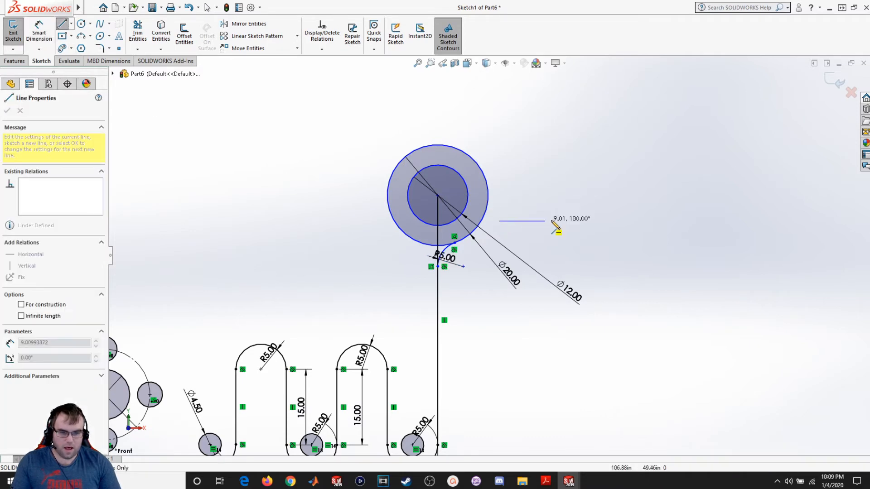
{"action": "left_click", "coordinate": [654, 221]}
{"action": "key", "text": "Escape"}
{"action": "key", "text": "Escape"}
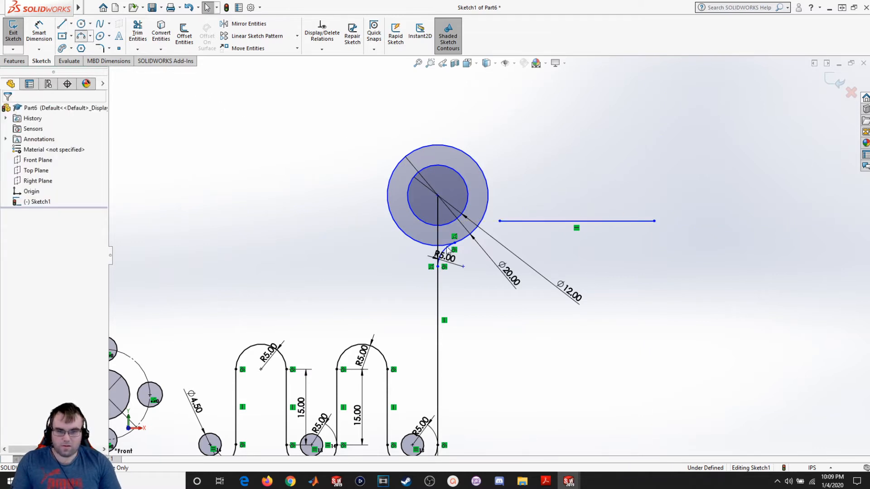
- Sketch an arc joining the horizontal line's left end to the outer circle
{"action": "left_click", "coordinate": [499, 221]}
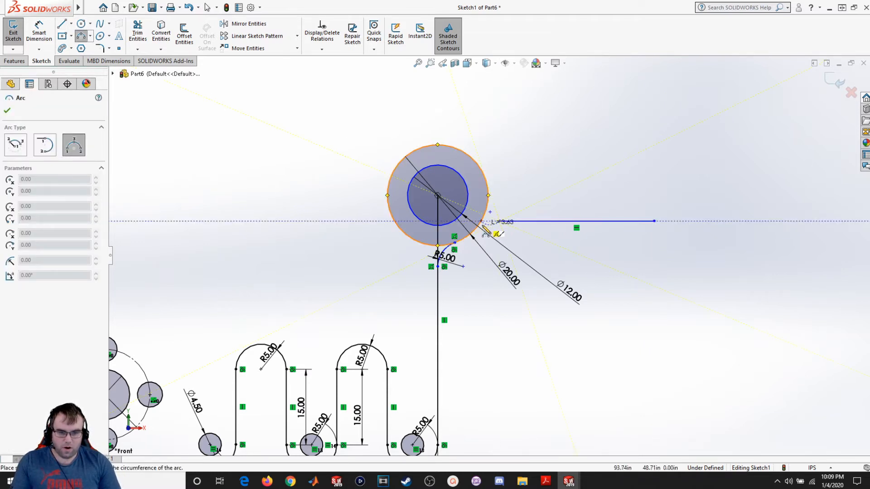
{"action": "left_click", "coordinate": [474, 232]}
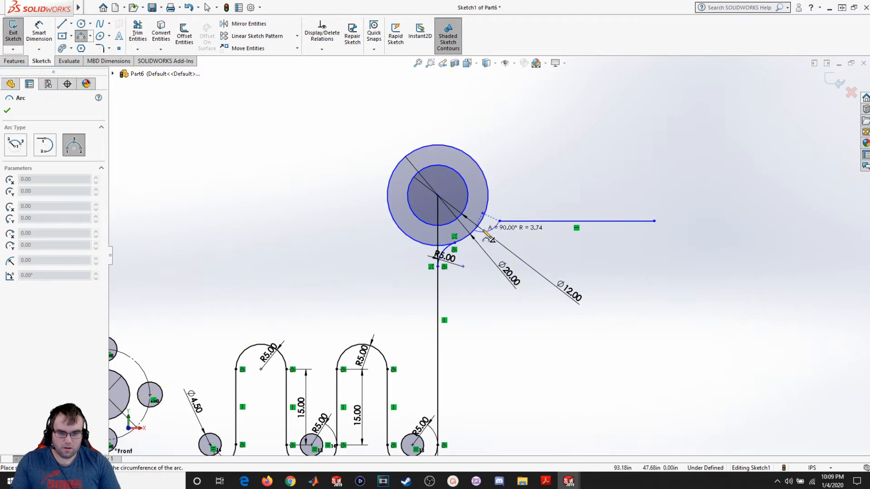
{"action": "scroll", "coordinate": [493, 232], "scroll_direction": "up", "scroll_amount": 2}
{"action": "scroll", "coordinate": [497, 252], "scroll_direction": "down", "scroll_amount": 8}
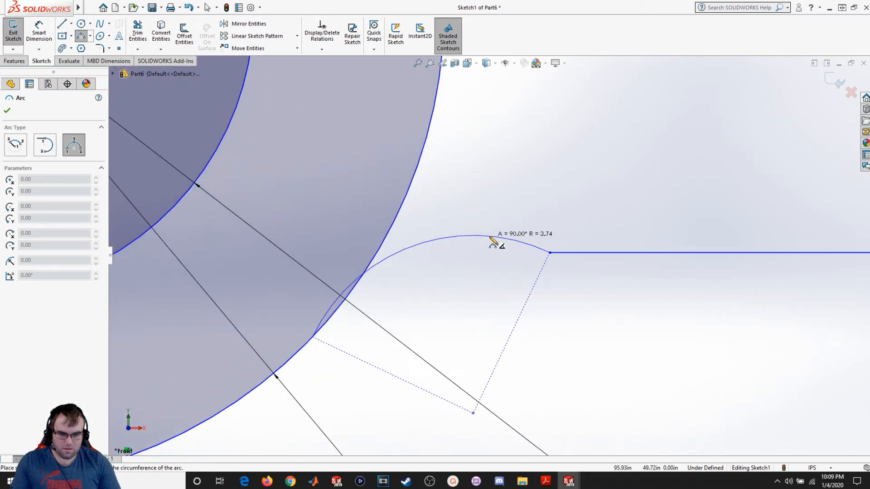
{"action": "left_click", "coordinate": [504, 256]}
{"action": "key", "text": "Escape"}
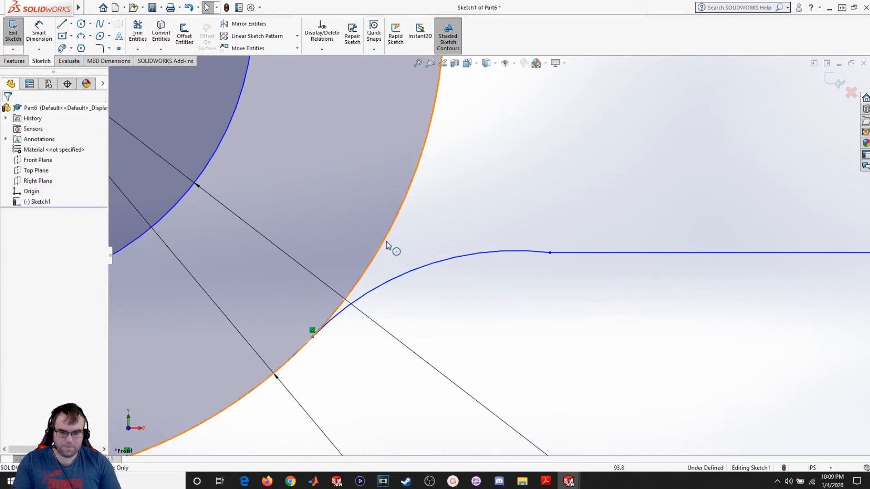
- Make the new arc tangent to both the outer circle and the horizontal line
{"action": "left_click", "coordinate": [391, 282]}
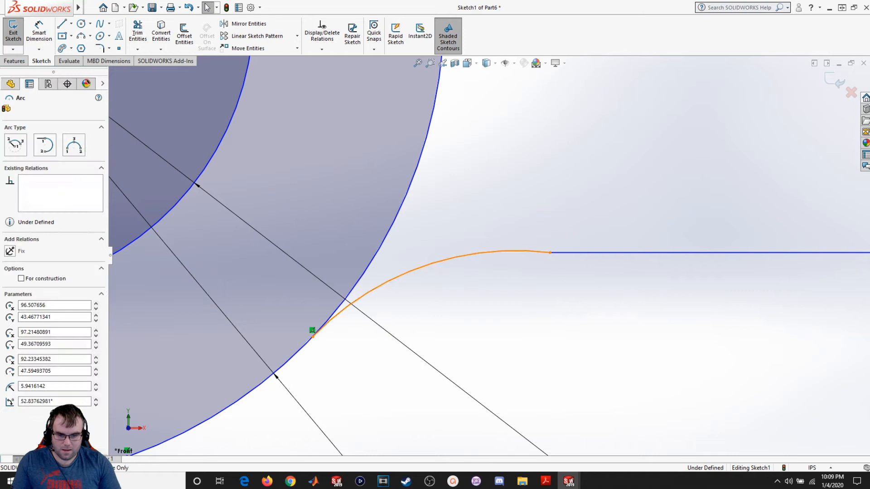
{"action": "left_click", "coordinate": [369, 266], "text": "ctrl"}
{"action": "left_click", "coordinate": [20, 275]}
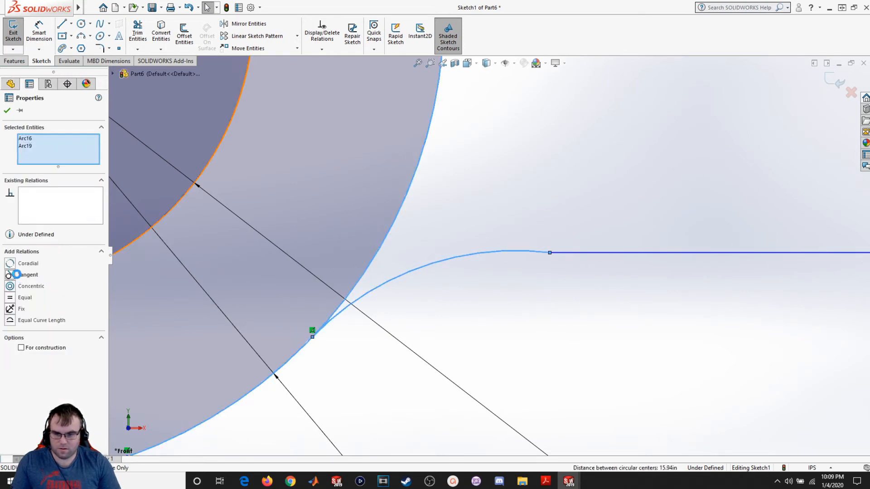
{"action": "left_click", "coordinate": [578, 313]}
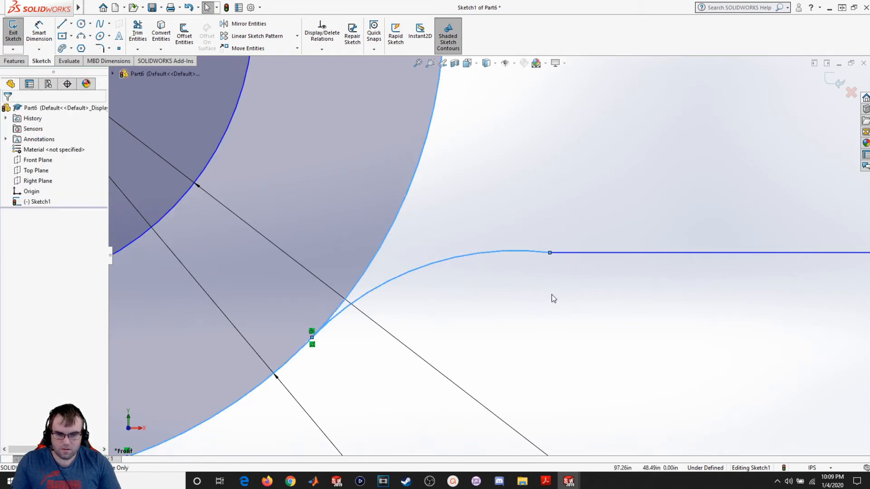
{"action": "left_click", "coordinate": [573, 253]}
{"action": "left_click", "coordinate": [433, 263], "text": "ctrl"}
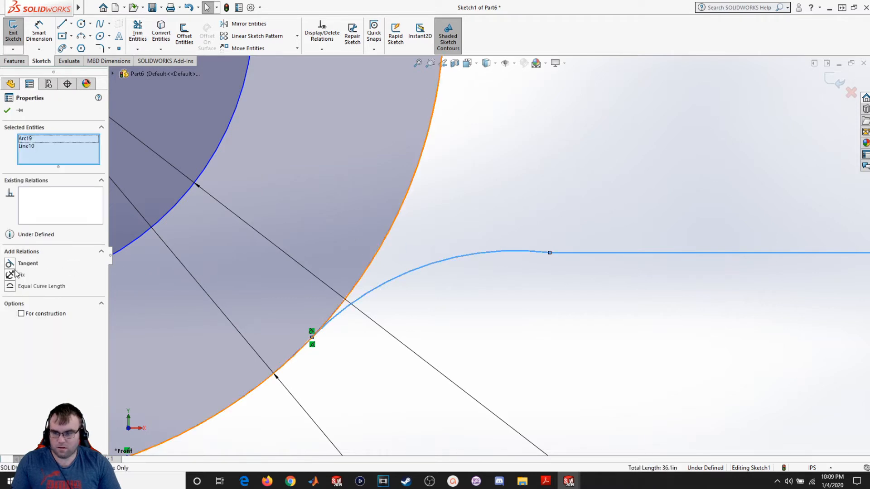
{"action": "left_click", "coordinate": [27, 263]}
{"action": "left_click", "coordinate": [695, 299]}
{"action": "scroll", "coordinate": [434, 233], "scroll_direction": "up", "scroll_amount": 2}
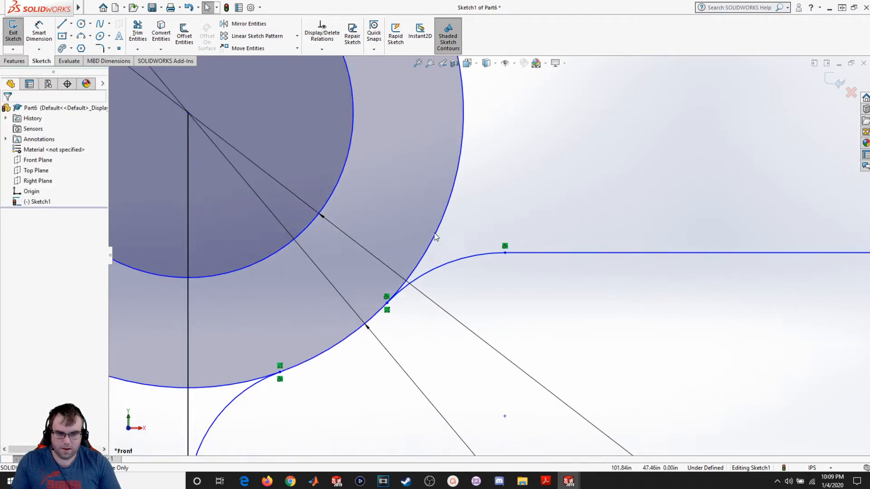
- Dimension the new arc's radius as 5
{"action": "left_click", "coordinate": [39, 35]}
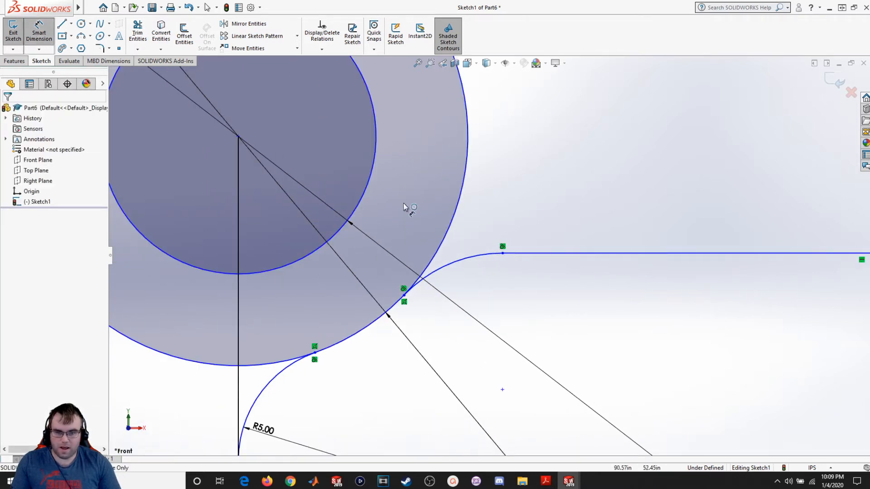
{"action": "left_click", "coordinate": [480, 256]}
{"action": "left_click", "coordinate": [493, 287]}
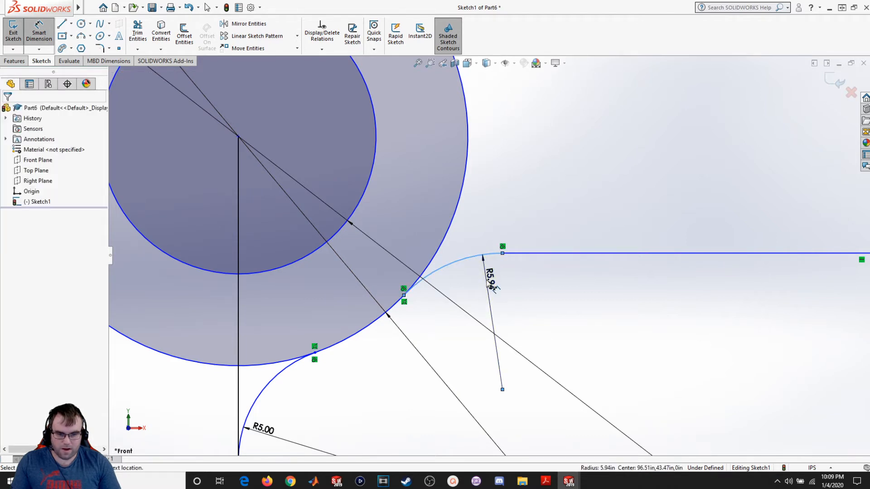
{"action": "type", "text": "5.00in"}
{"action": "key", "text": "Return"}
{"action": "scroll", "coordinate": [516, 314], "scroll_direction": "up", "scroll_amount": 5}
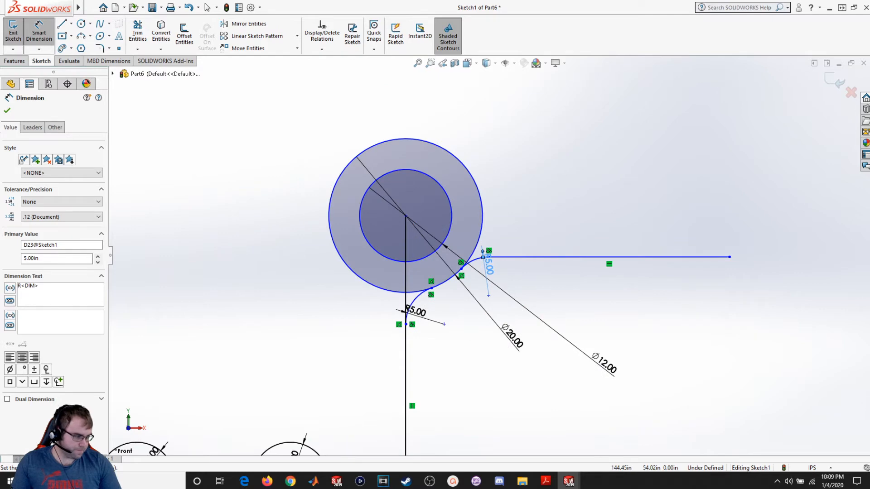
- Switch to the PDF drawing and examine the boss and arm region before returning to SolidWorks
{"action": "left_click_drag", "start_coordinate": [869, 145], "coordinate": [358, 0]}
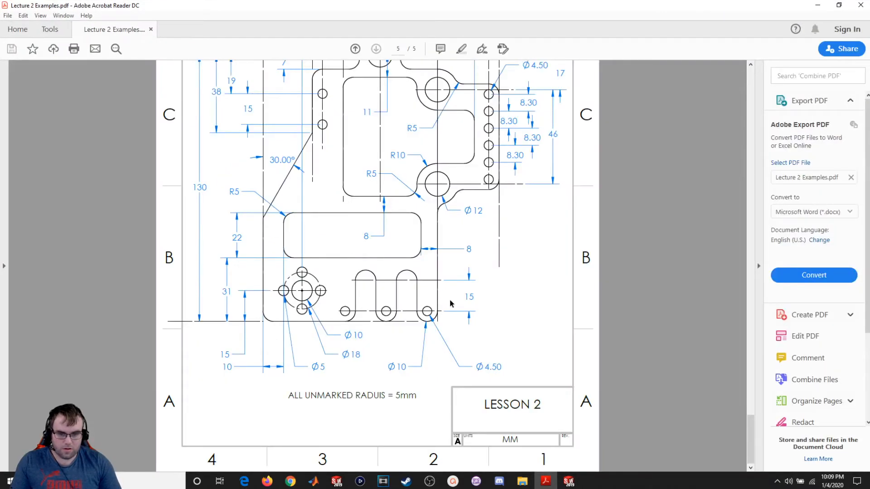
{"action": "scroll", "coordinate": [471, 194], "scroll_direction": "up", "scroll_amount": 1}
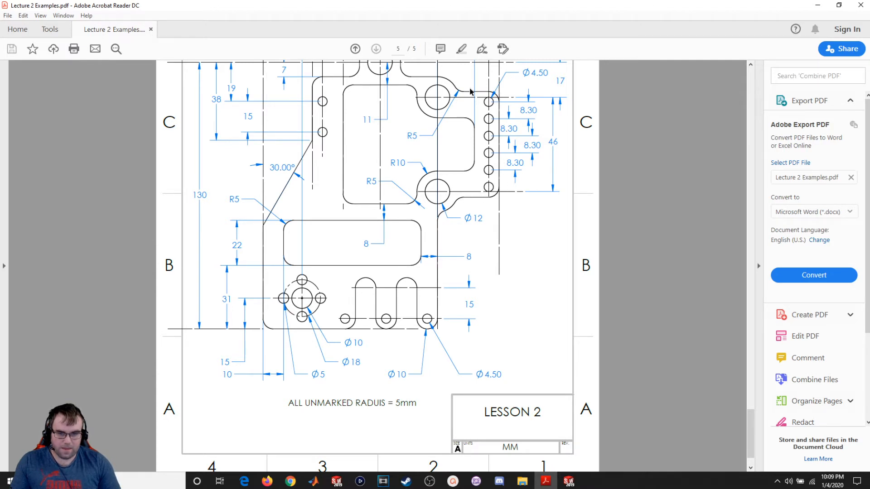
{"action": "scroll", "coordinate": [473, 95], "scroll_direction": "up", "scroll_amount": 1}
{"action": "left_click_drag", "start_coordinate": [461, 3], "coordinate": [869, 119]}
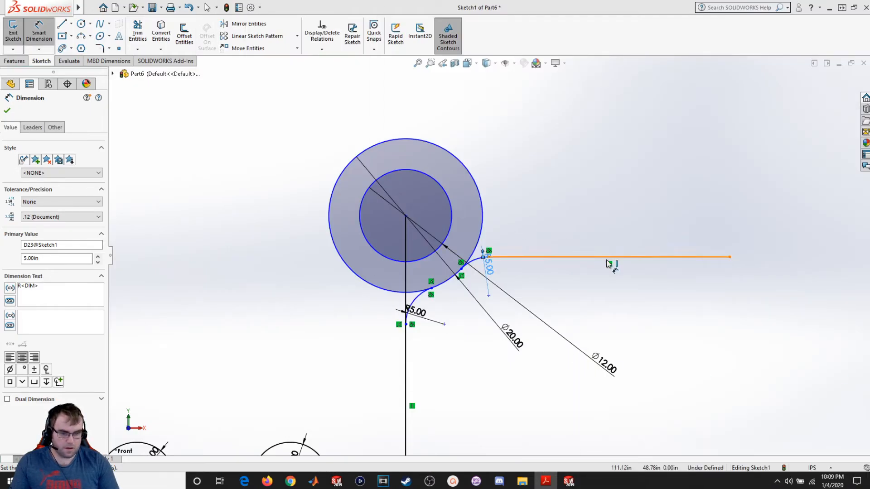
- Drag the concentric circles' centre upward, raising the boss together with the horizontal line
{"action": "scroll", "coordinate": [609, 269], "scroll_direction": "down", "scroll_amount": 3}
{"action": "scroll", "coordinate": [611, 274], "scroll_direction": "up", "scroll_amount": 1}
{"action": "scroll", "coordinate": [611, 274], "scroll_direction": "up", "scroll_amount": 4}
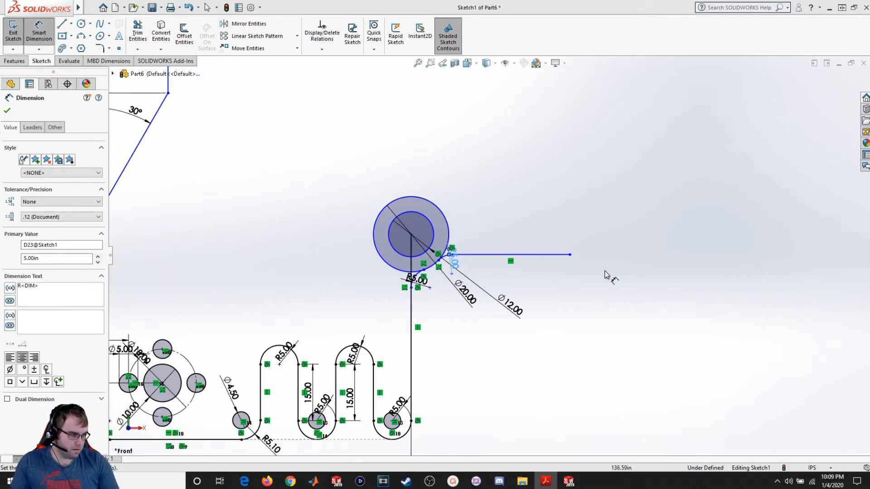
{"action": "scroll", "coordinate": [607, 276], "scroll_direction": "up", "scroll_amount": 1}
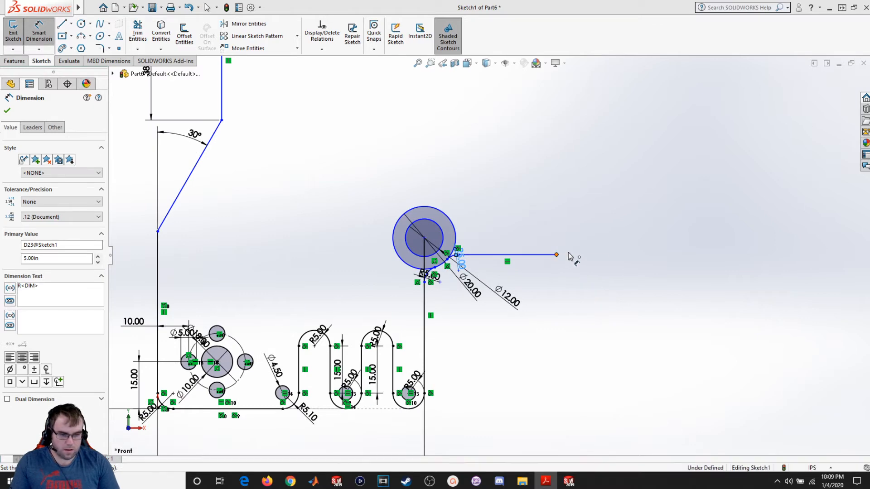
{"action": "left_click", "coordinate": [568, 254]}
{"action": "key", "text": "Escape"}
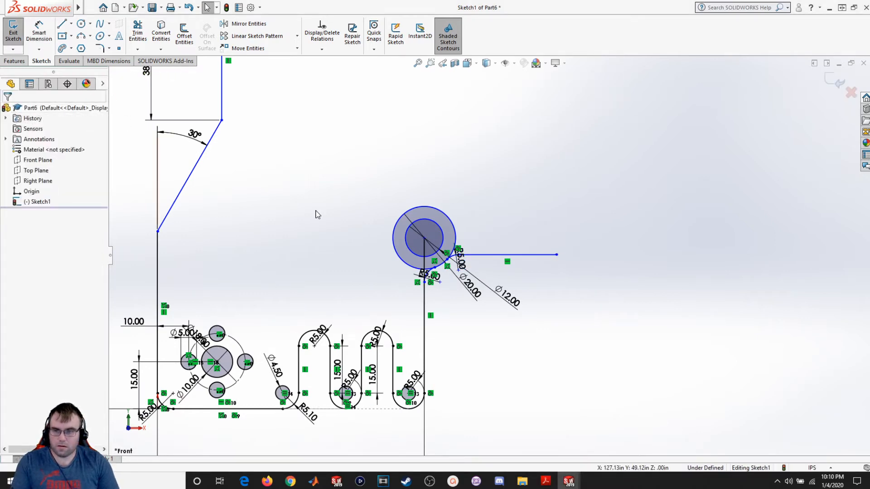
{"action": "scroll", "coordinate": [486, 256], "scroll_direction": "up", "scroll_amount": 3}
{"action": "scroll", "coordinate": [436, 245], "scroll_direction": "down", "scroll_amount": 3}
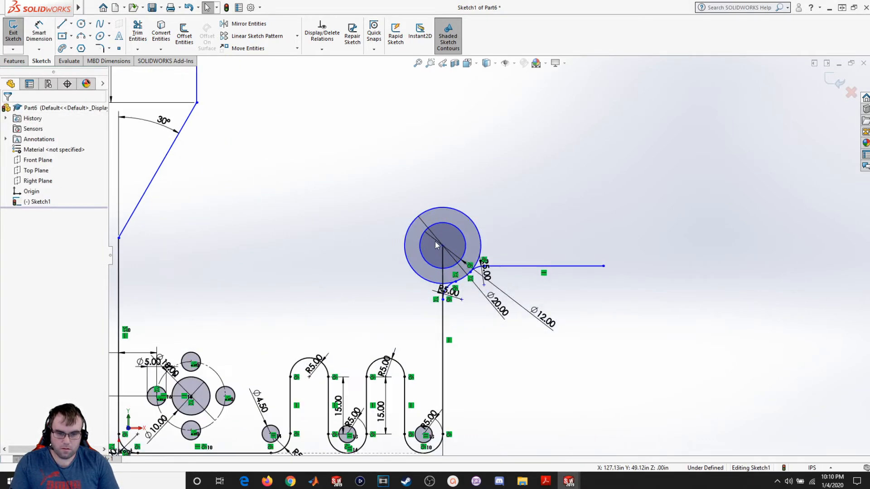
{"action": "mouse_move", "coordinate": [443, 246]}
{"action": "left_mouse_down"}
{"action": "mouse_move", "coordinate": [445, 201]}
{"action": "mouse_move", "coordinate": [443, 237]}
{"action": "left_mouse_up"}
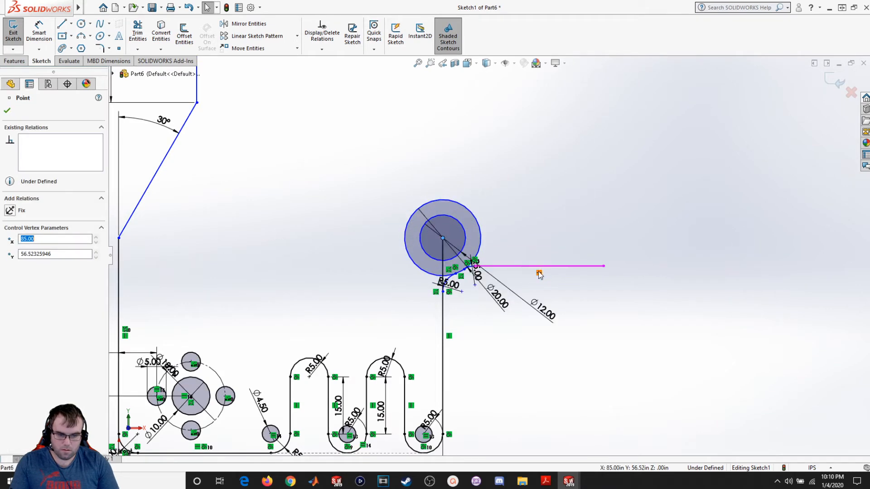
{"action": "left_click_drag", "start_coordinate": [553, 255], "coordinate": [567, 243]}
{"action": "left_click_drag", "start_coordinate": [446, 241], "coordinate": [443, 220]}
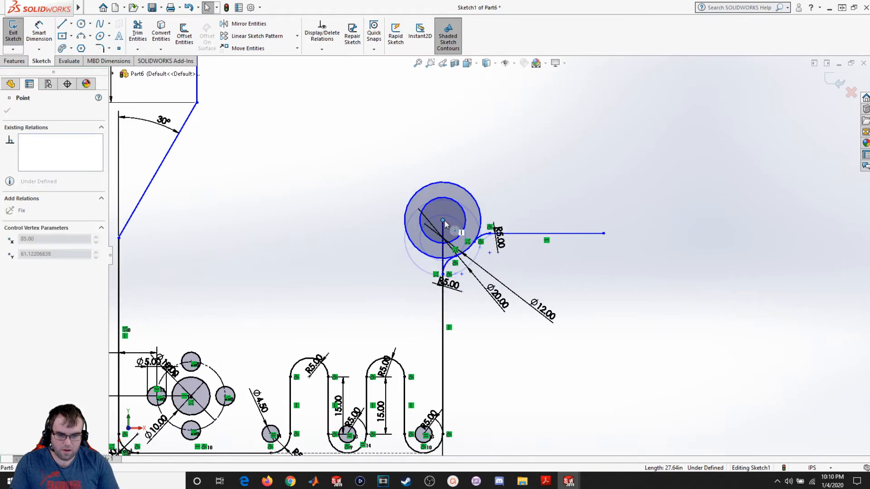
{"action": "left_click", "coordinate": [558, 267]}
{"action": "scroll", "coordinate": [503, 250], "scroll_direction": "down", "scroll_amount": 2}
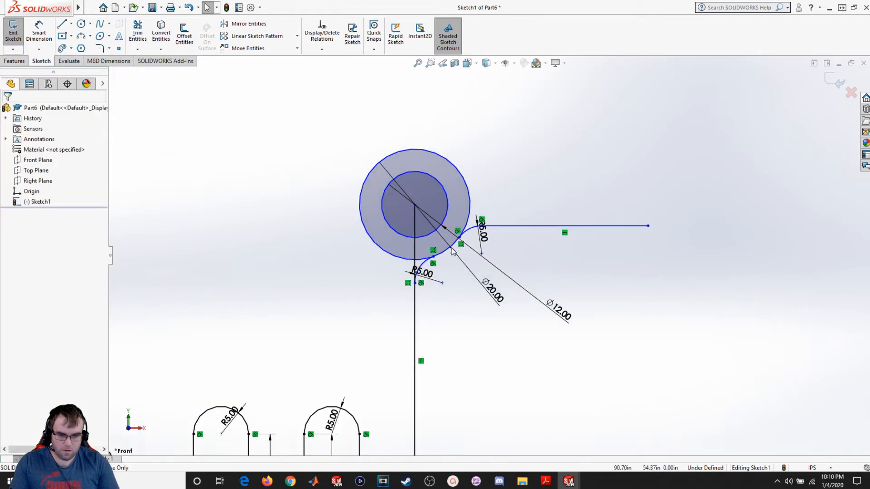
- Trim away the vertical line's portion inside the outer boss circle and the stub up to the R5 arc
{"action": "left_click", "coordinate": [150, 35]}
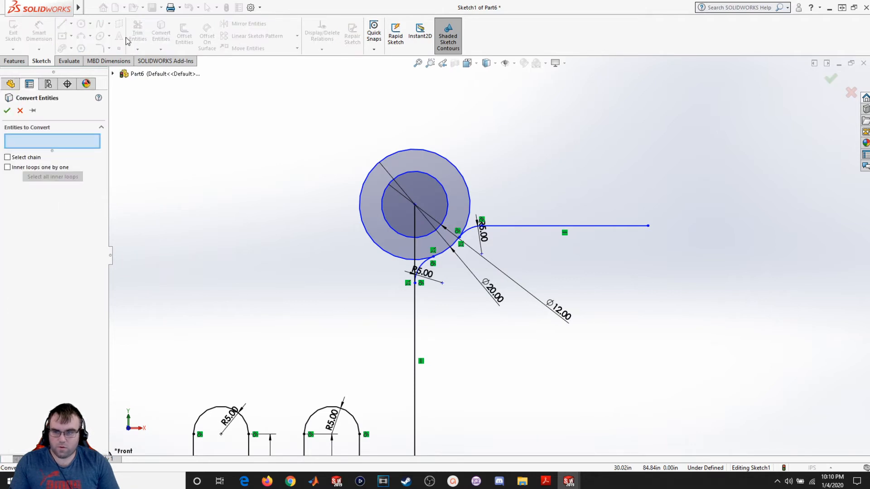
{"action": "left_click", "coordinate": [20, 111]}
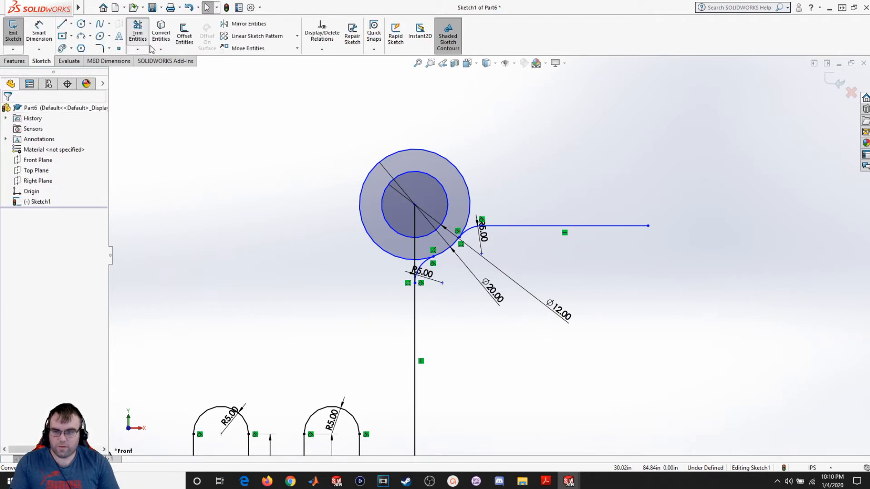
{"action": "left_click", "coordinate": [137, 33]}
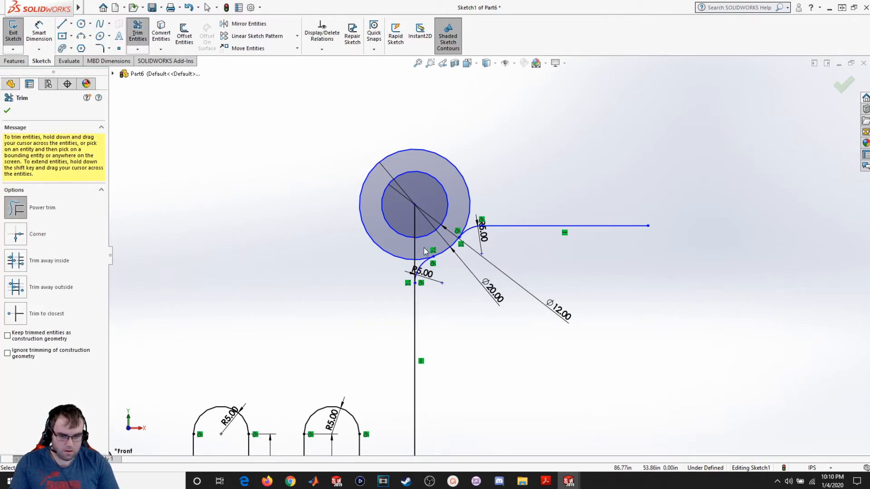
{"action": "left_click_drag", "start_coordinate": [415, 250], "coordinate": [412, 229]}
{"action": "scroll", "coordinate": [393, 273], "scroll_direction": "down", "scroll_amount": 5}
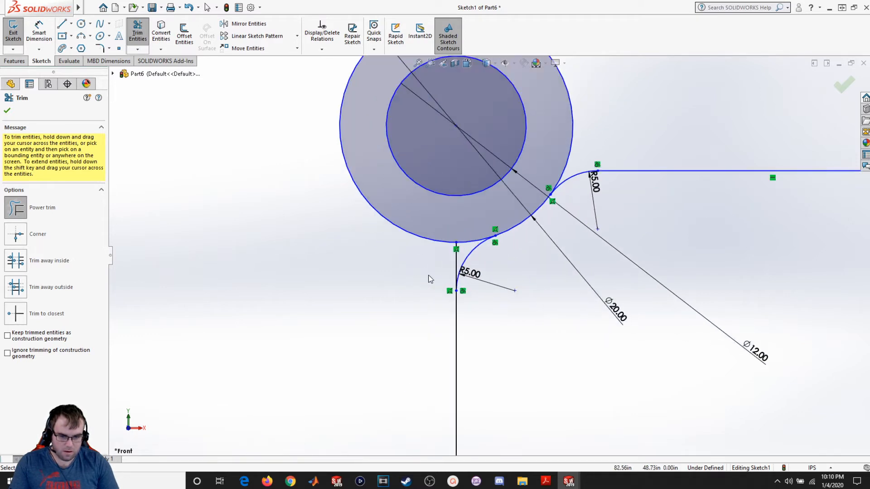
{"action": "left_click_drag", "start_coordinate": [462, 259], "coordinate": [479, 255]}
{"action": "scroll", "coordinate": [463, 256], "scroll_direction": "up", "scroll_amount": 5}
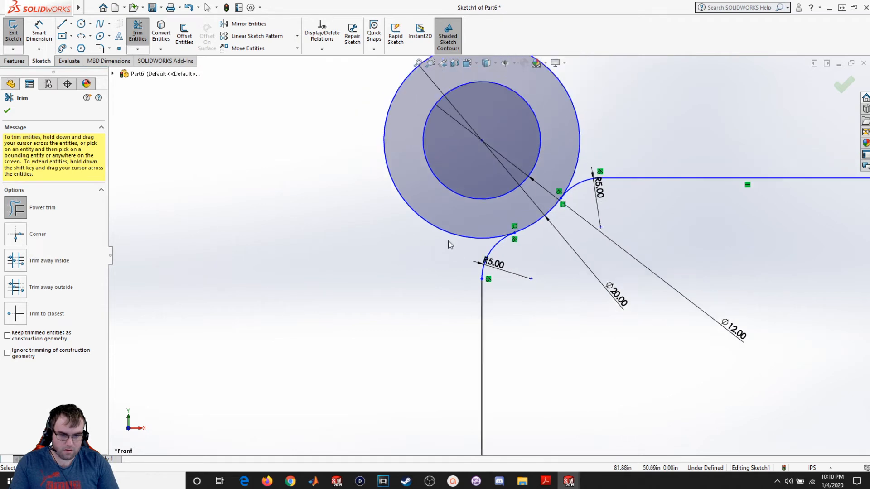
{"action": "left_click", "coordinate": [9, 111]}
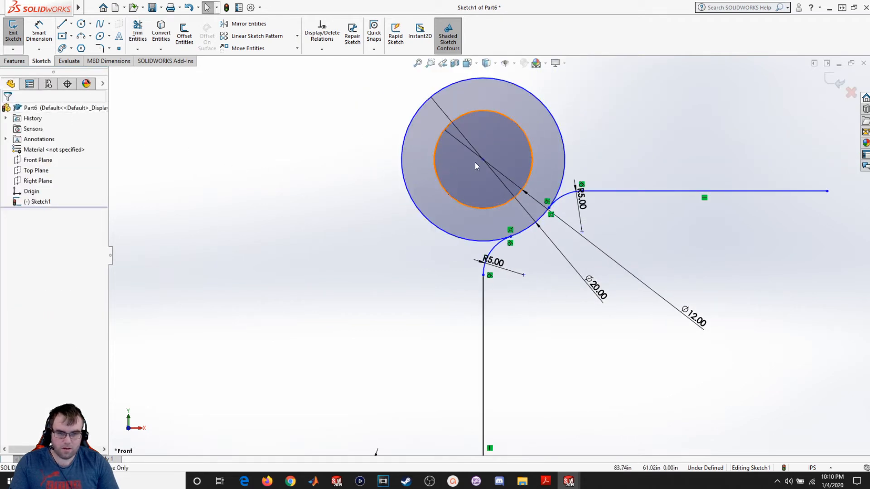
- Make the boss centre coincident with the vertical line and drag it slightly downward
{"action": "left_click", "coordinate": [483, 160]}
{"action": "left_click_drag", "start_coordinate": [472, 160], "coordinate": [468, 159]}
{"action": "left_click", "coordinate": [617, 396]}
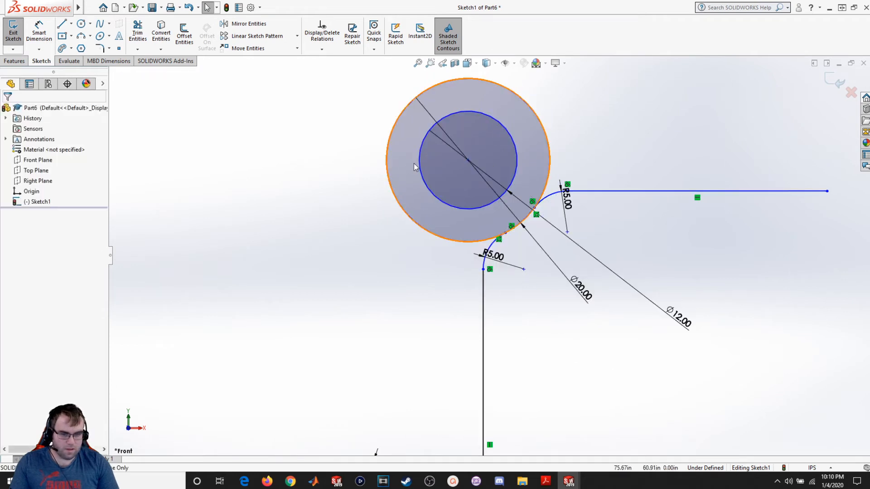
{"action": "left_click", "coordinate": [469, 161]}
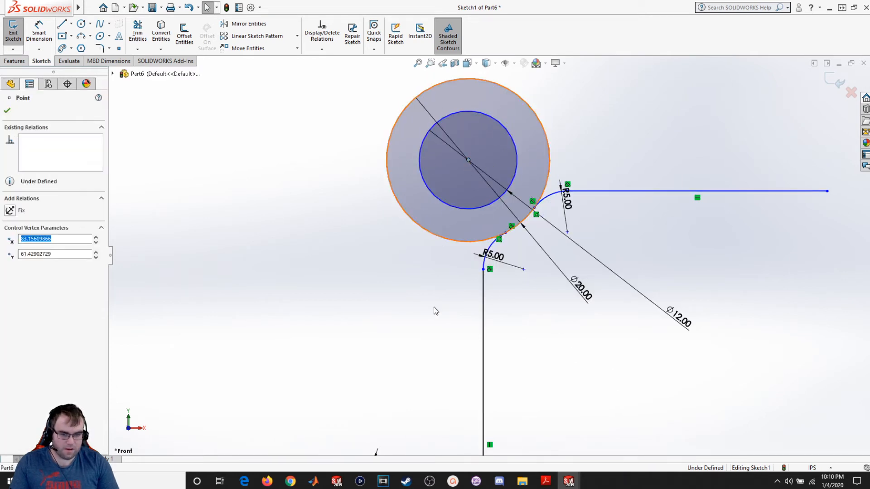
{"action": "left_click", "coordinate": [483, 297], "text": "ctrl"}
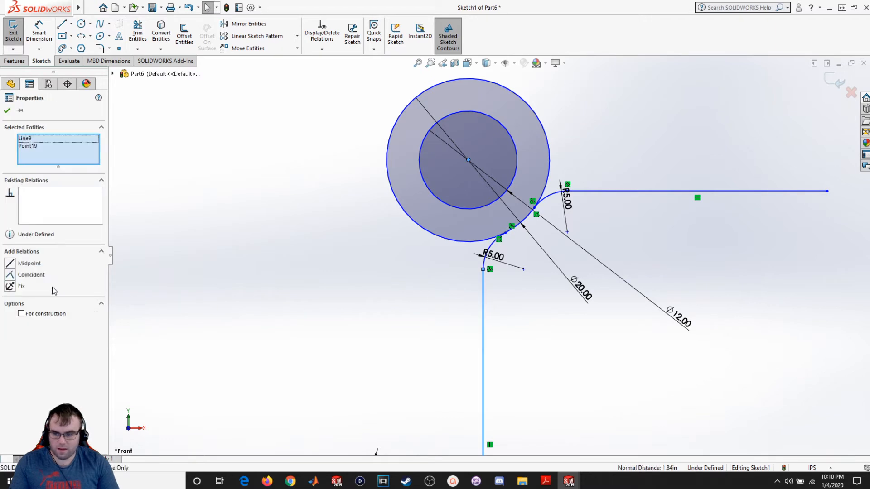
{"action": "left_click", "coordinate": [18, 275]}
{"action": "left_click", "coordinate": [276, 295]}
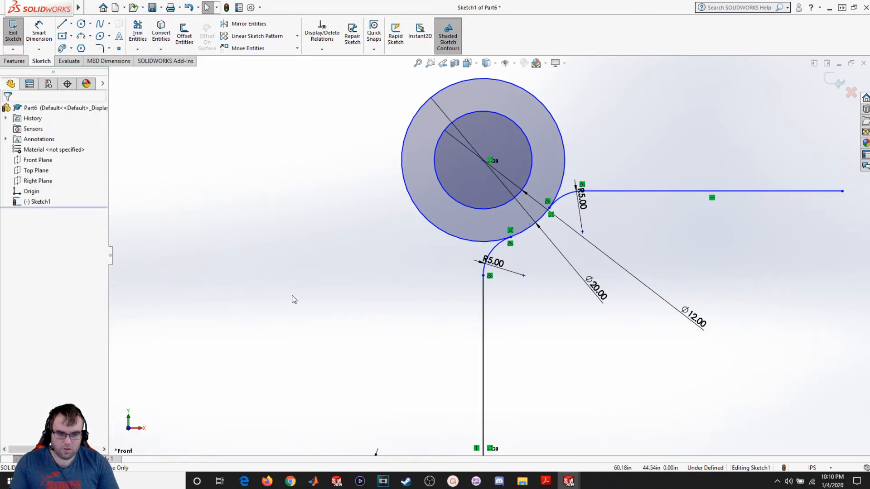
{"action": "mouse_move", "coordinate": [483, 160]}
{"action": "left_mouse_down"}
{"action": "mouse_move", "coordinate": [492, 155]}
{"action": "mouse_move", "coordinate": [490, 170]}
{"action": "left_mouse_up"}
{"action": "left_click", "coordinate": [723, 247]}
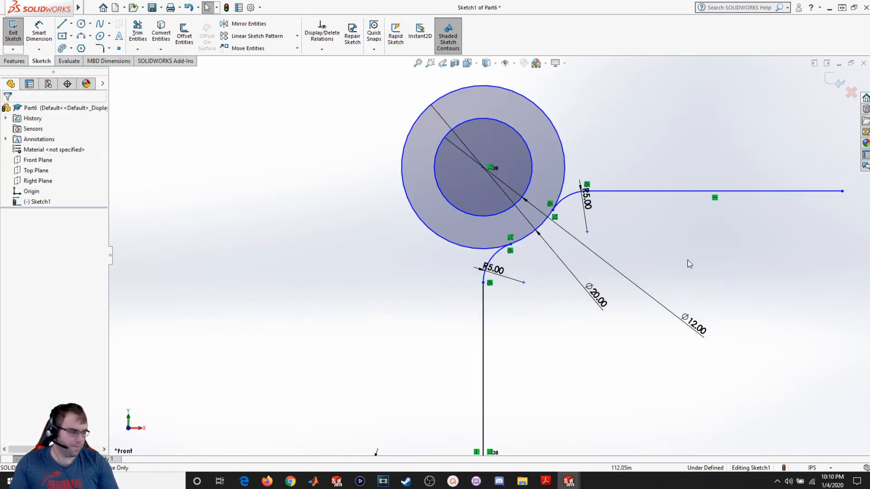
- Sketch a vertical line about 67 up from the horizontal line's end, then a horizontal line about 27 leftward
{"action": "scroll", "coordinate": [682, 287], "scroll_direction": "up", "scroll_amount": 4}
{"action": "scroll", "coordinate": [651, 214], "scroll_direction": "up", "scroll_amount": 3}
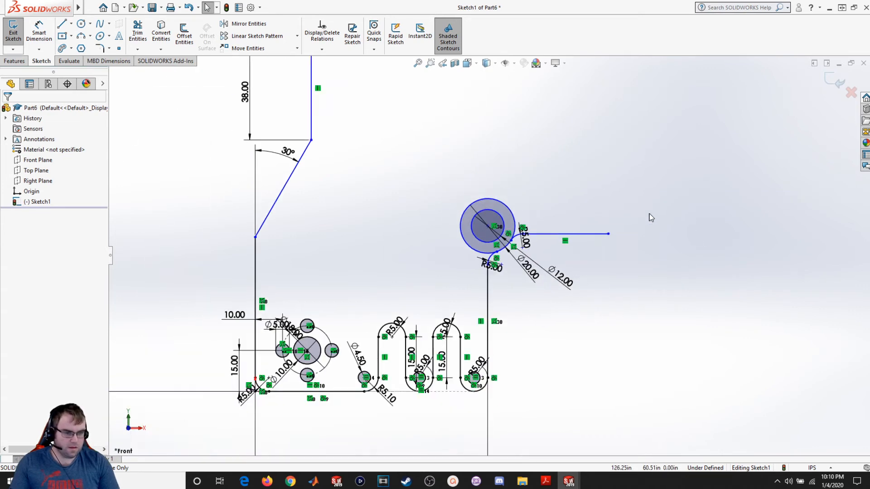
{"action": "left_click", "coordinate": [62, 24]}
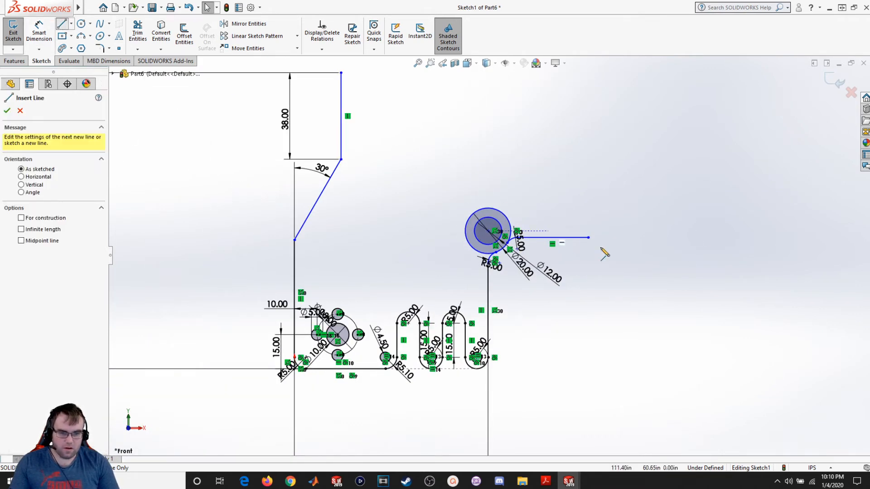
{"action": "left_click", "coordinate": [589, 238]}
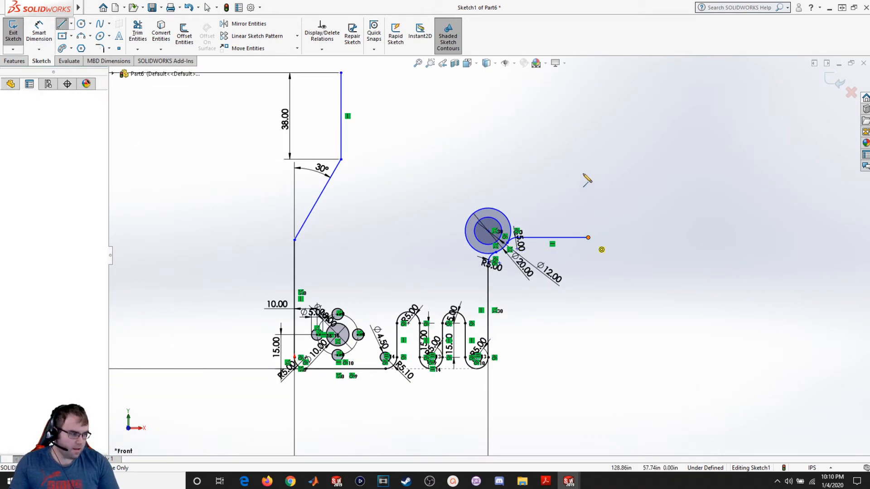
{"action": "left_click", "coordinate": [589, 84]}
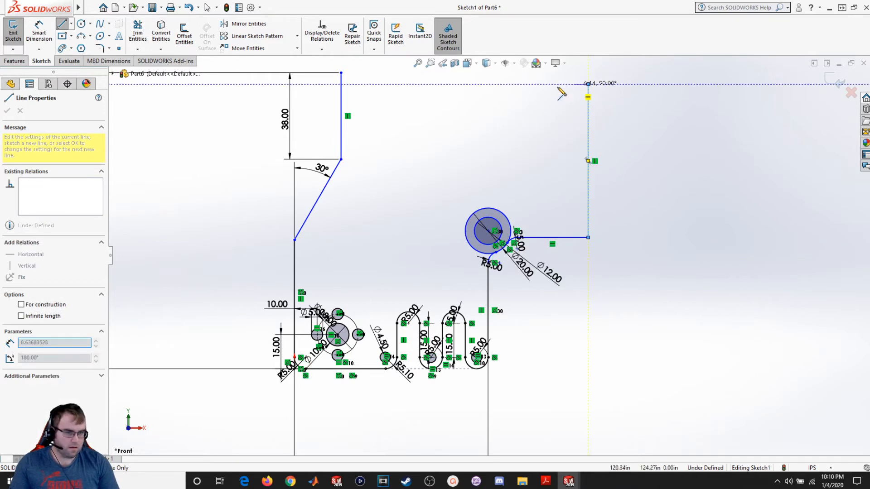
{"action": "left_click", "coordinate": [529, 84]}
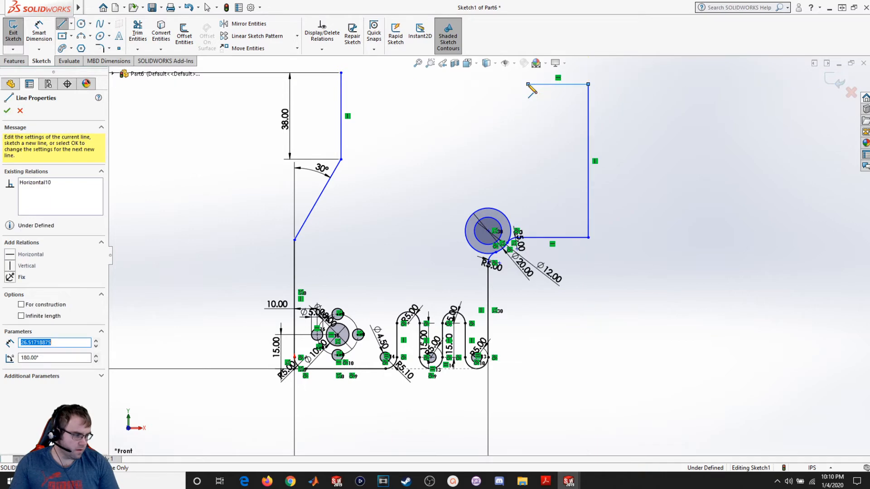
{"action": "key", "text": "Escape"}
- Draw a circle above the lower boss and dimension its diameter as 20
{"action": "scroll", "coordinate": [471, 180], "scroll_direction": "up", "scroll_amount": 2}
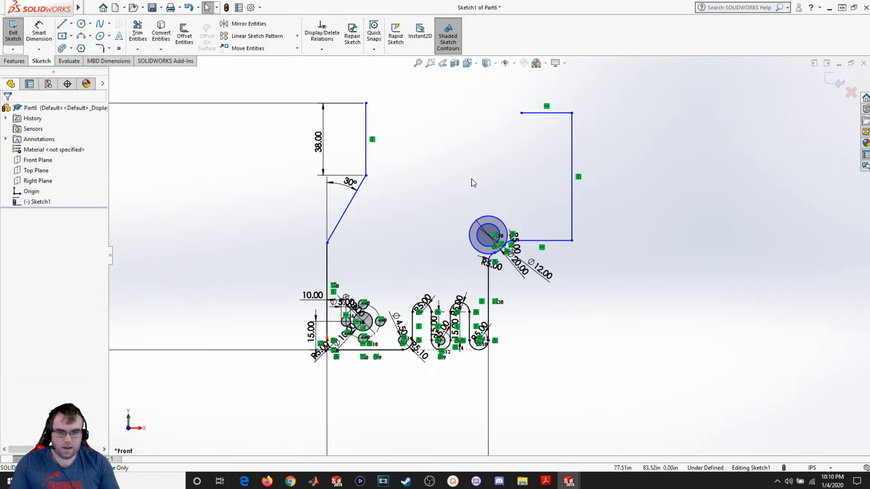
{"action": "scroll", "coordinate": [480, 176], "scroll_direction": "down", "scroll_amount": 2}
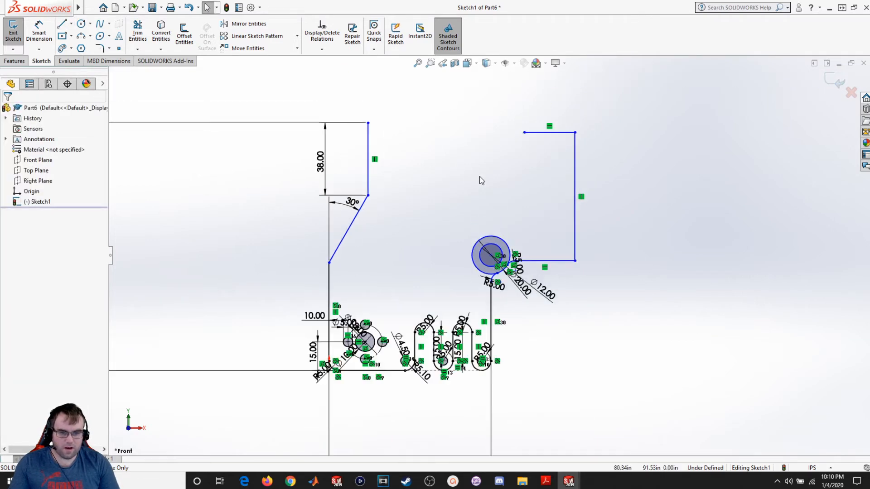
{"action": "left_click", "coordinate": [81, 23]}
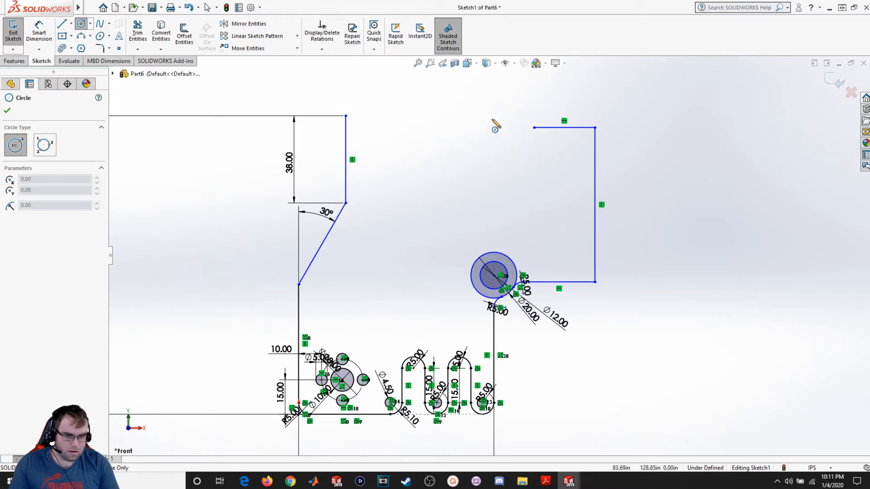
{"action": "left_click", "coordinate": [493, 150]}
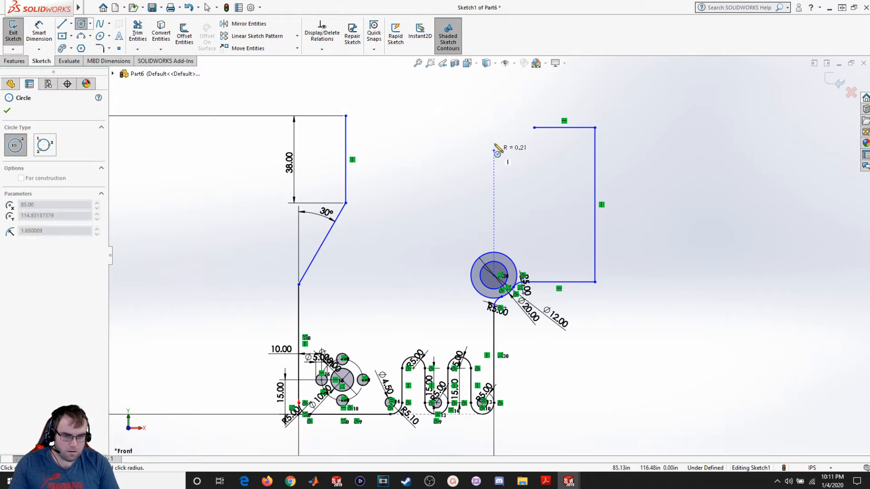
{"action": "left_click", "coordinate": [519, 160]}
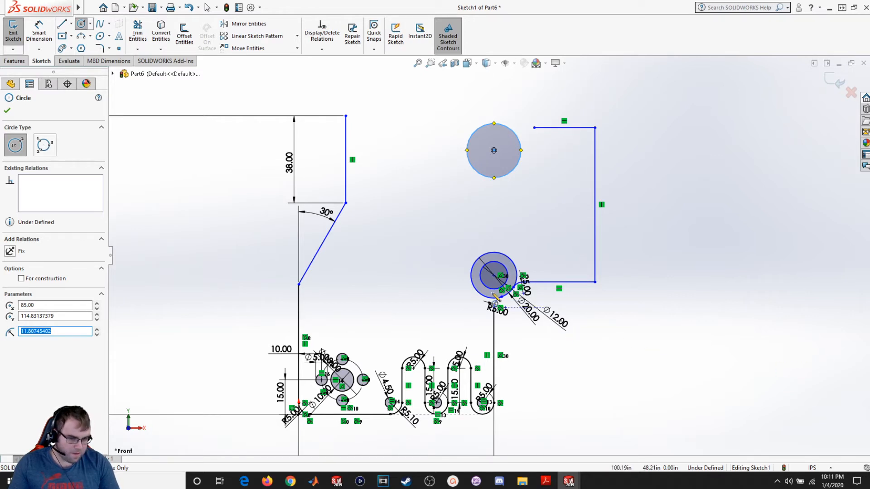
{"action": "left_click", "coordinate": [39, 31]}
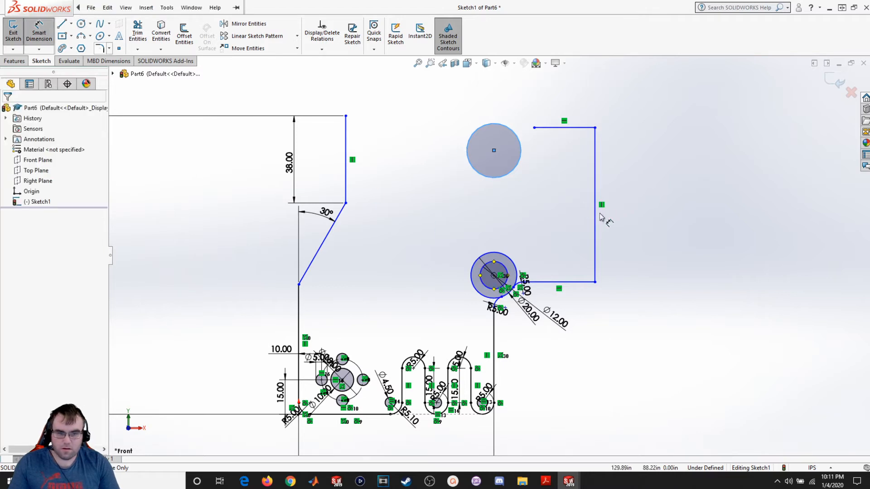
{"action": "left_click", "coordinate": [502, 179]}
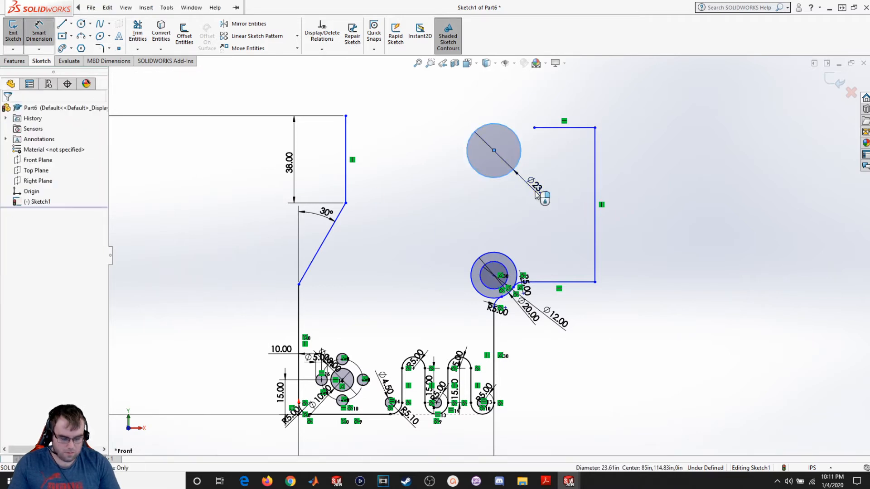
{"action": "left_click", "coordinate": [544, 196]}
{"action": "type", "text": "20"}
{"action": "key", "text": "Return"}
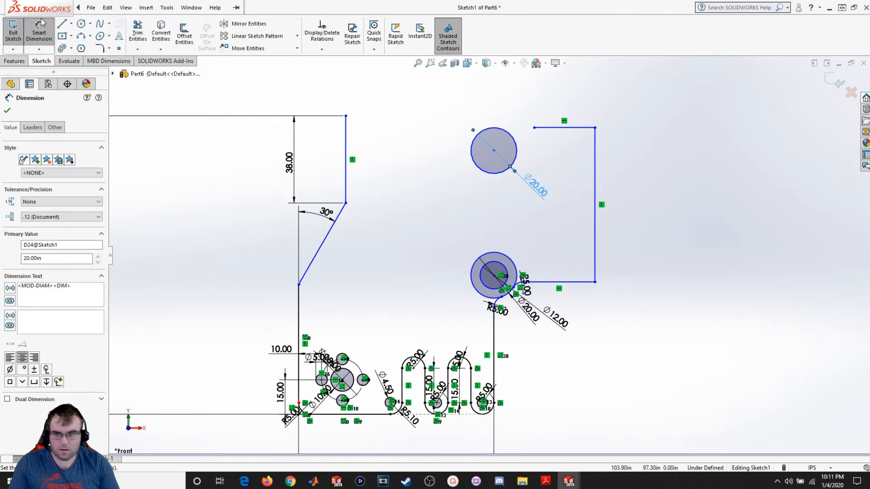
{"action": "key", "text": "Escape"}
- Draw a concentric inner circle inside the new circle and dimension its diameter as 12
{"action": "left_click", "coordinate": [81, 23]}
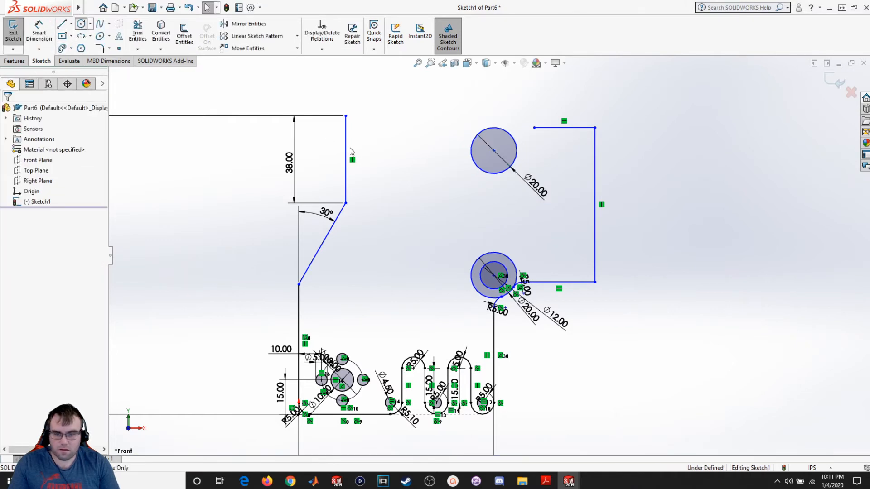
{"action": "left_click", "coordinate": [494, 150]}
{"action": "left_click", "coordinate": [500, 155]}
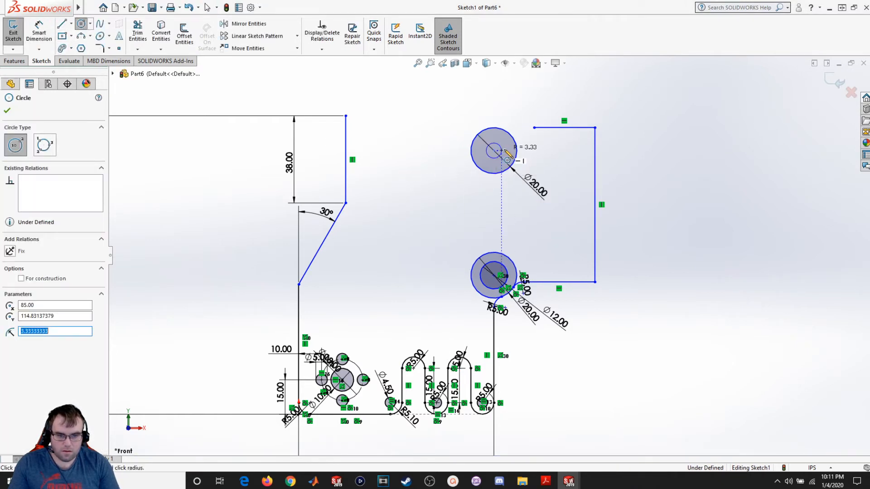
{"action": "key", "text": "Escape"}
{"action": "scroll", "coordinate": [505, 164], "scroll_direction": "down", "scroll_amount": 3}
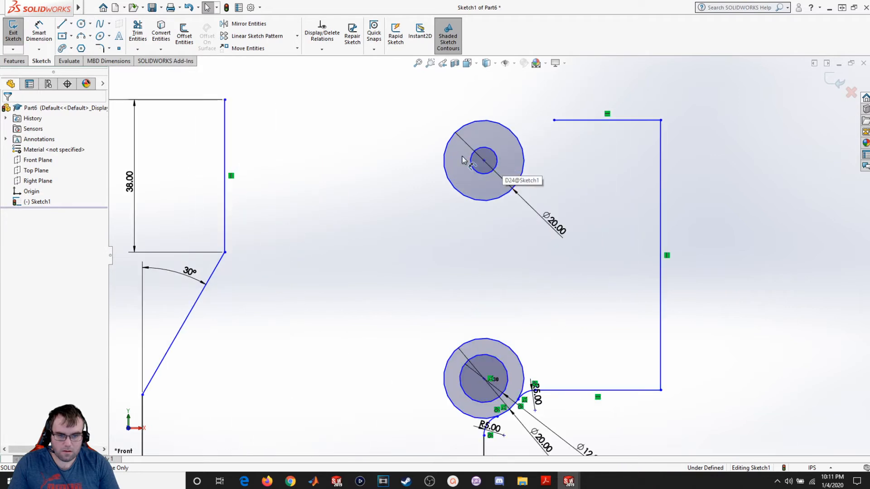
{"action": "left_click", "coordinate": [39, 33]}
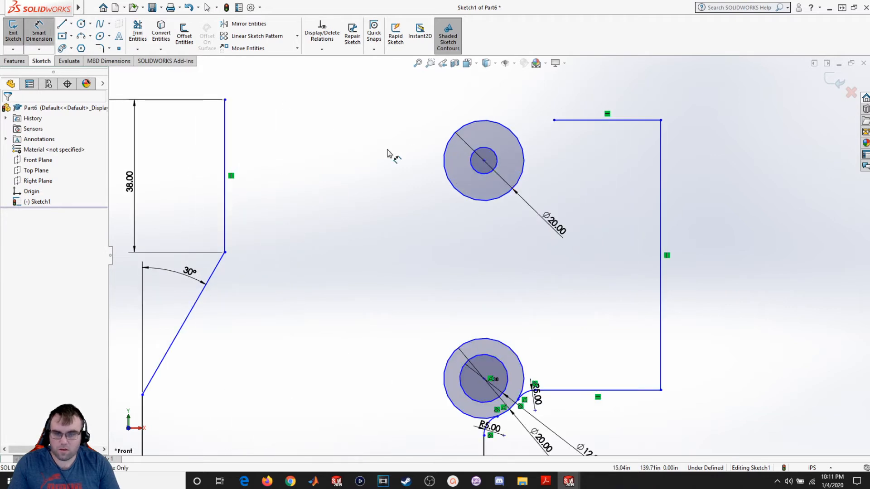
{"action": "left_click", "coordinate": [493, 171]}
{"action": "left_click", "coordinate": [496, 191]}
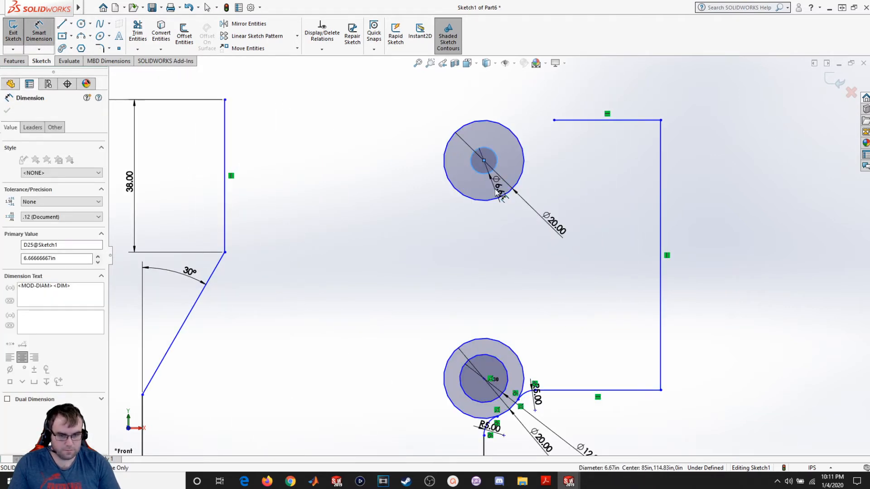
{"action": "key", "text": "Return"}
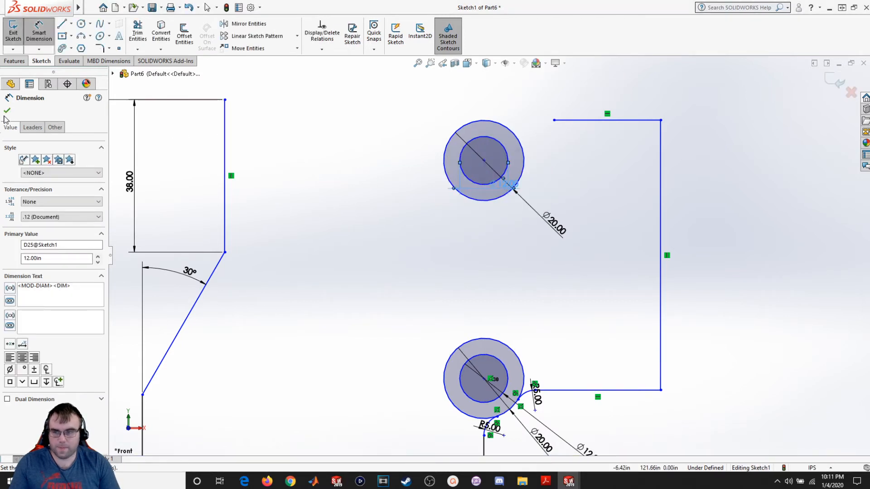
{"action": "key", "text": "Escape"}
- Make the upper circles' centre vertical with the lower boss centre
{"action": "left_click", "coordinate": [484, 160]}
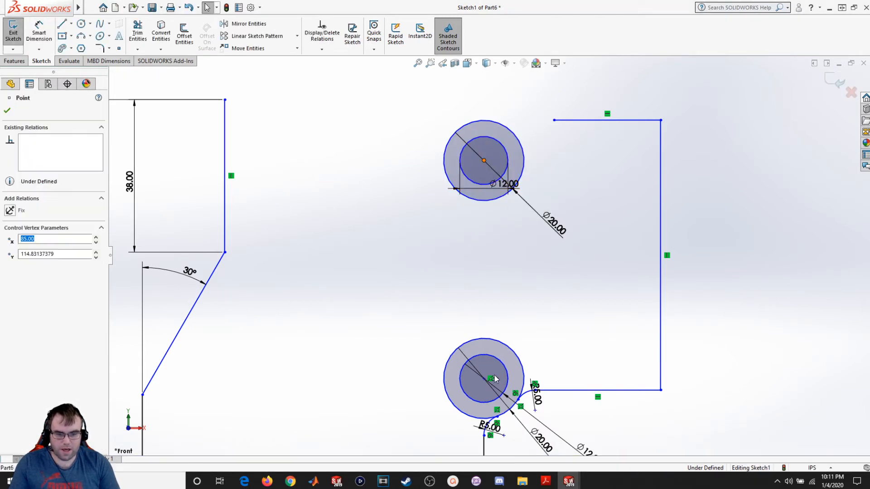
{"action": "left_click", "coordinate": [484, 379], "text": "ctrl"}
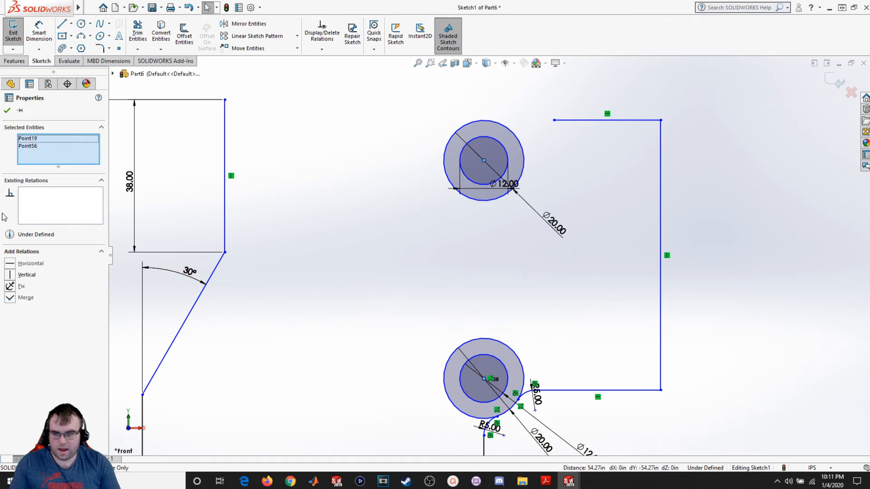
{"action": "left_click", "coordinate": [18, 275]}
{"action": "key", "text": "Escape"}
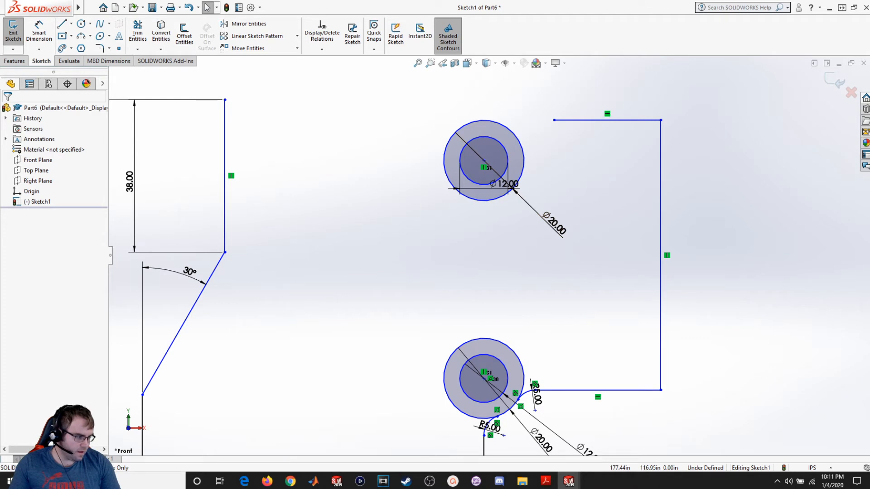
- Dimension the horizontal distance between the left vertical line and the right vertical line as 91
{"action": "left_click", "coordinate": [39, 30]}
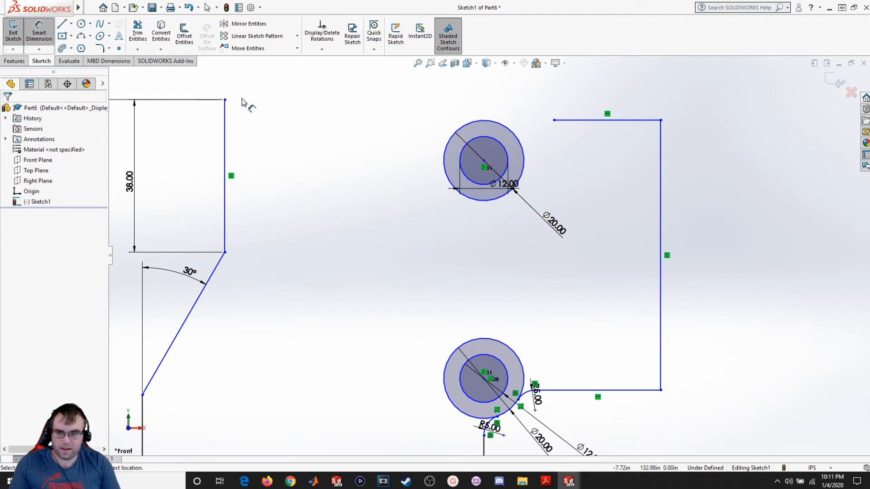
{"action": "left_click", "coordinate": [225, 155]}
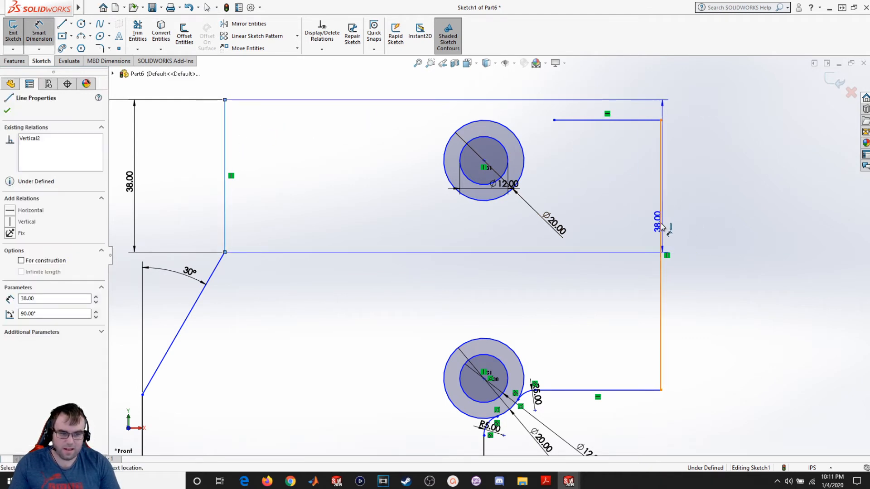
{"action": "left_click", "coordinate": [661, 244]}
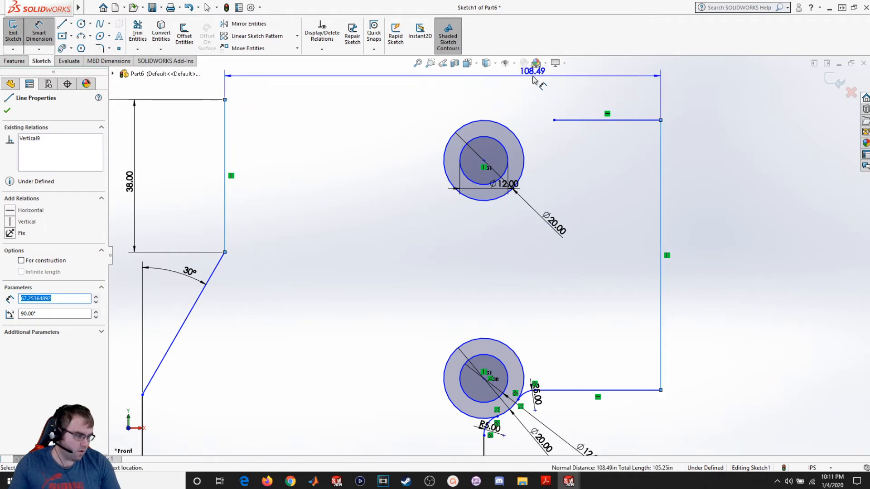
{"action": "scroll", "coordinate": [487, 104], "scroll_direction": "up", "scroll_amount": 5}
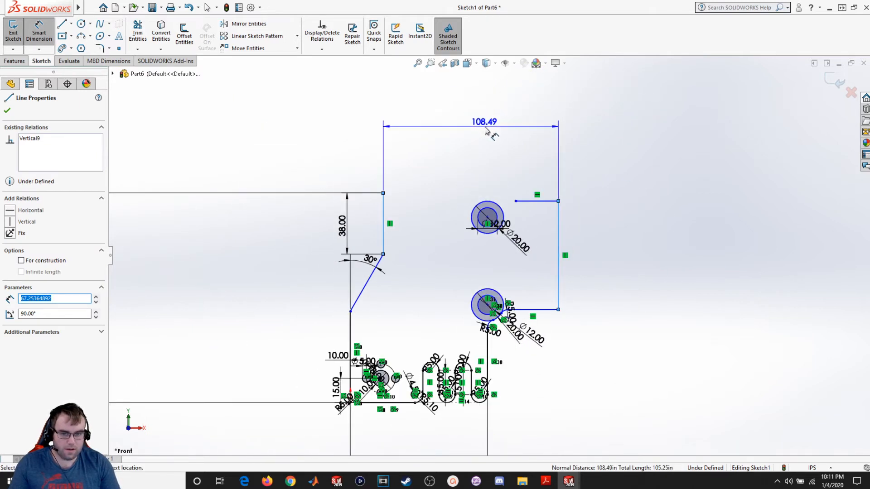
{"action": "left_click", "coordinate": [487, 125]}
{"action": "type", "text": "91"}
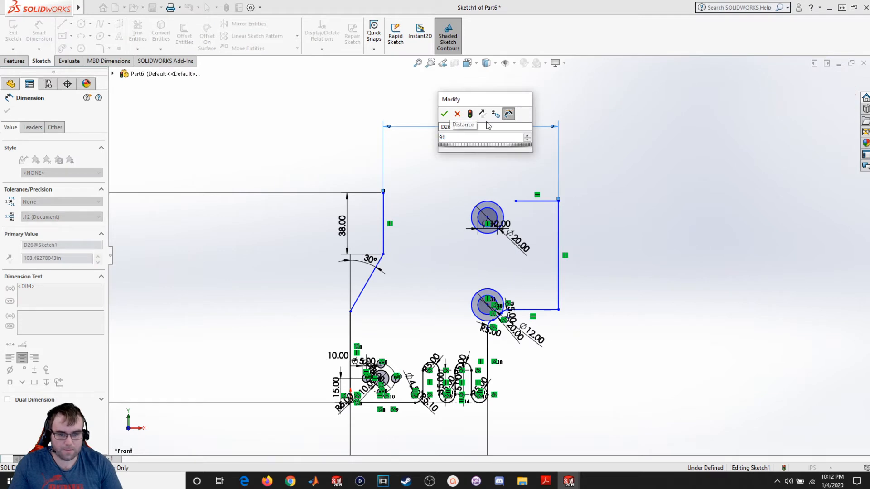
{"action": "key", "text": "Return"}
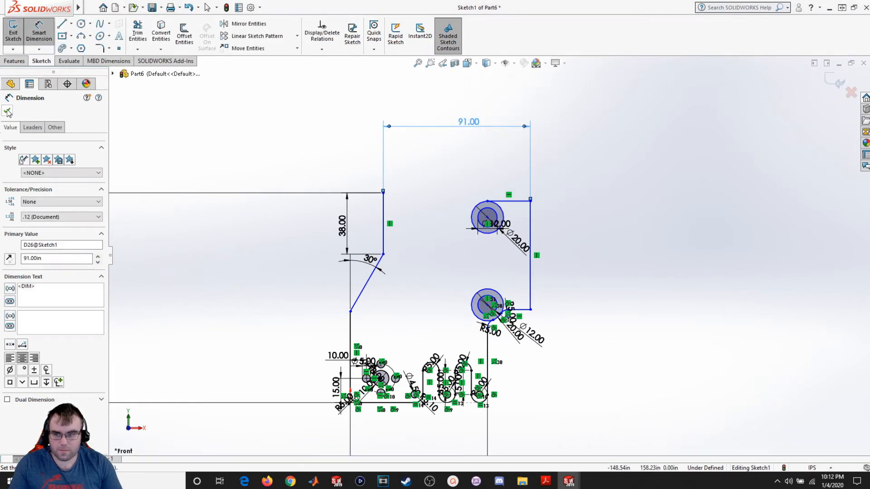
- Drag the upper short horizontal line's free endpoint slightly to the right
{"action": "key", "text": "Escape"}
{"action": "left_click_drag", "start_coordinate": [491, 204], "coordinate": [521, 214]}
{"action": "scroll", "coordinate": [521, 283], "scroll_direction": "down", "scroll_amount": 3}
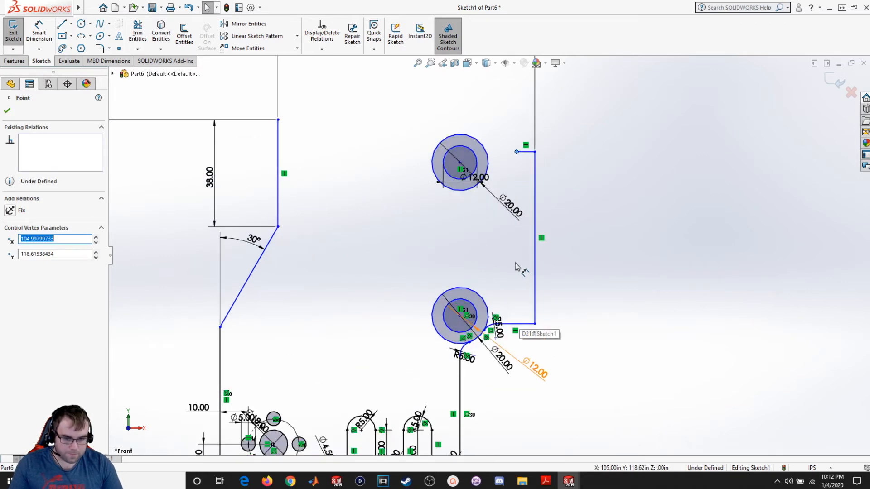
{"action": "scroll", "coordinate": [583, 334], "scroll_direction": "down", "scroll_amount": 2}
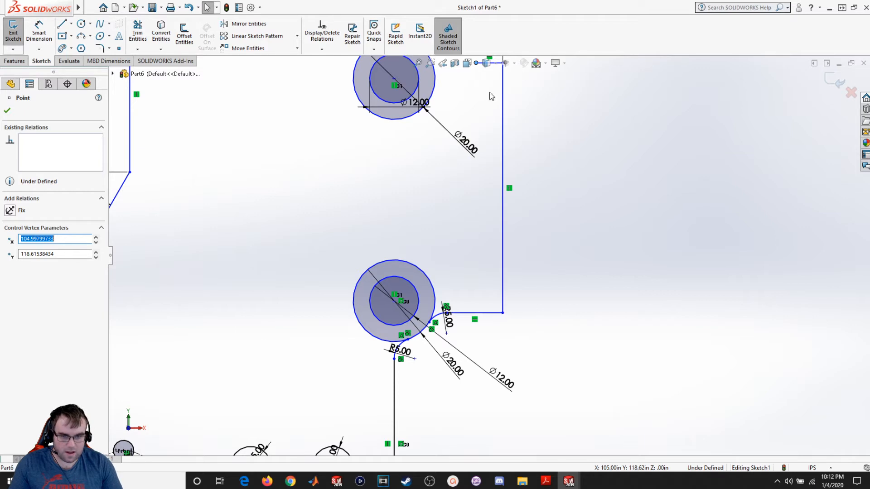
{"action": "scroll", "coordinate": [491, 95], "scroll_direction": "up", "scroll_amount": 2}
- Fillet both corners at the ends of the right vertical line with a 5.00 radius
{"action": "left_click", "coordinate": [100, 48]}
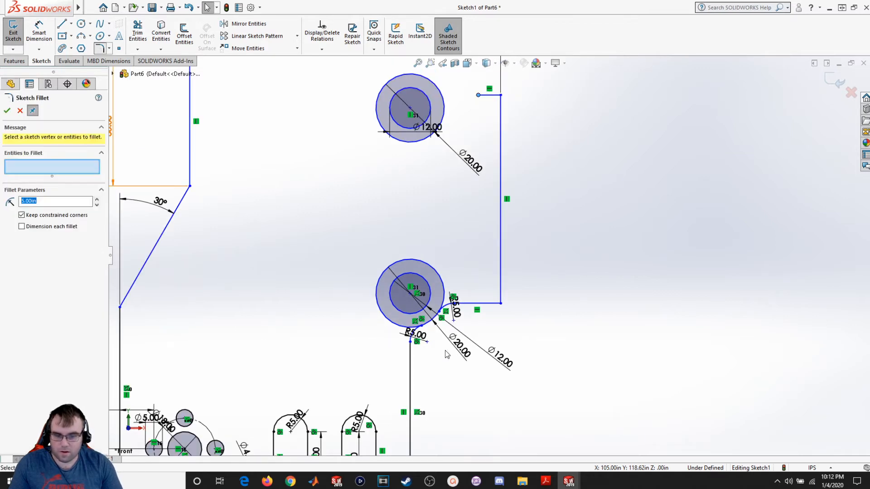
{"action": "left_click", "coordinate": [494, 308]}
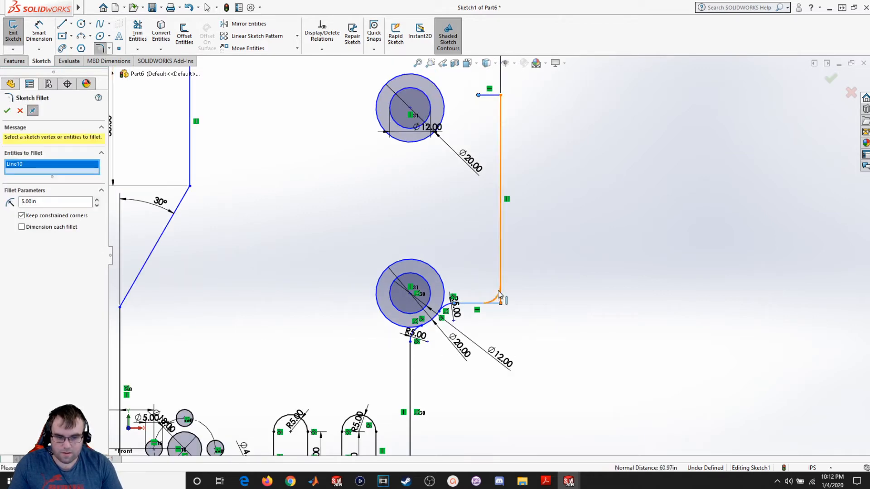
{"action": "left_click", "coordinate": [493, 93]}
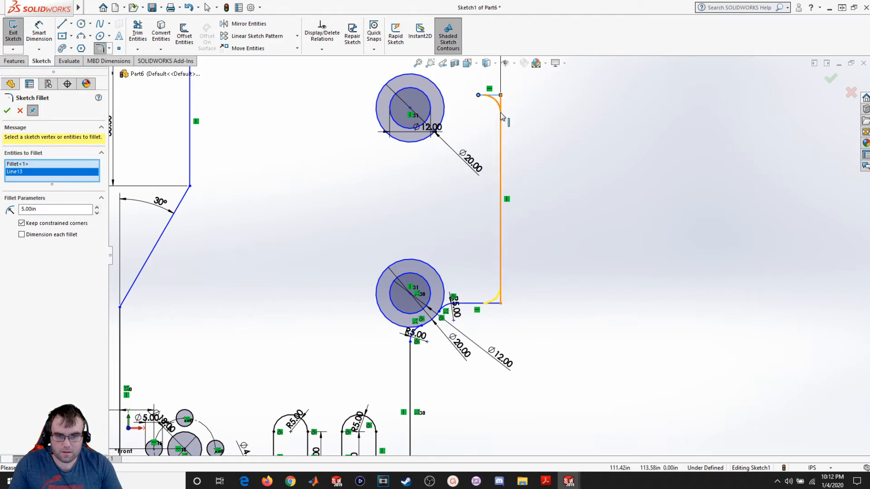
{"action": "left_click", "coordinate": [8, 111]}
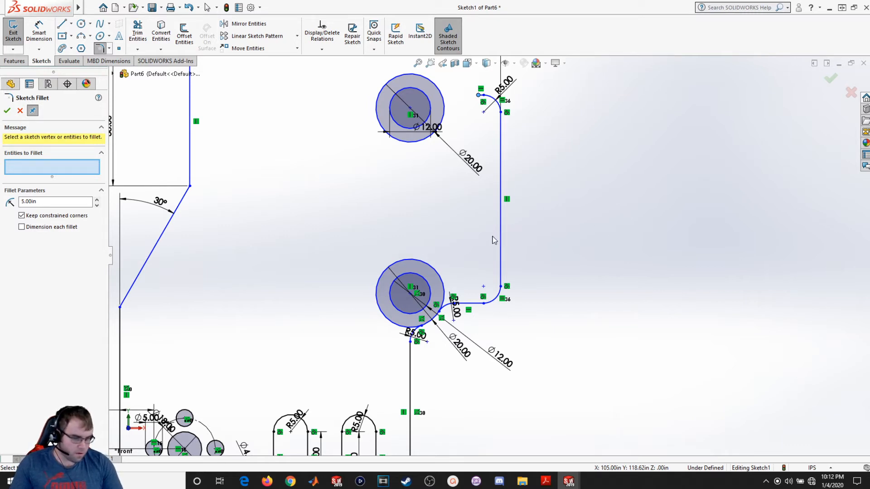
- Drag the upper short horizontal line's free endpoint leftward toward the upper circle
{"action": "scroll", "coordinate": [494, 240], "scroll_direction": "up", "scroll_amount": 2}
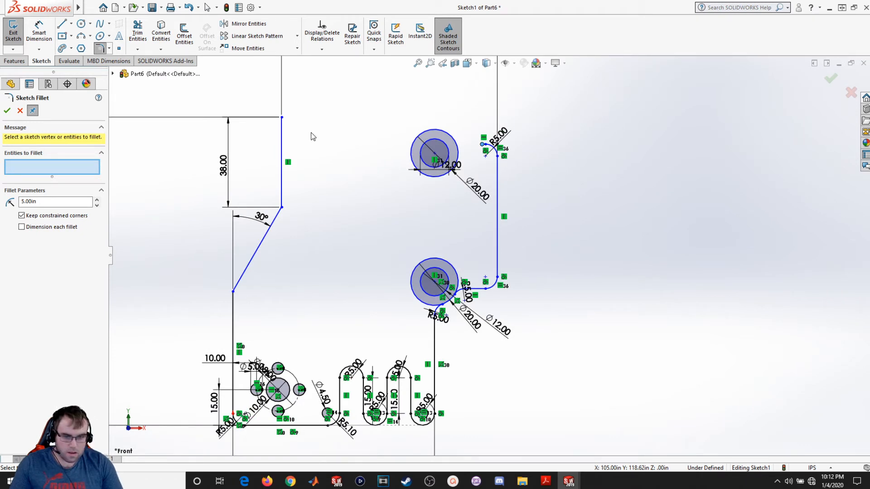
{"action": "scroll", "coordinate": [464, 149], "scroll_direction": "up", "scroll_amount": 1}
{"action": "scroll", "coordinate": [469, 149], "scroll_direction": "down", "scroll_amount": 1}
{"action": "scroll", "coordinate": [470, 154], "scroll_direction": "down", "scroll_amount": 3}
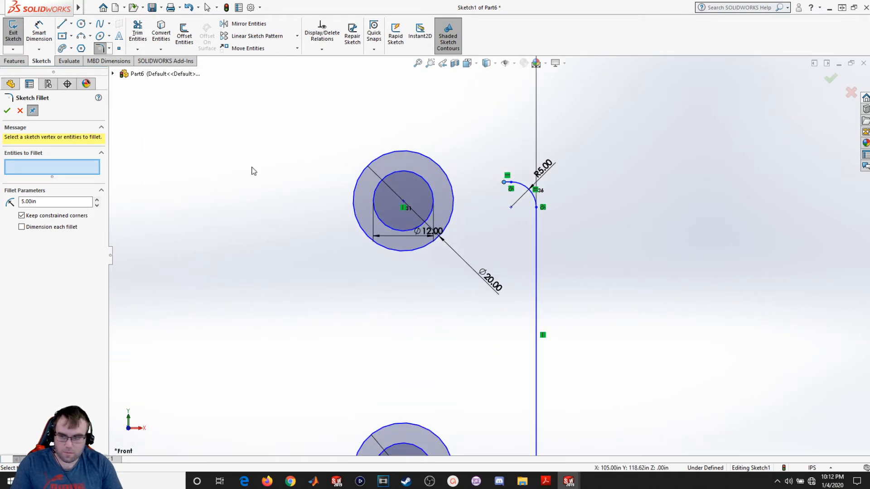
{"action": "key", "text": "Escape"}
{"action": "left_click_drag", "start_coordinate": [504, 183], "coordinate": [482, 187]}
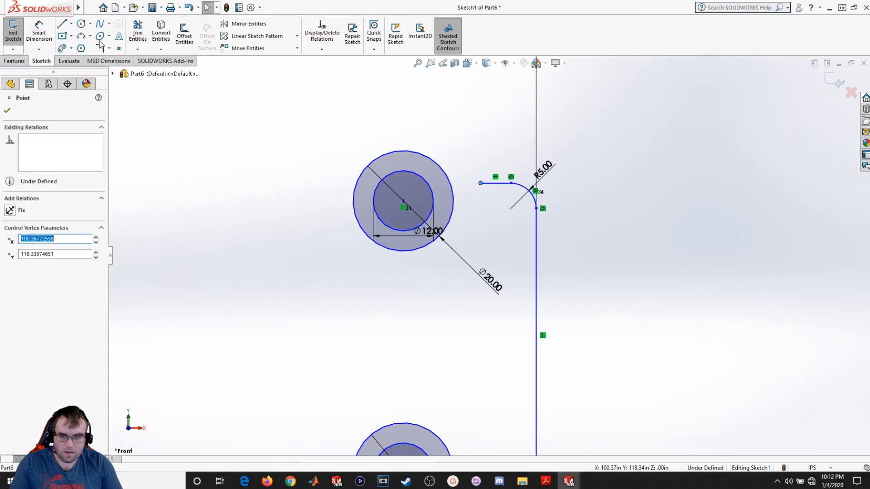
- Draw a tangent arc from the upper horizontal line's free end to the upper outer circle
{"action": "left_click", "coordinate": [81, 36]}
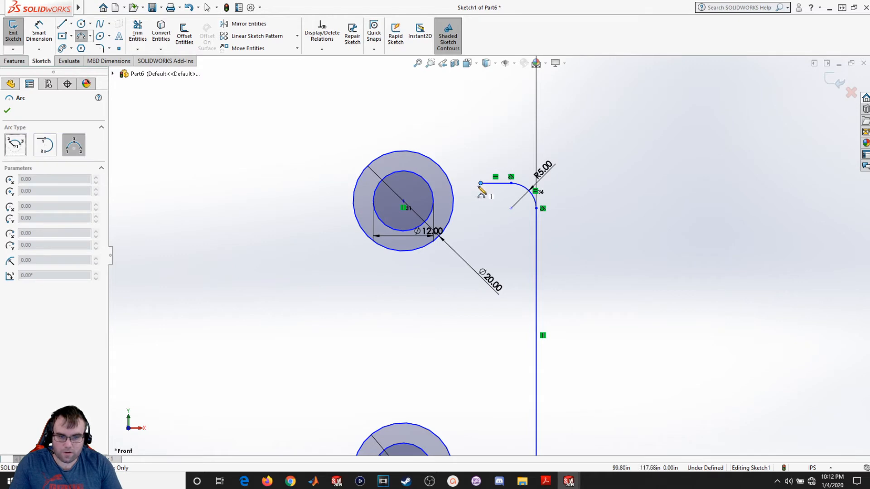
{"action": "left_click", "coordinate": [481, 184]}
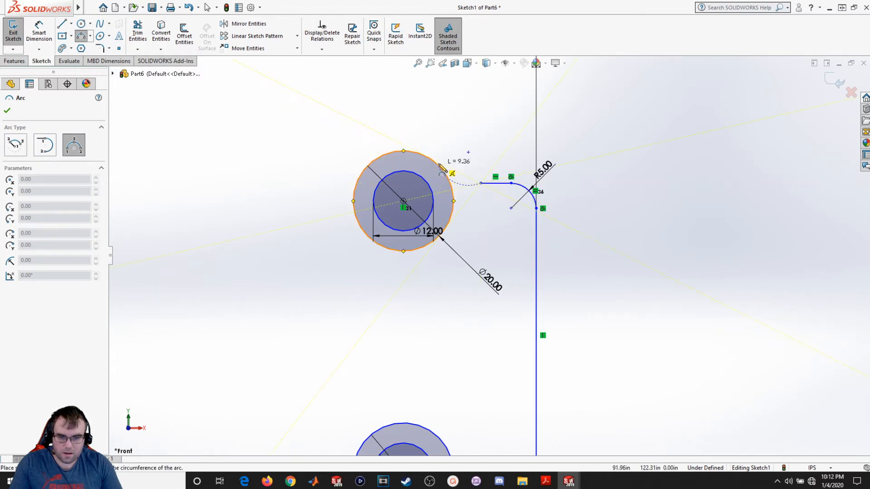
{"action": "left_click", "coordinate": [438, 166]}
{"action": "scroll", "coordinate": [462, 181], "scroll_direction": "down", "scroll_amount": 8}
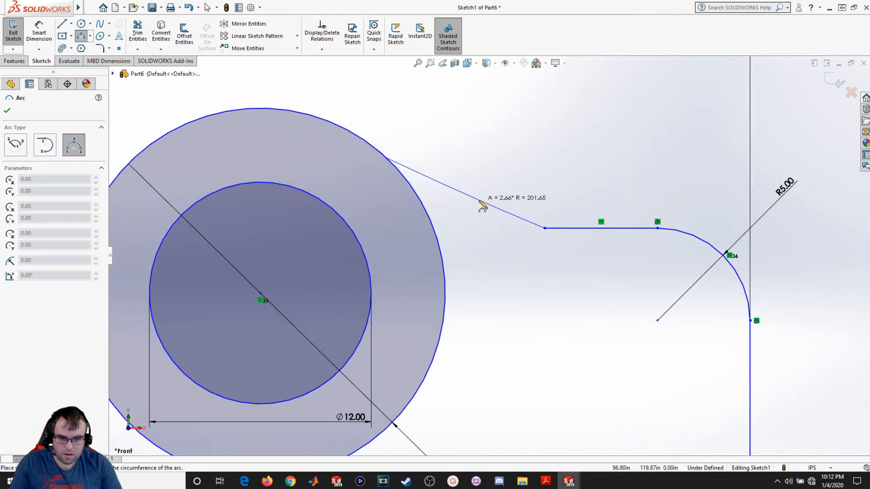
{"action": "left_click", "coordinate": [476, 207]}
{"action": "key", "text": "Escape"}
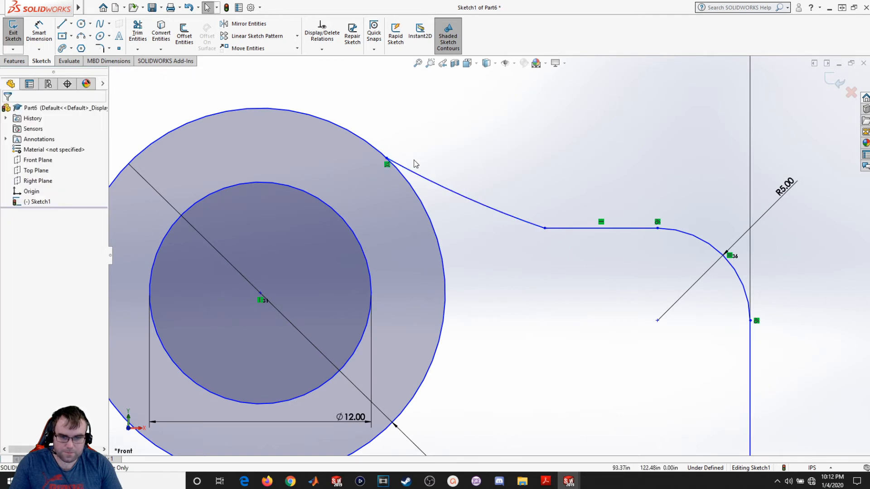
- Make the new arc tangent to the upper outer circle and to the upper horizontal line
{"action": "left_click", "coordinate": [365, 141]}
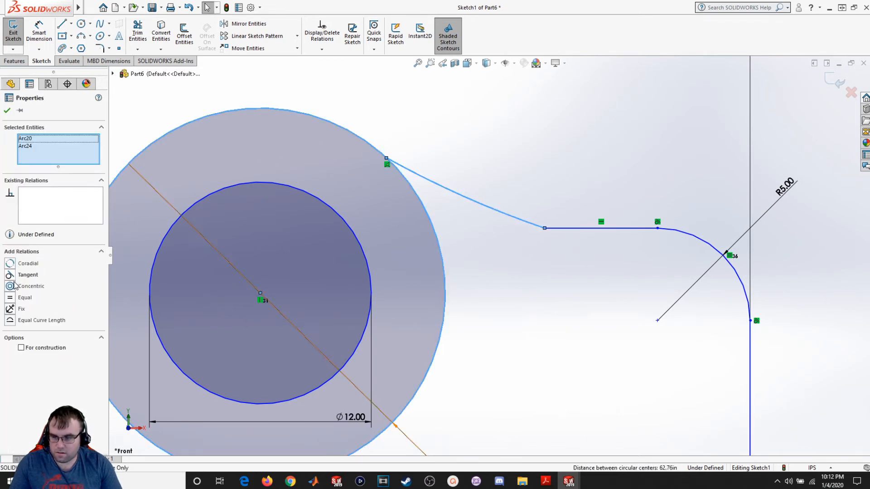
{"action": "left_click", "coordinate": [11, 275]}
{"action": "left_click", "coordinate": [569, 250]}
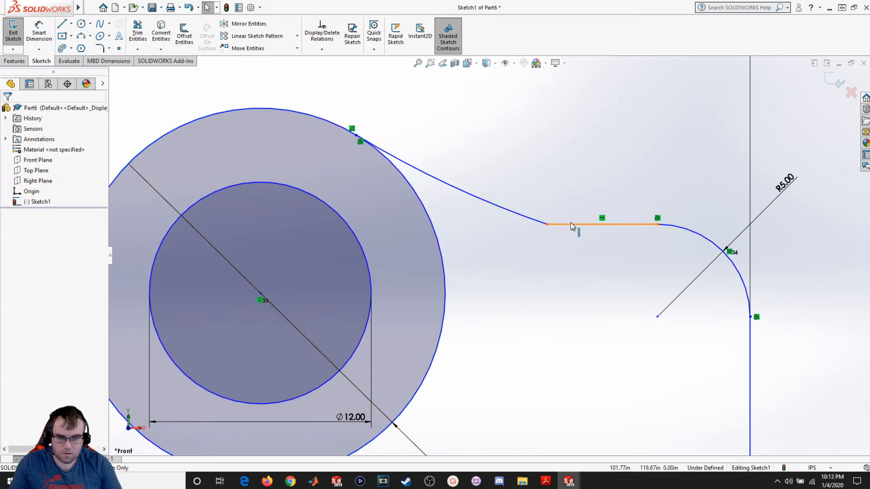
{"action": "left_click", "coordinate": [533, 217]}
{"action": "left_click", "coordinate": [529, 219], "text": "ctrl"}
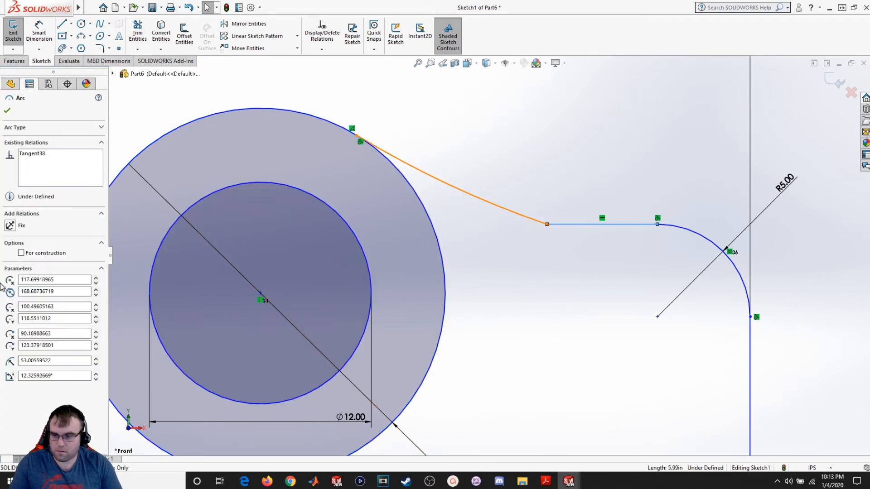
{"action": "left_click", "coordinate": [11, 265]}
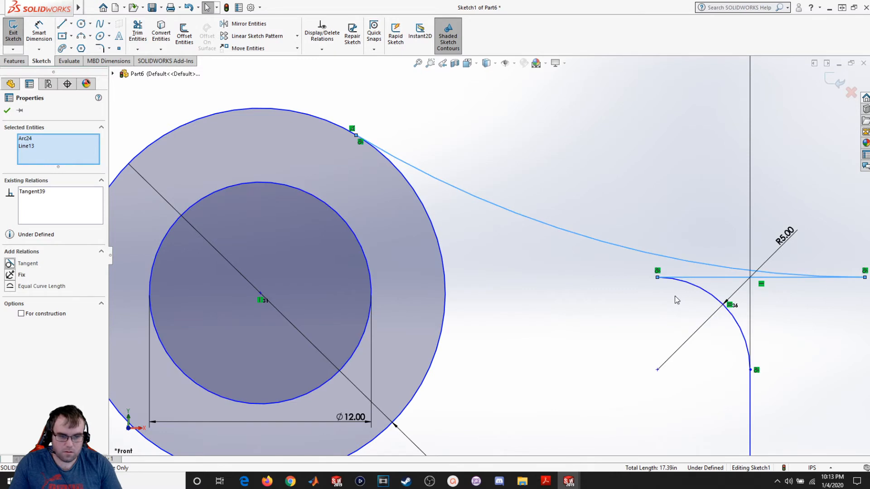
- Drag the displaced horizontal line's endpoint back to meet the new arc's end
{"action": "left_click", "coordinate": [595, 288]}
{"action": "scroll", "coordinate": [595, 288], "scroll_direction": "up", "scroll_amount": 3}
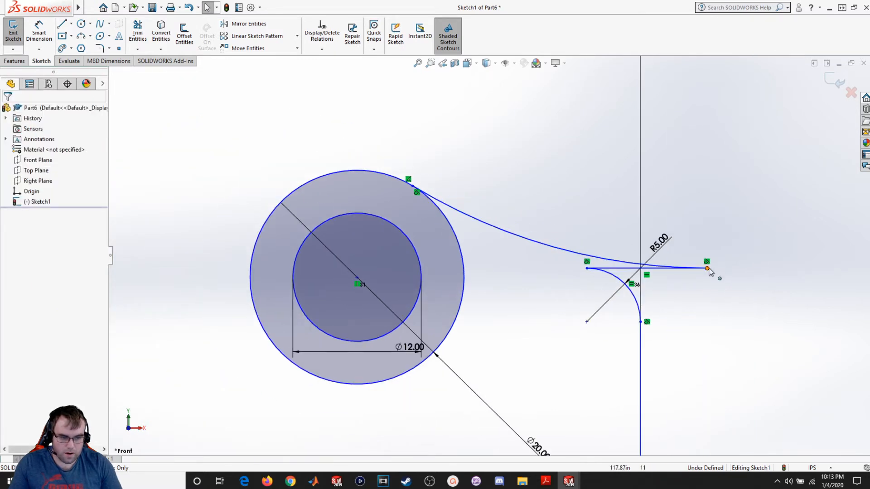
{"action": "left_click_drag", "start_coordinate": [707, 268], "coordinate": [557, 272]}
{"action": "left_click", "coordinate": [524, 309]}
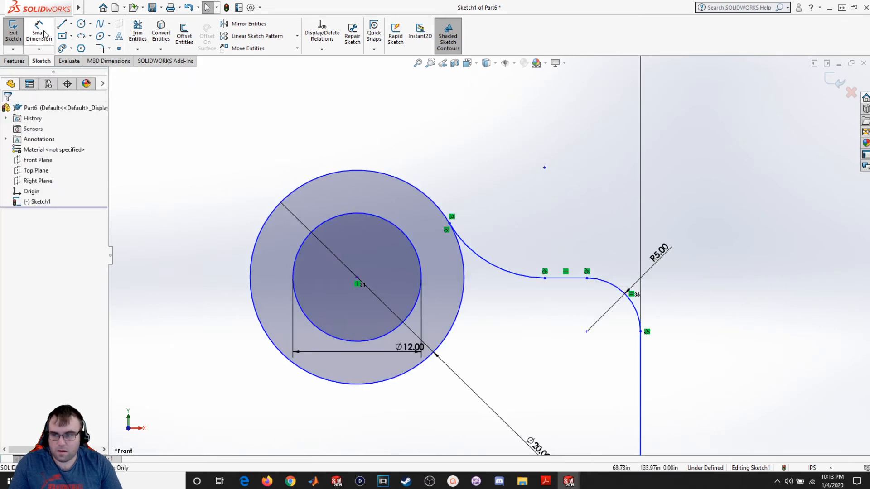
- Dimension the new connecting arc's radius as 5
{"action": "left_click", "coordinate": [44, 33]}
{"action": "left_click", "coordinate": [508, 273]}
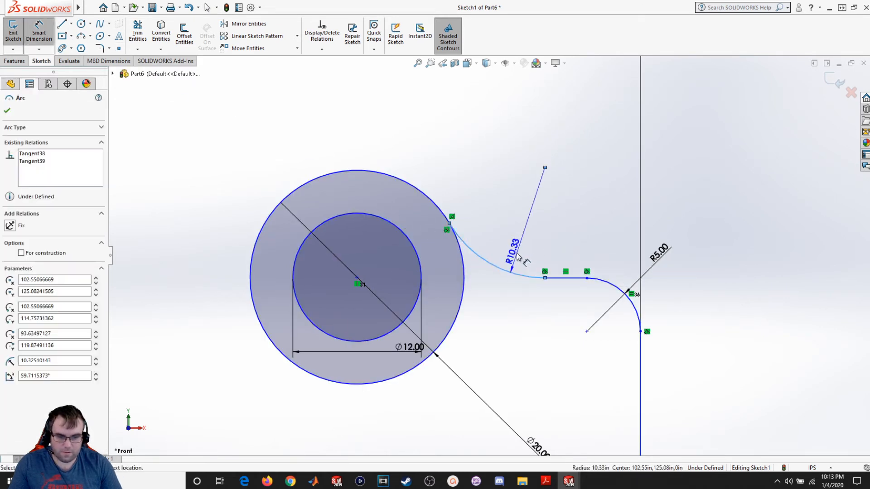
{"action": "left_click", "coordinate": [518, 257]}
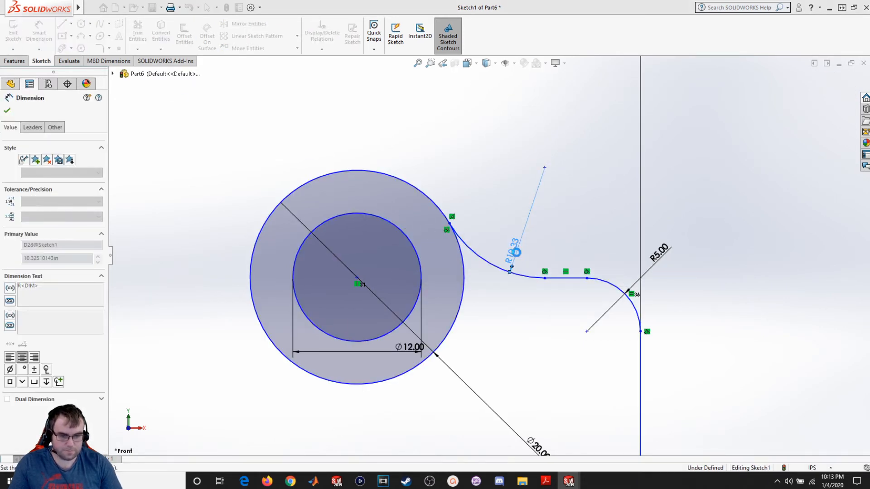
{"action": "type", "text": "5"}
{"action": "key", "text": "Return"}
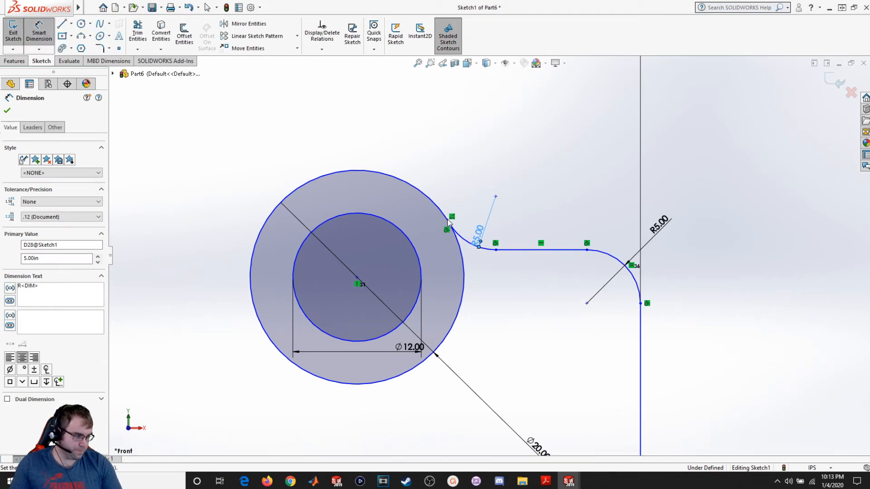
{"action": "left_click", "coordinate": [7, 111]}
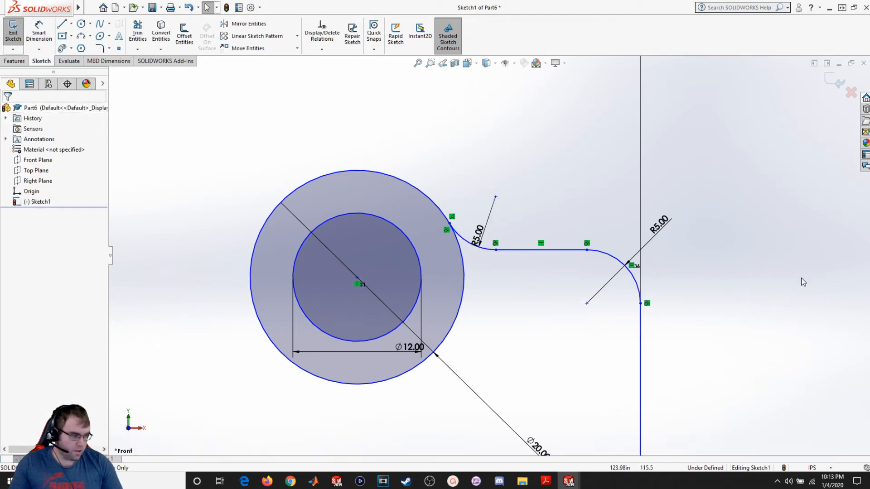
{"action": "key", "text": "alt+Tab"}
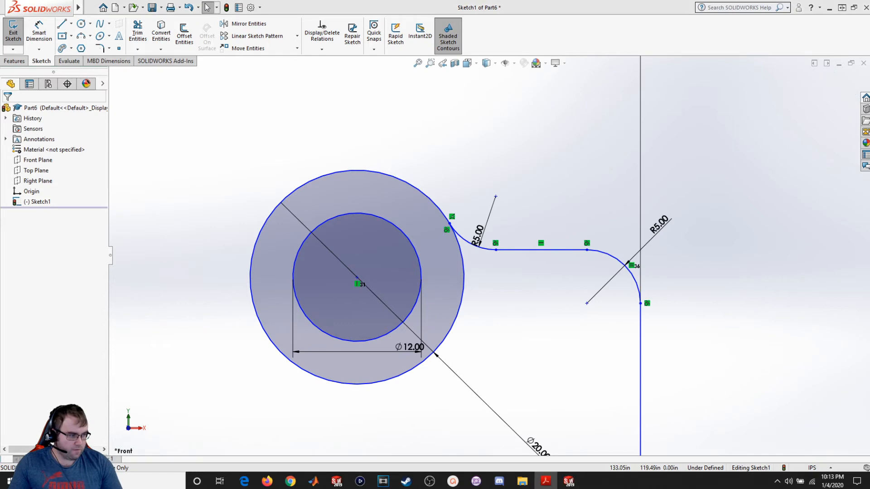
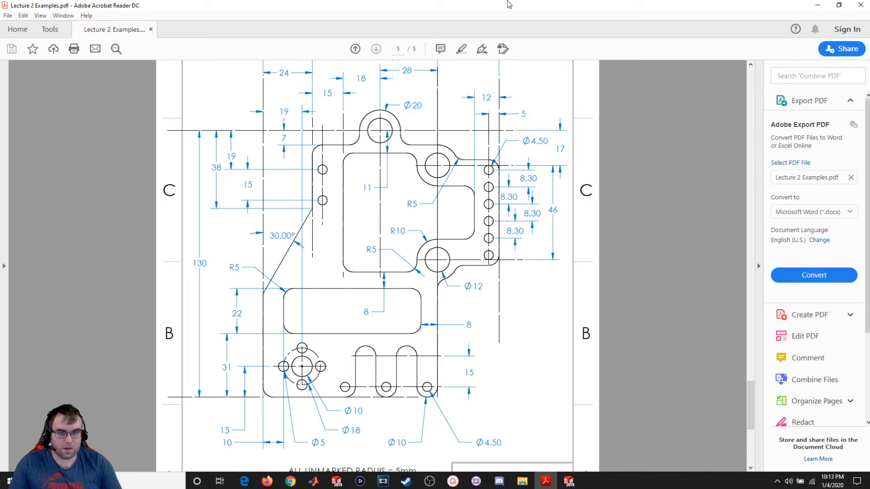
- Sketch a small circle of radius about 3 below the upper horizontal line near the right vertical edge
{"action": "left_click_drag", "start_coordinate": [509, 5], "coordinate": [869, 106]}
{"action": "scroll", "coordinate": [364, 278], "scroll_direction": "up", "scroll_amount": 5}
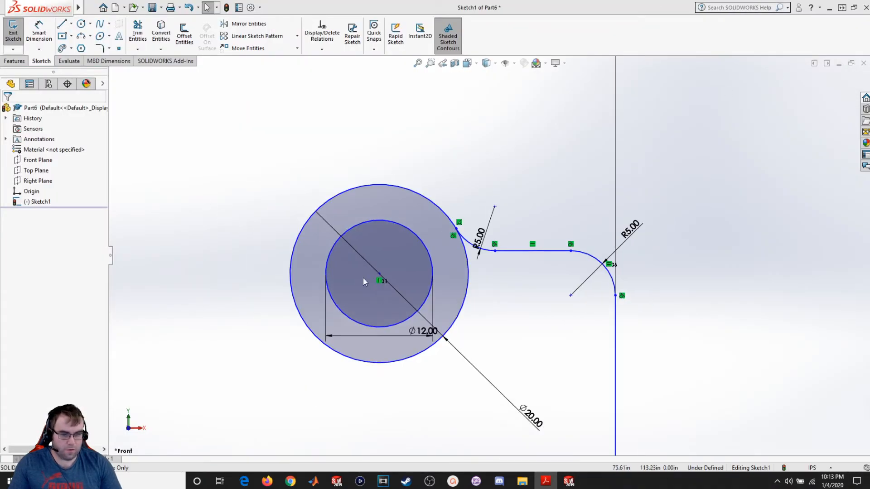
{"action": "scroll", "coordinate": [461, 326], "scroll_direction": "down", "scroll_amount": 2}
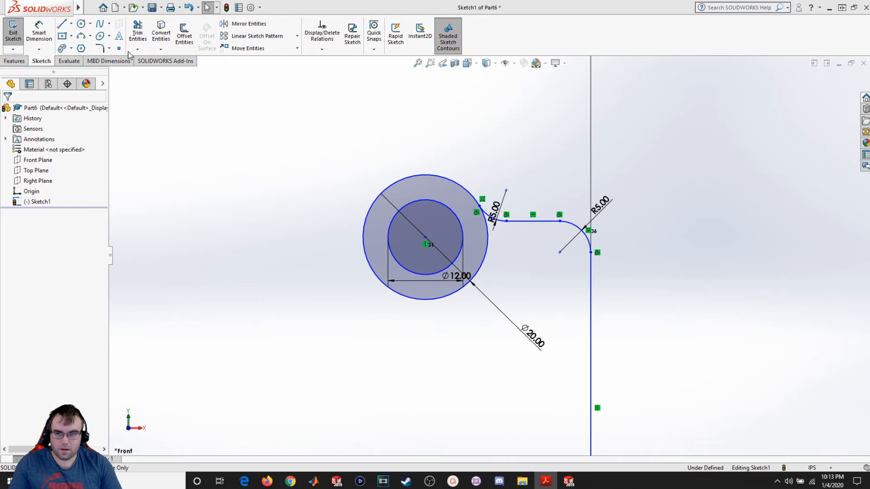
{"action": "left_click", "coordinate": [81, 23]}
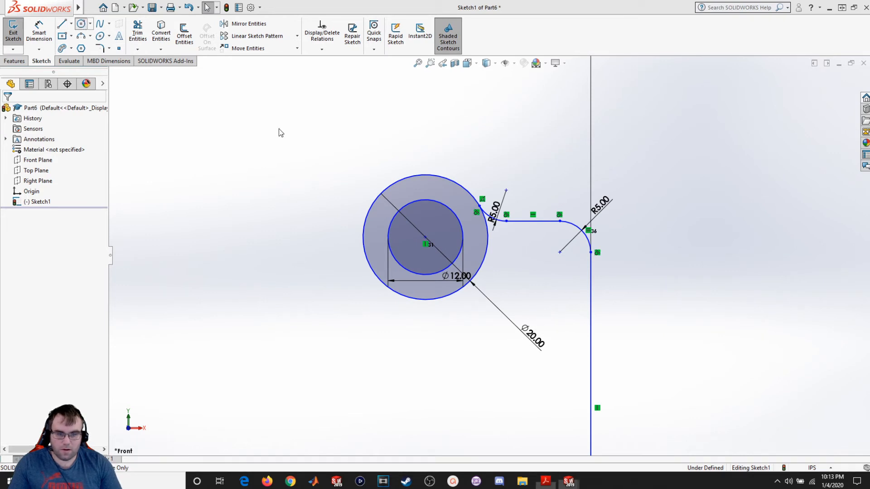
{"action": "left_click", "coordinate": [560, 295]}
{"action": "left_click", "coordinate": [573, 292]}
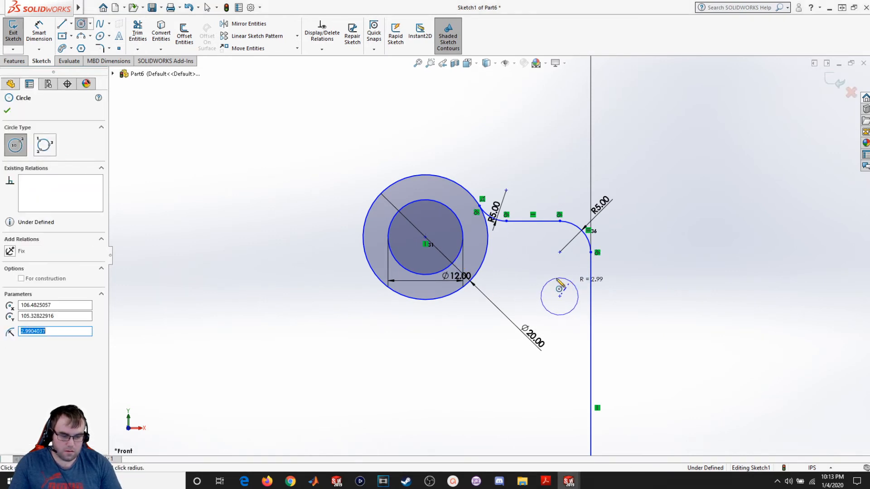
{"action": "key", "text": "Escape"}
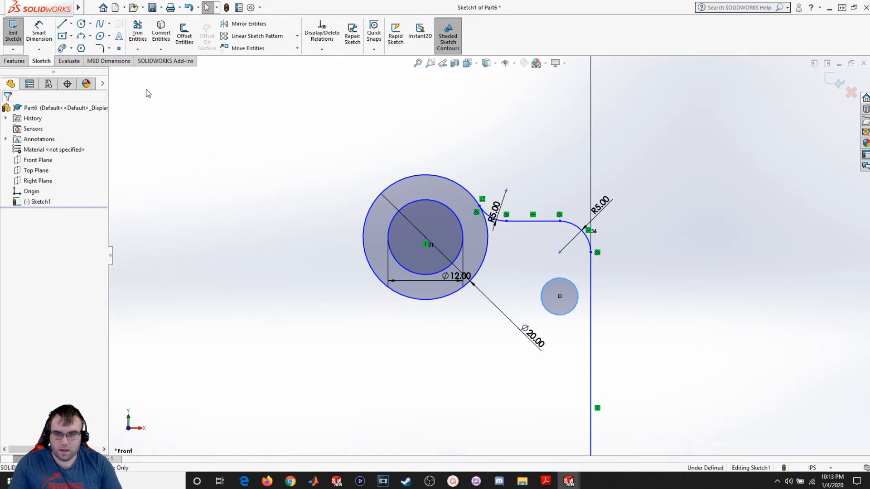
- Draw a construction centerline from the upper outer circle's center out past the right vertical edge
{"action": "left_click", "coordinate": [71, 23]}
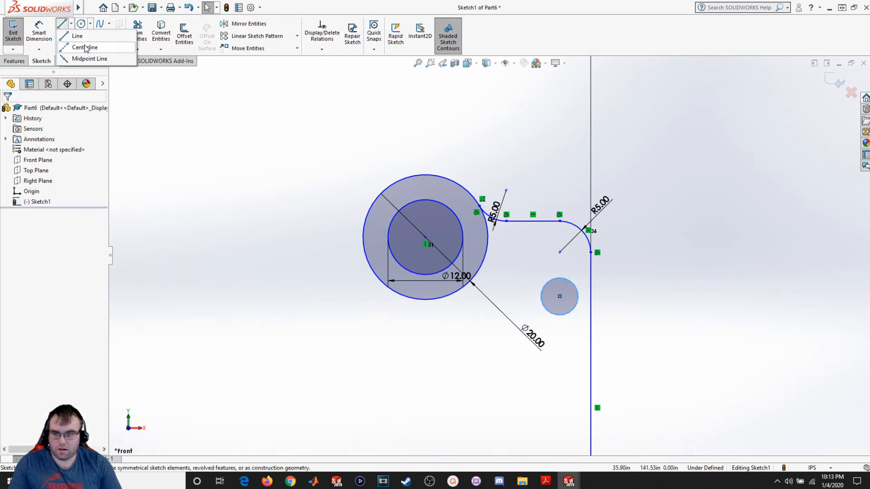
{"action": "left_click", "coordinate": [85, 45]}
{"action": "left_click", "coordinate": [425, 237]}
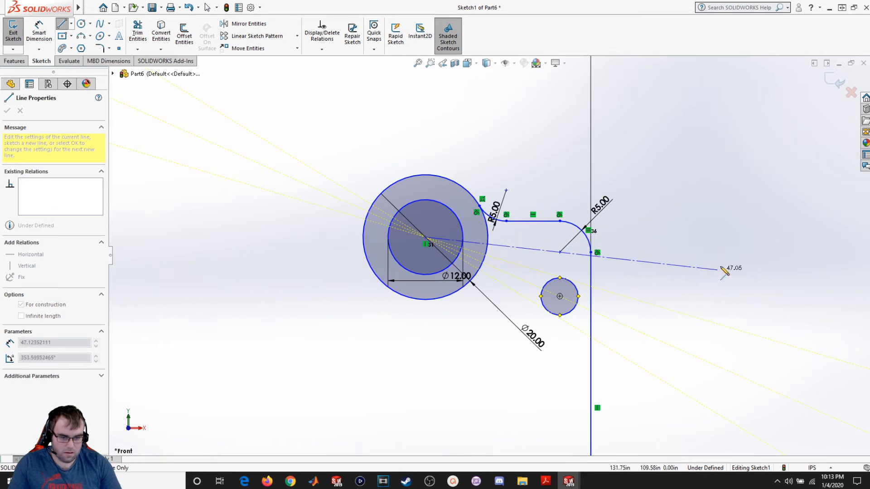
{"action": "left_click", "coordinate": [742, 267]}
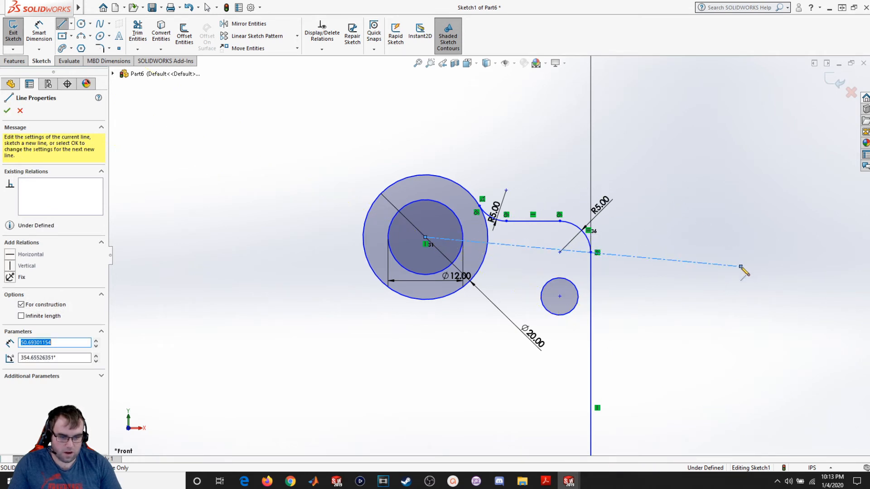
{"action": "key", "text": "Escape"}
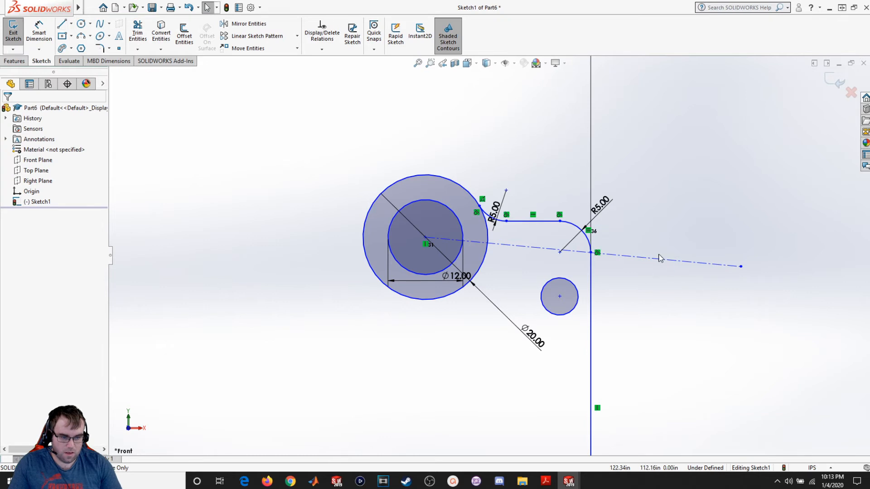
- Make the new construction centerline horizontal
{"action": "left_click", "coordinate": [655, 264]}
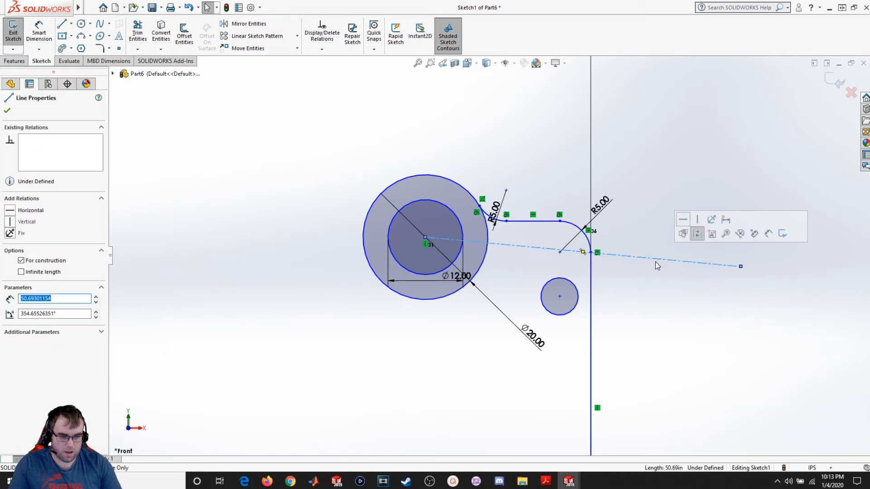
{"action": "left_click", "coordinate": [11, 216]}
{"action": "left_click", "coordinate": [416, 394]}
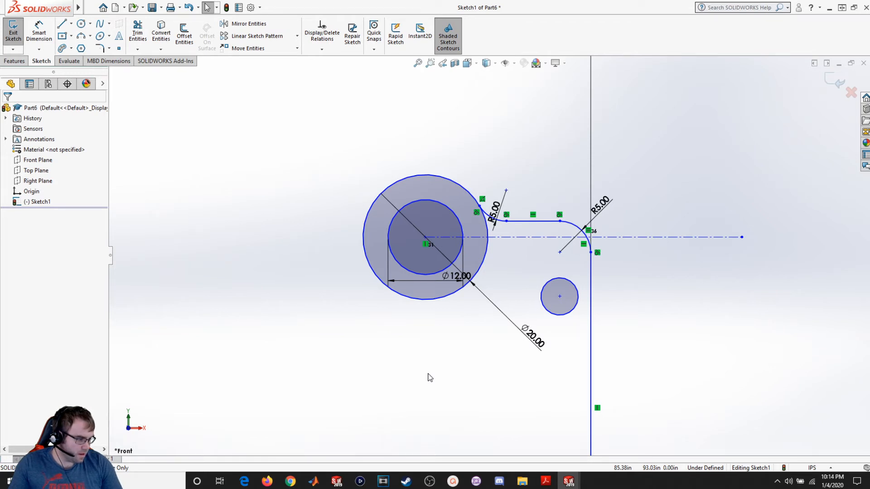
- Make the small circle concentric with the R5 corner arc
{"action": "left_click", "coordinate": [572, 225]}
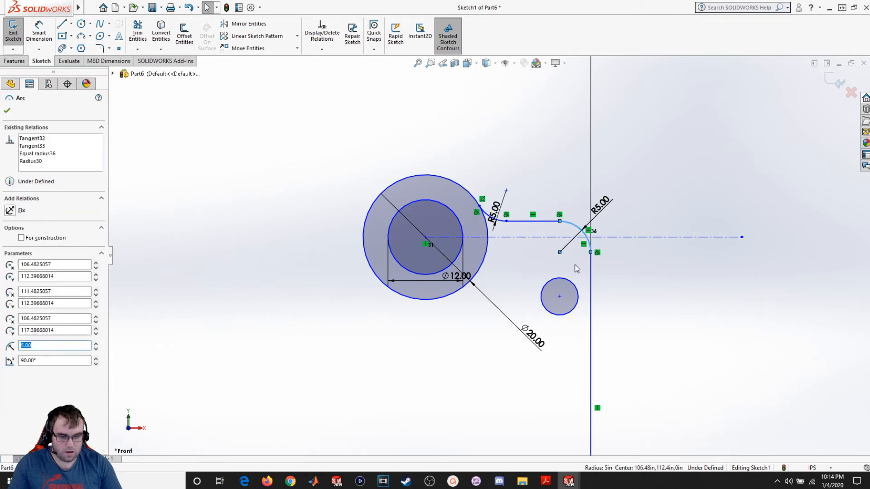
{"action": "left_click", "coordinate": [575, 289], "text": "ctrl"}
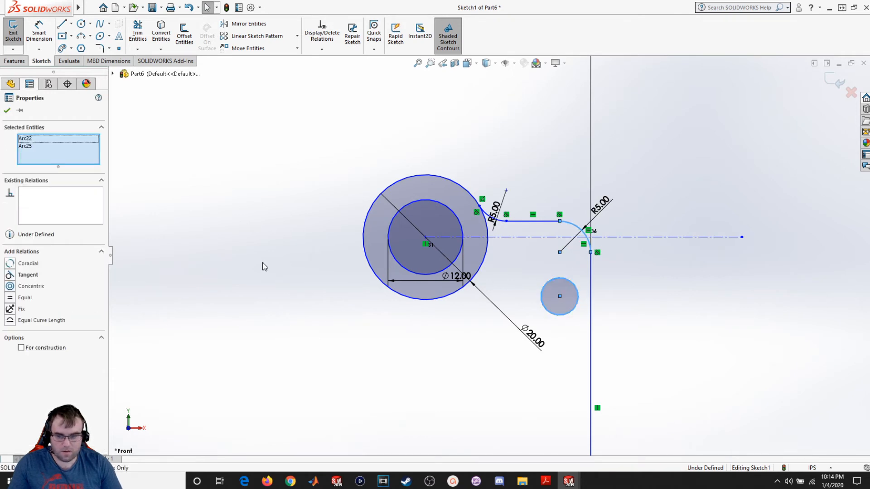
{"action": "left_click", "coordinate": [28, 286]}
{"action": "left_click", "coordinate": [272, 326]}
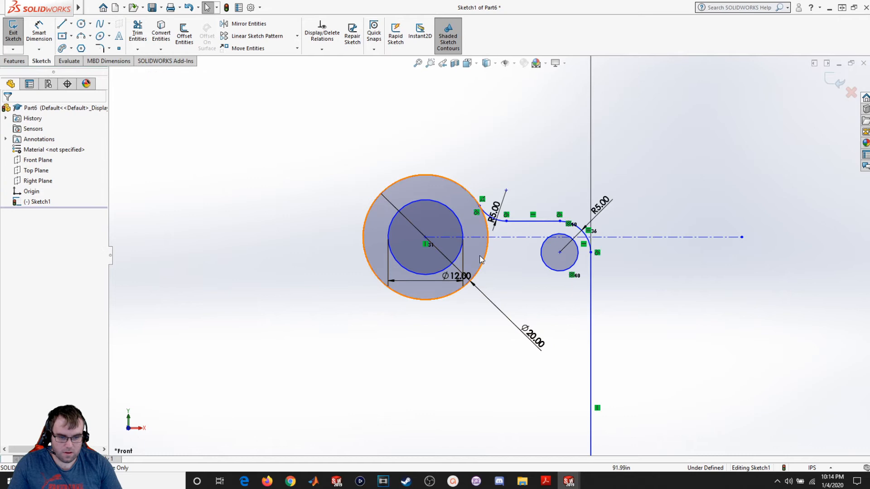
- Make the small circle tangent to the horizontal centerline
{"action": "left_click", "coordinate": [524, 238]}
{"action": "left_click", "coordinate": [546, 266], "text": "ctrl"}
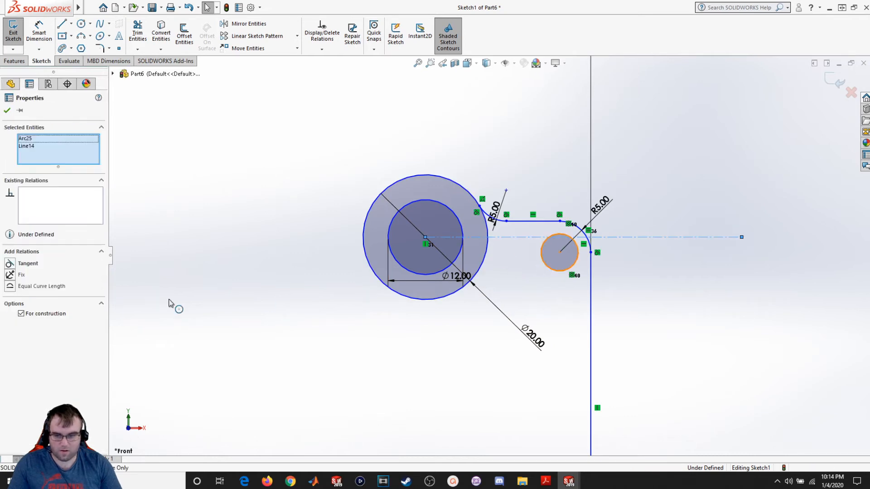
{"action": "left_click", "coordinate": [9, 263]}
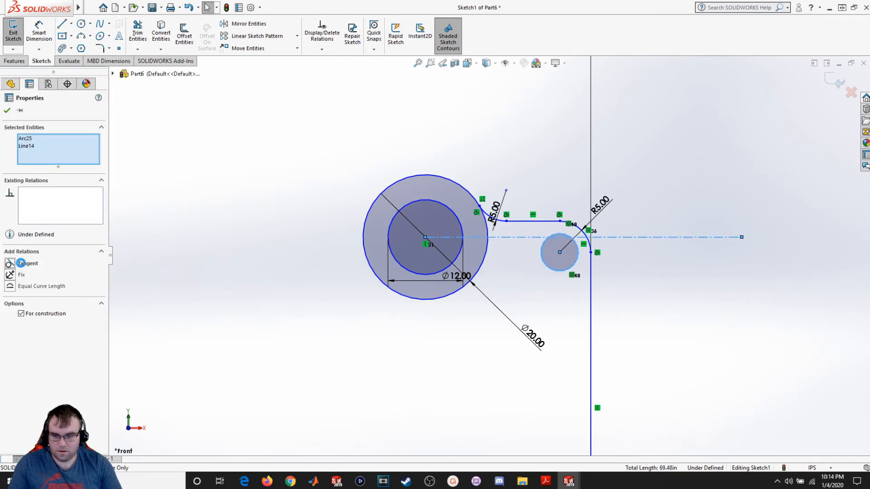
{"action": "left_click", "coordinate": [314, 341]}
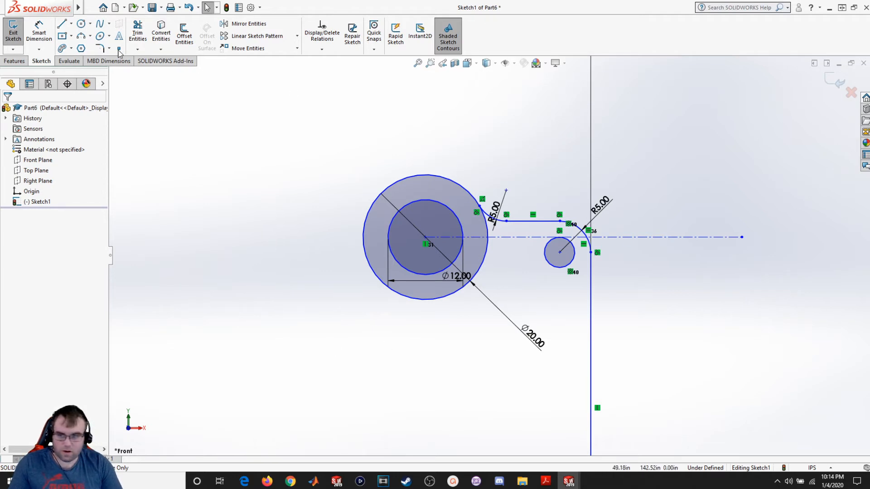
- Dimension the small circle's diameter as 4.5
{"action": "left_click", "coordinate": [45, 32]}
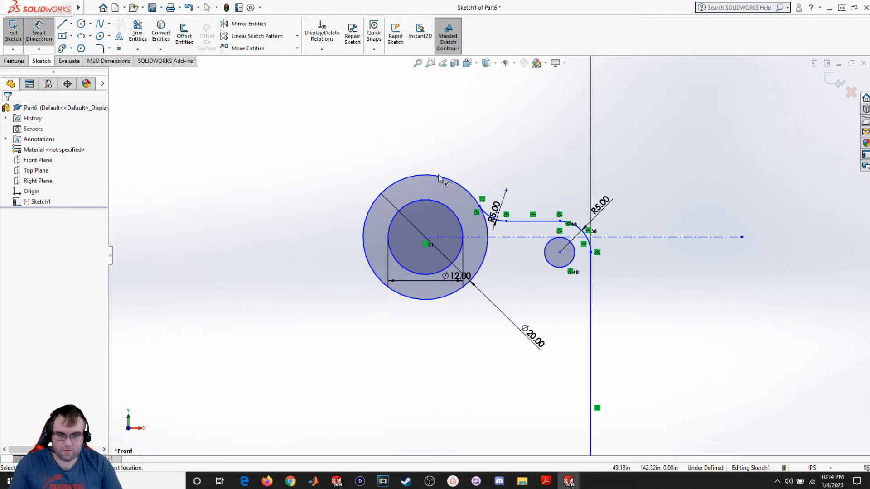
{"action": "left_click", "coordinate": [574, 253]}
{"action": "left_click", "coordinate": [611, 187]}
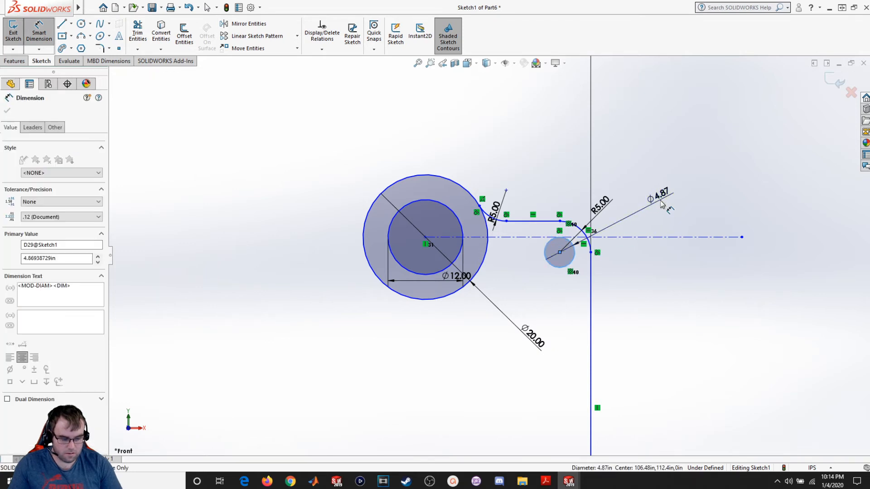
{"action": "type", "text": "5"}
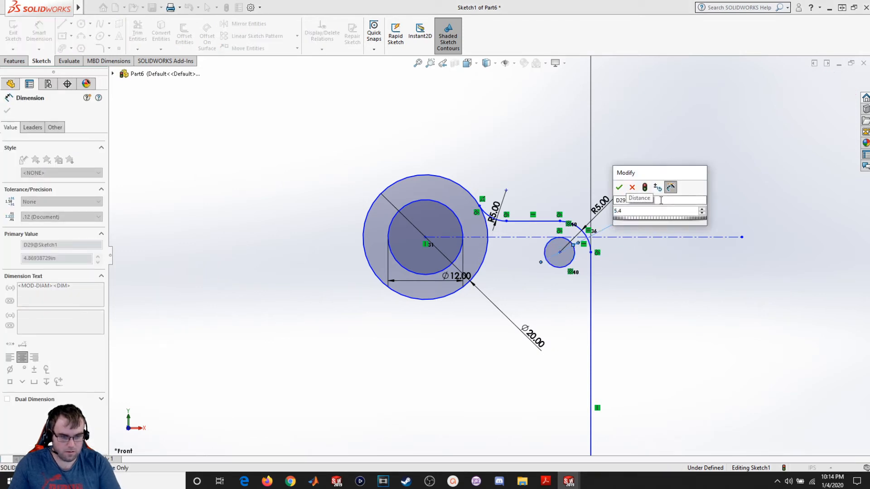
{"action": "key", "text": "BackSpace"}
{"action": "type", "text": "4.5"}
{"action": "key", "text": "Return"}
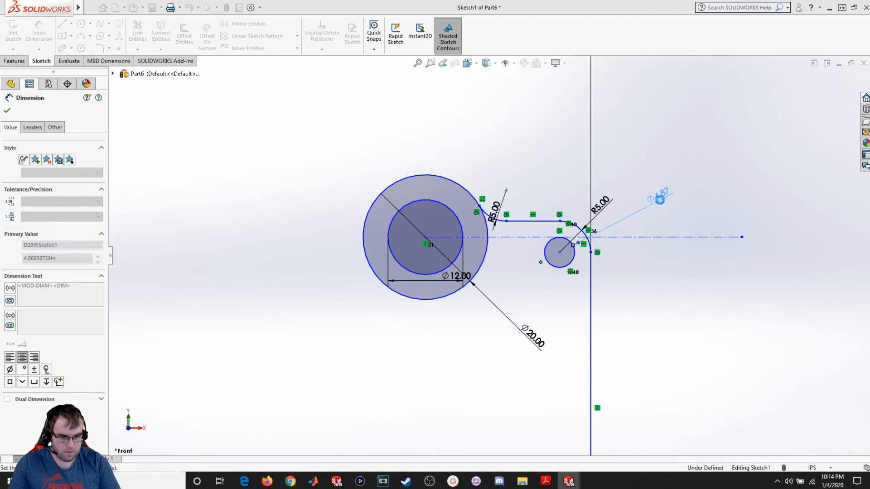
{"action": "scroll", "coordinate": [666, 272], "scroll_direction": "up", "scroll_amount": 5}
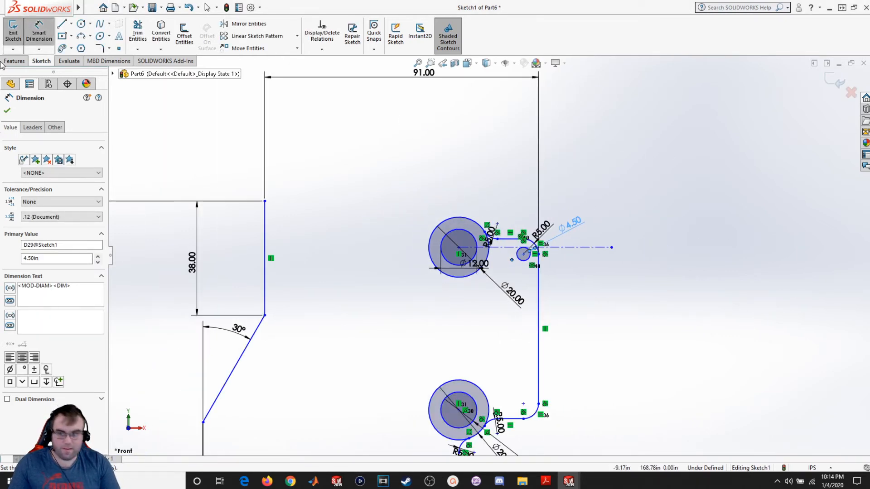
{"action": "left_click", "coordinate": [8, 111]}
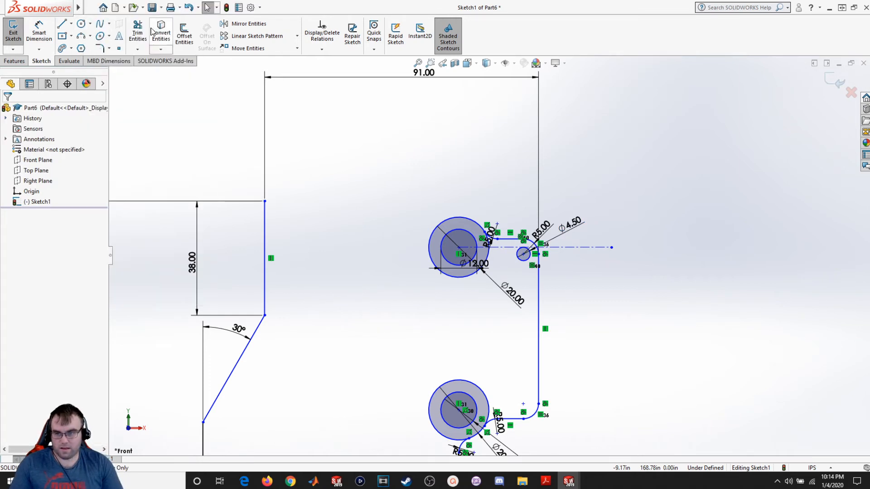
{"action": "left_click", "coordinate": [256, 36]}
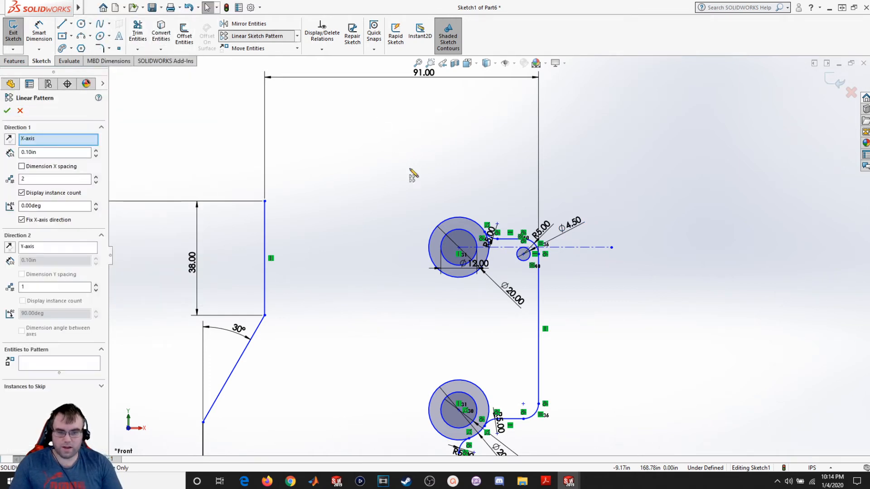
{"action": "scroll", "coordinate": [531, 281], "scroll_direction": "down", "scroll_amount": 2}
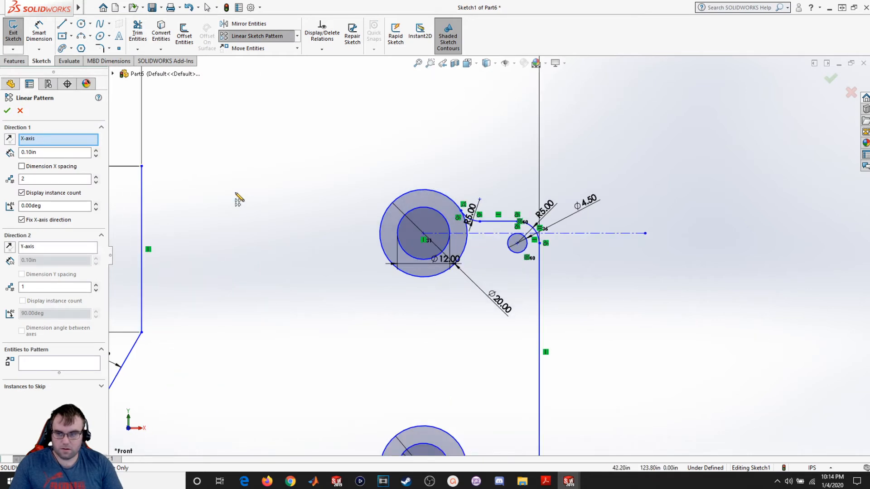
{"action": "left_click", "coordinate": [26, 141]}
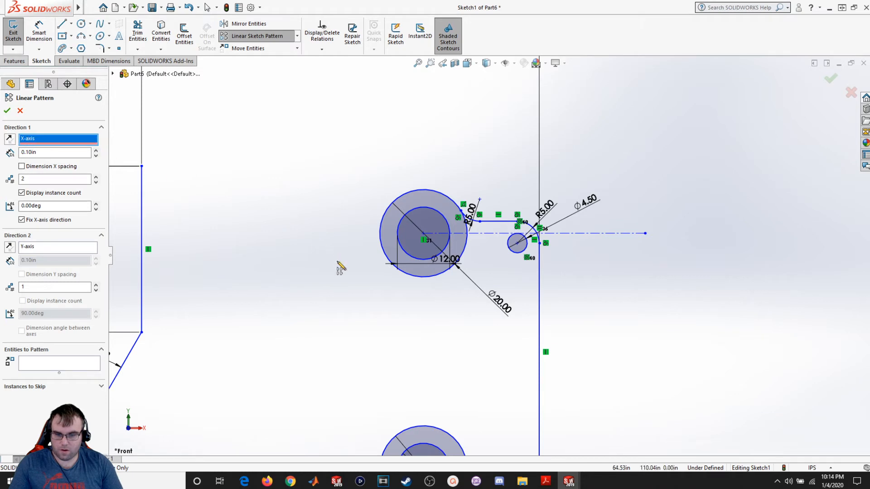
{"action": "left_click", "coordinate": [22, 180]}
{"action": "type", "text": "1"}
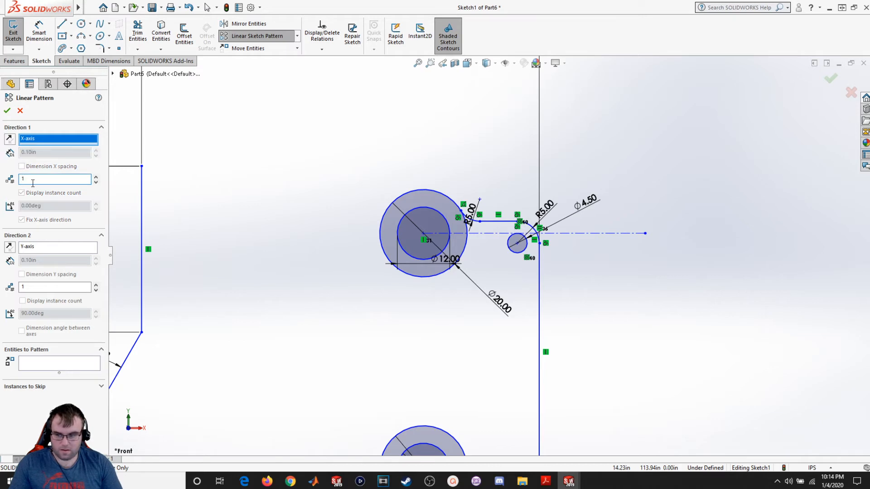
{"action": "left_click", "coordinate": [41, 249]}
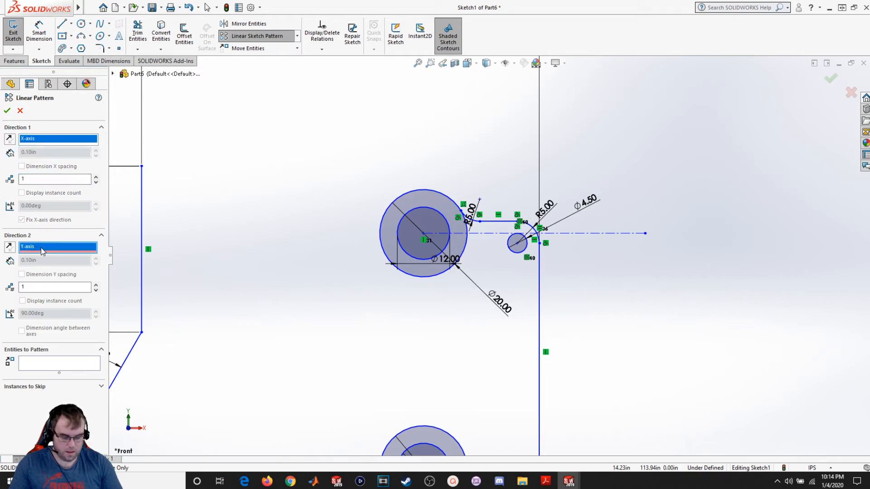
{"action": "key", "text": "Escape"}
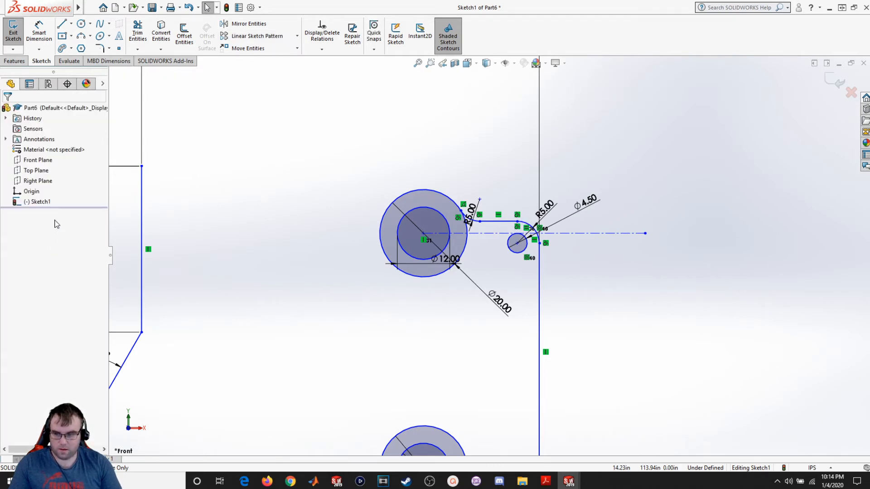
- Start a linear sketch pattern with 1 instance along X and 6 instances at 8.30 spacing downward along Y
{"action": "left_click", "coordinate": [254, 36]}
{"action": "left_click", "coordinate": [27, 179]}
{"action": "type", "text": "2"}
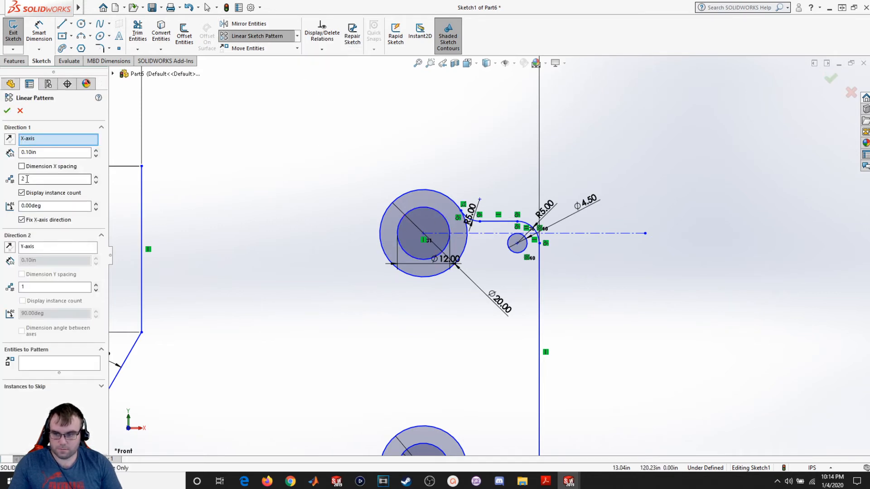
{"action": "type", "text": "1"}
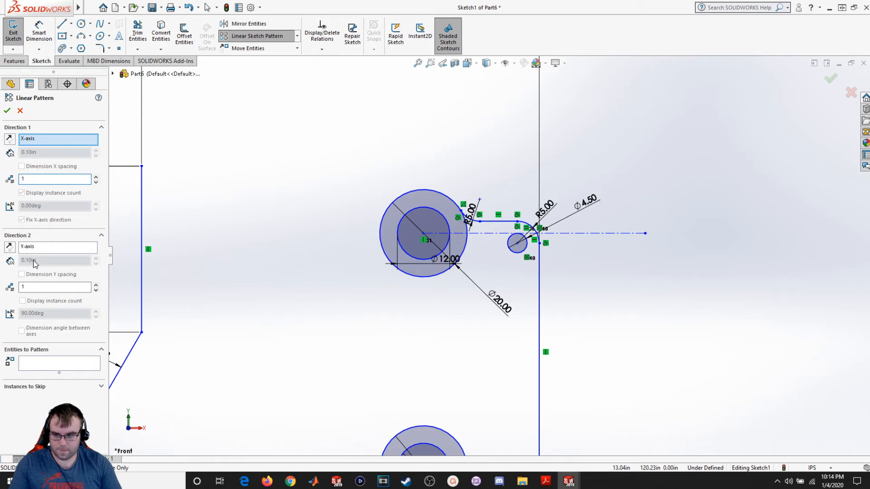
{"action": "left_click", "coordinate": [11, 249]}
{"action": "left_click_drag", "start_coordinate": [33, 287], "coordinate": [17, 285]}
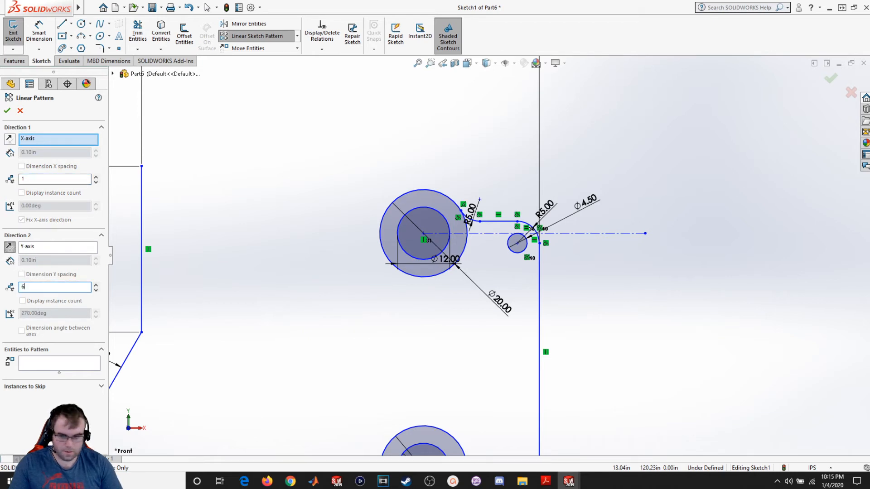
{"action": "type", "text": "6"}
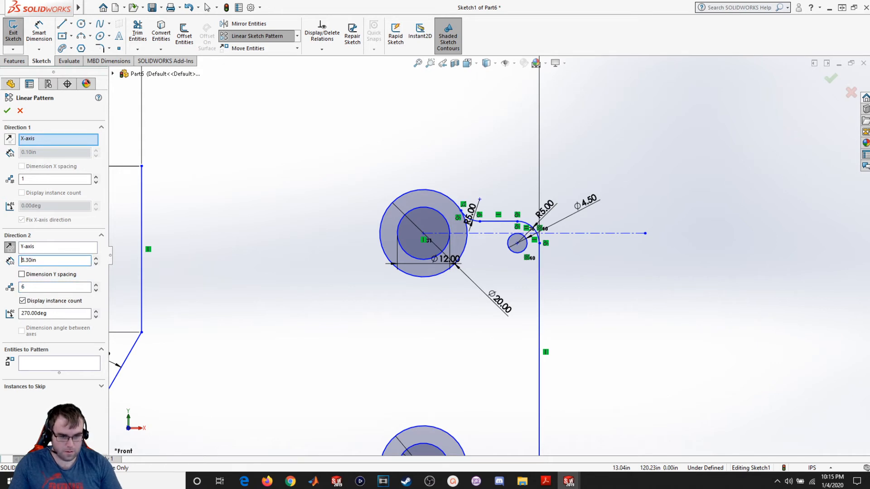
- Select the 4.5 diameter circle as the entity to pattern
{"action": "left_click", "coordinate": [48, 362]}
{"action": "left_click", "coordinate": [519, 248]}
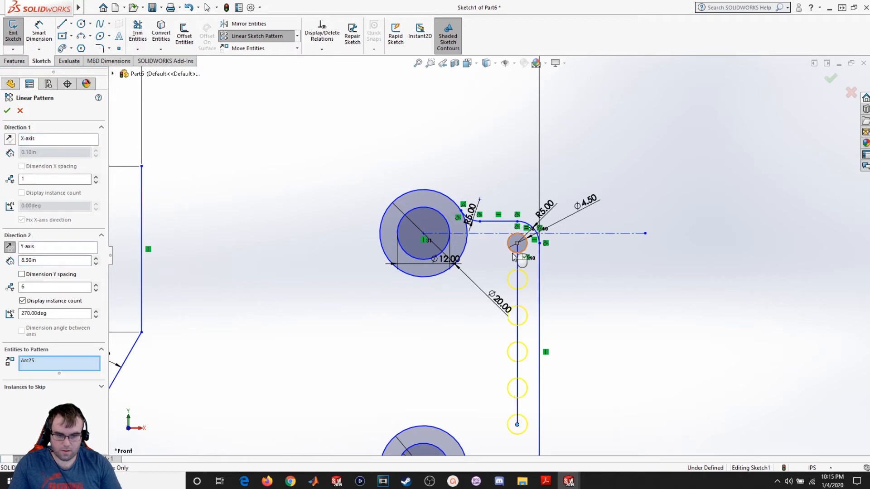
{"action": "scroll", "coordinate": [538, 391], "scroll_direction": "up", "scroll_amount": 1}
{"action": "scroll", "coordinate": [535, 385], "scroll_direction": "up", "scroll_amount": 1}
{"action": "scroll", "coordinate": [530, 409], "scroll_direction": "down", "scroll_amount": 1}
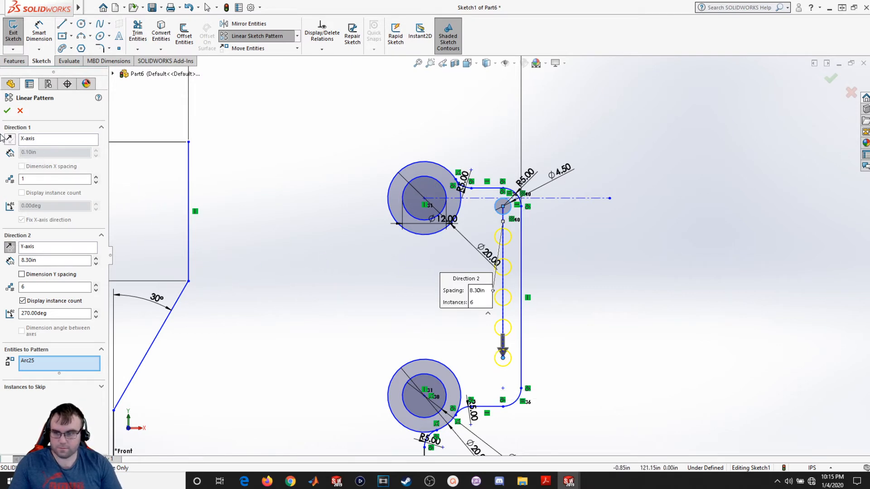
- Confirm the linear pattern to create the column of six small circles
{"action": "left_click", "coordinate": [7, 110]}
{"action": "scroll", "coordinate": [584, 399], "scroll_direction": "down", "scroll_amount": 2}
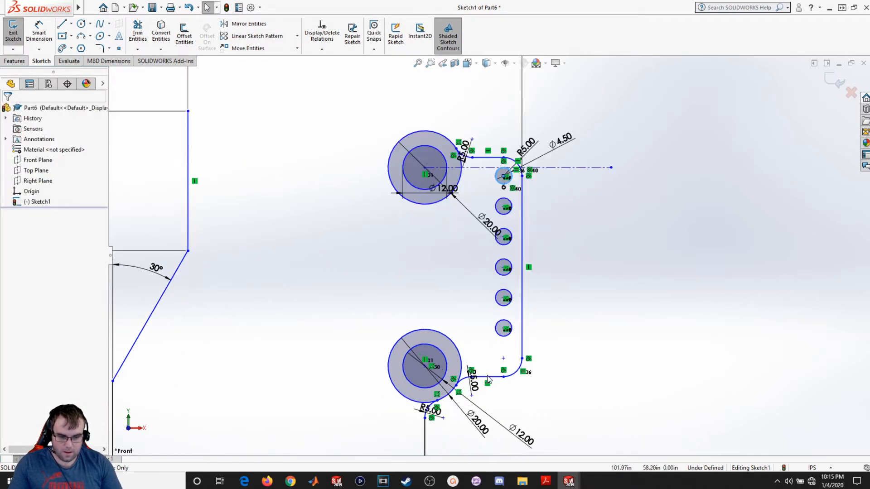
{"action": "left_click", "coordinate": [579, 386]}
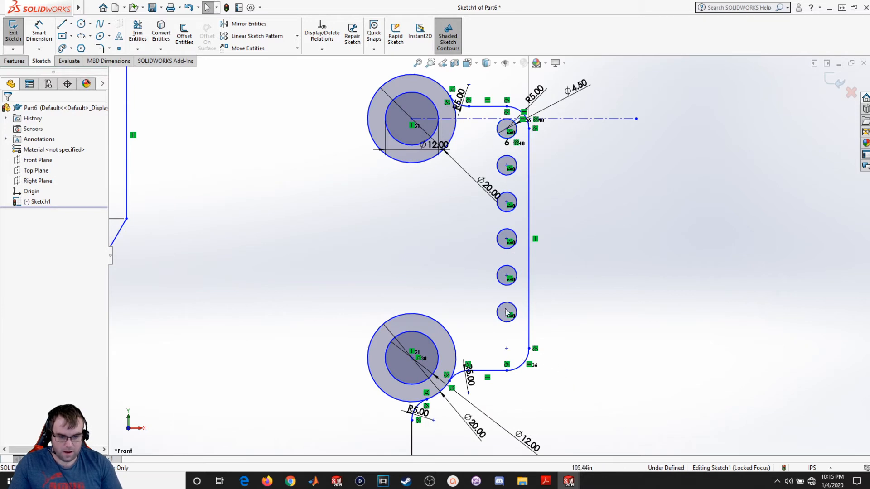
- Make the bottom patterned circle concentric with the lower inside corner fillet arc
{"action": "left_click", "coordinate": [521, 367]}
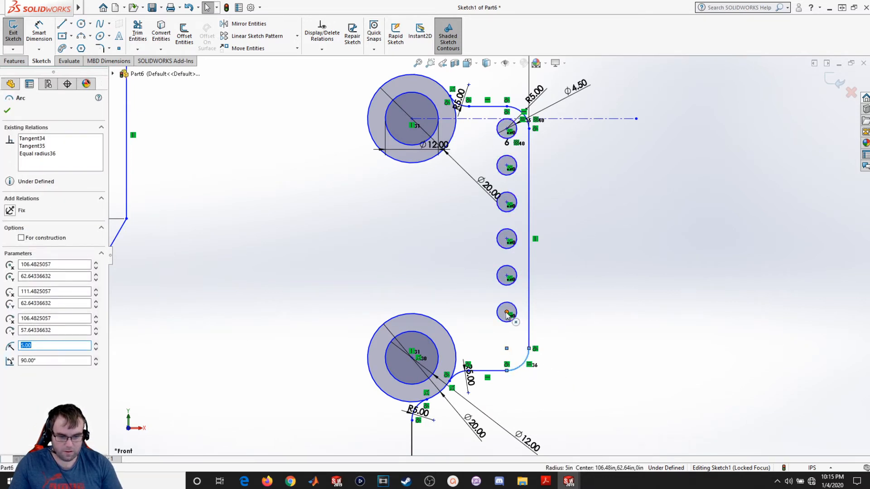
{"action": "left_click", "coordinate": [507, 315], "text": "ctrl"}
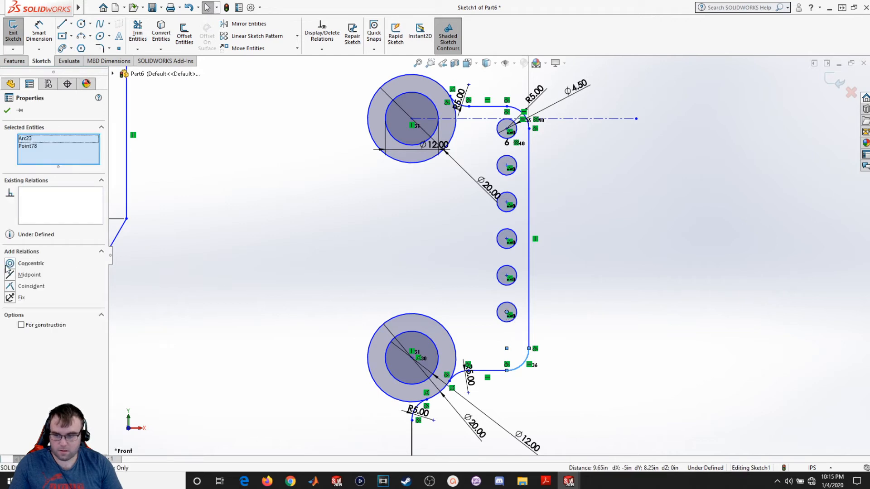
{"action": "left_click", "coordinate": [9, 264]}
{"action": "left_click", "coordinate": [723, 330]}
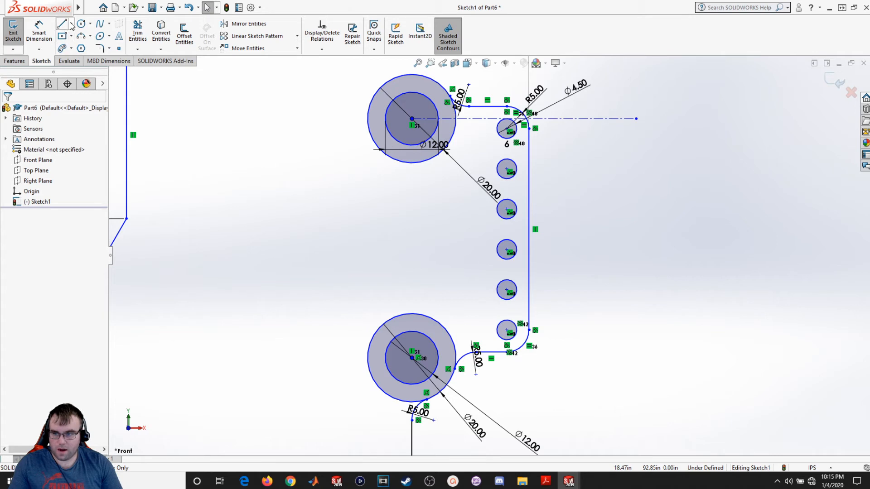
- Draw a construction centerline from the lower boss center toward the right and make it horizontal
{"action": "left_click", "coordinate": [71, 23]}
{"action": "left_click", "coordinate": [84, 44]}
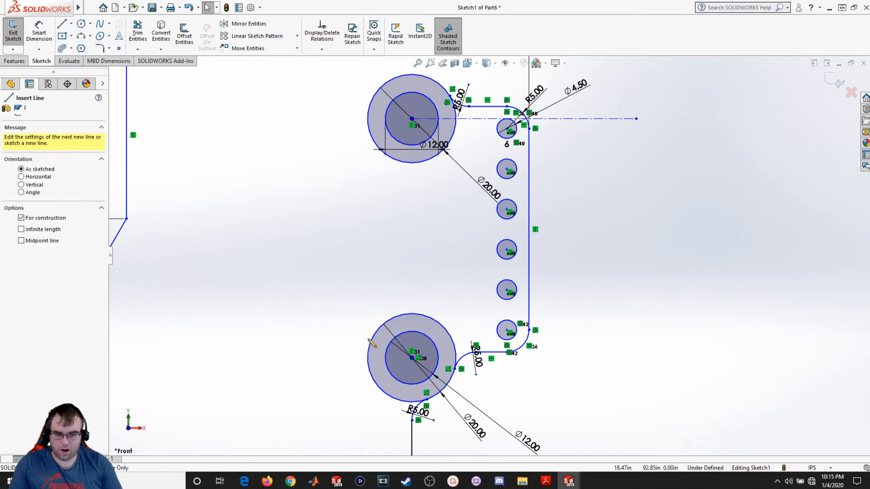
{"action": "left_click", "coordinate": [411, 358]}
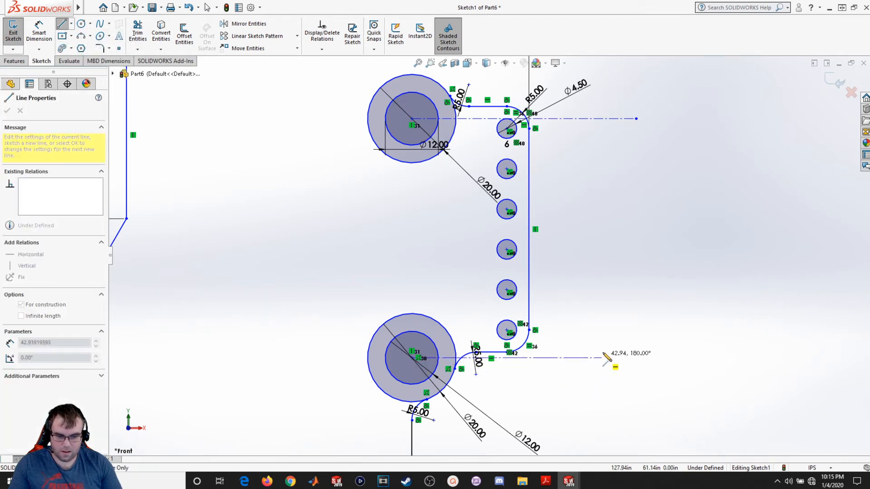
{"action": "left_click", "coordinate": [636, 326]}
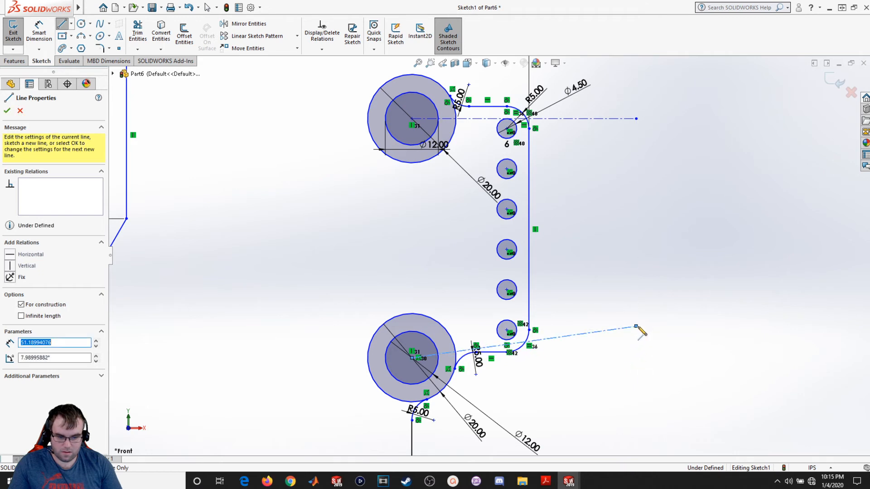
{"action": "key", "text": "Escape"}
{"action": "left_click", "coordinate": [574, 336]}
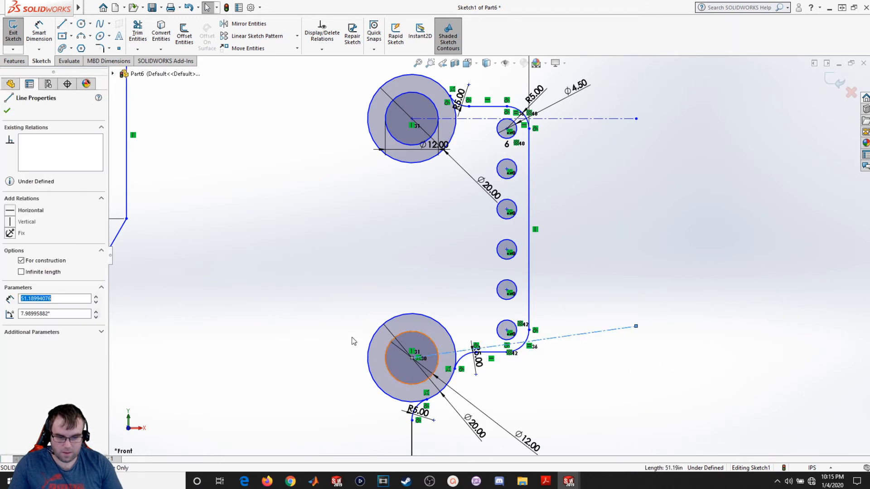
{"action": "left_click", "coordinate": [30, 211]}
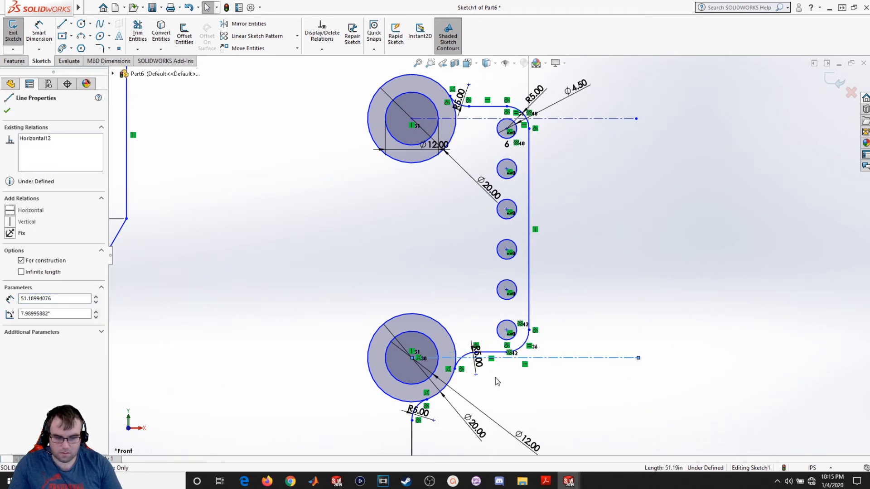
{"action": "left_click", "coordinate": [536, 366]}
- Make the bottom patterned circle tangent to the lower horizontal centerline
{"action": "scroll", "coordinate": [489, 381], "scroll_direction": "up", "scroll_amount": 1}
{"action": "scroll", "coordinate": [489, 381], "scroll_direction": "down", "scroll_amount": 2}
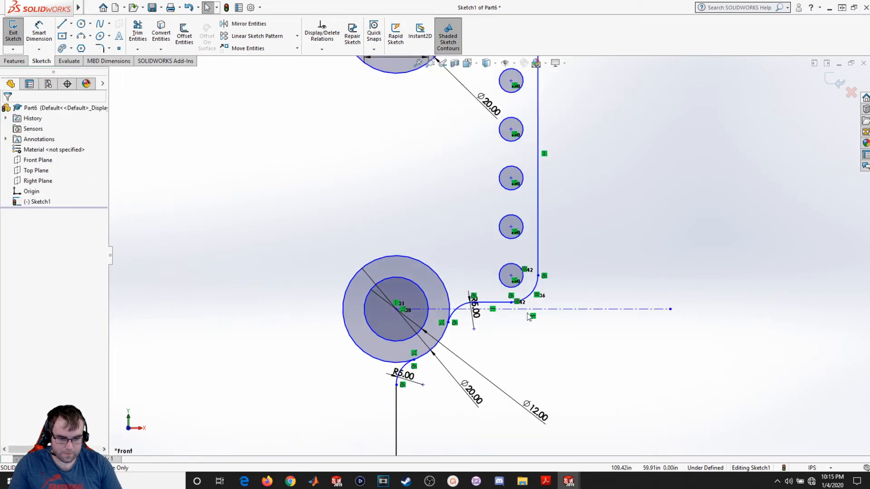
{"action": "left_click_drag", "start_coordinate": [398, 311], "coordinate": [398, 292]}
{"action": "left_click", "coordinate": [505, 284]}
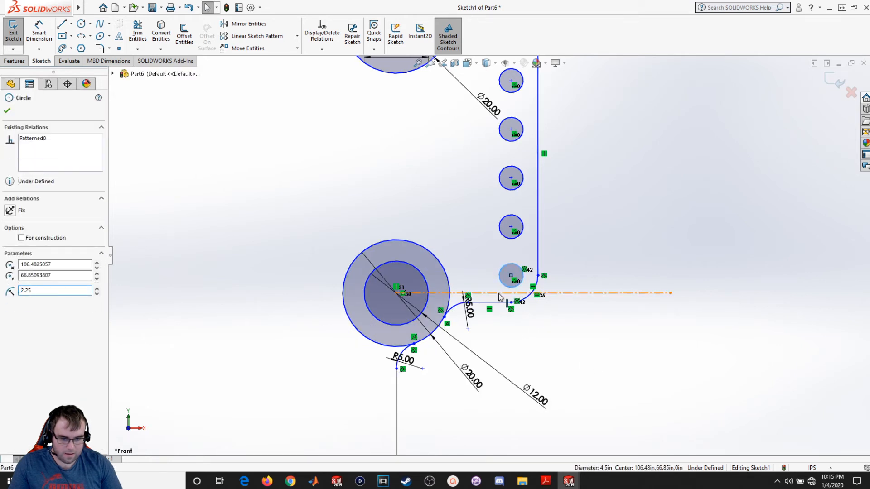
{"action": "left_click", "coordinate": [500, 293], "text": "ctrl"}
{"action": "left_click", "coordinate": [27, 265]}
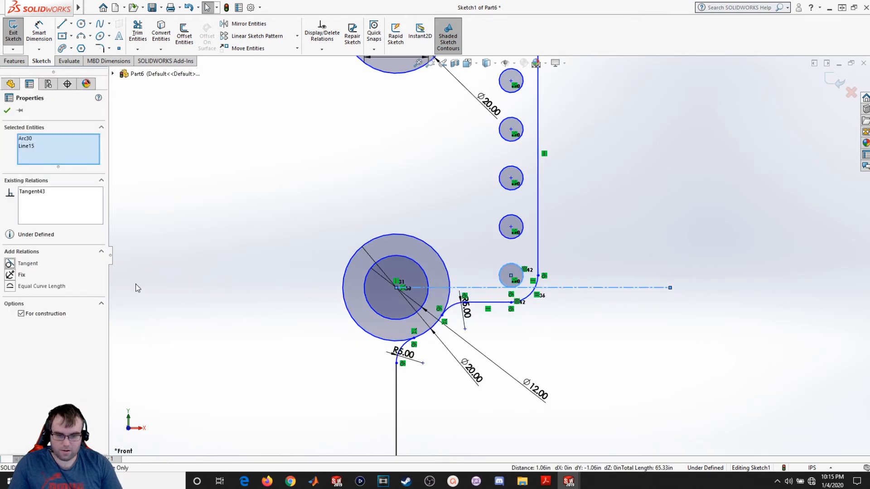
{"action": "left_click", "coordinate": [199, 336]}
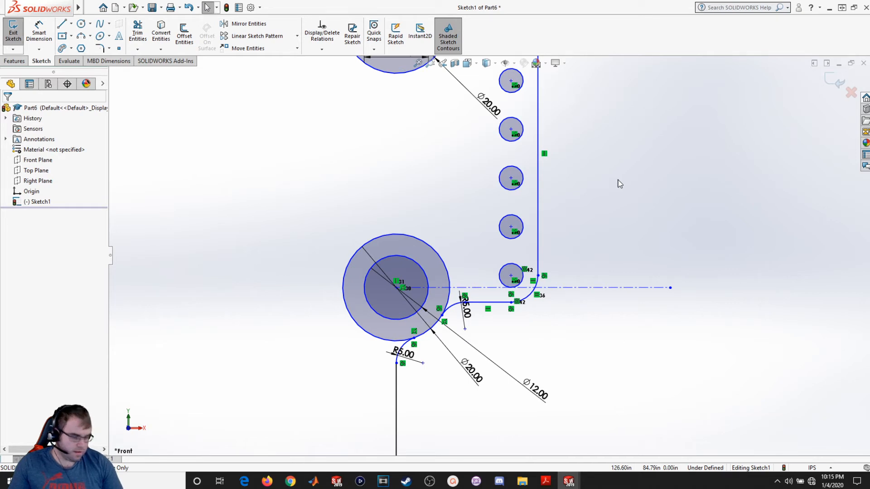
- Try to dimension the distance between the two horizontal centerlines as 46, then delete that dimension
{"action": "left_click", "coordinate": [39, 32]}
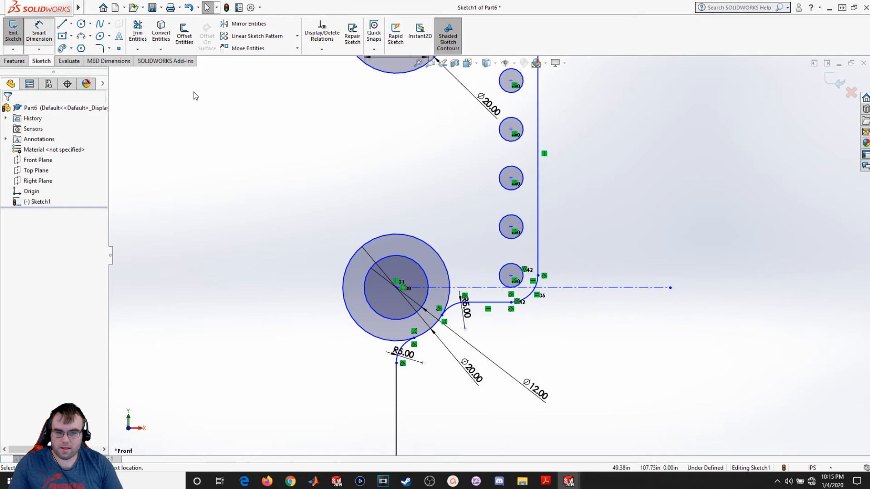
{"action": "left_click", "coordinate": [617, 289]}
{"action": "scroll", "coordinate": [616, 267], "scroll_direction": "up", "scroll_amount": 2}
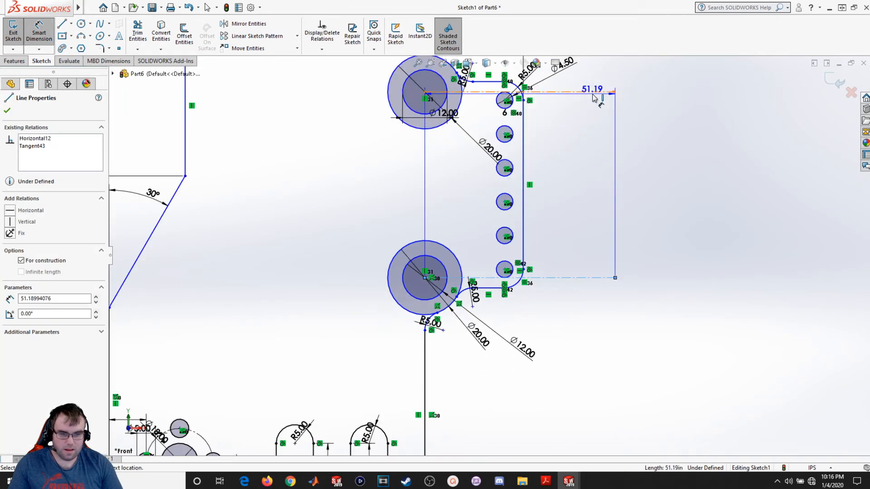
{"action": "left_click", "coordinate": [593, 92]}
{"action": "left_click", "coordinate": [696, 187]}
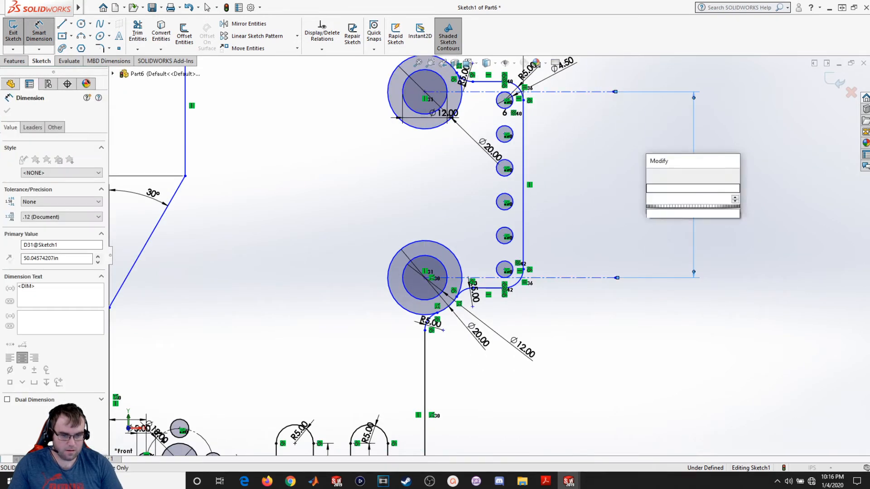
{"action": "key", "text": "Return"}
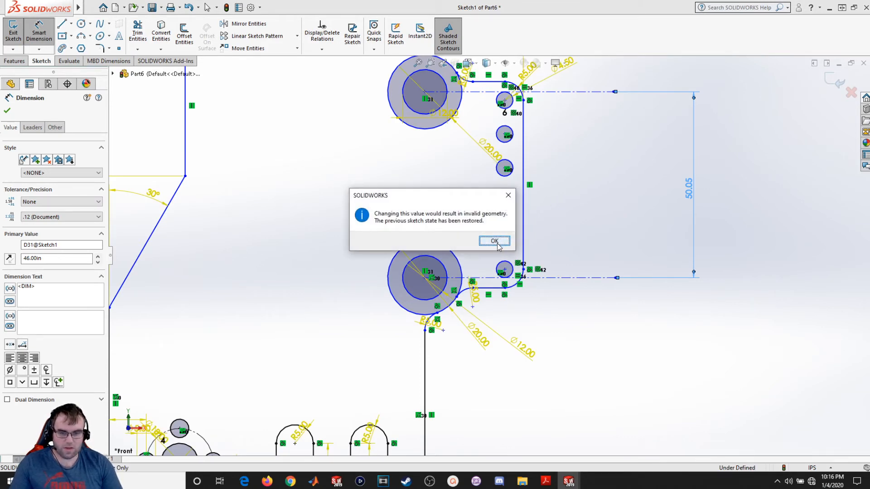
{"action": "left_click", "coordinate": [508, 197]}
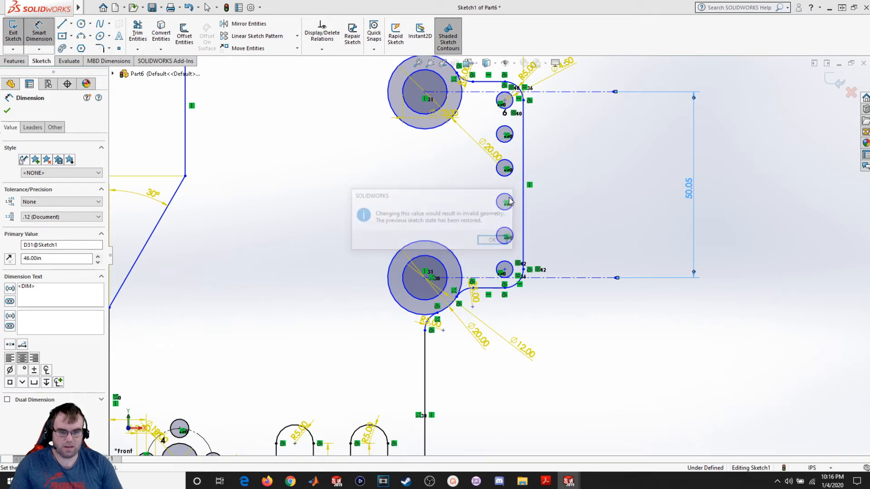
{"action": "left_click", "coordinate": [7, 110]}
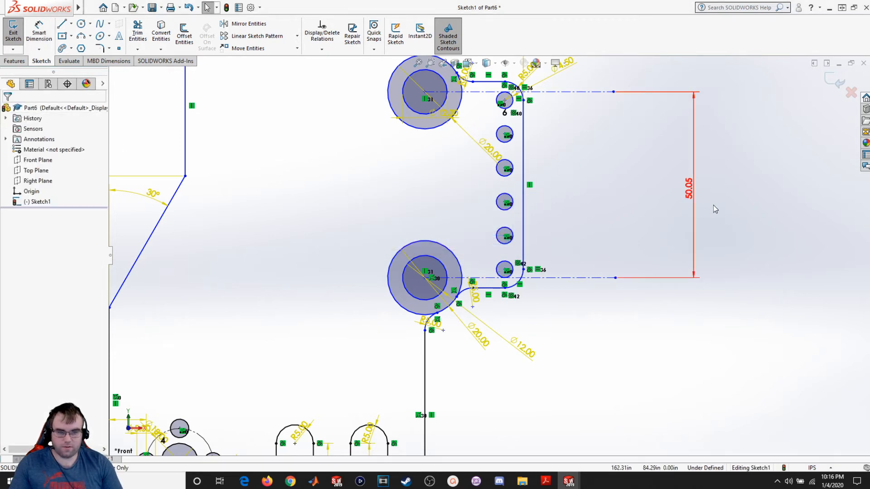
{"action": "right_click", "coordinate": [689, 186]}
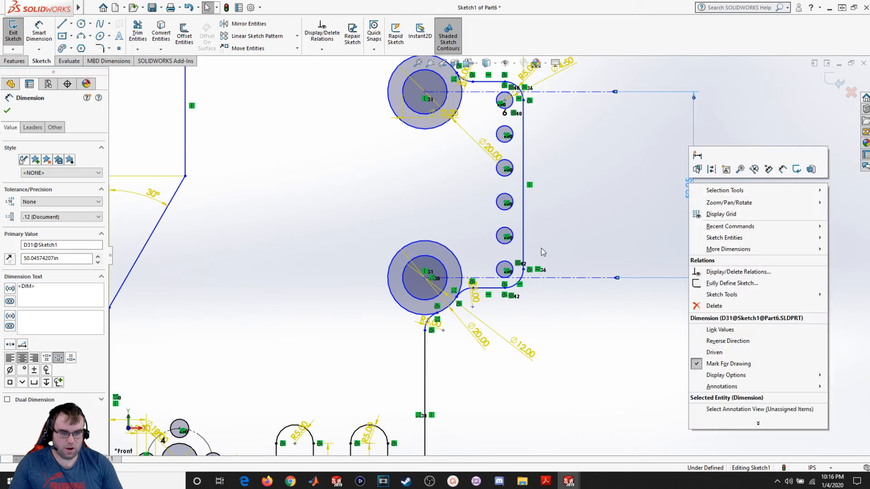
{"action": "left_click", "coordinate": [715, 306]}
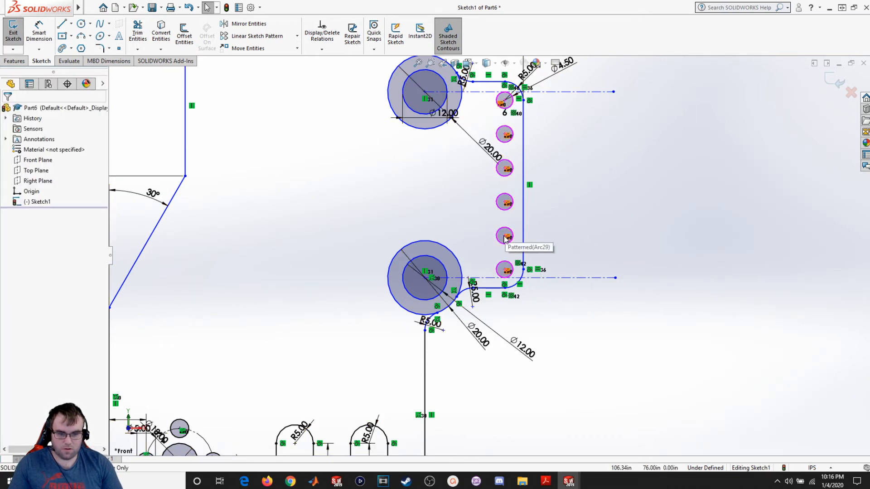
- Drag the bottom patterned circle's center to test how freely the pattern moves
{"action": "scroll", "coordinate": [483, 254], "scroll_direction": "down", "scroll_amount": 3}
{"action": "scroll", "coordinate": [504, 263], "scroll_direction": "down", "scroll_amount": 3}
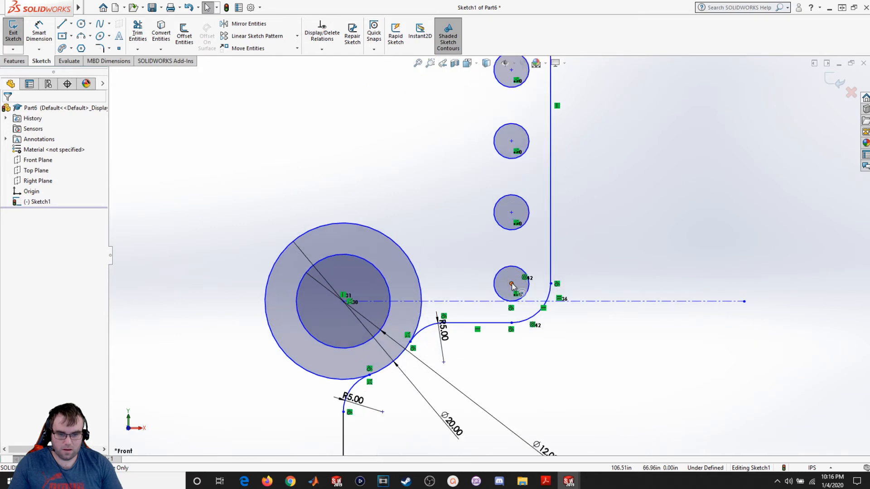
{"action": "mouse_move", "coordinate": [512, 285]}
{"action": "left_mouse_down"}
{"action": "mouse_move", "coordinate": [509, 246]}
{"action": "mouse_move", "coordinate": [508, 276]}
{"action": "left_mouse_up"}
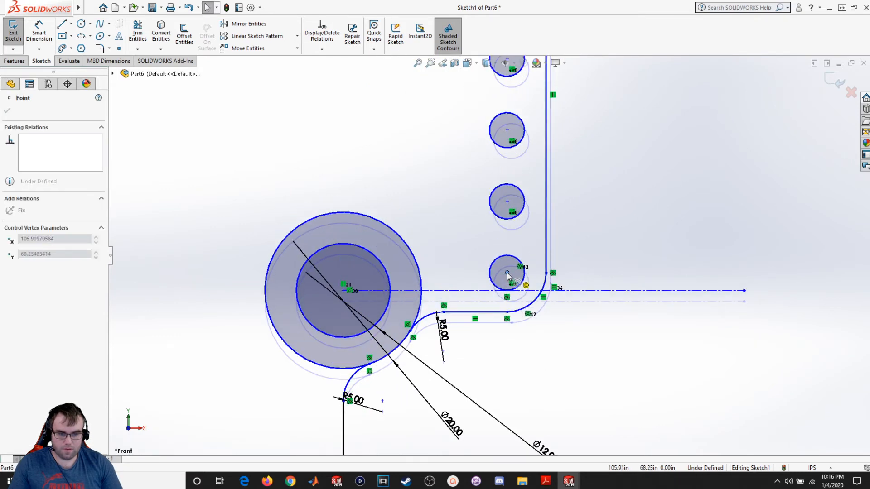
{"action": "scroll", "coordinate": [490, 256], "scroll_direction": "up", "scroll_amount": 3}
- Dimension the vertical spacing between the first two patterned circles' centers as 8.3
{"action": "left_click", "coordinate": [39, 30]}
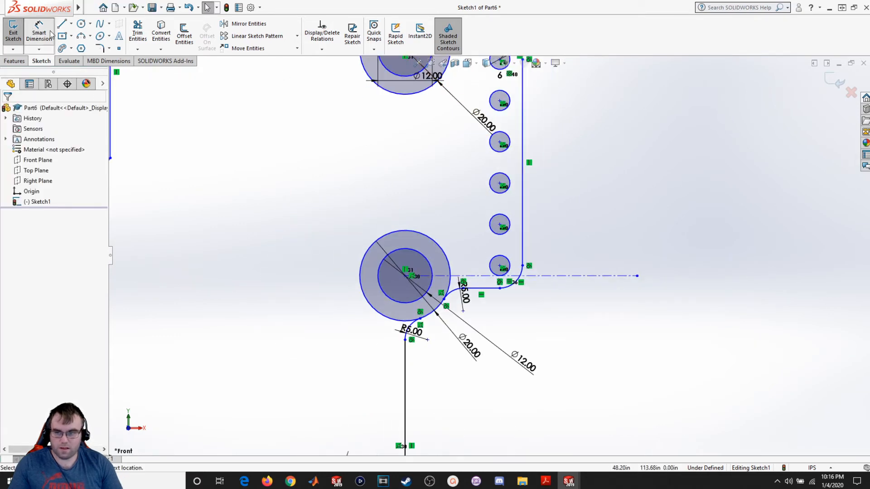
{"action": "scroll", "coordinate": [499, 113], "scroll_direction": "up", "scroll_amount": 2}
{"action": "scroll", "coordinate": [498, 116], "scroll_direction": "down", "scroll_amount": 5}
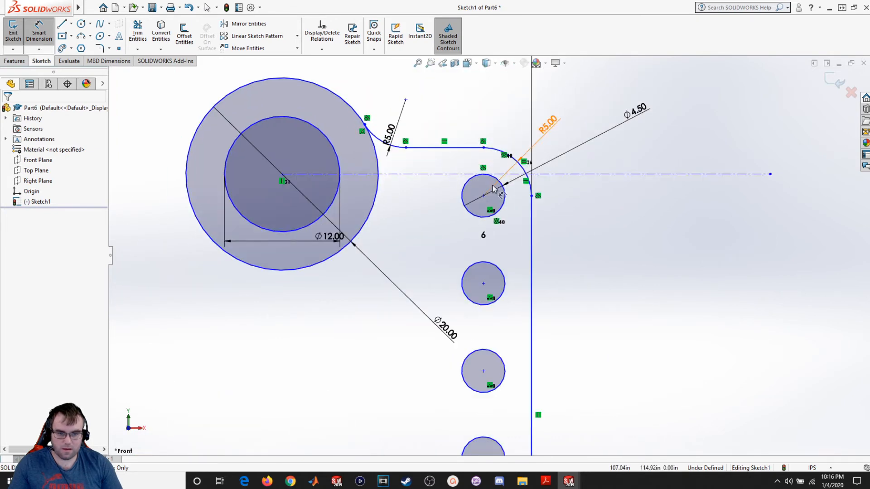
{"action": "left_click", "coordinate": [483, 196]}
{"action": "left_click", "coordinate": [483, 283]}
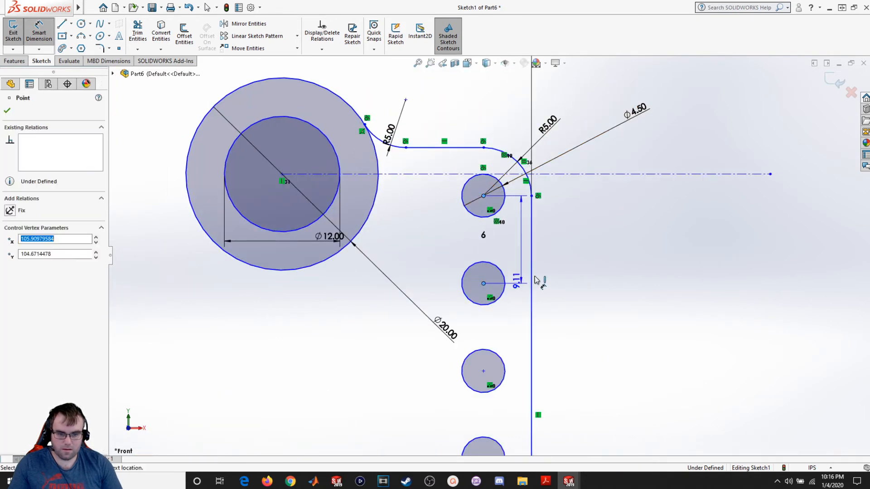
{"action": "left_click", "coordinate": [578, 263]}
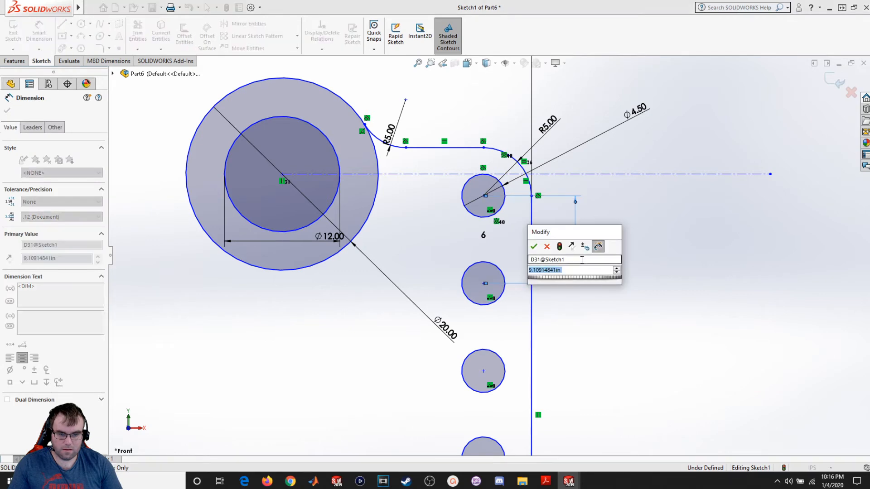
{"action": "type", "text": "8.3"}
{"action": "key", "text": "Return"}
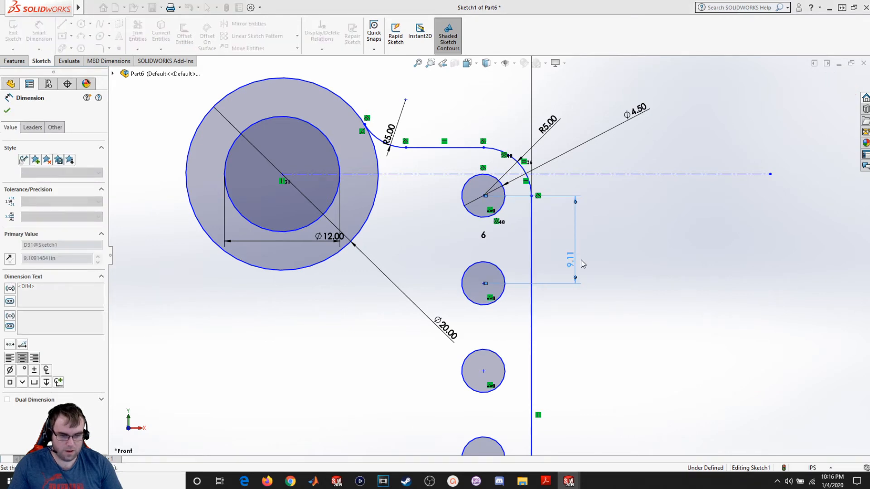
{"action": "scroll", "coordinate": [571, 357], "scroll_direction": "up", "scroll_amount": 6}
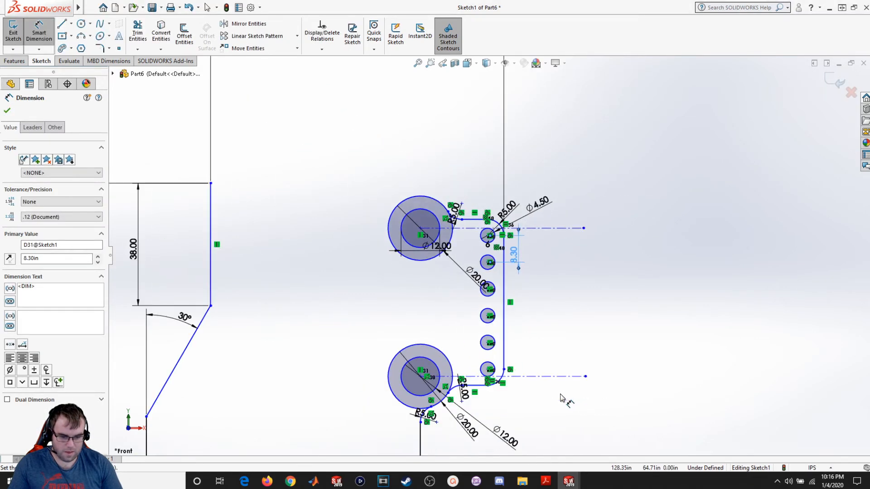
{"action": "scroll", "coordinate": [562, 395], "scroll_direction": "down", "scroll_amount": 2}
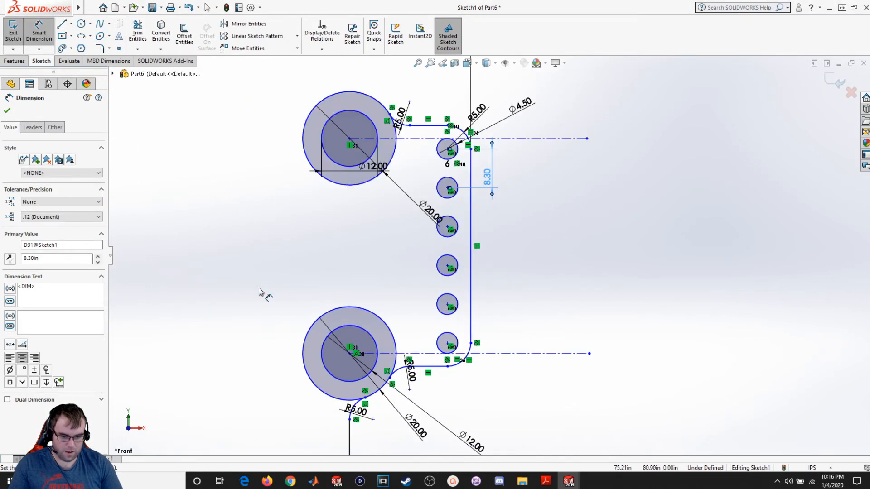
{"action": "left_click", "coordinate": [6, 111]}
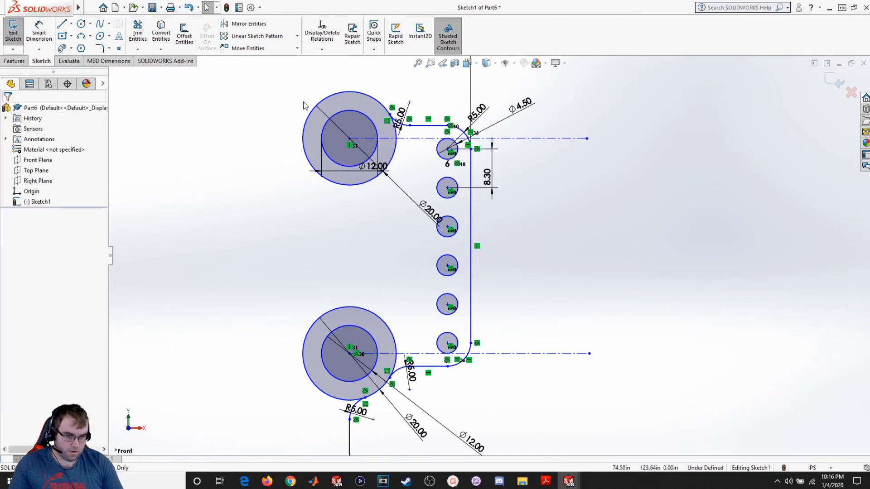
- Drag the upper horizontal centerline to check whether the sketch geometry moves
{"action": "left_click_drag", "start_coordinate": [555, 140], "coordinate": [556, 173]}
{"action": "scroll", "coordinate": [555, 266], "scroll_direction": "up", "scroll_amount": 5}
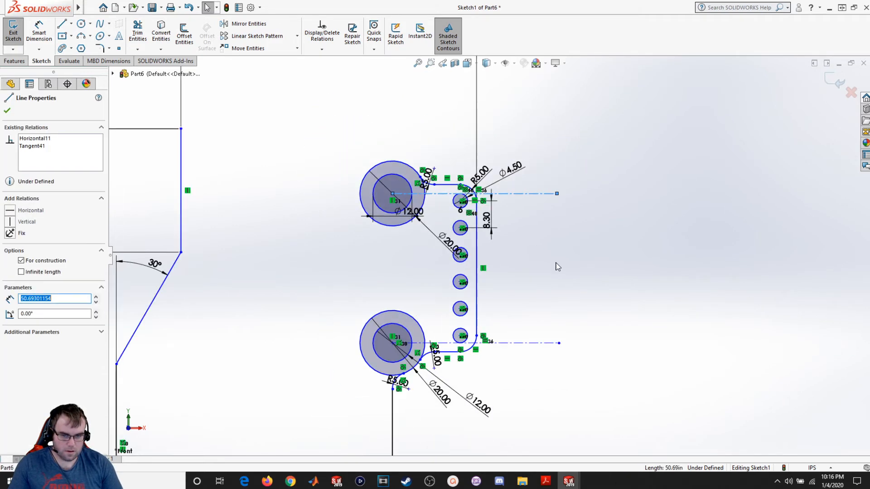
{"action": "scroll", "coordinate": [536, 299], "scroll_direction": "down", "scroll_amount": 2}
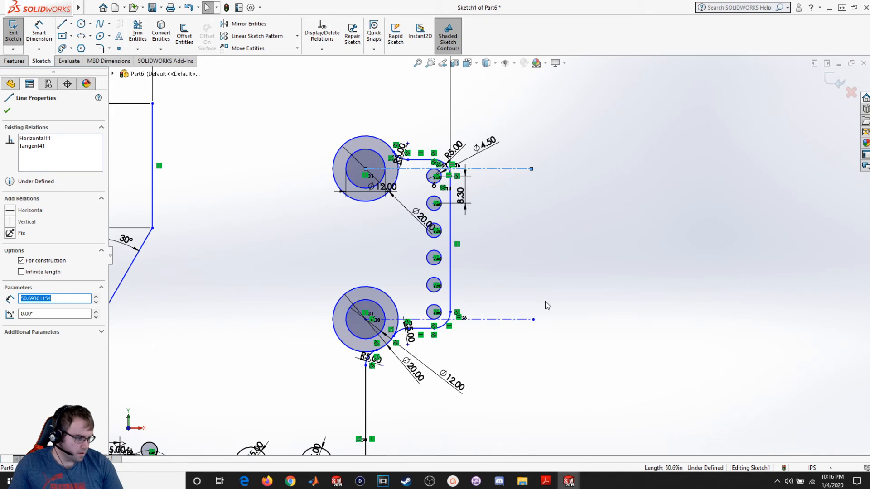
{"action": "scroll", "coordinate": [529, 298], "scroll_direction": "down", "scroll_amount": 2}
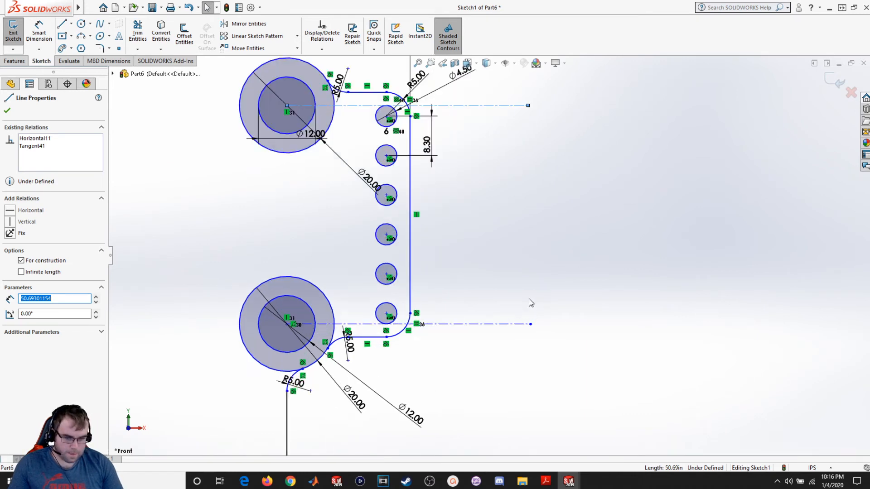
- Sketch a horizontal line about 17 mm long running left from the top of the upper boss's outer circle
{"action": "scroll", "coordinate": [474, 240], "scroll_direction": "up", "scroll_amount": 2}
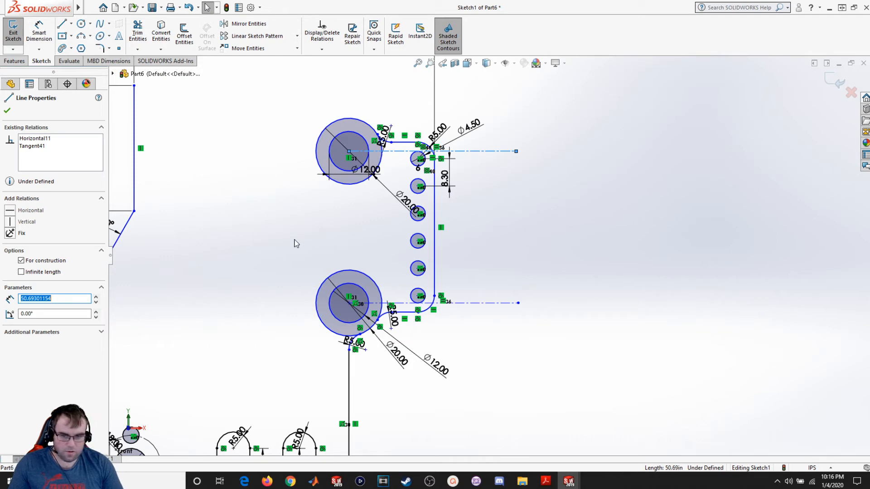
{"action": "scroll", "coordinate": [338, 170], "scroll_direction": "up", "scroll_amount": 2}
{"action": "scroll", "coordinate": [425, 145], "scroll_direction": "down", "scroll_amount": 3}
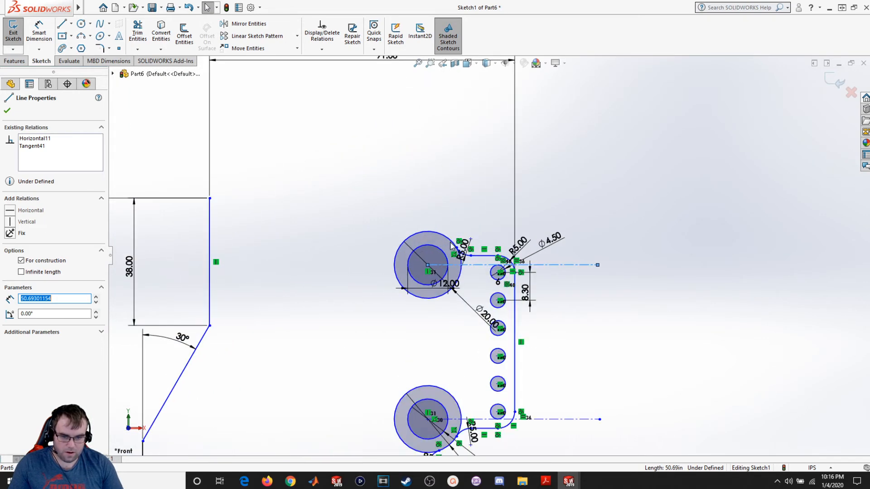
{"action": "scroll", "coordinate": [451, 246], "scroll_direction": "down", "scroll_amount": 1}
{"action": "scroll", "coordinate": [173, 265], "scroll_direction": "up", "scroll_amount": 2}
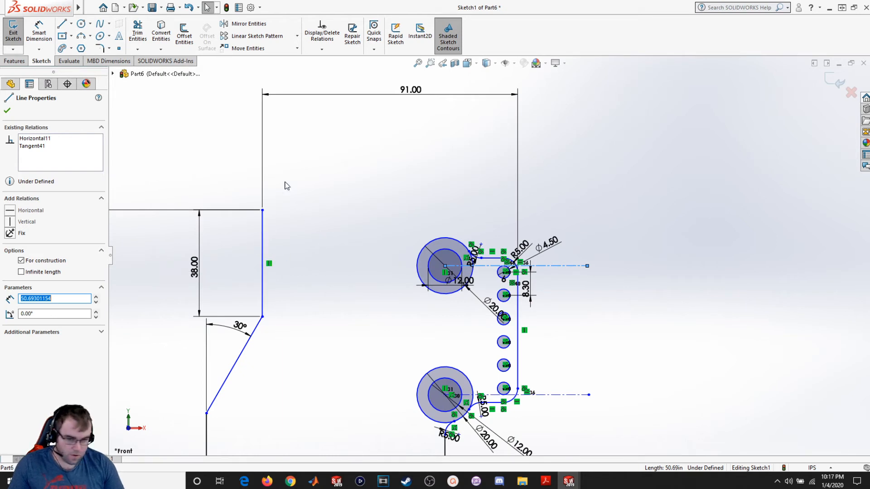
{"action": "left_click", "coordinate": [62, 25]}
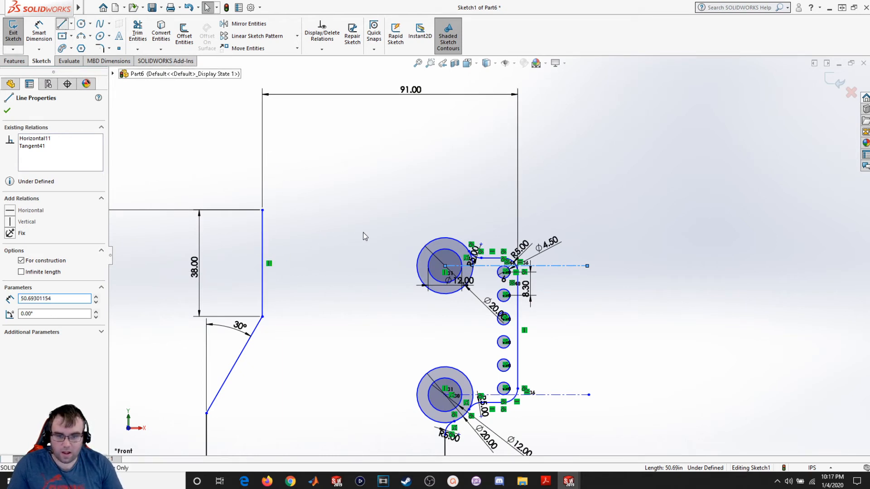
{"action": "left_click", "coordinate": [446, 238]}
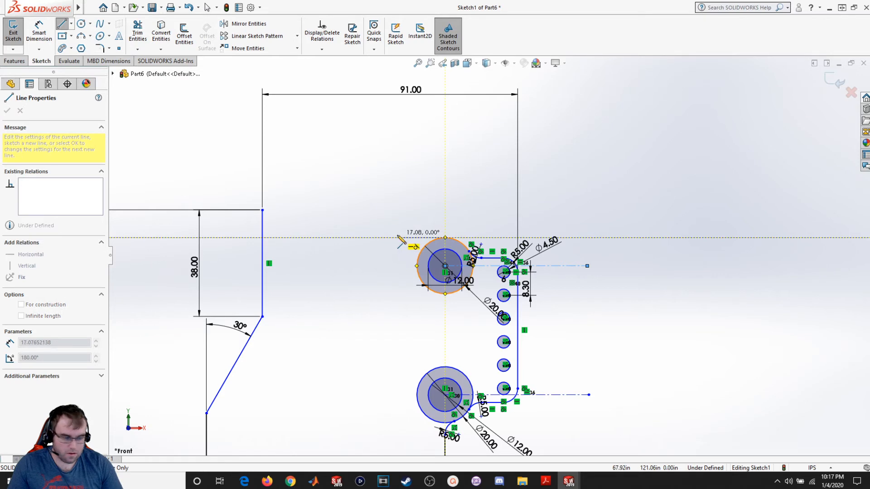
{"action": "left_click", "coordinate": [403, 238]}
{"action": "key", "text": "Escape"}
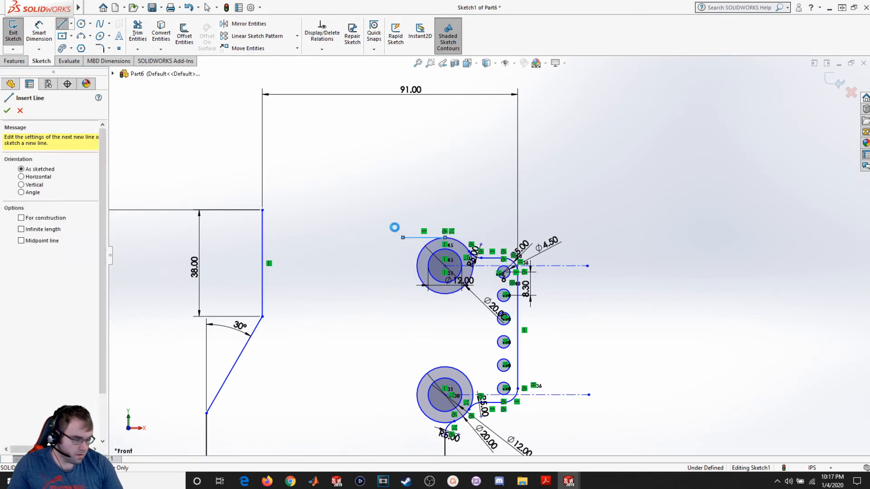
{"action": "key", "text": "Escape"}
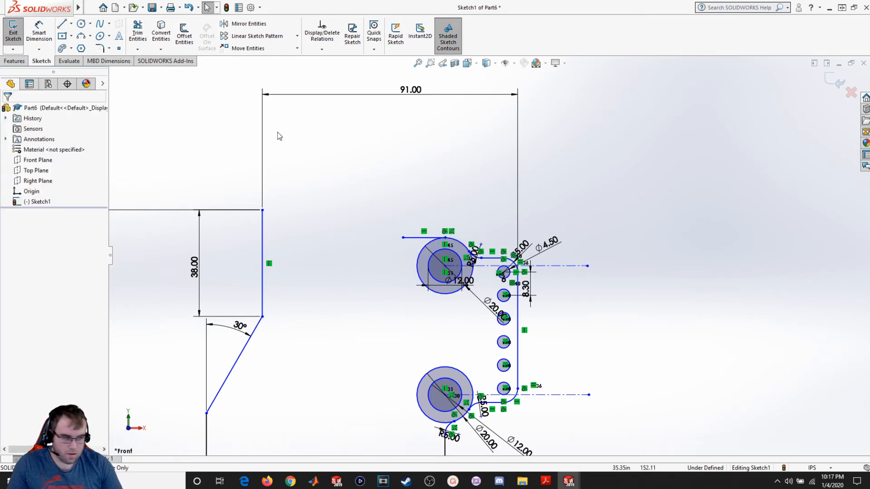
- Sketch a circle about 22 mm in diameter above and left of the upper boss
{"action": "left_click", "coordinate": [82, 25]}
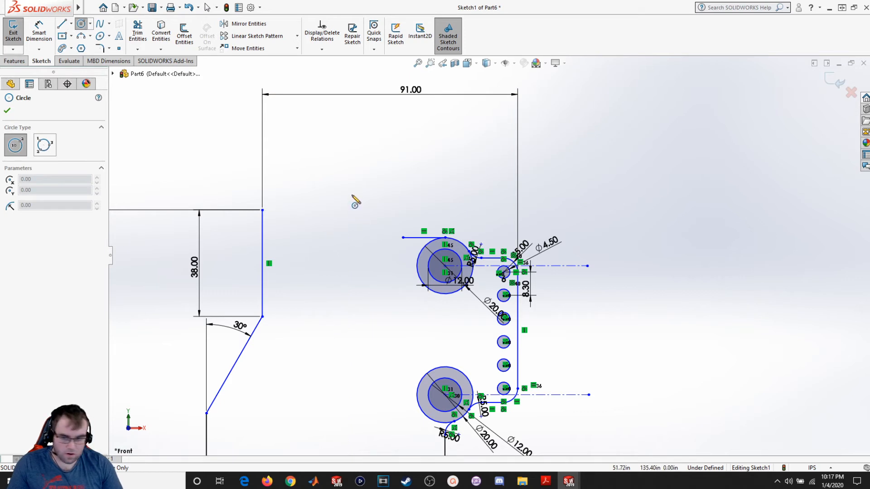
{"action": "left_click", "coordinate": [351, 186]}
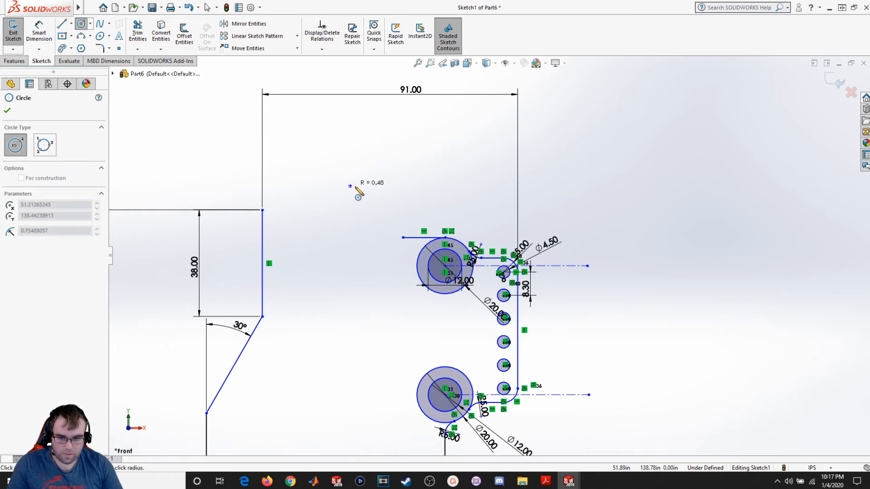
{"action": "left_click", "coordinate": [375, 208]}
{"action": "key", "text": "Escape"}
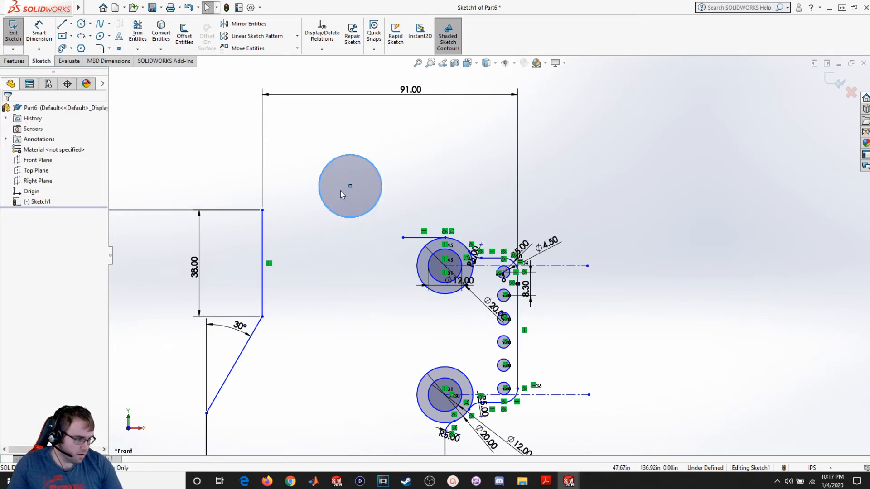
- Dimension the new circle's diameter as 20
{"action": "left_click", "coordinate": [39, 30]}
{"action": "left_click", "coordinate": [356, 155]}
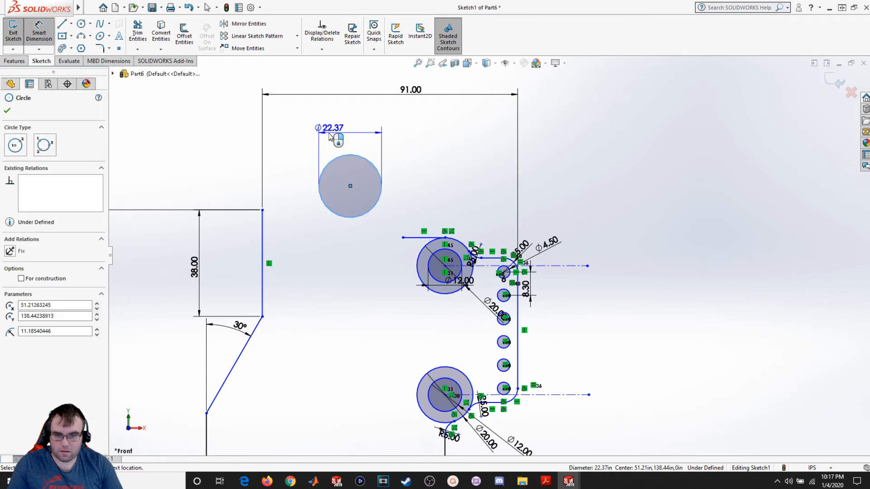
{"action": "left_click", "coordinate": [329, 135]}
{"action": "type", "text": "20"}
{"action": "key", "text": "Return"}
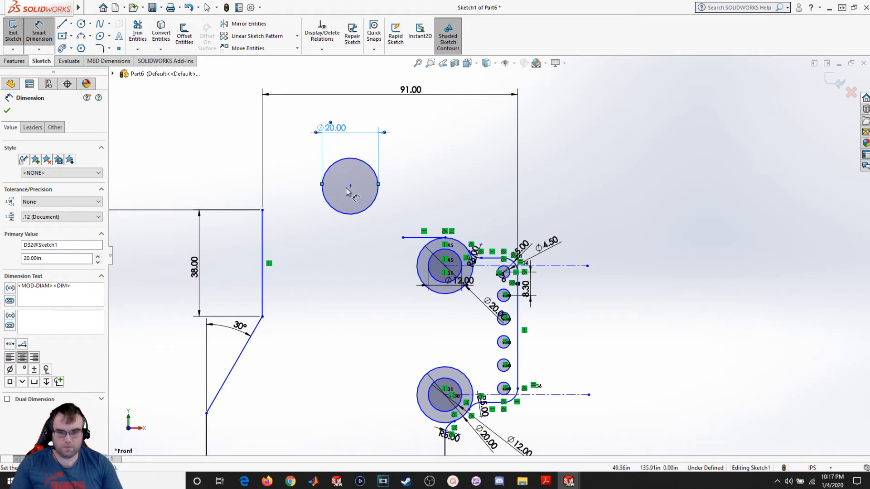
{"action": "left_click", "coordinate": [7, 110]}
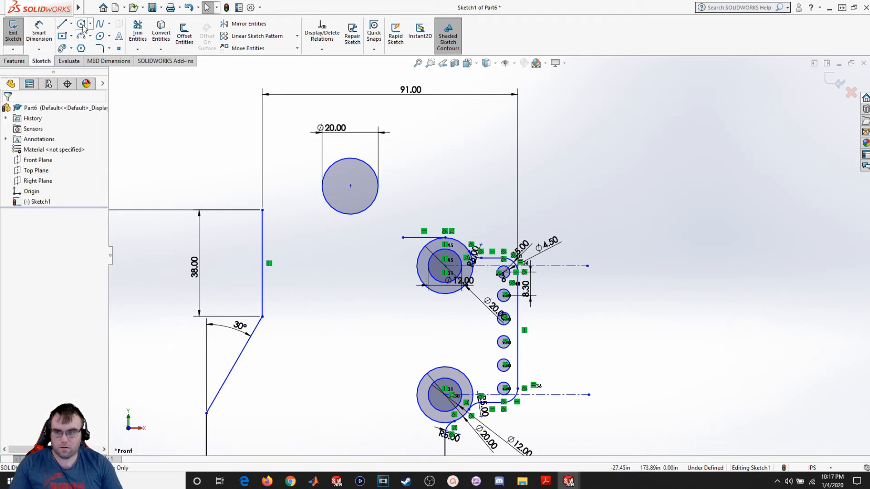
- Sketch a concentric circle inside the new 20 mm circle and dimension its diameter as 12
{"action": "left_click", "coordinate": [82, 24]}
{"action": "left_click", "coordinate": [351, 185]}
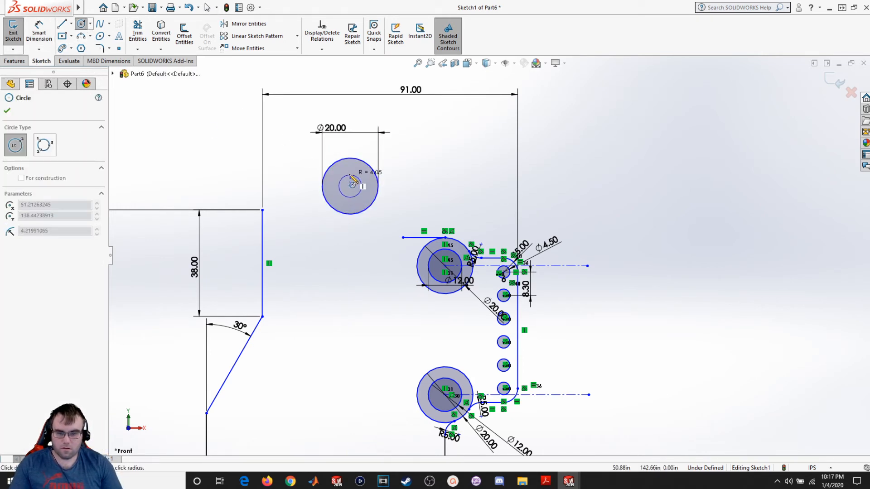
{"action": "left_click", "coordinate": [364, 185]}
{"action": "key", "text": "Escape"}
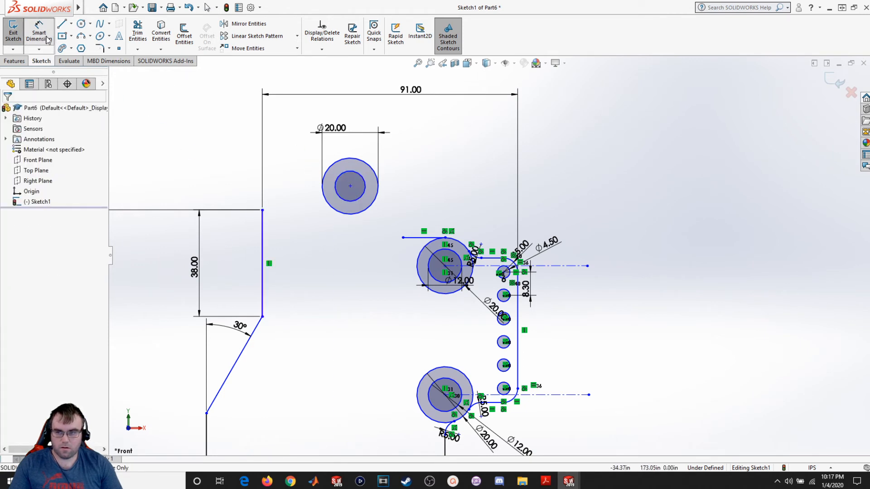
{"action": "left_click", "coordinate": [341, 176]}
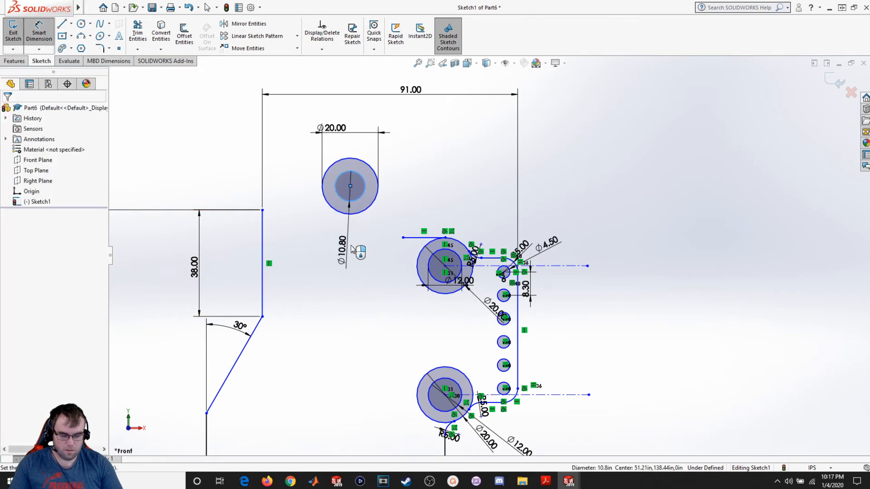
{"action": "left_click", "coordinate": [352, 249]}
{"action": "type", "text": "12"}
{"action": "key", "text": "Return"}
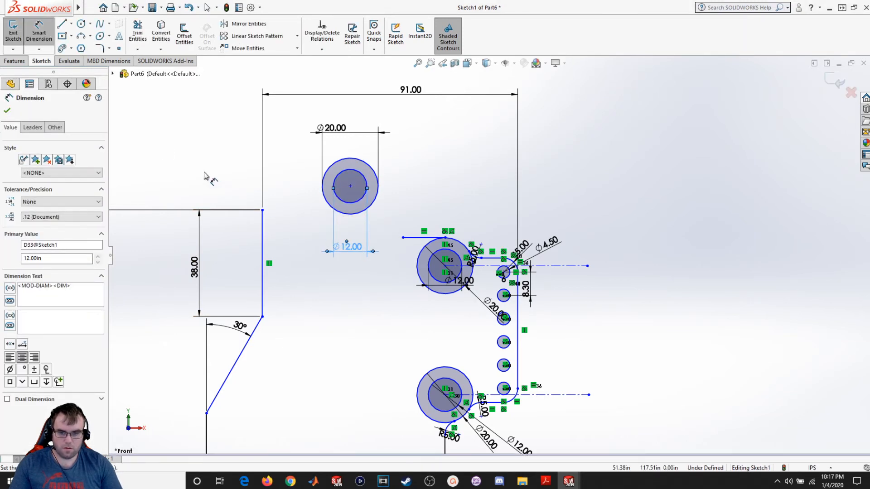
{"action": "left_click", "coordinate": [8, 111]}
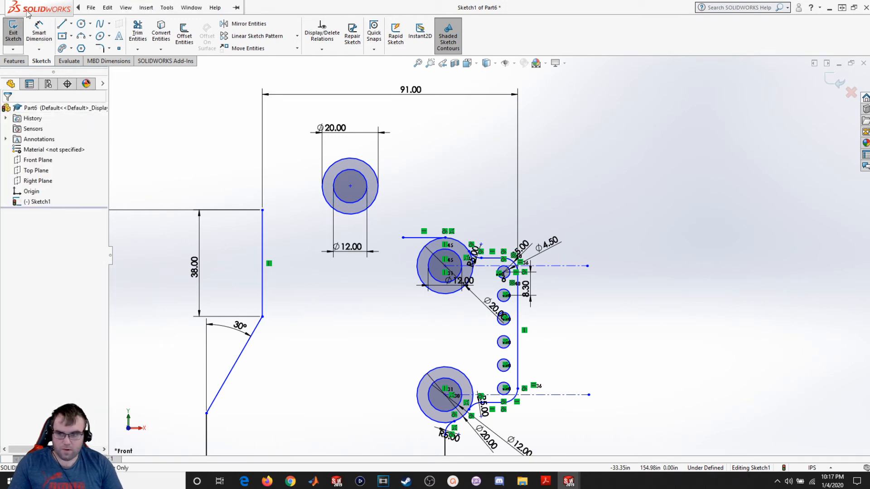
- Sketch an arc from the short line's left end to the right side of the new 20 mm circle
{"action": "left_click", "coordinate": [403, 238]}
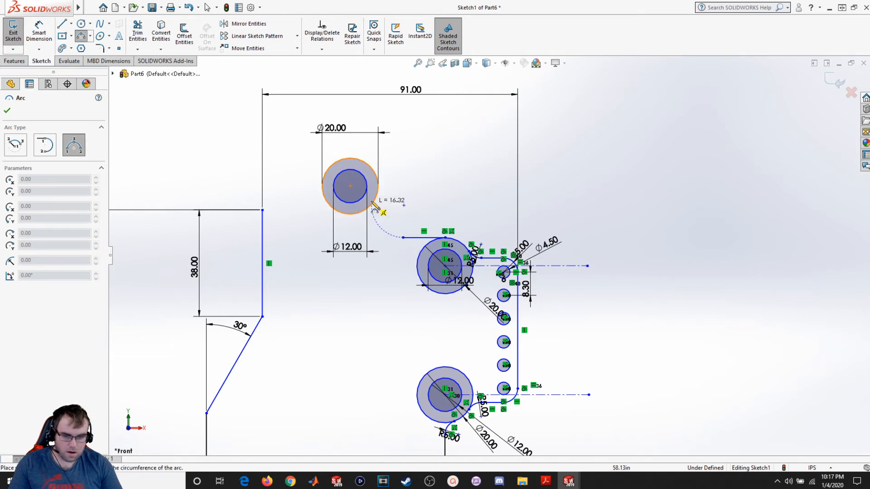
{"action": "scroll", "coordinate": [384, 200], "scroll_direction": "down", "scroll_amount": 2}
{"action": "scroll", "coordinate": [384, 200], "scroll_direction": "up", "scroll_amount": 5}
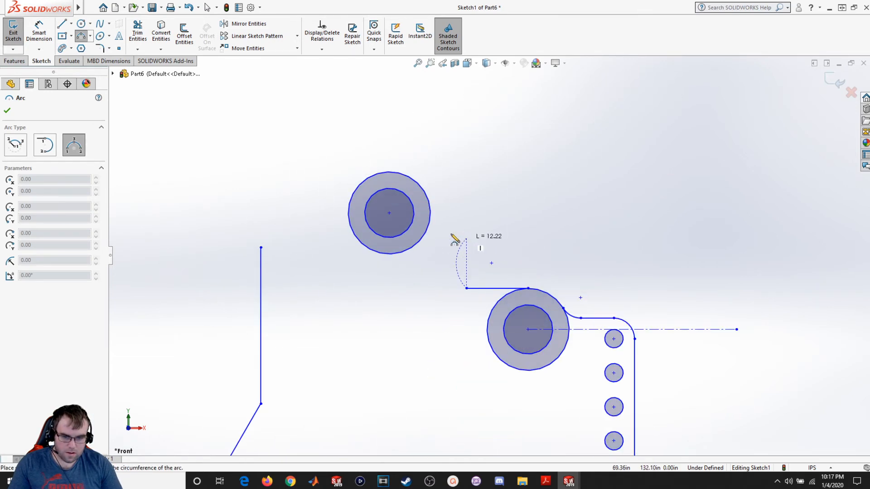
{"action": "left_click", "coordinate": [425, 209]}
{"action": "left_click", "coordinate": [437, 258]}
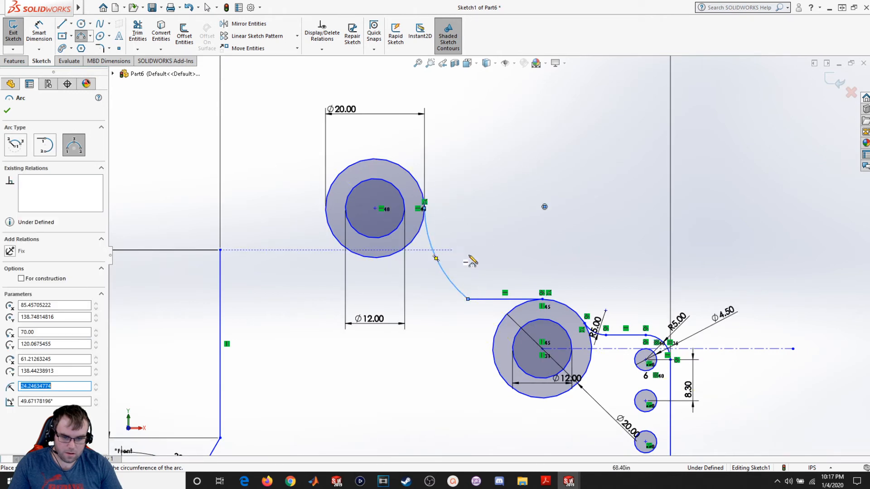
{"action": "key", "text": "Escape"}
- Make the new arc tangent to both the short horizontal line and the 20 mm circle
{"action": "left_click", "coordinate": [463, 298]}
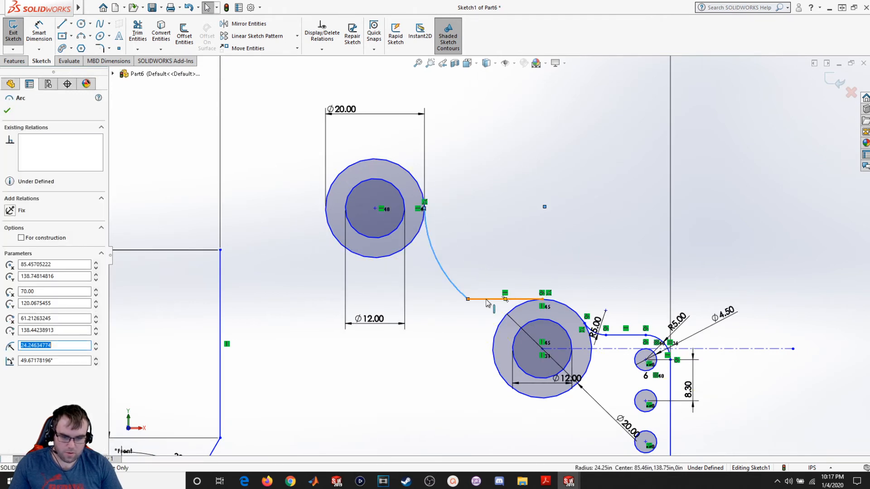
{"action": "left_click", "coordinate": [485, 299], "text": "ctrl"}
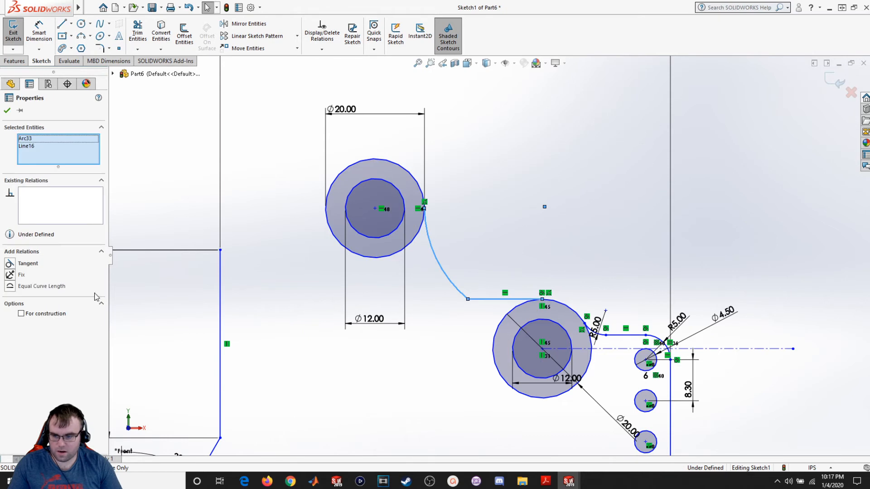
{"action": "left_click", "coordinate": [32, 264]}
{"action": "key", "text": "Escape"}
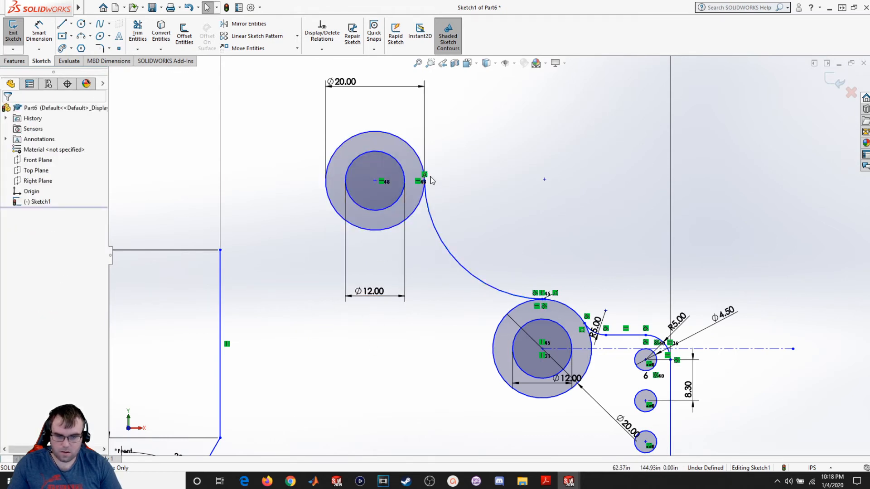
{"action": "scroll", "coordinate": [431, 180], "scroll_direction": "down", "scroll_amount": 4}
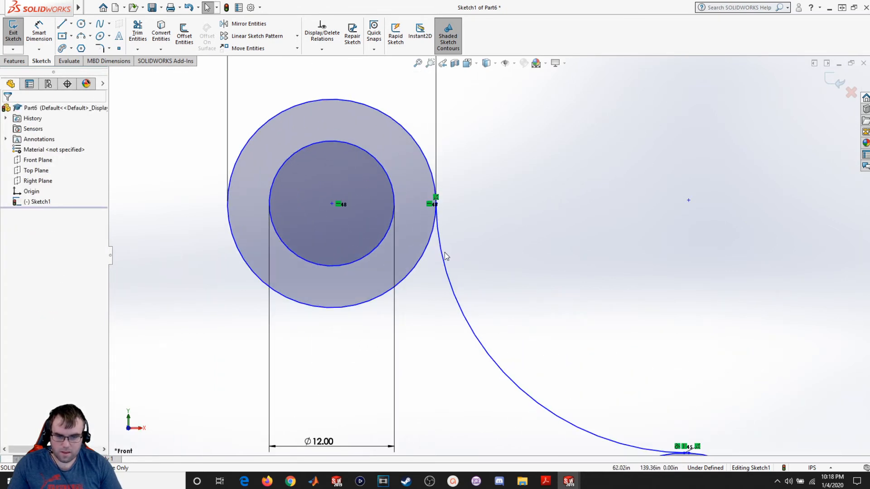
{"action": "left_click", "coordinate": [422, 163]}
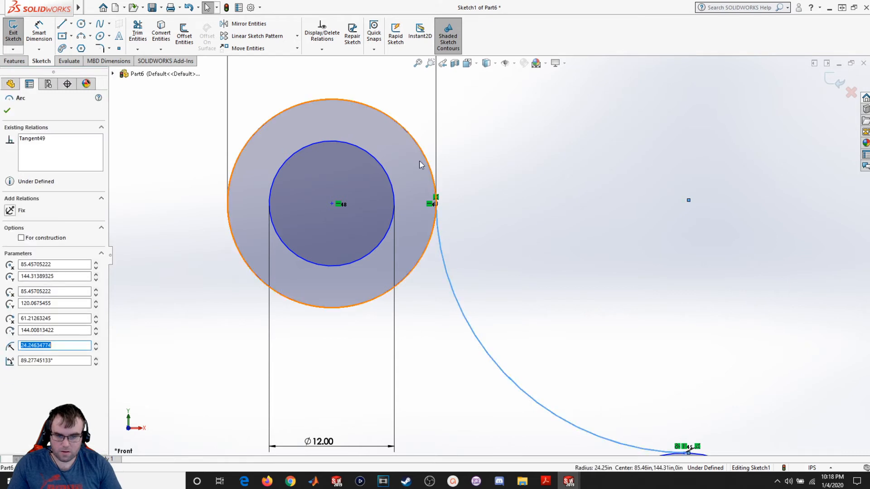
{"action": "left_click", "coordinate": [379, 169], "text": "ctrl"}
{"action": "left_click", "coordinate": [19, 277]}
{"action": "left_click", "coordinate": [357, 322]}
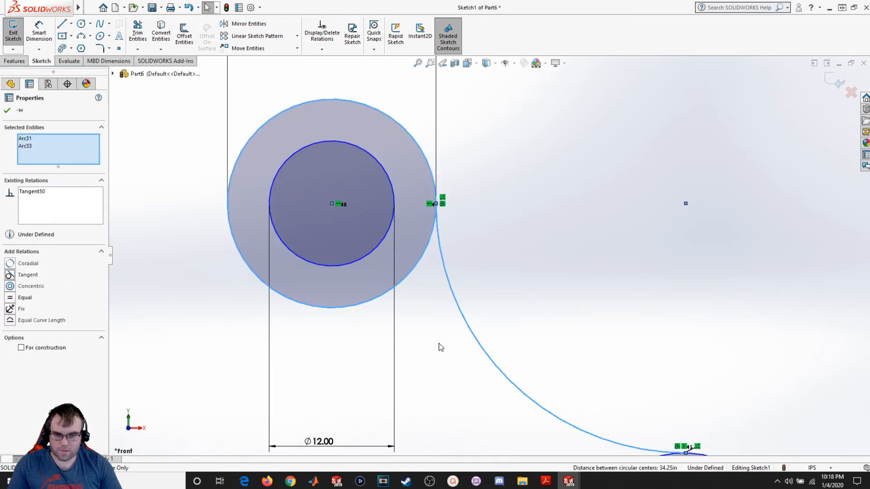
- Dimension the connecting arc's radius as 5
{"action": "scroll", "coordinate": [437, 345], "scroll_direction": "up", "scroll_amount": 2}
{"action": "scroll", "coordinate": [542, 387], "scroll_direction": "up", "scroll_amount": 1}
{"action": "scroll", "coordinate": [534, 384], "scroll_direction": "down", "scroll_amount": 4}
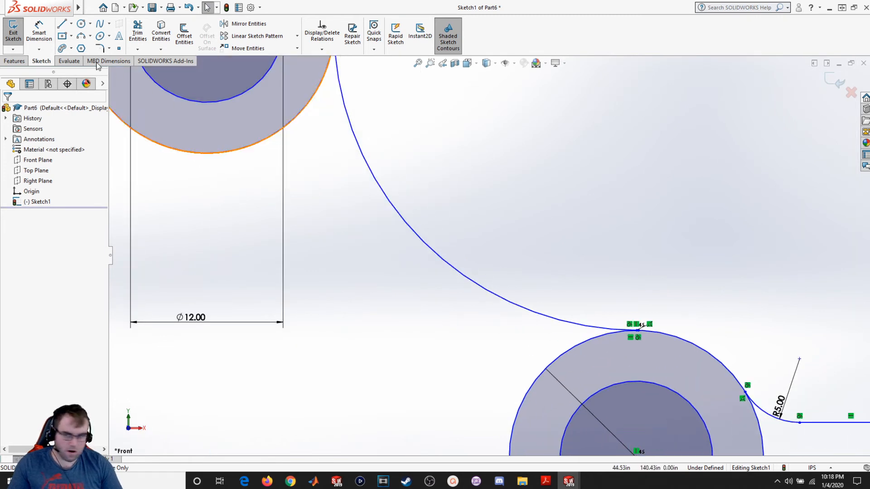
{"action": "left_click", "coordinate": [39, 32]}
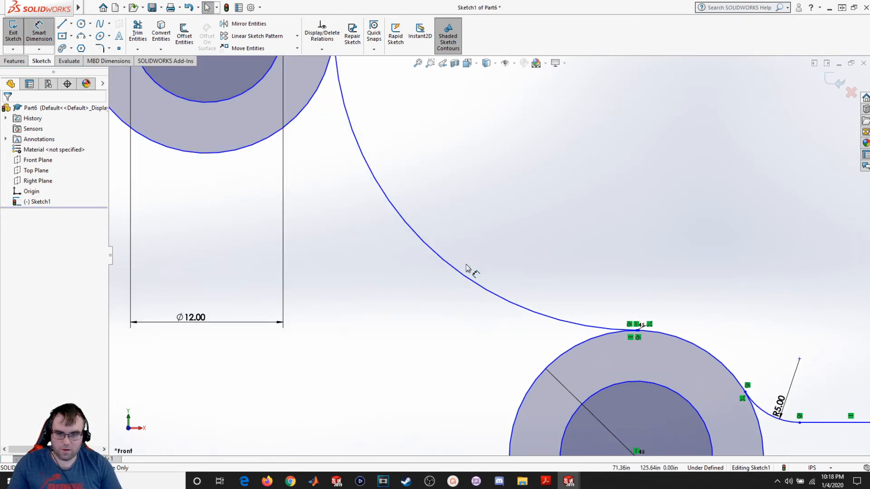
{"action": "left_click", "coordinate": [489, 257]}
{"action": "left_click", "coordinate": [487, 253]}
{"action": "type", "text": "5"}
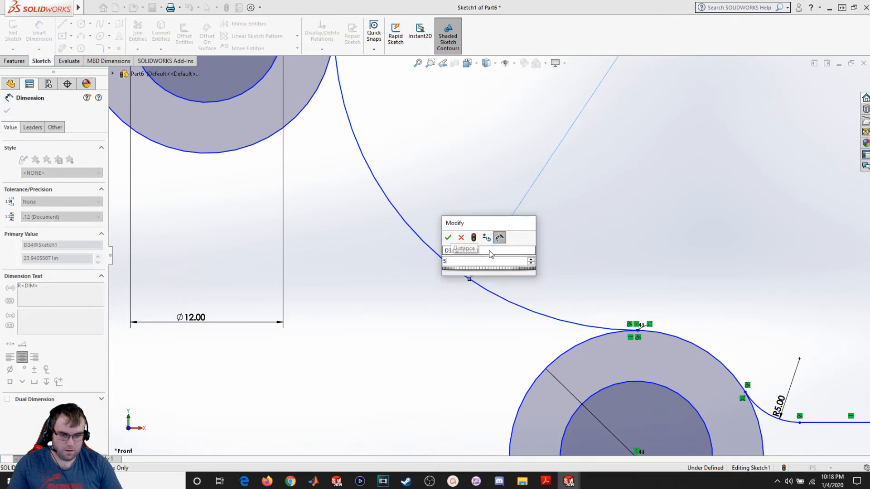
{"action": "key", "text": "Return"}
{"action": "scroll", "coordinate": [478, 273], "scroll_direction": "down", "scroll_amount": 1}
{"action": "scroll", "coordinate": [477, 278], "scroll_direction": "up", "scroll_amount": 1}
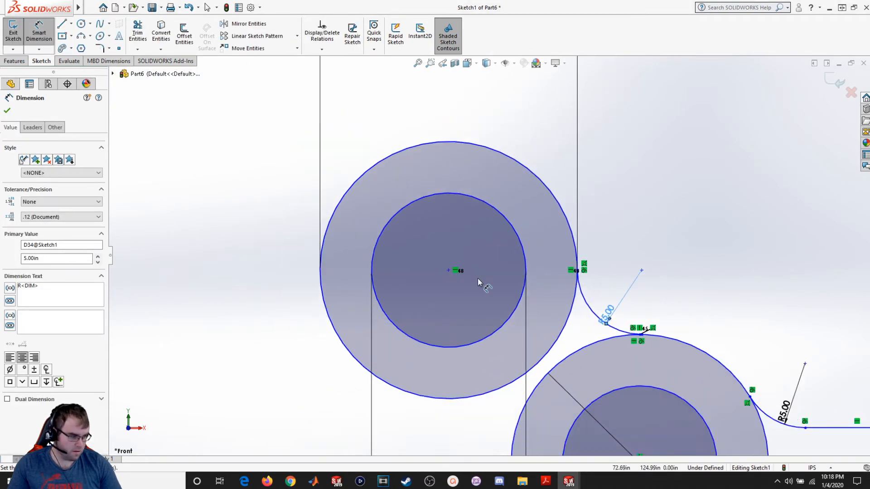
{"action": "scroll", "coordinate": [478, 278], "scroll_direction": "up", "scroll_amount": 1}
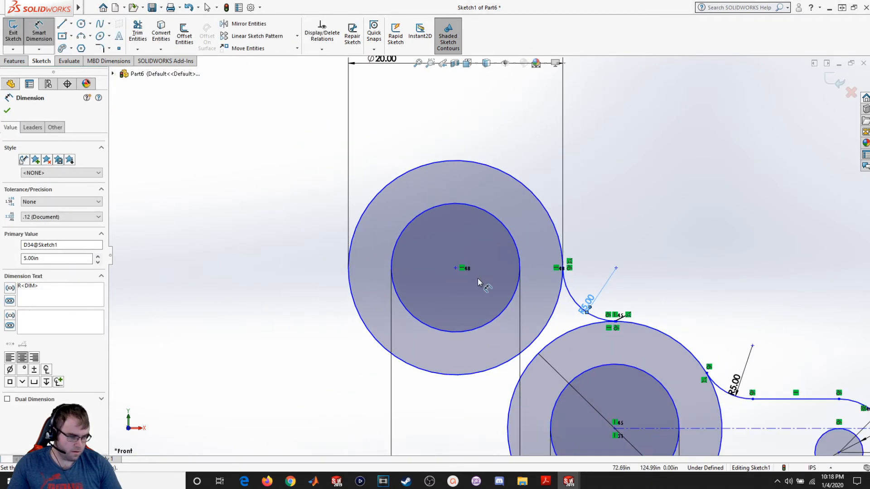
{"action": "left_click", "coordinate": [7, 111]}
- Drag the new boss's center to test how freely it moves, then select the outline's upper corner point
{"action": "left_click_drag", "start_coordinate": [455, 268], "coordinate": [210, 274]}
{"action": "scroll", "coordinate": [392, 290], "scroll_direction": "up", "scroll_amount": 3}
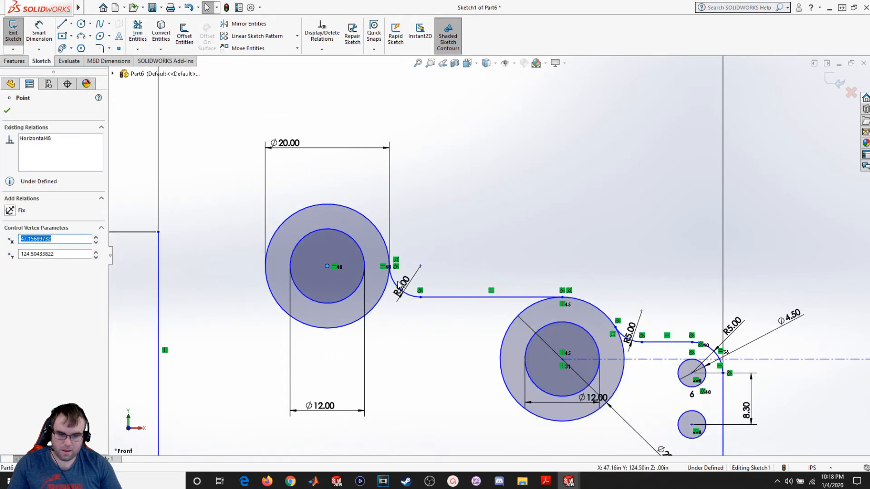
{"action": "scroll", "coordinate": [398, 284], "scroll_direction": "up", "scroll_amount": 1}
{"action": "scroll", "coordinate": [398, 284], "scroll_direction": "up", "scroll_amount": 1}
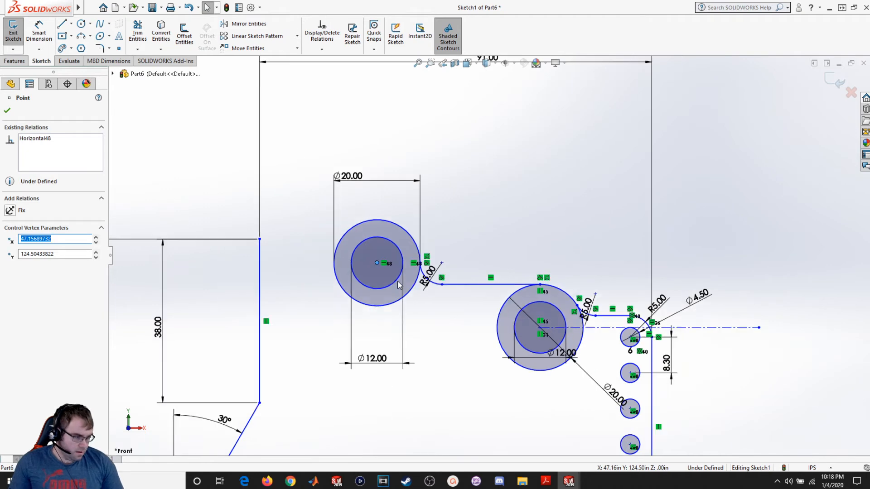
{"action": "left_click", "coordinate": [259, 239]}
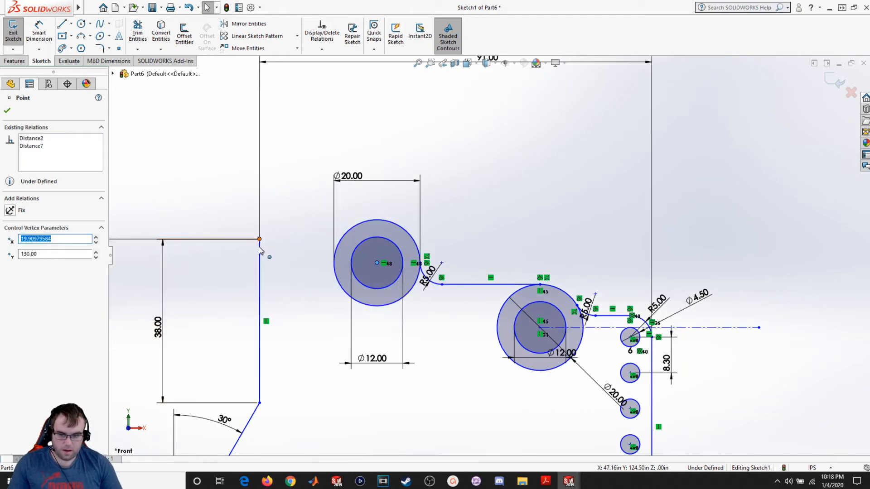
- Move the 20 mm boss upward and sketch a horizontal line about 11.4 long from the outline's upper corner
{"action": "left_click_drag", "start_coordinate": [380, 268], "coordinate": [381, 194]}
{"action": "left_click", "coordinate": [290, 245]}
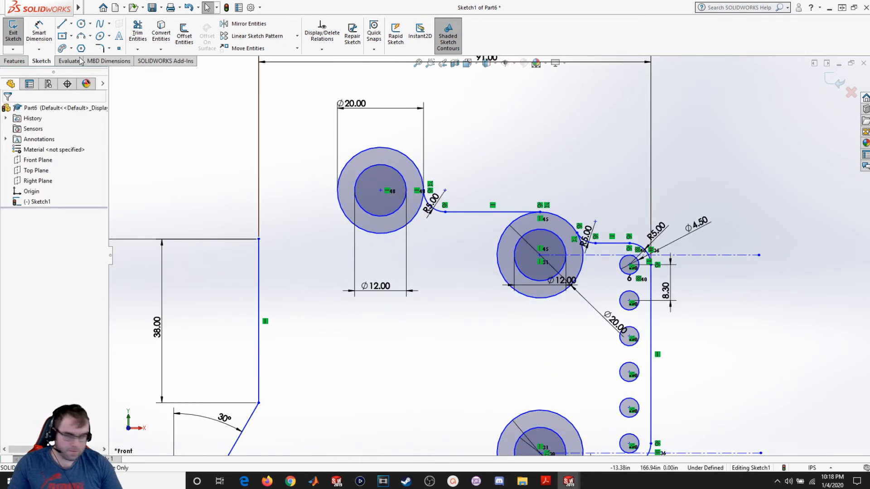
{"action": "left_click", "coordinate": [61, 25]}
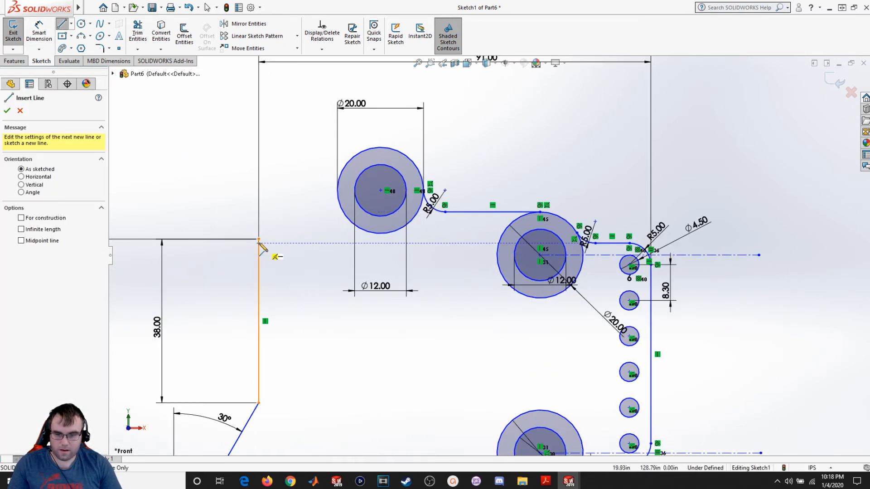
{"action": "left_click", "coordinate": [258, 239]}
{"action": "left_click", "coordinate": [308, 239]}
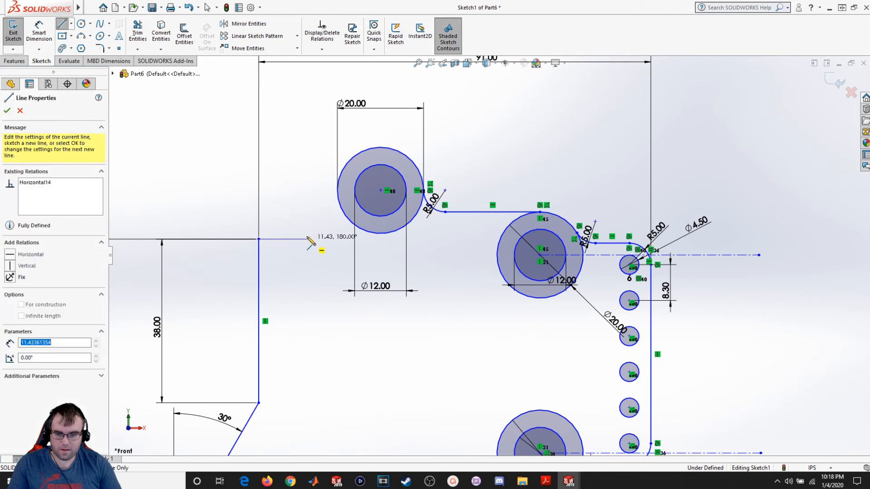
{"action": "key", "text": "Escape"}
- Sketch a three-point arc from the short line's right end to the left side of the 20 mm circle
{"action": "left_click", "coordinate": [82, 39]}
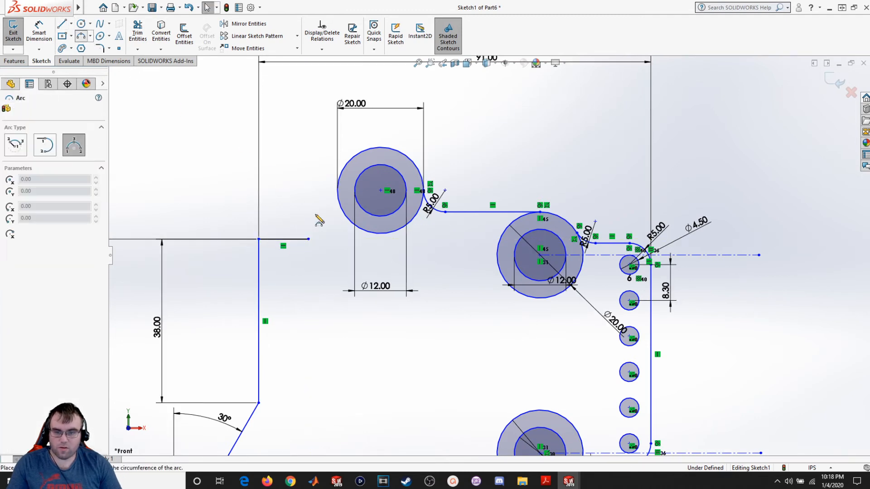
{"action": "left_click", "coordinate": [308, 239]}
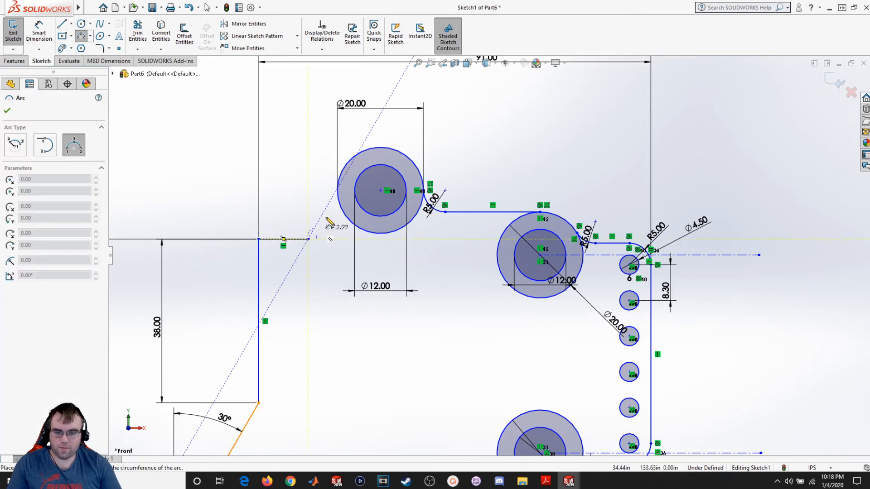
{"action": "left_click", "coordinate": [338, 191]}
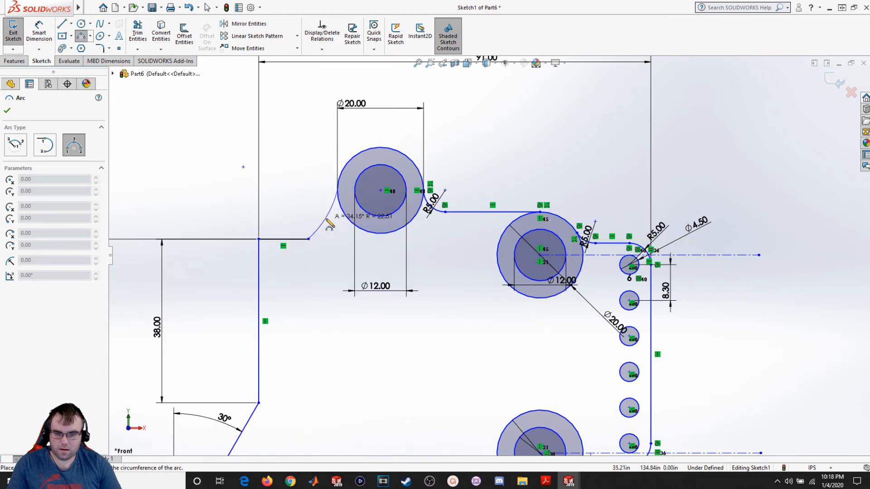
{"action": "left_click", "coordinate": [326, 221]}
{"action": "key", "text": "Escape"}
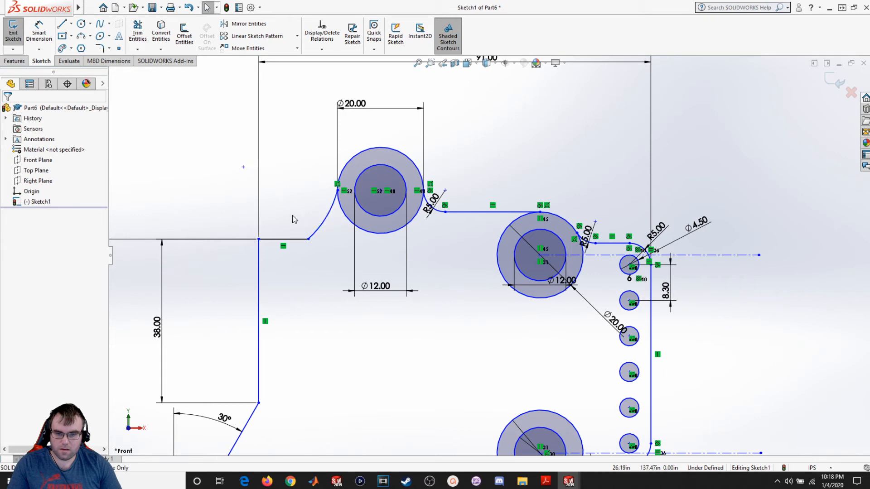
- Make the new arc tangent to the short horizontal line
{"action": "left_click", "coordinate": [314, 237]}
{"action": "left_click", "coordinate": [294, 238], "text": "ctrl"}
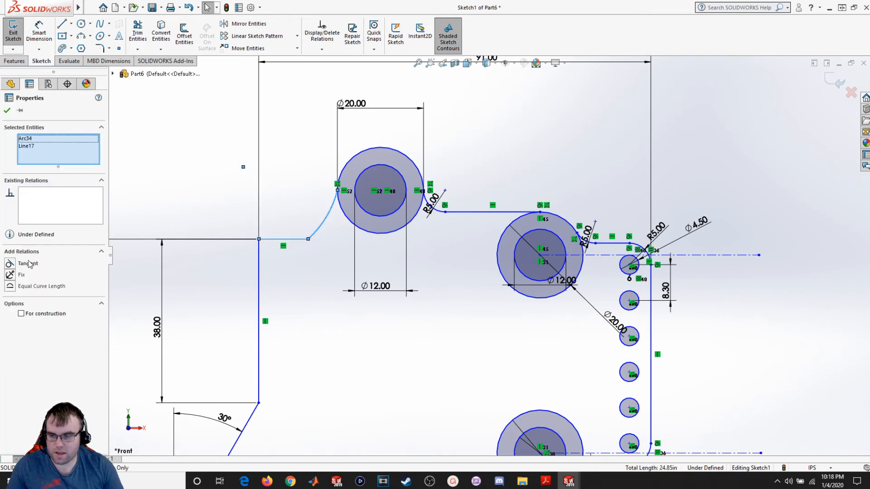
{"action": "left_click", "coordinate": [19, 265]}
{"action": "left_click", "coordinate": [322, 254]}
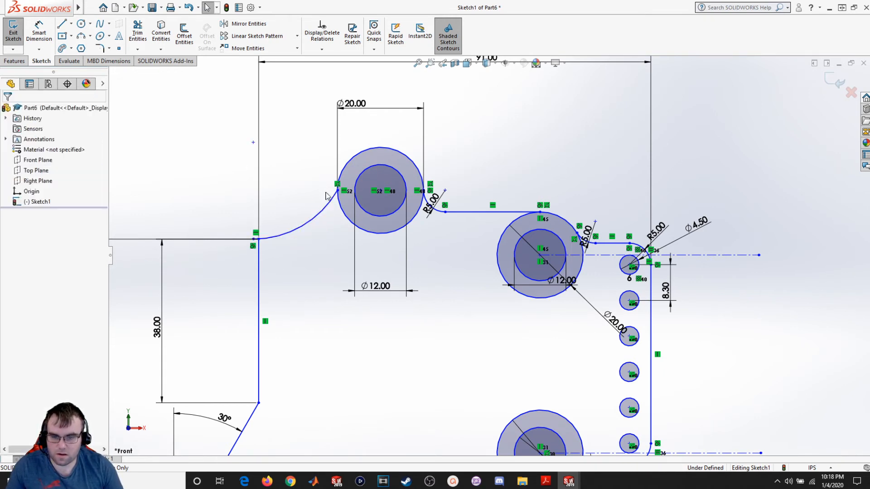
- Drag the arc's start point rightward and make the arc tangent to the 20 mm circle
{"action": "scroll", "coordinate": [281, 246], "scroll_direction": "down", "scroll_amount": 3}
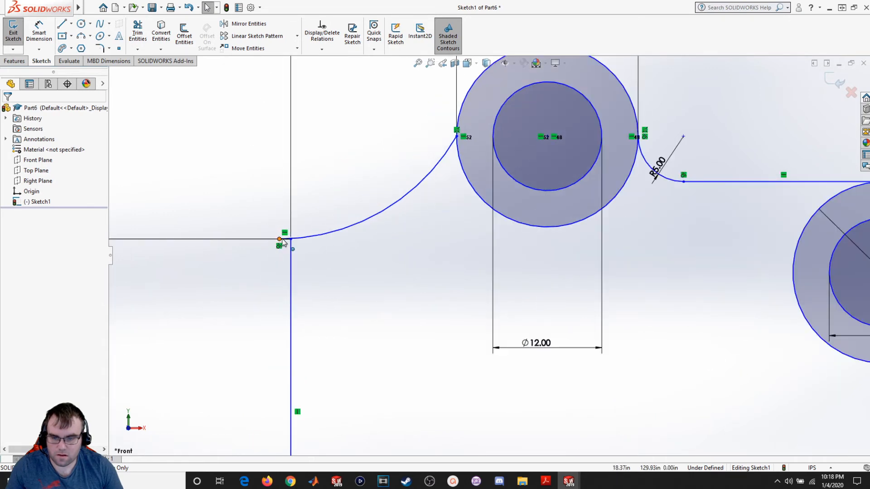
{"action": "left_click_drag", "start_coordinate": [279, 240], "coordinate": [331, 239]}
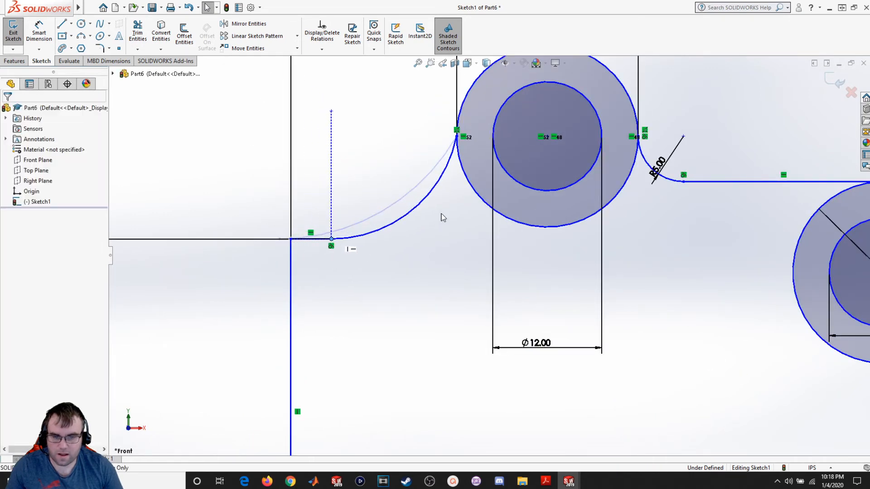
{"action": "left_click", "coordinate": [448, 173]}
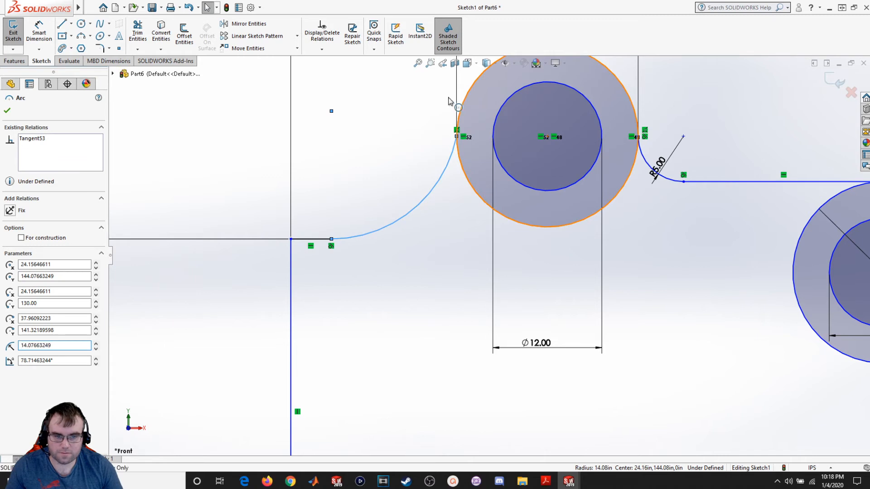
{"action": "left_click", "coordinate": [449, 98], "text": "ctrl"}
{"action": "left_click", "coordinate": [15, 274]}
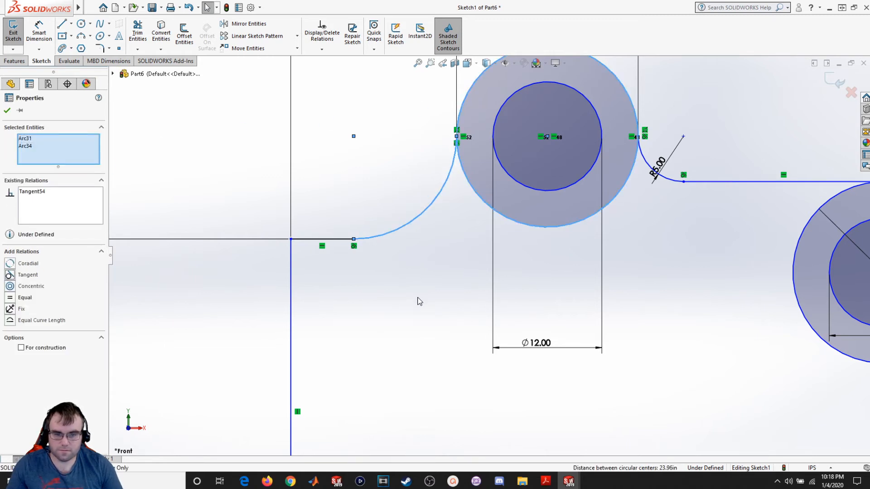
{"action": "left_click", "coordinate": [417, 301]}
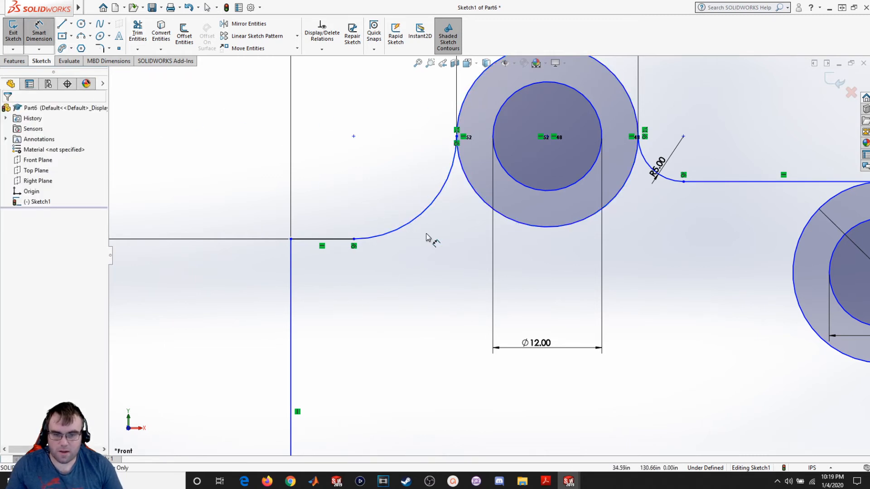
- Dimension the new left arc's radius as 5
{"action": "left_click", "coordinate": [416, 216]}
{"action": "key", "text": "Escape"}
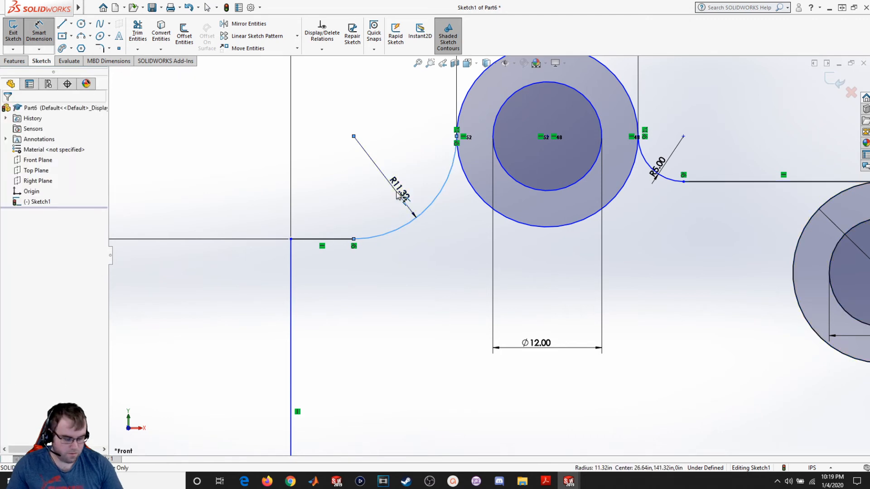
{"action": "double_click", "coordinate": [398, 195]}
{"action": "type", "text": "5"}
{"action": "key", "text": "Return"}
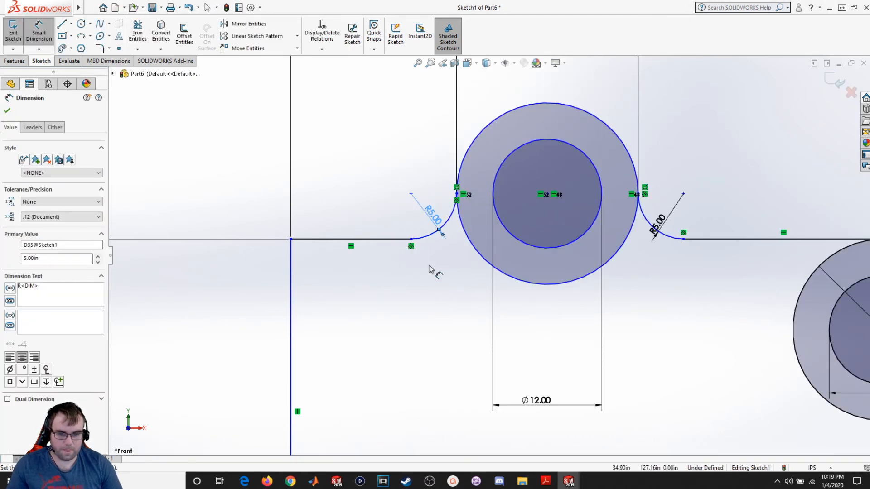
{"action": "scroll", "coordinate": [434, 281], "scroll_direction": "down", "scroll_amount": 2}
{"action": "scroll", "coordinate": [489, 317], "scroll_direction": "up", "scroll_amount": 4}
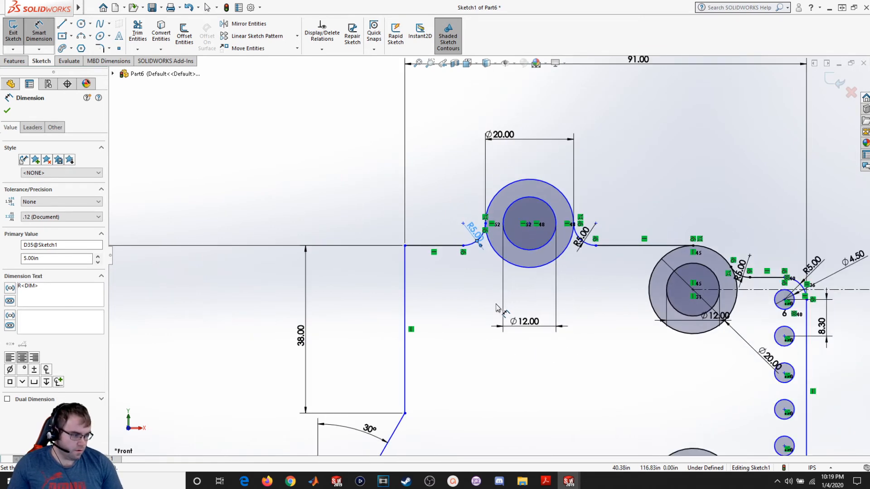
{"action": "scroll", "coordinate": [453, 294], "scroll_direction": "down", "scroll_amount": 1}
{"action": "scroll", "coordinate": [485, 305], "scroll_direction": "up", "scroll_amount": 4}
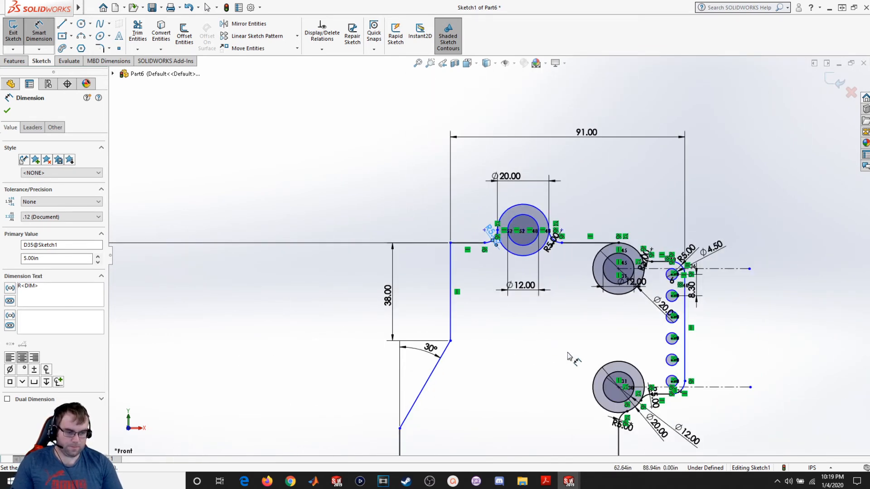
{"action": "scroll", "coordinate": [634, 376], "scroll_direction": "down", "scroll_amount": 1}
{"action": "scroll", "coordinate": [648, 385], "scroll_direction": "up", "scroll_amount": 2}
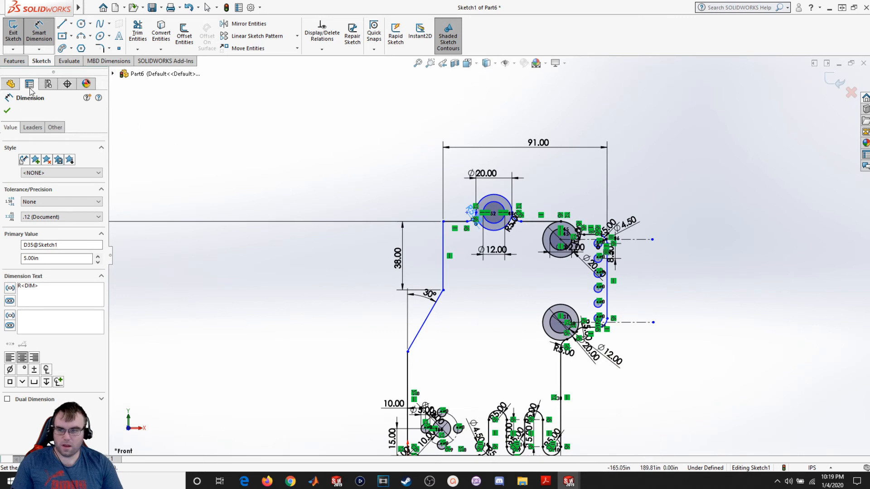
{"action": "left_click", "coordinate": [8, 111]}
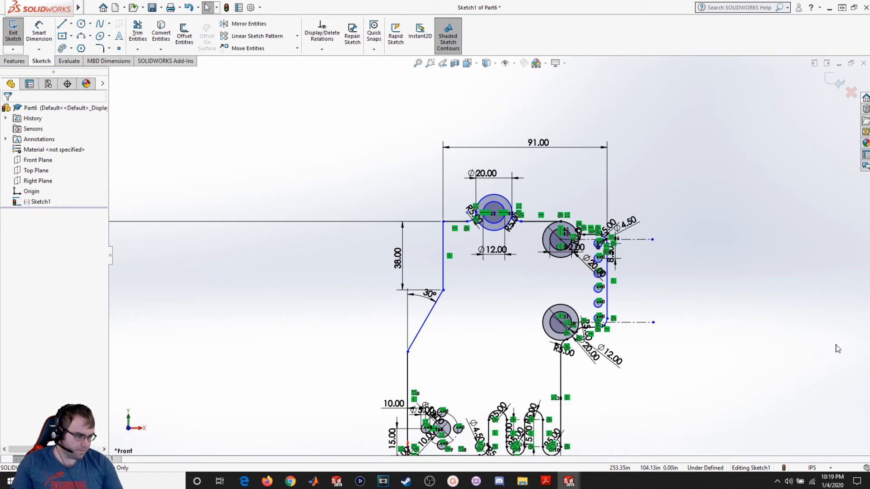
- Drag and inspect the outline's left-side lines to find which entities remain under-defined
{"action": "scroll", "coordinate": [476, 408], "scroll_direction": "down", "scroll_amount": 1}
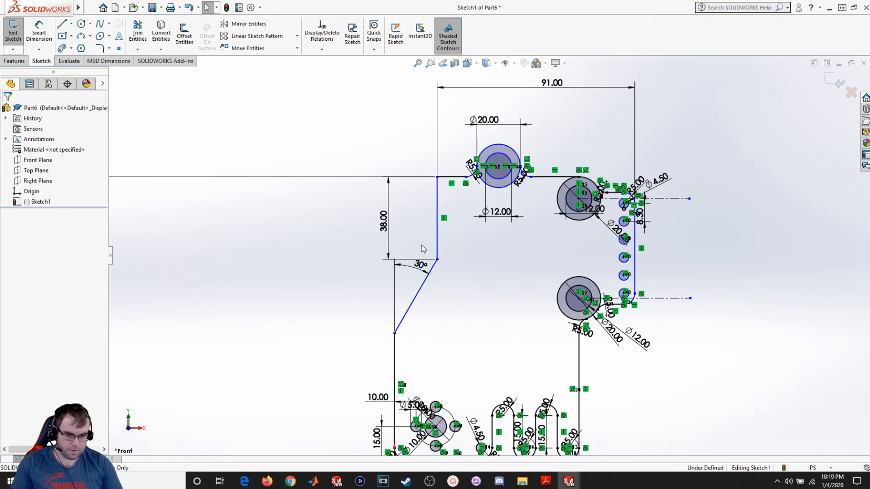
{"action": "mouse_move", "coordinate": [437, 234]}
{"action": "left_mouse_down"}
{"action": "mouse_move", "coordinate": [450, 235]}
{"action": "mouse_move", "coordinate": [430, 242]}
{"action": "left_mouse_up"}
{"action": "left_click", "coordinate": [477, 341]}
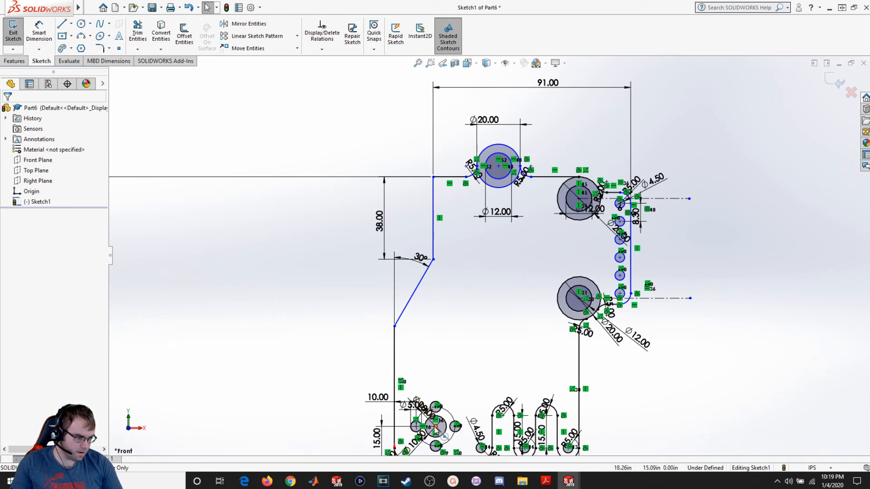
{"action": "left_click", "coordinate": [394, 368]}
{"action": "left_click_drag", "start_coordinate": [371, 366], "coordinate": [318, 356]}
{"action": "left_click", "coordinate": [320, 357]}
{"action": "scroll", "coordinate": [367, 361], "scroll_direction": "up", "scroll_amount": 1}
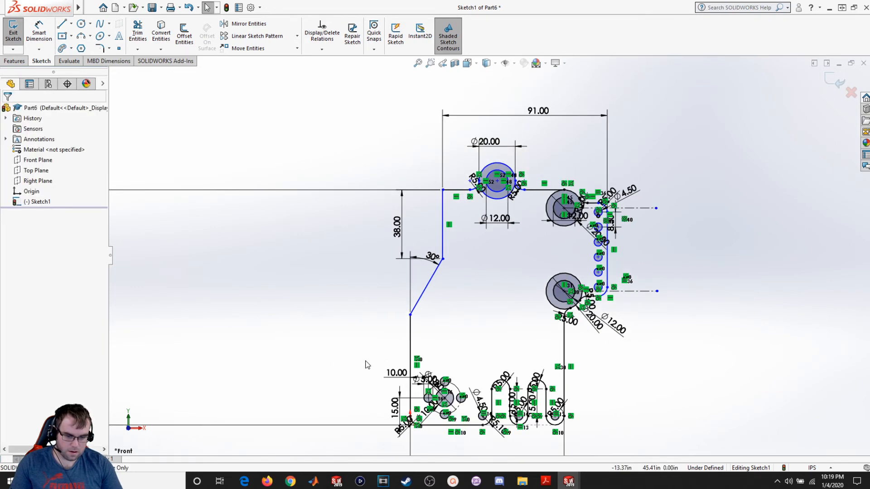
{"action": "scroll", "coordinate": [423, 419], "scroll_direction": "down", "scroll_amount": 2}
{"action": "scroll", "coordinate": [428, 424], "scroll_direction": "up", "scroll_amount": 2}
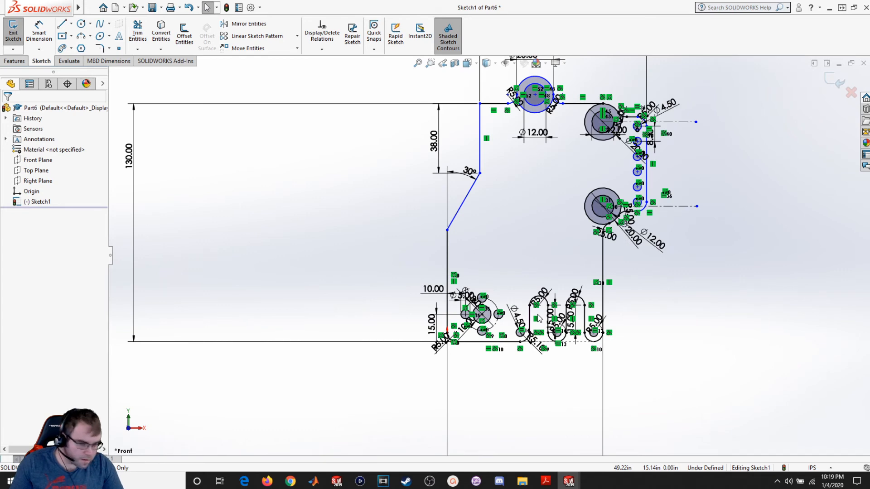
{"action": "scroll", "coordinate": [538, 318], "scroll_direction": "up", "scroll_amount": 2}
{"action": "scroll", "coordinate": [443, 211], "scroll_direction": "down", "scroll_amount": 6}
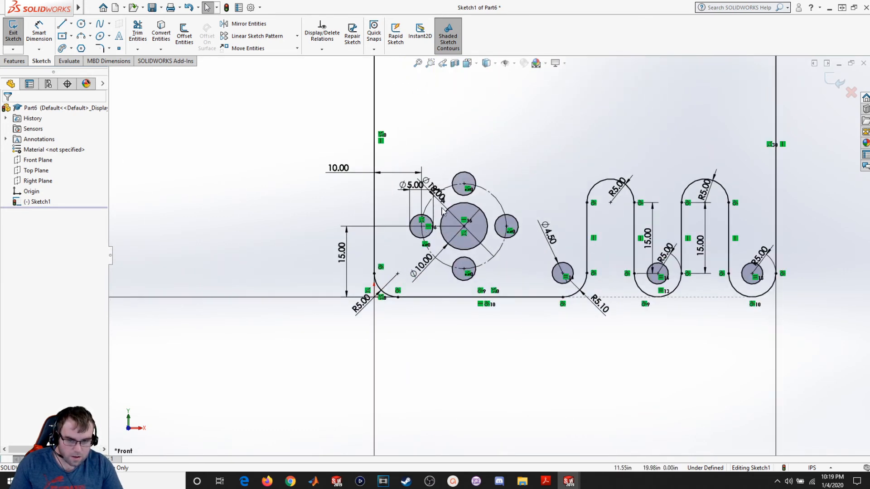
{"action": "scroll", "coordinate": [381, 179], "scroll_direction": "down", "scroll_amount": 3}
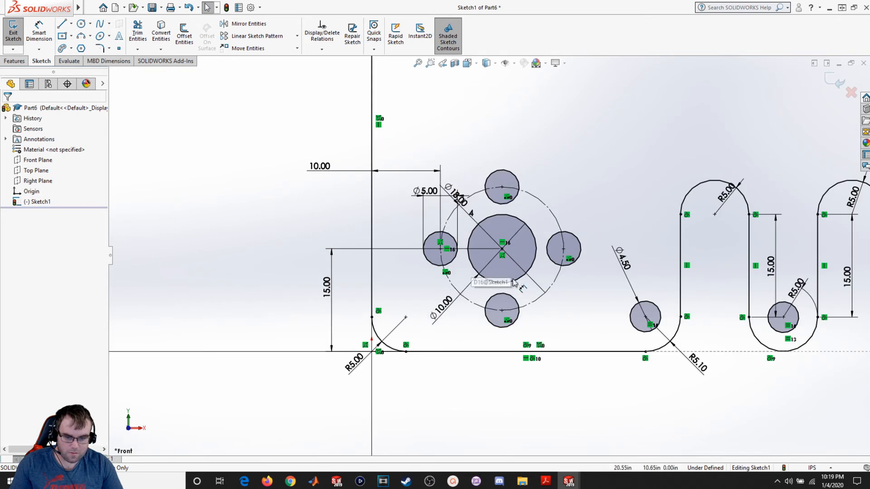
{"action": "scroll", "coordinate": [468, 299], "scroll_direction": "up", "scroll_amount": 3}
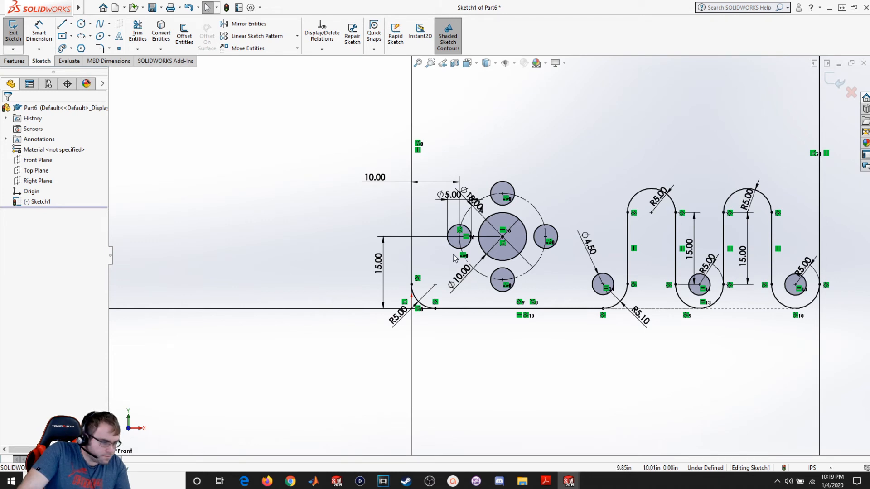
{"action": "left_click", "coordinate": [404, 152]}
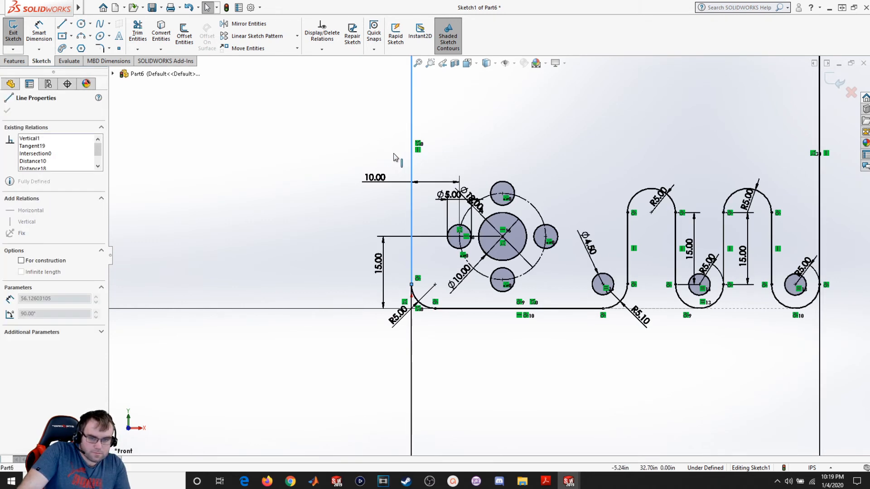
{"action": "left_click", "coordinate": [498, 145]}
{"action": "scroll", "coordinate": [497, 145], "scroll_direction": "up", "scroll_amount": 2}
{"action": "scroll", "coordinate": [498, 145], "scroll_direction": "up", "scroll_amount": 1}
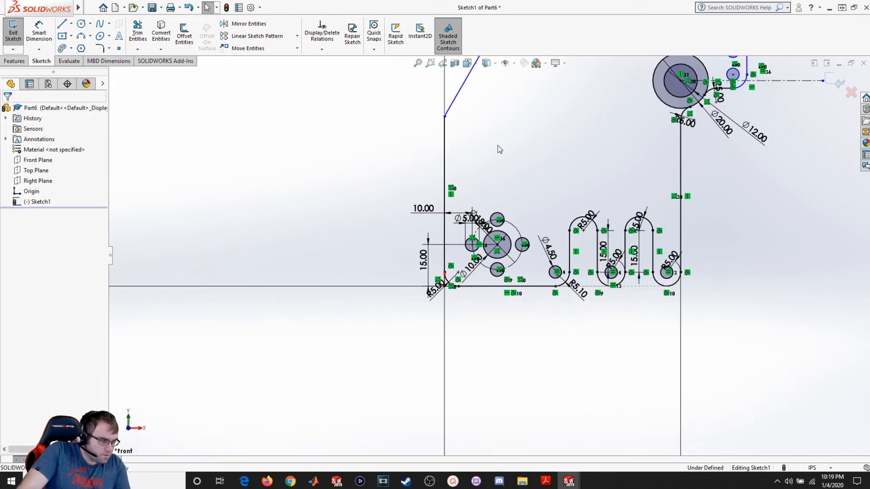
{"action": "scroll", "coordinate": [497, 144], "scroll_direction": "up", "scroll_amount": 4}
{"action": "scroll", "coordinate": [498, 145], "scroll_direction": "down", "scroll_amount": 2}
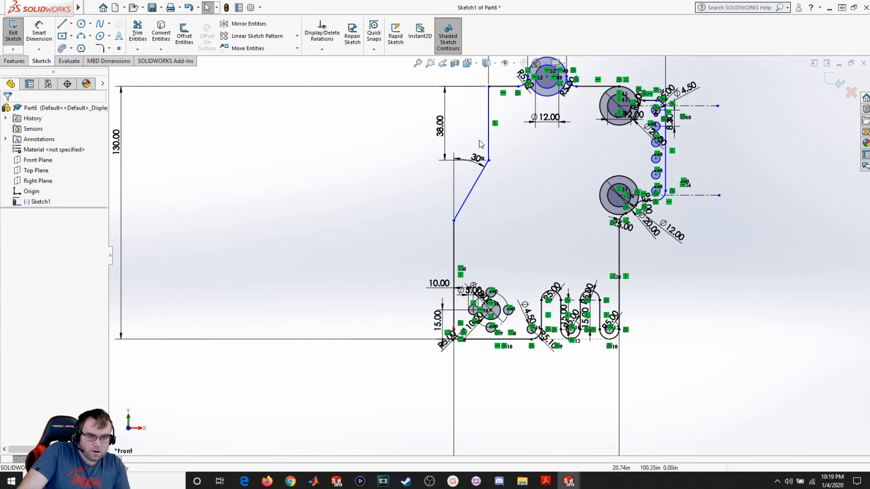
- Dimension the horizontal distance between the outline's upper and lower vertical left edges as 24
{"action": "left_click", "coordinate": [36, 29]}
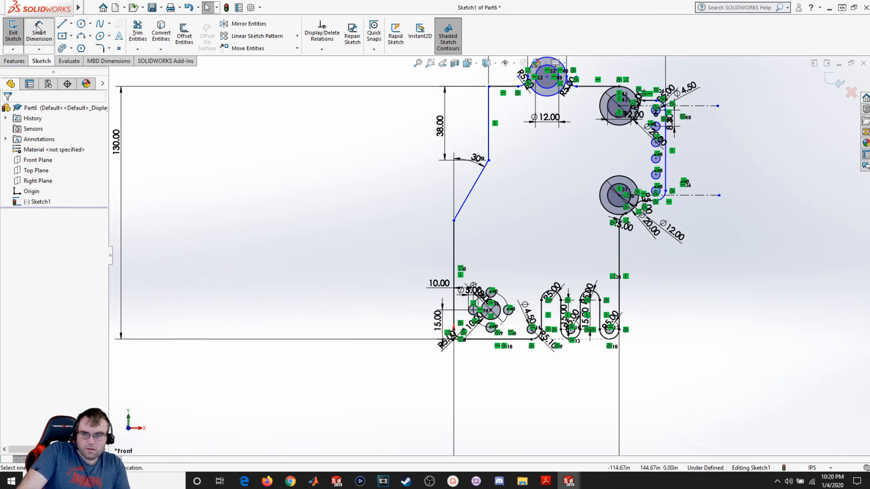
{"action": "left_click", "coordinate": [454, 251]}
{"action": "left_click", "coordinate": [488, 145]}
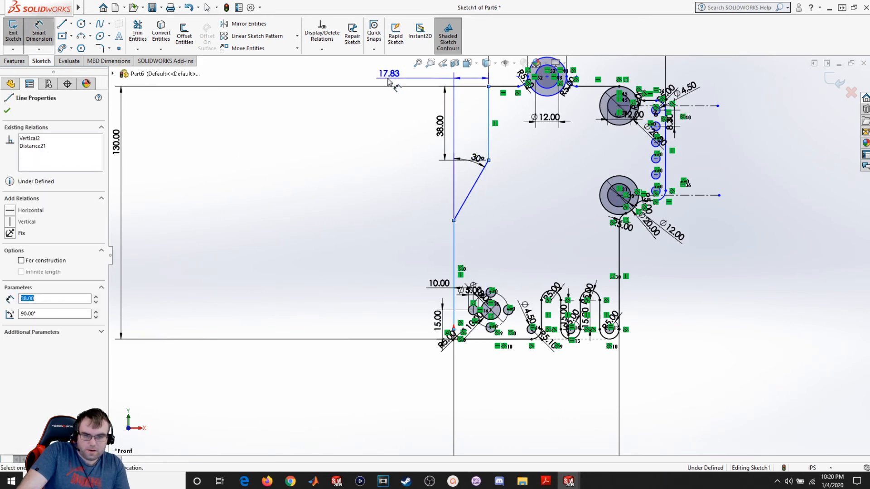
{"action": "left_click", "coordinate": [384, 117]}
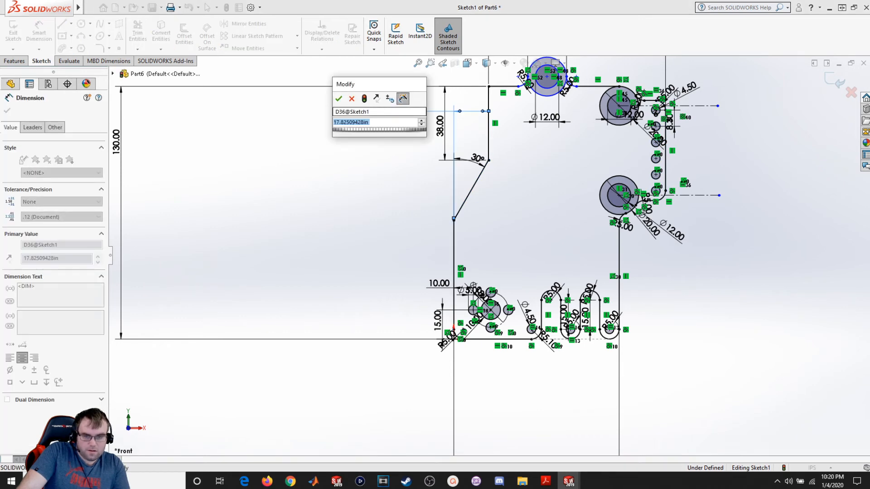
{"action": "type", "text": "24"}
{"action": "key", "text": "Return"}
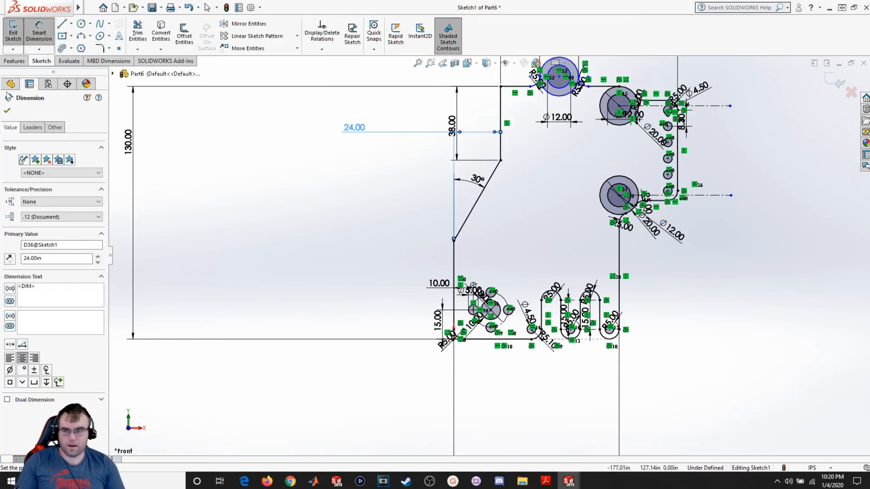
{"action": "left_click", "coordinate": [6, 112]}
{"action": "scroll", "coordinate": [560, 161], "scroll_direction": "down", "scroll_amount": 1}
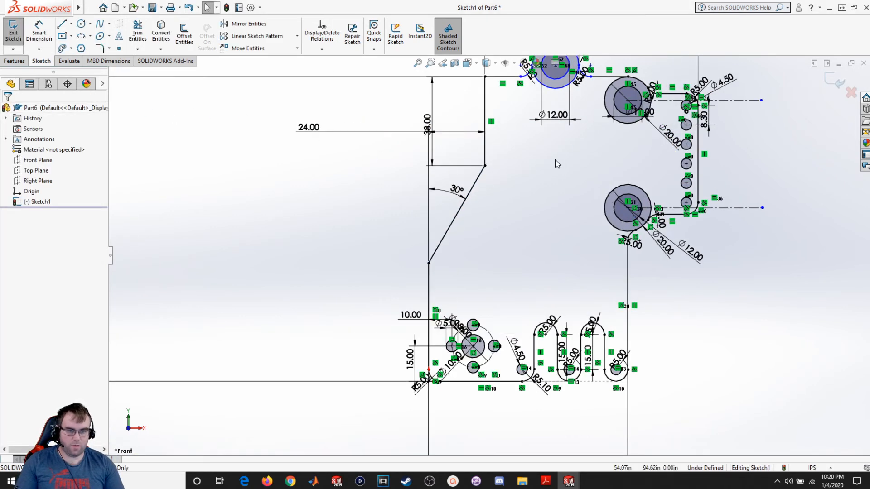
{"action": "scroll", "coordinate": [557, 164], "scroll_direction": "up", "scroll_amount": 3}
{"action": "scroll", "coordinate": [537, 133], "scroll_direction": "down", "scroll_amount": 4}
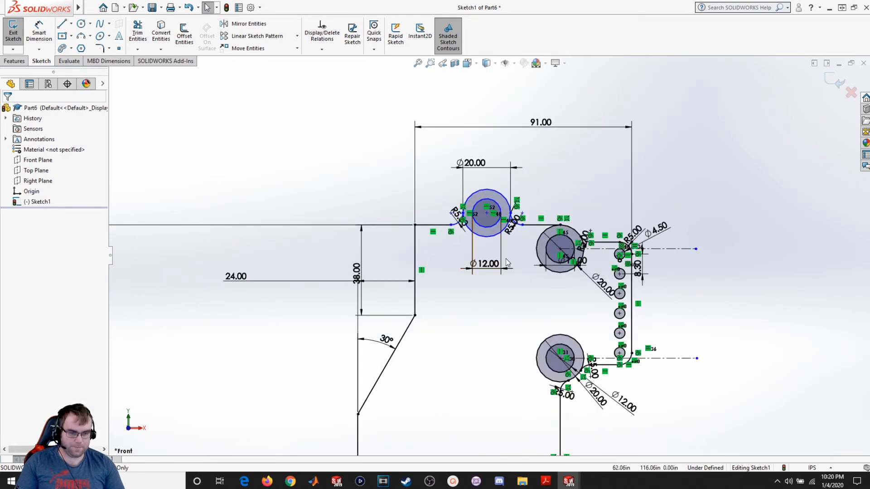
{"action": "scroll", "coordinate": [497, 338], "scroll_direction": "up", "scroll_amount": 3}
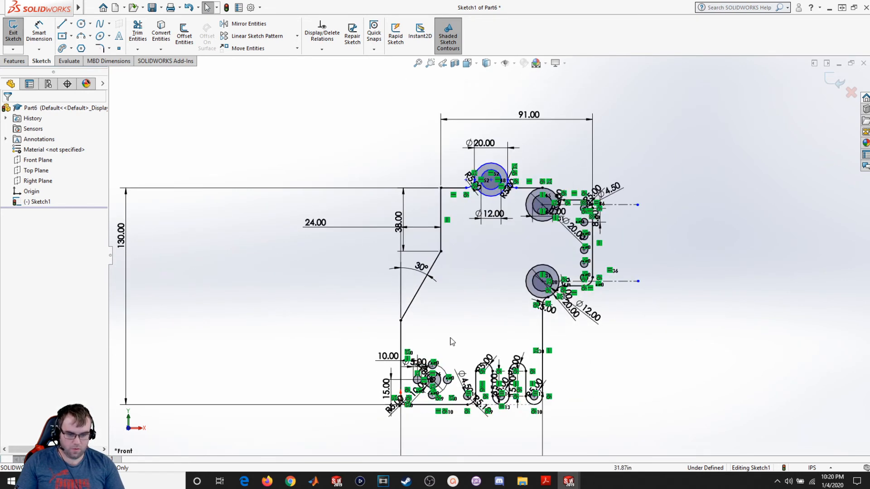
{"action": "scroll", "coordinate": [504, 158], "scroll_direction": "down", "scroll_amount": 2}
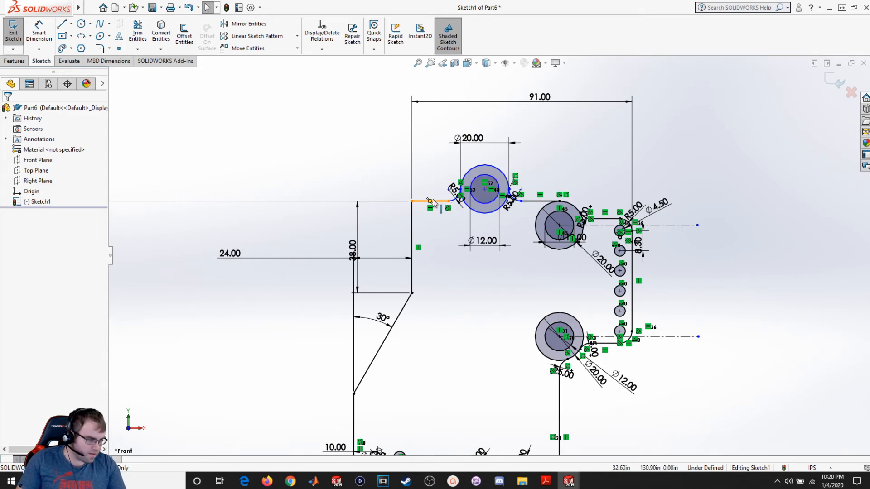
{"action": "left_click", "coordinate": [40, 37]}
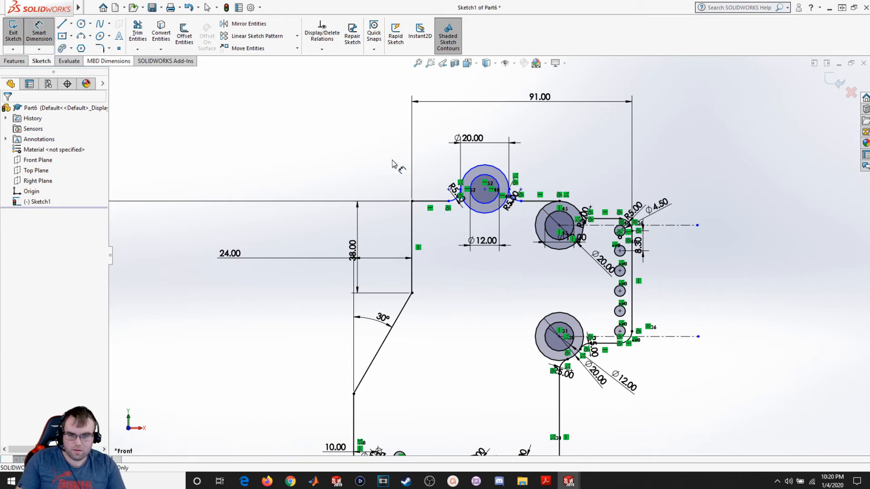
{"action": "left_click", "coordinate": [430, 201]}
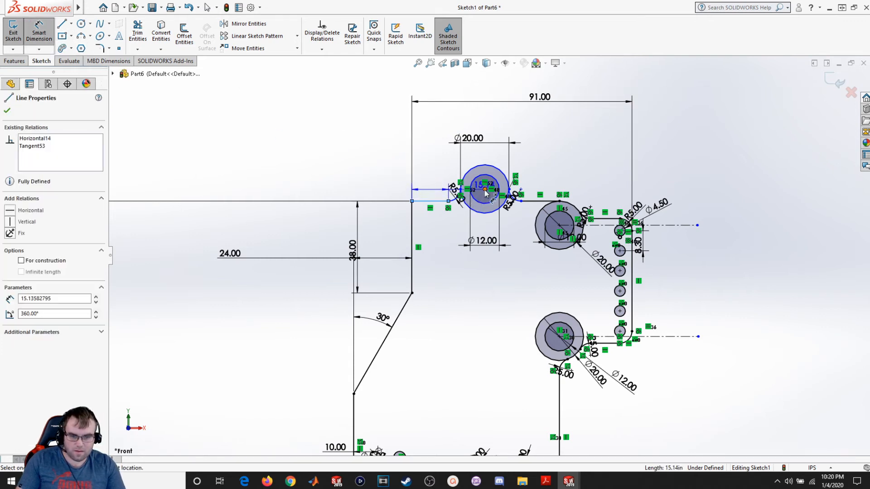
{"action": "left_click", "coordinate": [486, 192]}
{"action": "left_click", "coordinate": [376, 188]}
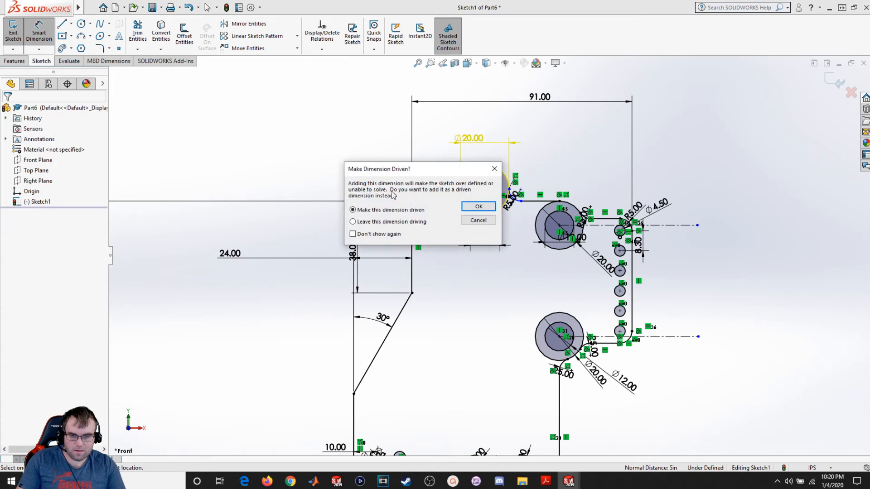
{"action": "left_click", "coordinate": [479, 220]}
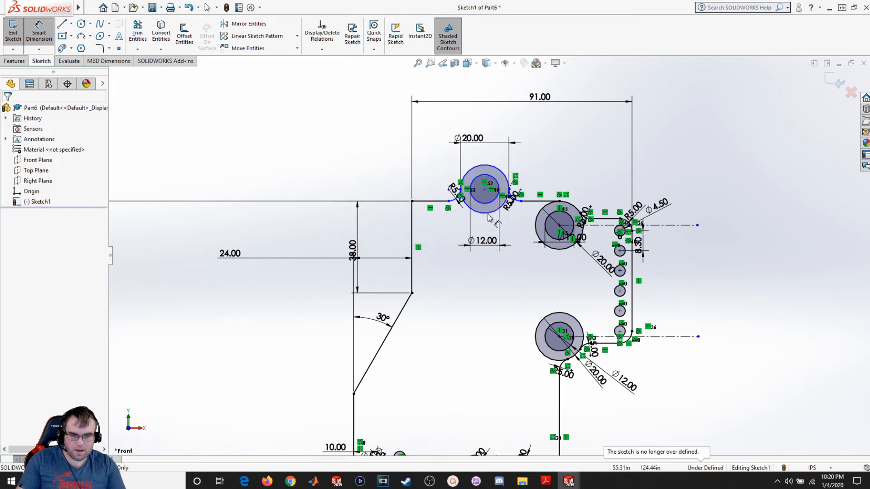
- Drag the upper-left boss's center point slightly to the left
{"action": "left_click", "coordinate": [485, 190]}
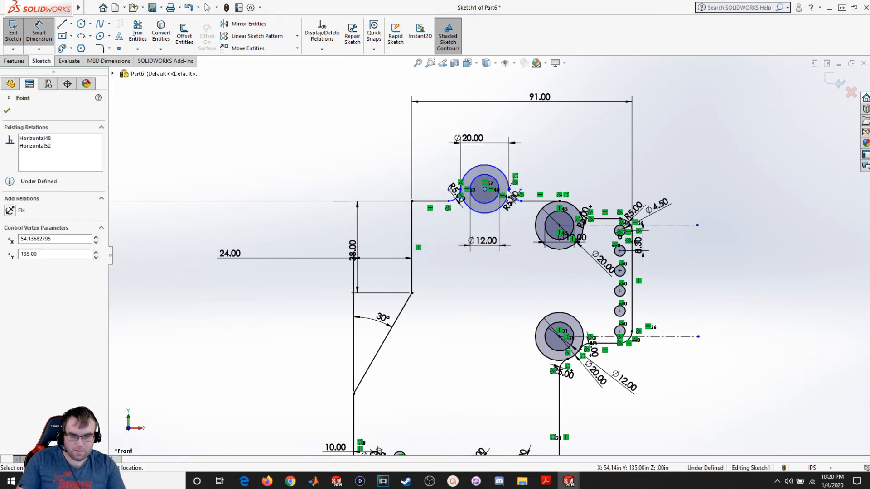
{"action": "key", "text": "Escape"}
{"action": "mouse_move", "coordinate": [485, 190]}
{"action": "left_mouse_down"}
{"action": "mouse_move", "coordinate": [487, 171]}
{"action": "mouse_move", "coordinate": [498, 186]}
{"action": "mouse_move", "coordinate": [479, 192]}
{"action": "left_mouse_up"}
{"action": "left_click", "coordinate": [523, 285]}
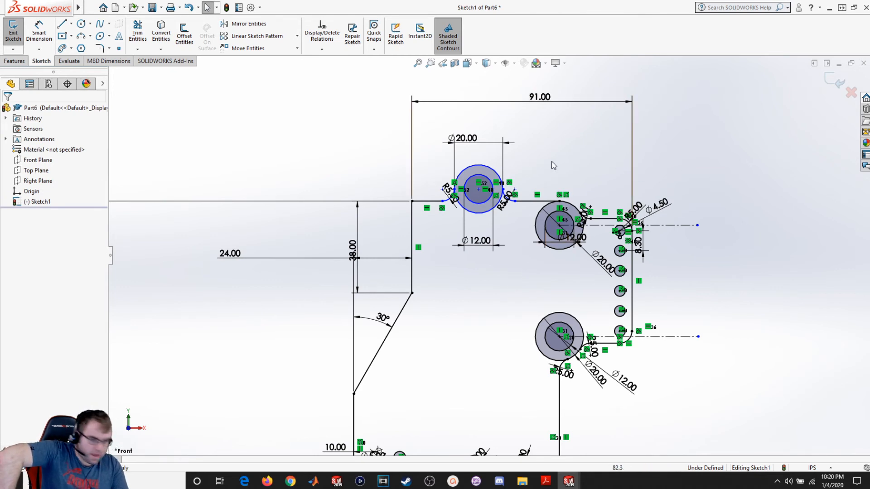
- Dimension the horizontal distance between the upper-left boss center and the neighbouring boss center as 28
{"action": "left_click", "coordinate": [39, 32]}
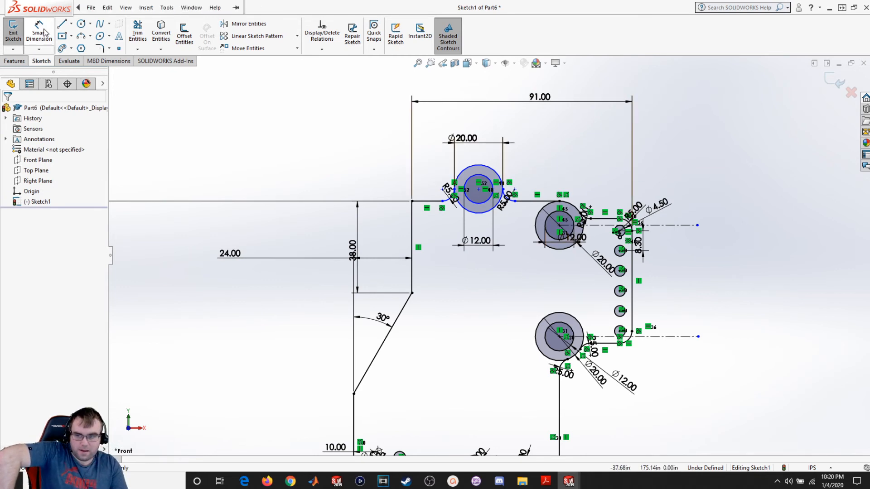
{"action": "left_click", "coordinate": [479, 190]}
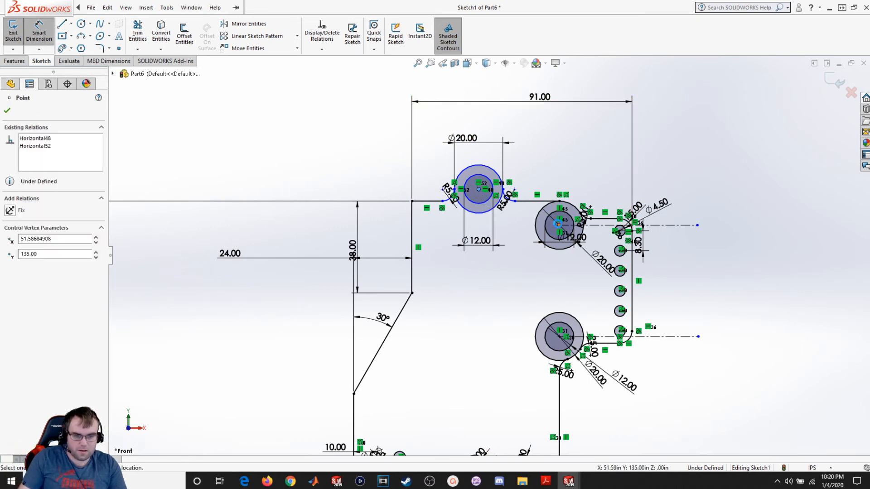
{"action": "left_click", "coordinate": [559, 224]}
{"action": "left_click", "coordinate": [529, 119]}
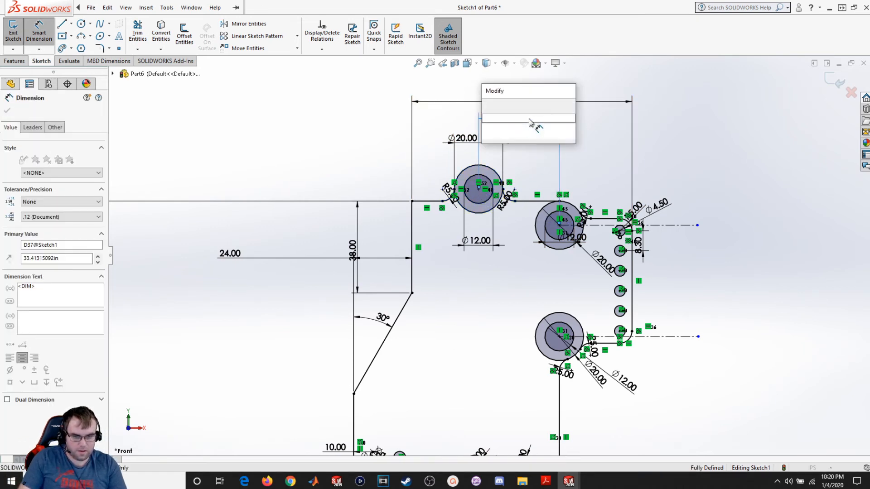
{"action": "type", "text": "28"}
{"action": "key", "text": "Return"}
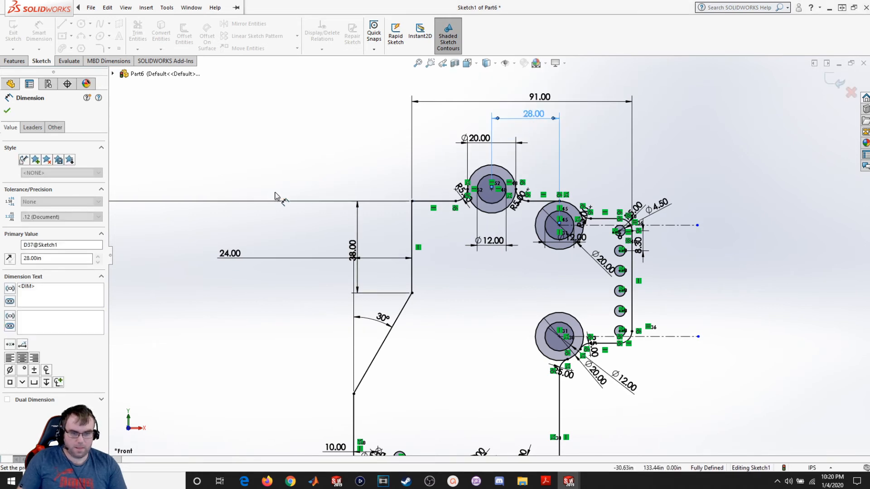
{"action": "left_click", "coordinate": [8, 111]}
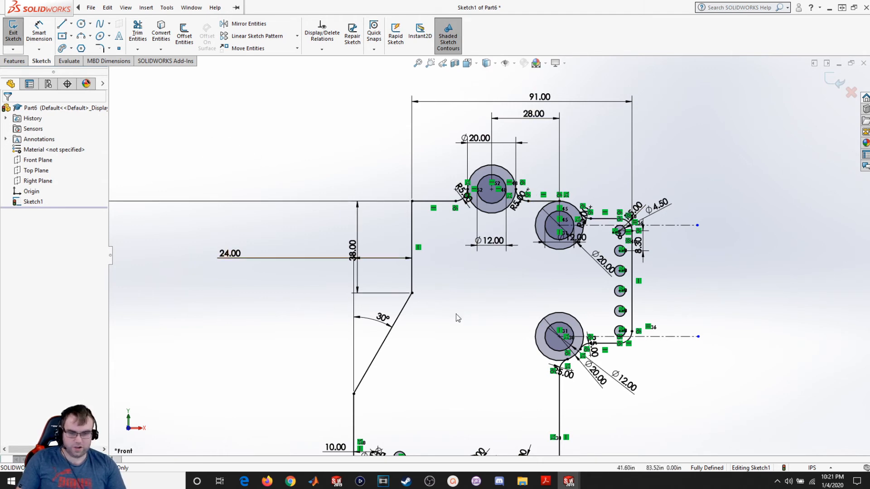
- Fillet the corner between the outline's upper-left vertical edge and the top edge with radius 5
{"action": "scroll", "coordinate": [485, 361], "scroll_direction": "down", "scroll_amount": 2}
{"action": "scroll", "coordinate": [478, 363], "scroll_direction": "up", "scroll_amount": 3}
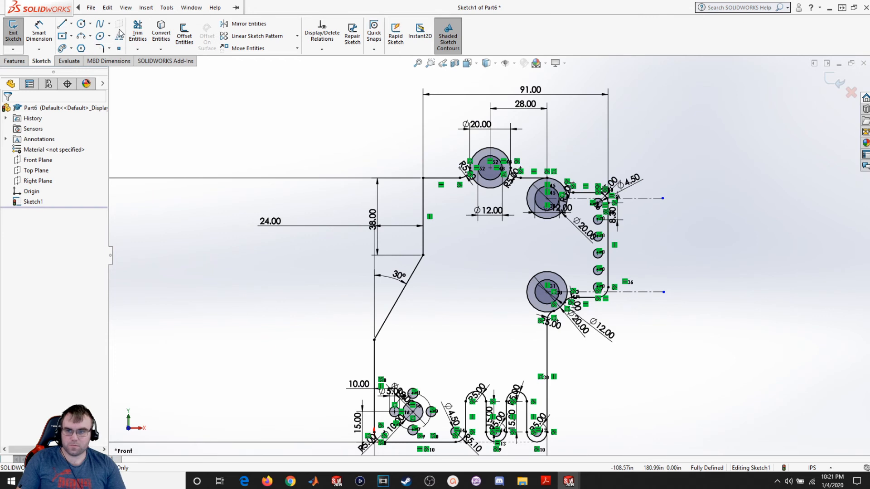
{"action": "left_click", "coordinate": [99, 48]}
{"action": "left_click", "coordinate": [429, 190]}
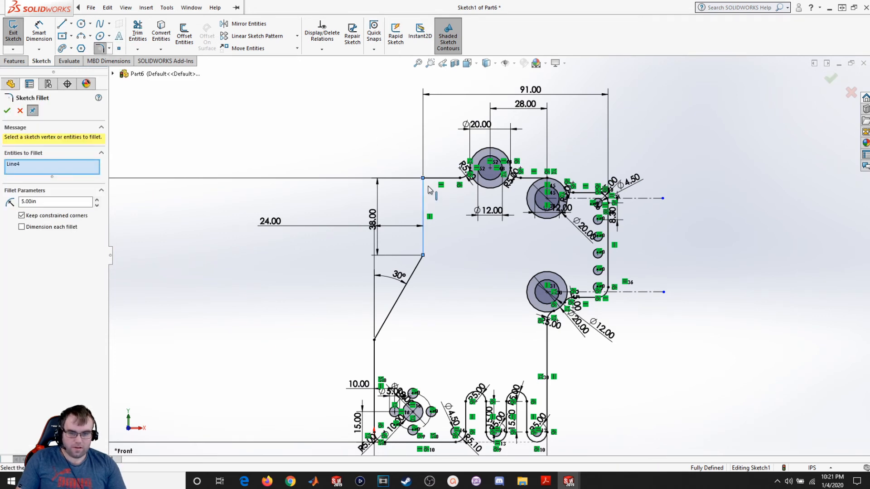
{"action": "left_click", "coordinate": [431, 178]}
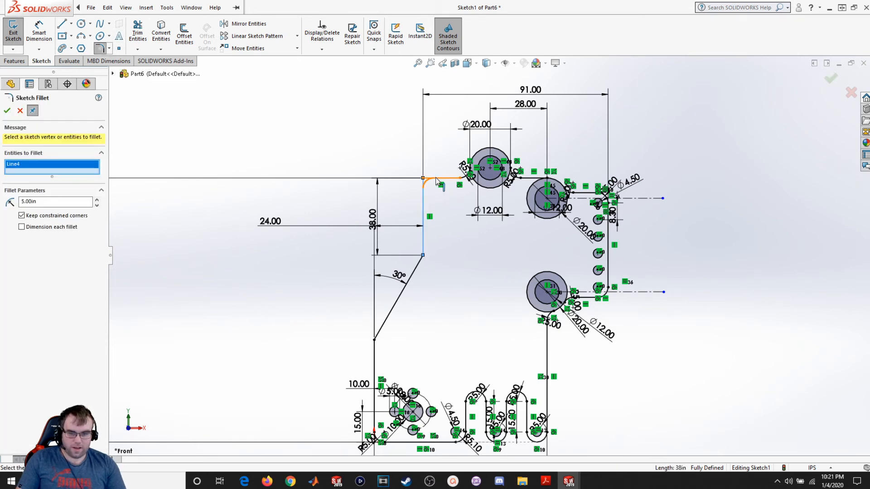
{"action": "left_click", "coordinate": [7, 112]}
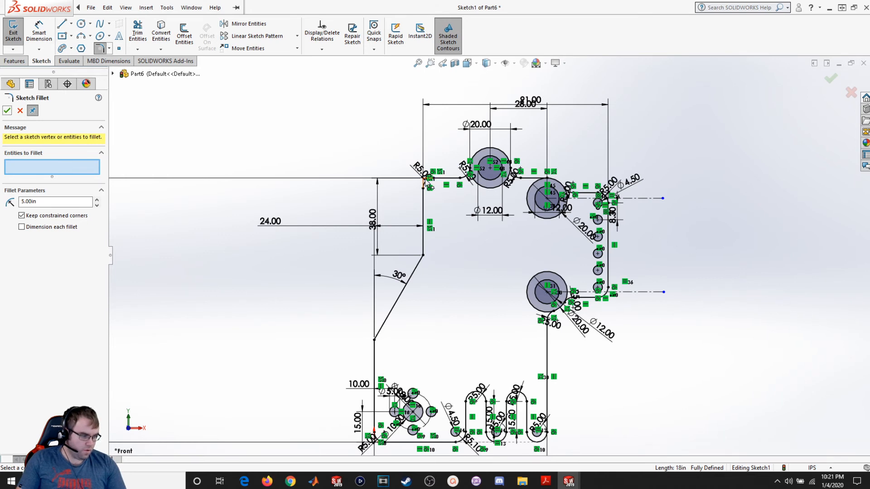
{"action": "left_click", "coordinate": [7, 110]}
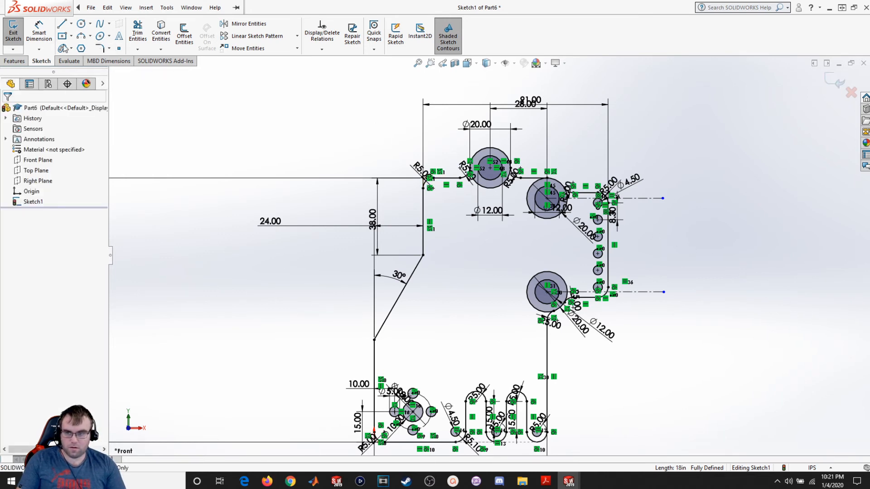
- Sketch two small circles stacked vertically just inside the outline's upper-left vertical edge
{"action": "left_click", "coordinate": [81, 23]}
{"action": "scroll", "coordinate": [442, 208], "scroll_direction": "down", "scroll_amount": 2}
{"action": "scroll", "coordinate": [440, 205], "scroll_direction": "down", "scroll_amount": 2}
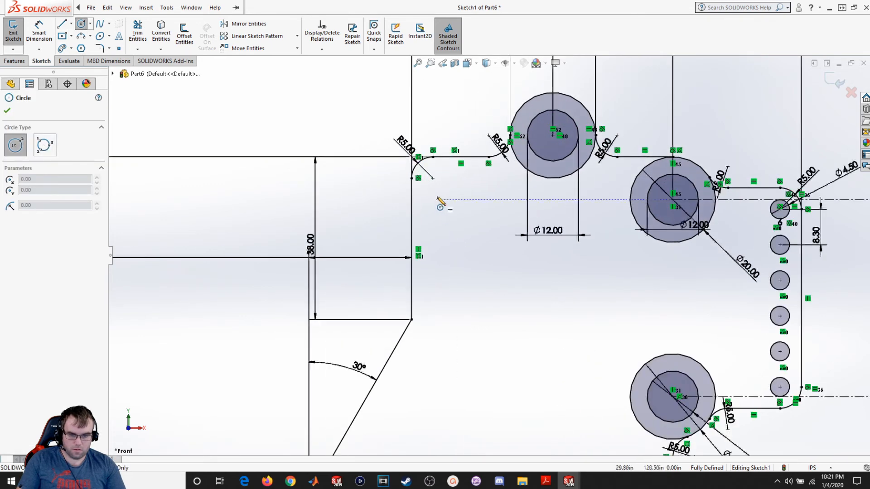
{"action": "left_click", "coordinate": [438, 208]}
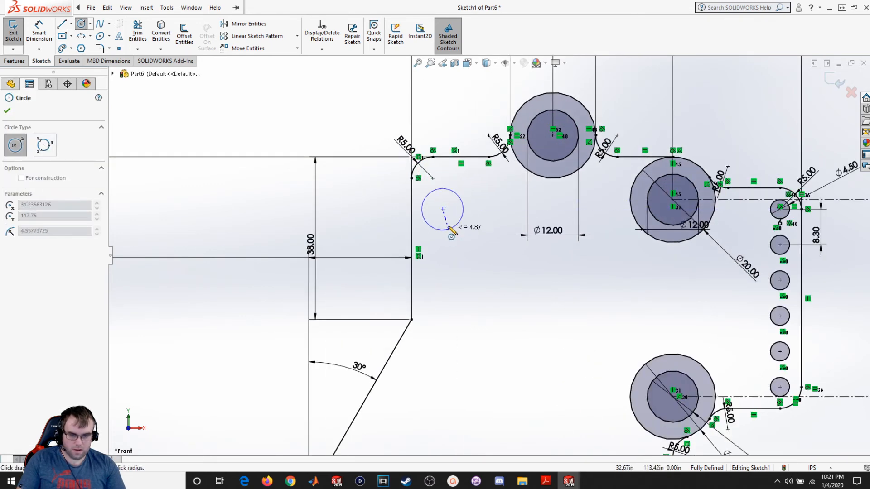
{"action": "left_click", "coordinate": [445, 223]}
{"action": "left_click", "coordinate": [442, 290]}
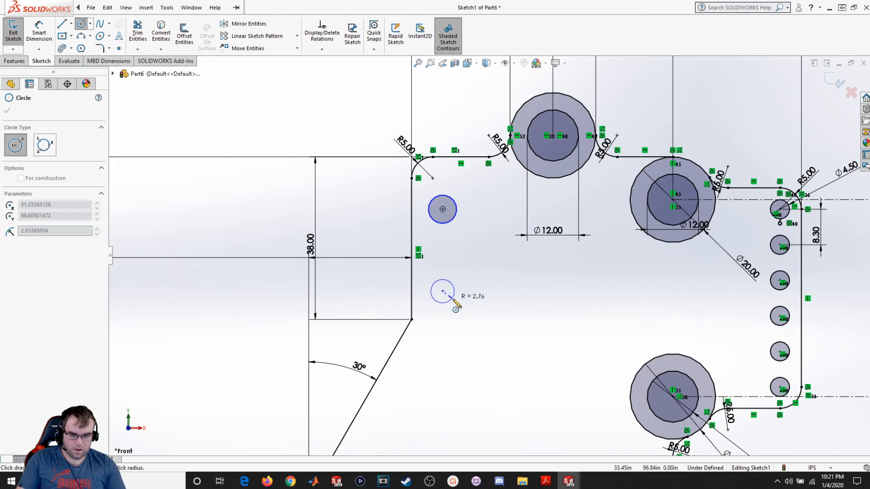
{"action": "left_click", "coordinate": [453, 299]}
{"action": "key", "text": "Escape"}
- Add a vertical relation between the two small circles' center points
{"action": "left_click", "coordinate": [442, 292]}
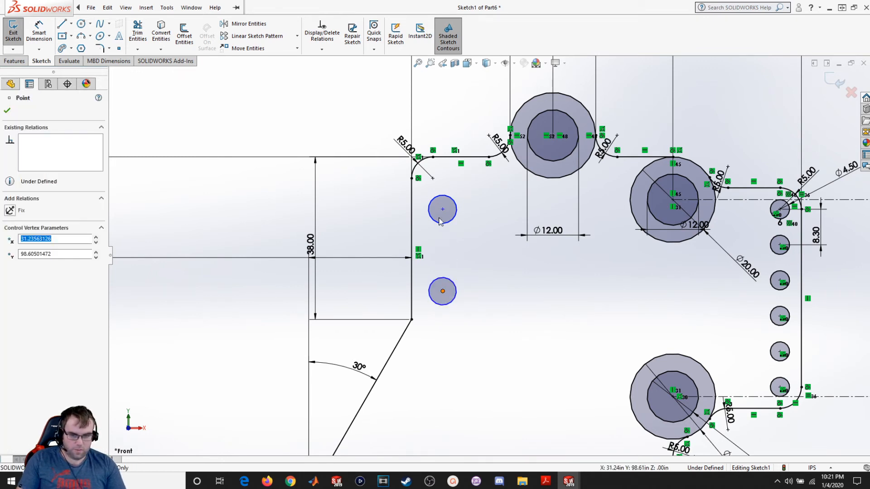
{"action": "left_click", "coordinate": [442, 209], "text": "ctrl"}
{"action": "left_click", "coordinate": [25, 275]}
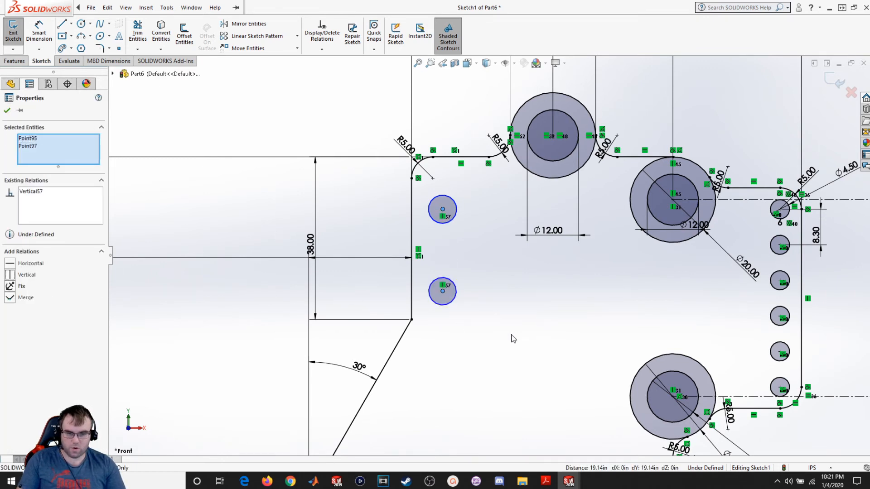
{"action": "left_click", "coordinate": [20, 111]}
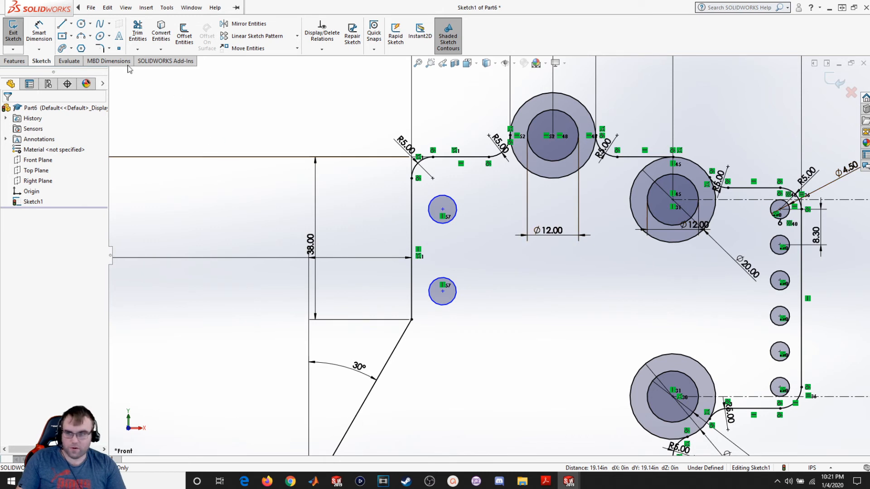
- Dimension the upper small circle's diameter as 4.5
{"action": "left_click", "coordinate": [35, 38]}
{"action": "left_click", "coordinate": [454, 218]}
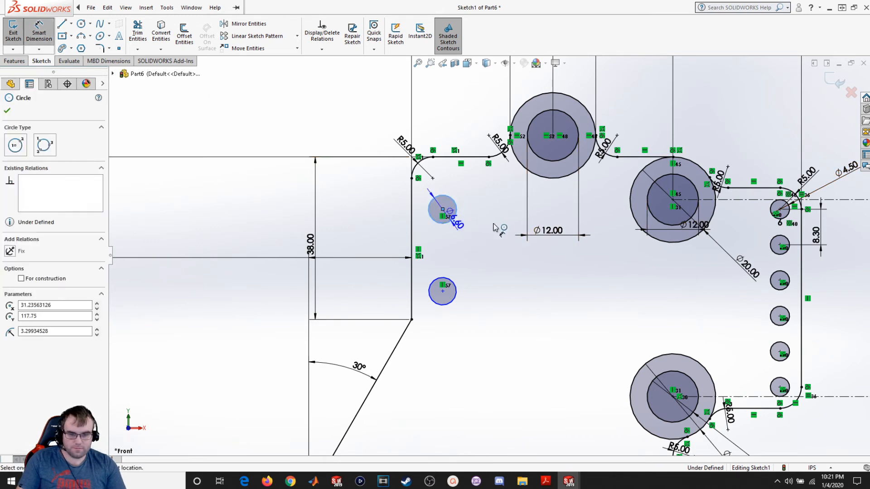
{"action": "left_click", "coordinate": [495, 228]}
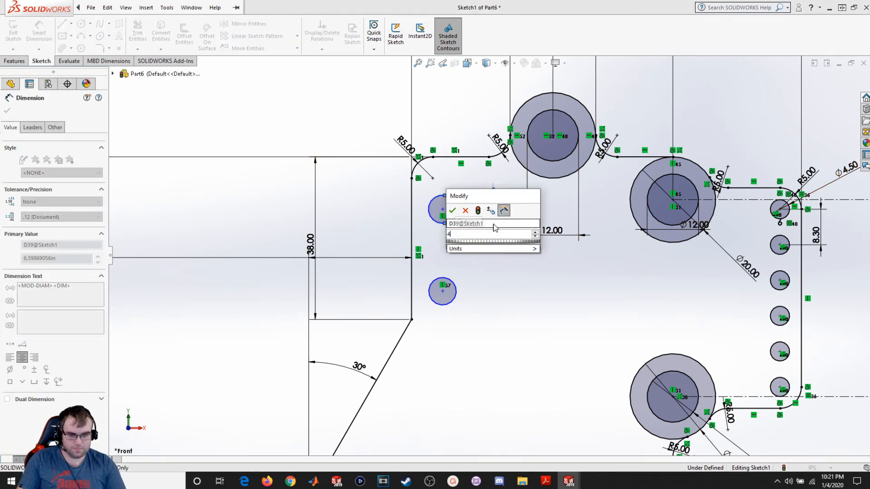
{"action": "key", "text": "Return"}
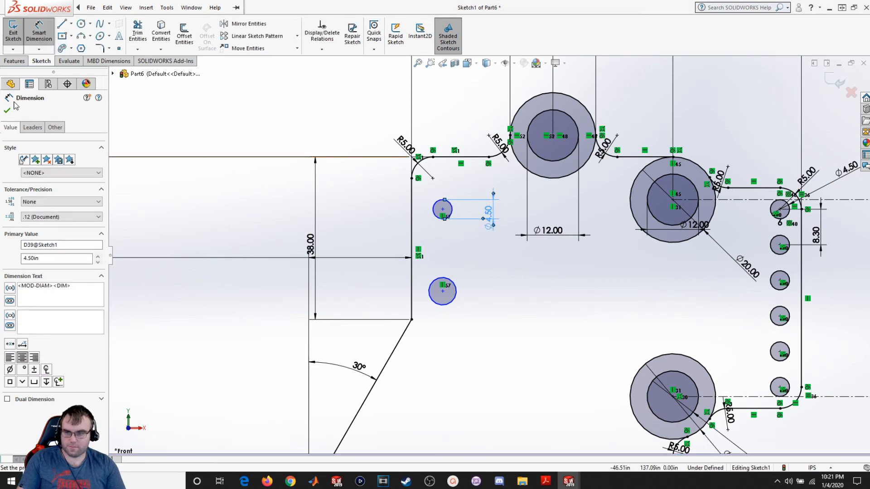
{"action": "left_click", "coordinate": [8, 111]}
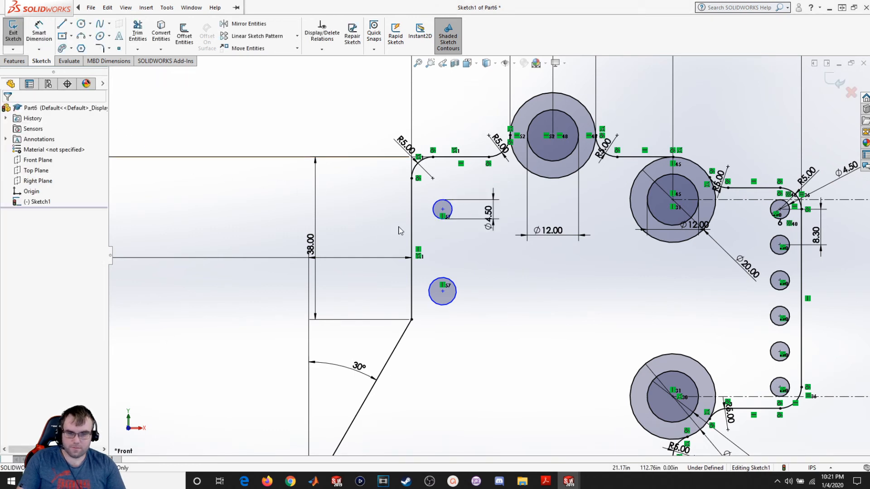
- Make the two small circles equal in size
{"action": "left_click", "coordinate": [435, 216]}
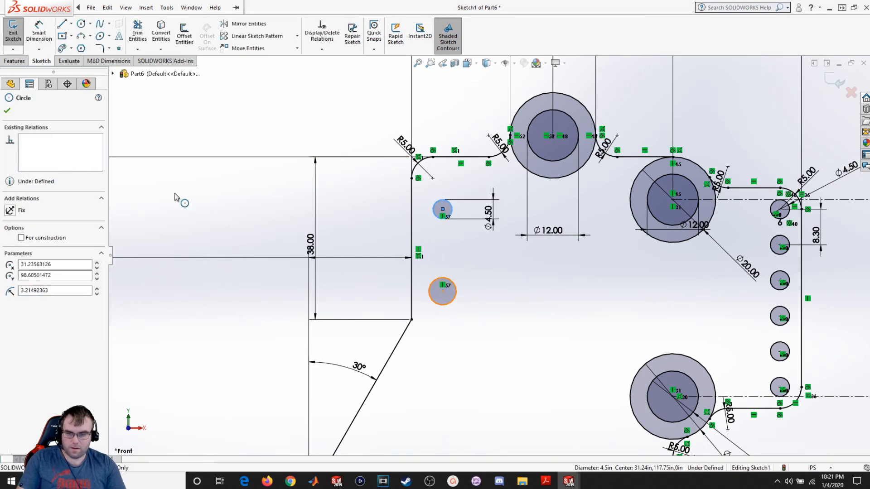
{"action": "left_click", "coordinate": [25, 298]}
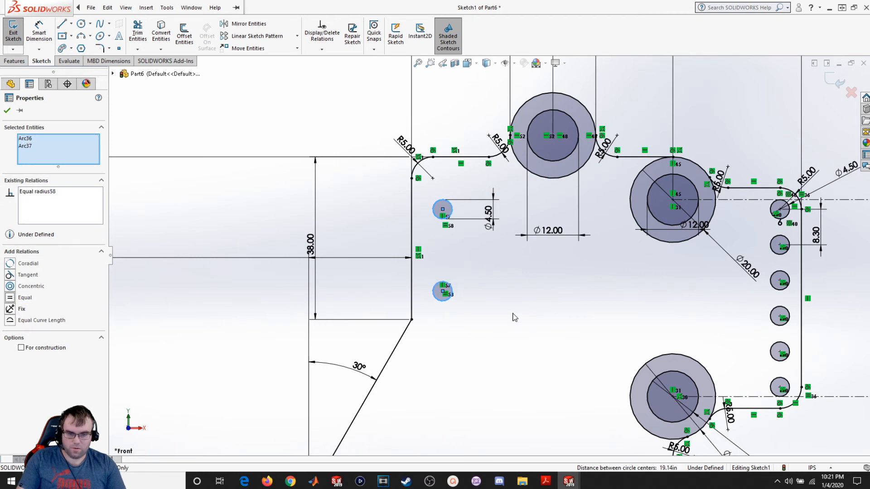
{"action": "left_click", "coordinate": [496, 297]}
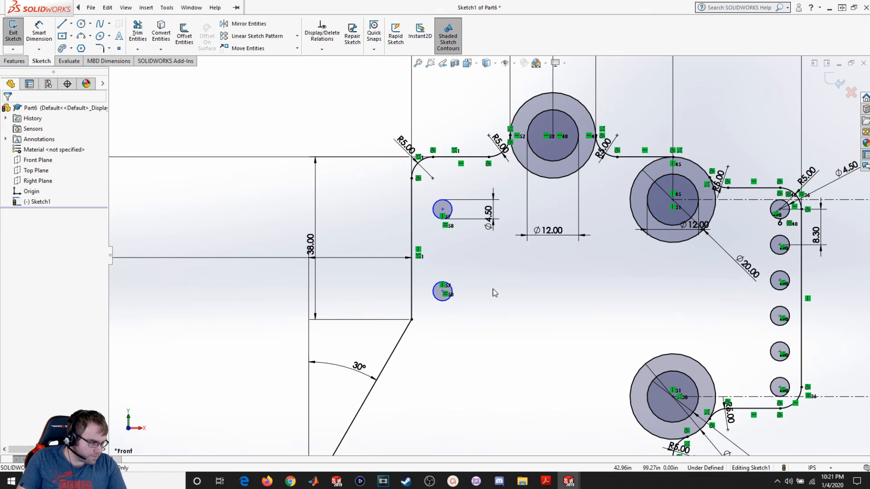
- Dimension the vertical distance between the two small circles' centers as 15
{"action": "left_click", "coordinate": [44, 34]}
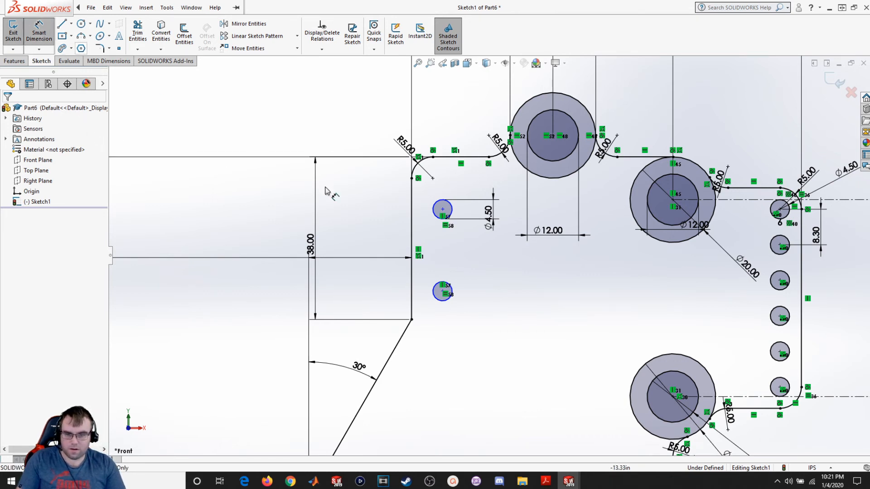
{"action": "left_click", "coordinate": [443, 210]}
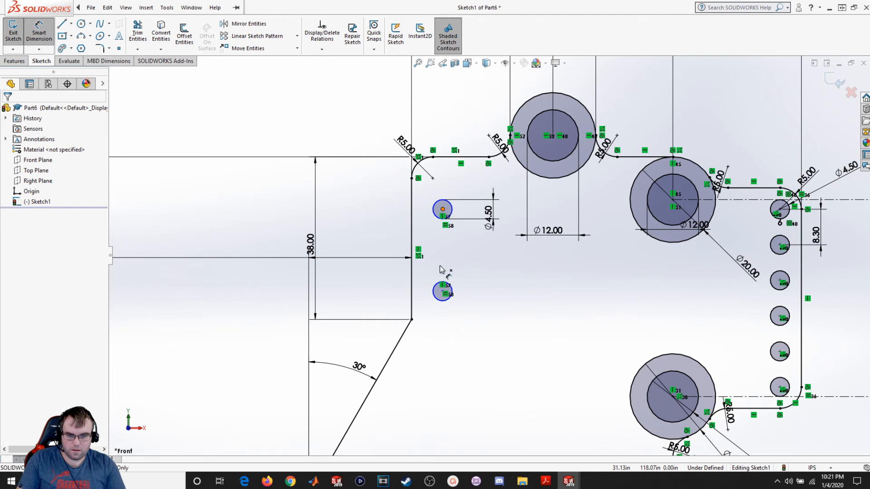
{"action": "left_click", "coordinate": [442, 291]}
{"action": "left_click", "coordinate": [379, 247]}
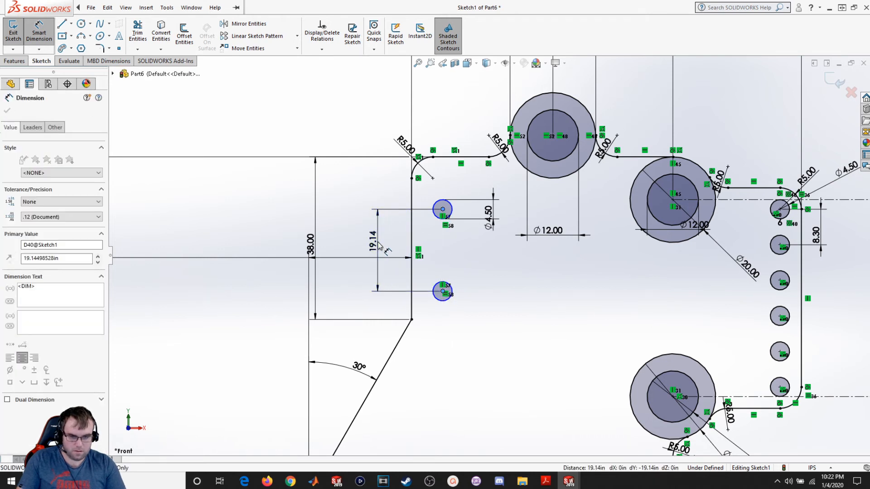
{"action": "type", "text": "15"}
{"action": "key", "text": "Return"}
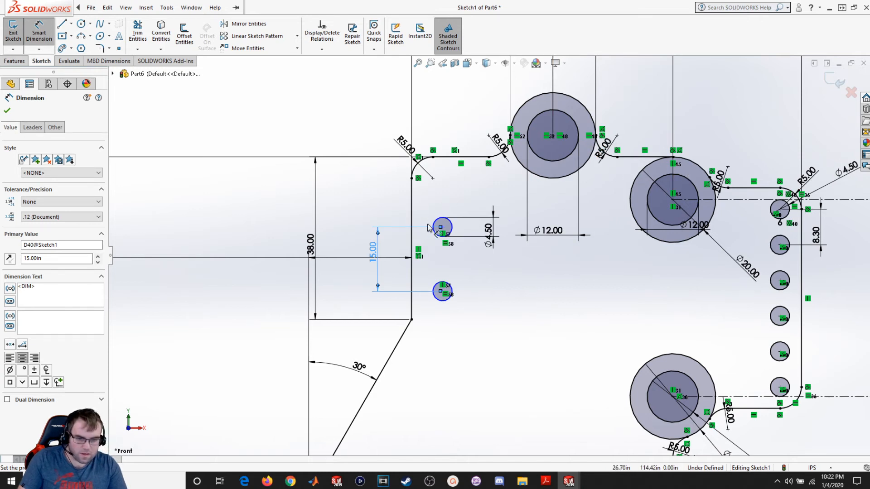
- Dimension the upper small circle's center 19 below the outline's top edge
{"action": "left_click", "coordinate": [442, 227]}
{"action": "left_click", "coordinate": [449, 157]}
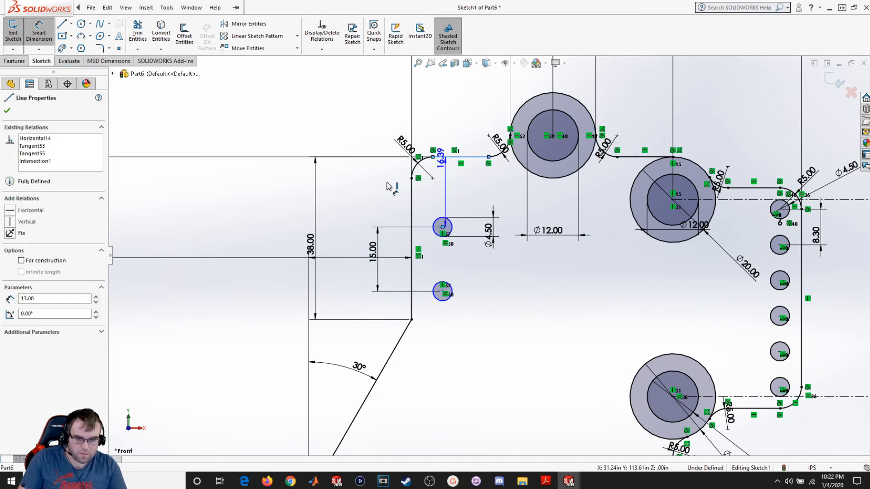
{"action": "left_click", "coordinate": [373, 190]}
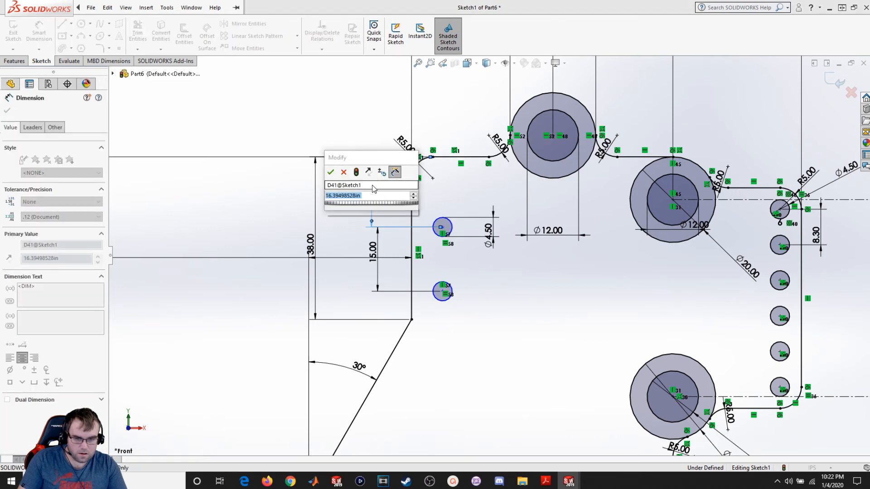
{"action": "key", "text": "Return"}
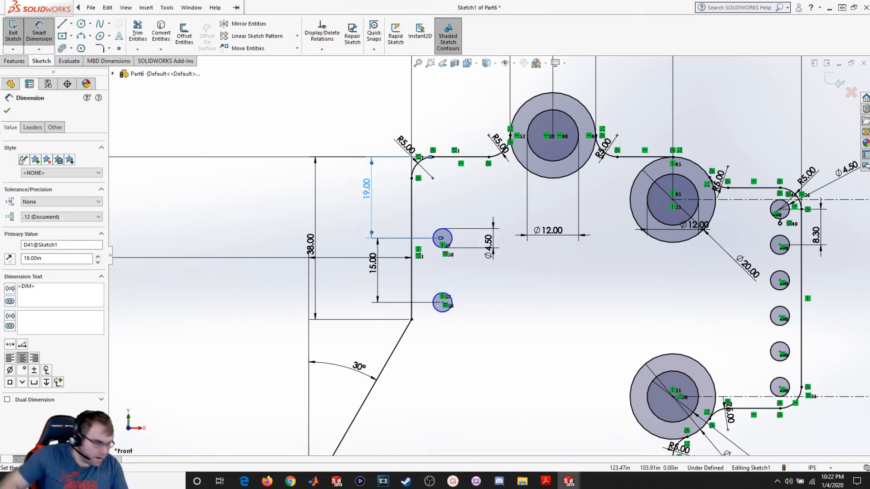
- Switch to the PDF reference drawing and examine the dimensions of the two small left-side holes
{"action": "key", "text": "alt+Tab"}
{"action": "mouse_move", "coordinate": [863, 210]}
{"action": "left_mouse_down"}
{"action": "mouse_move", "coordinate": [131, 72]}
{"action": "mouse_move", "coordinate": [310, 1]}
{"action": "left_mouse_up"}
{"action": "scroll", "coordinate": [323, 156], "scroll_direction": "up", "scroll_amount": 1}
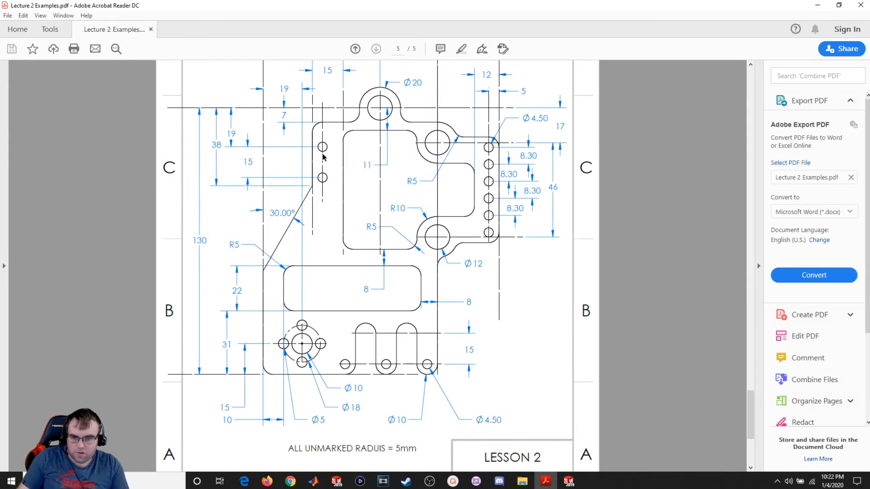
{"action": "scroll", "coordinate": [323, 132], "scroll_direction": "up", "scroll_amount": 2, "text": "ctrl"}
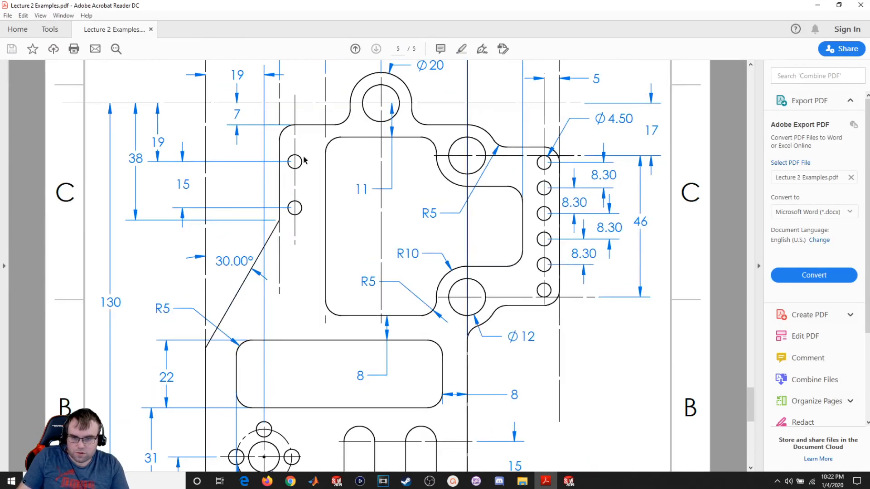
{"action": "scroll", "coordinate": [303, 162], "scroll_direction": "up", "scroll_amount": 2}
{"action": "scroll", "coordinate": [306, 210], "scroll_direction": "up", "scroll_amount": 1}
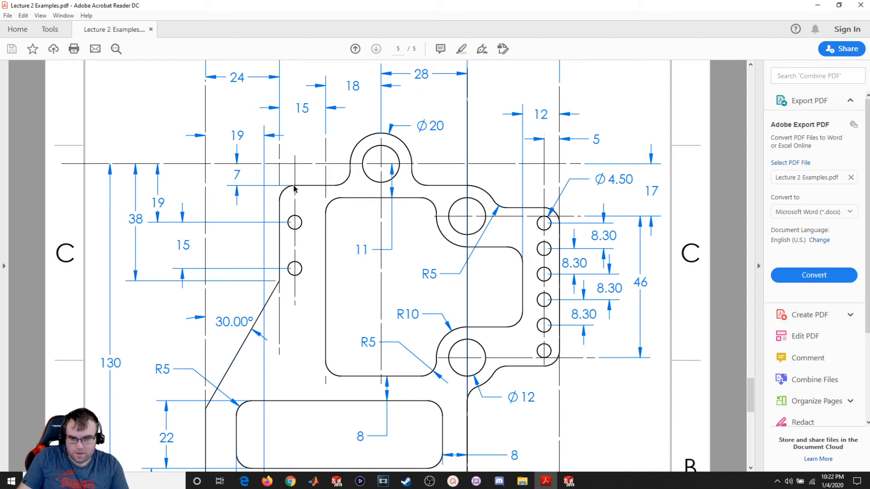
{"action": "left_click_drag", "start_coordinate": [402, 5], "coordinate": [869, 182]}
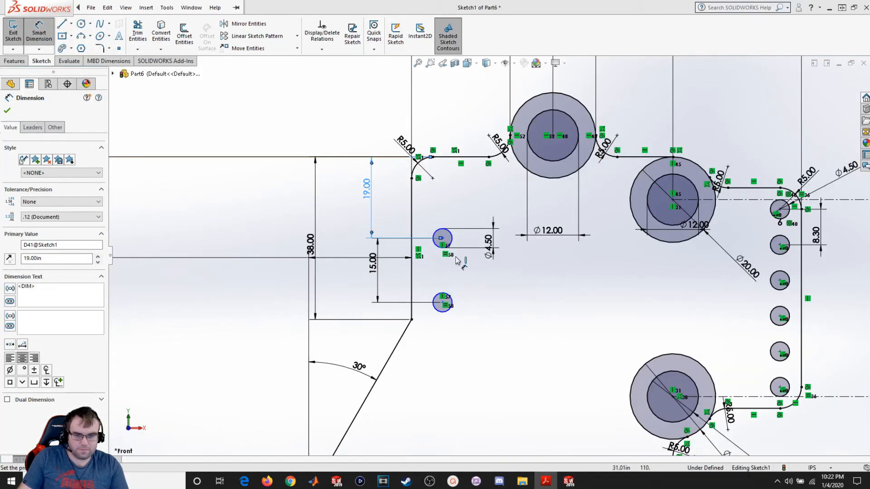
- Add a vertical relation between the upper small circle's center and the endpoint of the top-left R5 arc
{"action": "left_click", "coordinate": [482, 264]}
{"action": "left_click", "coordinate": [443, 238]}
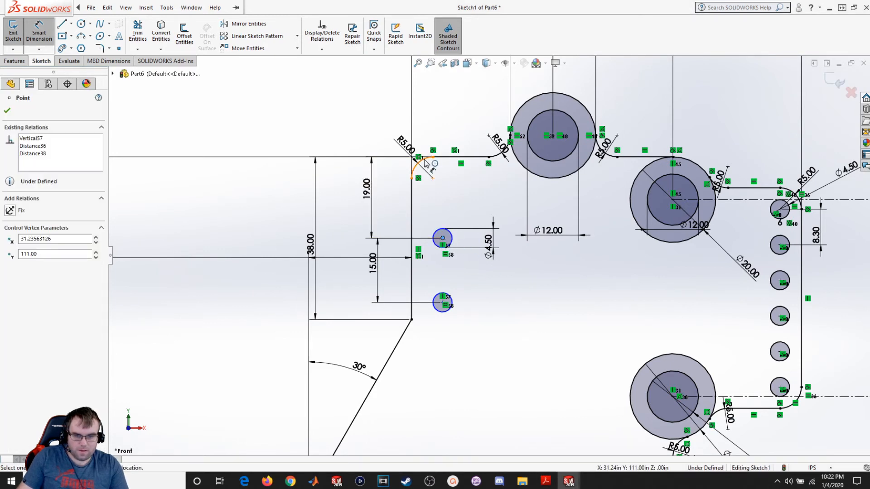
{"action": "left_click", "coordinate": [433, 157], "text": "ctrl"}
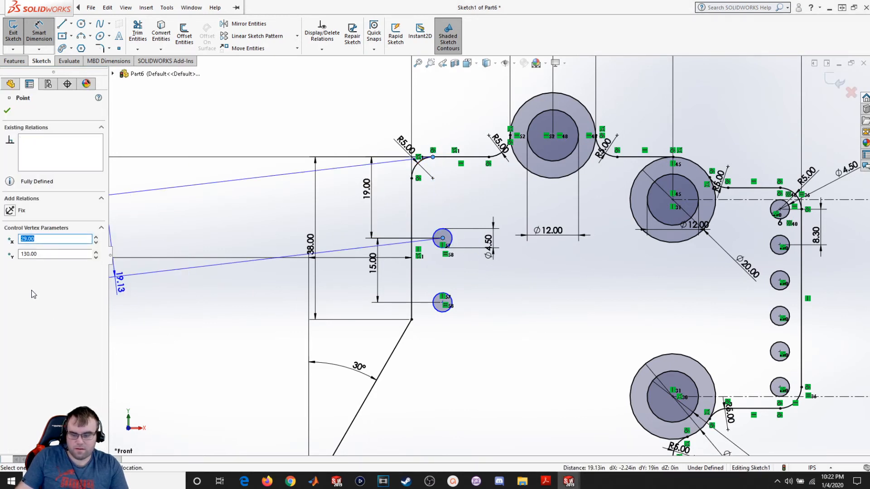
{"action": "key", "text": "Escape"}
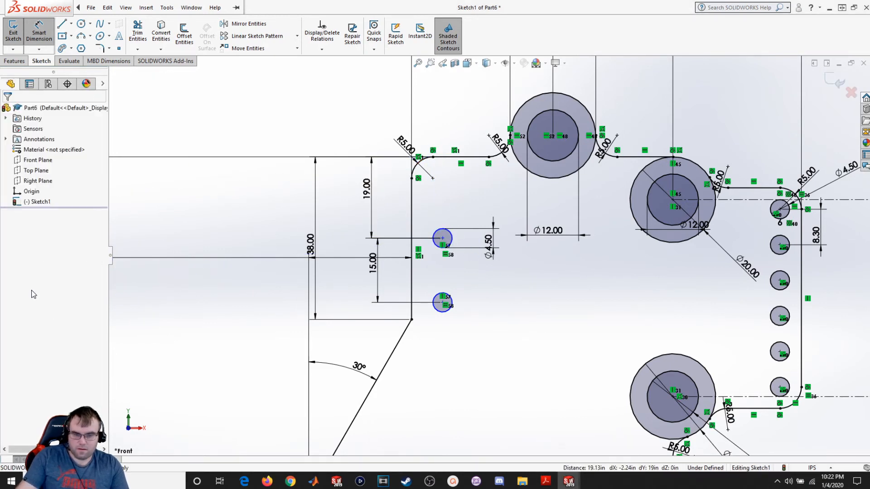
{"action": "left_click", "coordinate": [443, 239]}
{"action": "left_click", "coordinate": [433, 157], "text": "ctrl"}
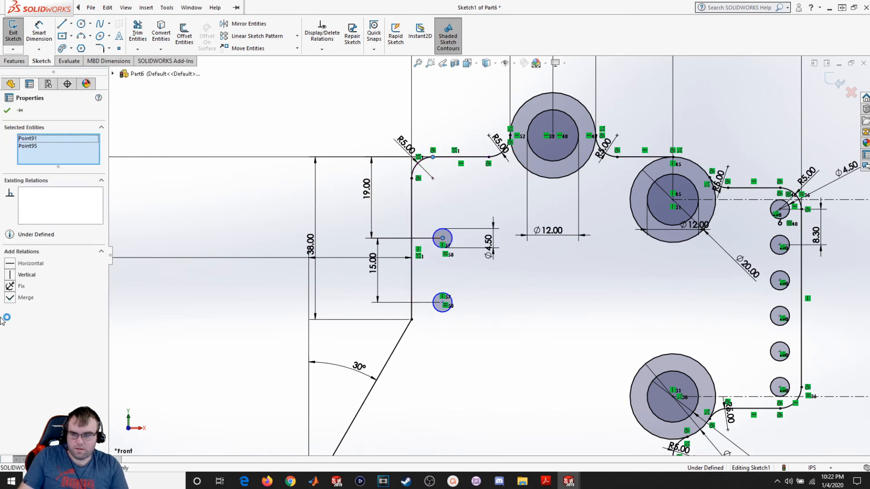
{"action": "left_click", "coordinate": [10, 274]}
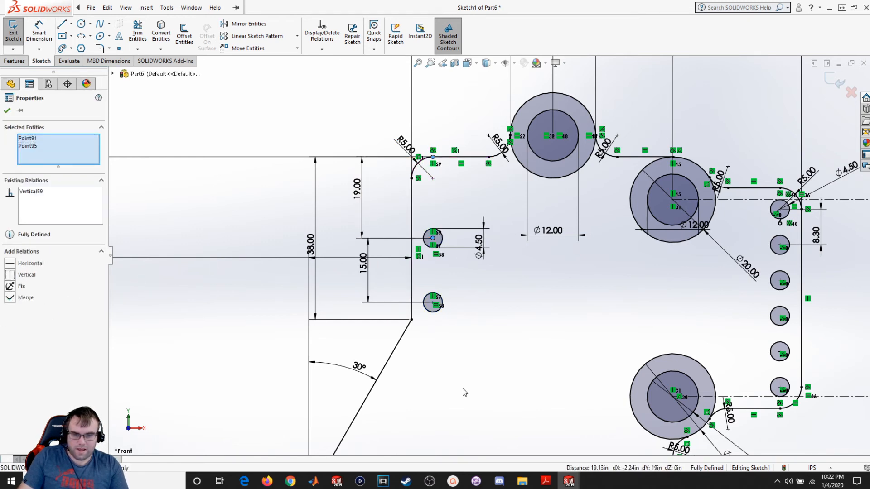
{"action": "key", "text": "Escape"}
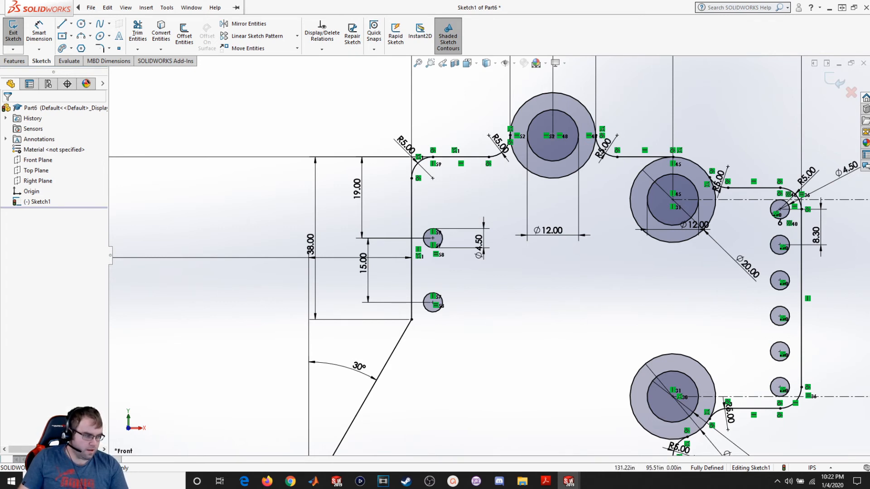
- Sketch a corner rectangle about 56 by 21 above the lower slots, between the angled edge and the right vertical edge
{"action": "scroll", "coordinate": [447, 379], "scroll_direction": "down", "scroll_amount": 2}
{"action": "scroll", "coordinate": [456, 388], "scroll_direction": "up", "scroll_amount": 5}
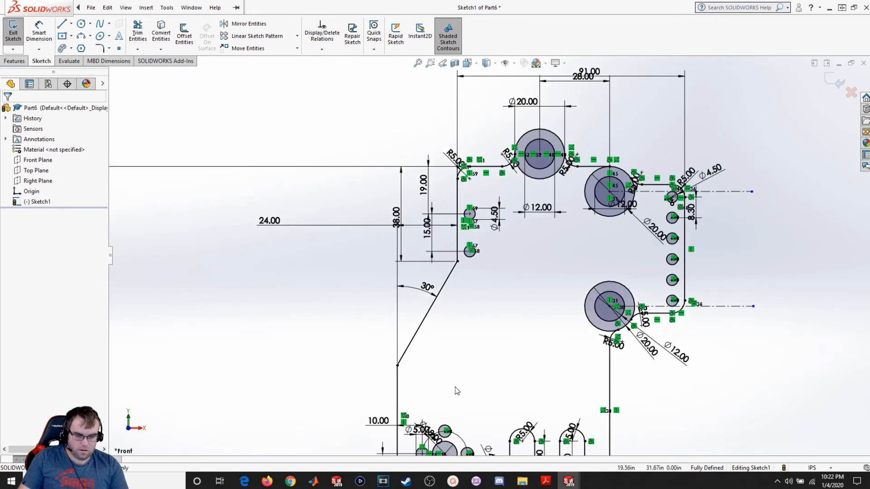
{"action": "scroll", "coordinate": [455, 387], "scroll_direction": "up", "scroll_amount": 1}
{"action": "scroll", "coordinate": [462, 400], "scroll_direction": "down", "scroll_amount": 2}
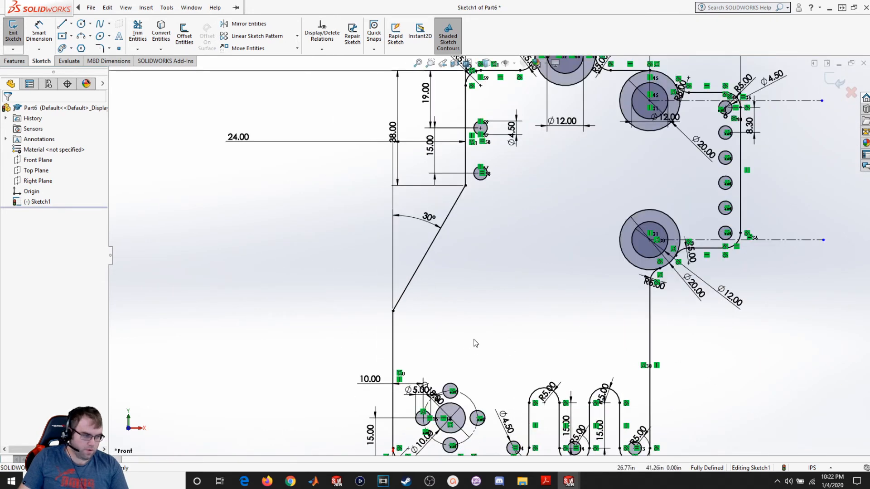
{"action": "left_click", "coordinate": [90, 9]}
{"action": "left_click", "coordinate": [72, 36]}
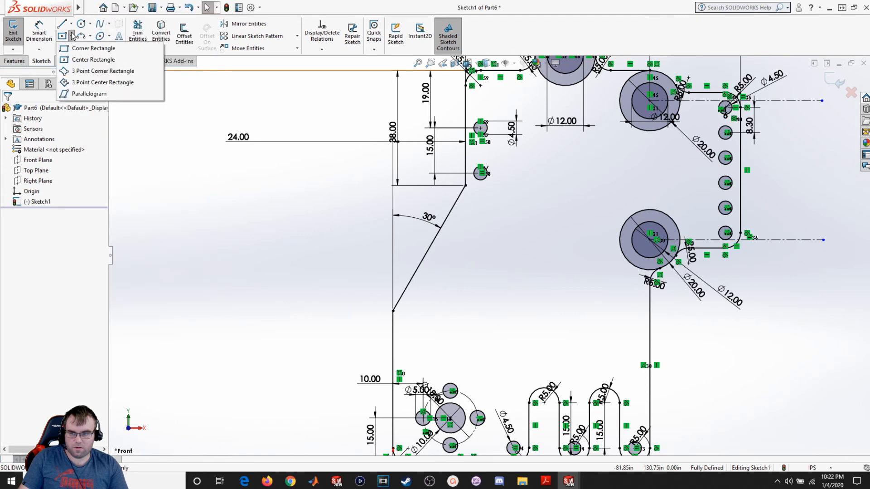
{"action": "left_click", "coordinate": [78, 47]}
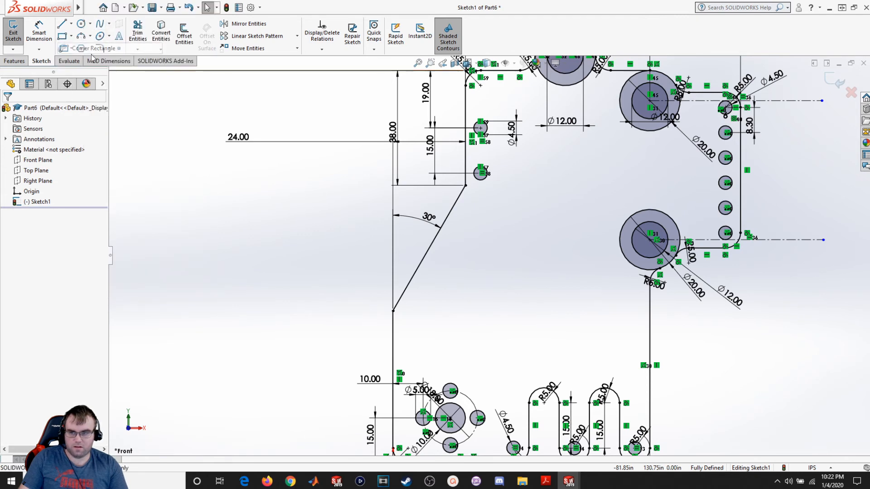
{"action": "left_click", "coordinate": [434, 361]}
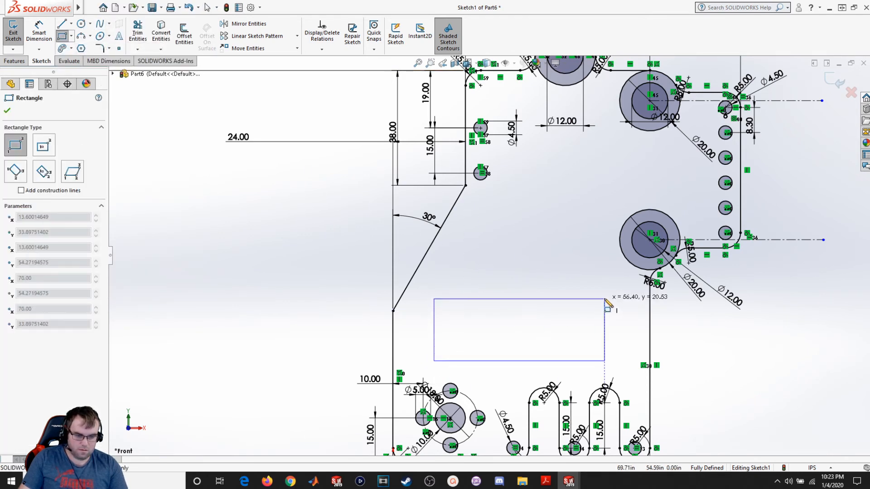
{"action": "left_click", "coordinate": [604, 298]}
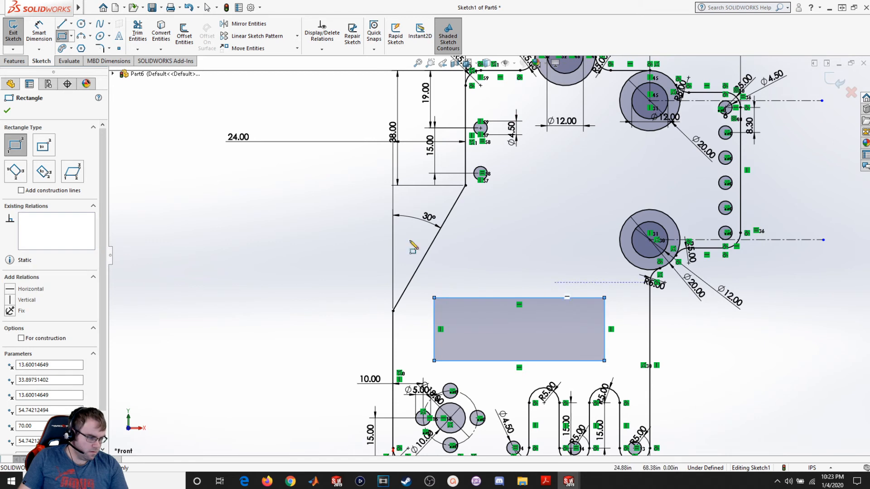
{"action": "left_click", "coordinate": [7, 111]}
- Dimension the rectangle's height as 22
{"action": "left_click", "coordinate": [39, 31]}
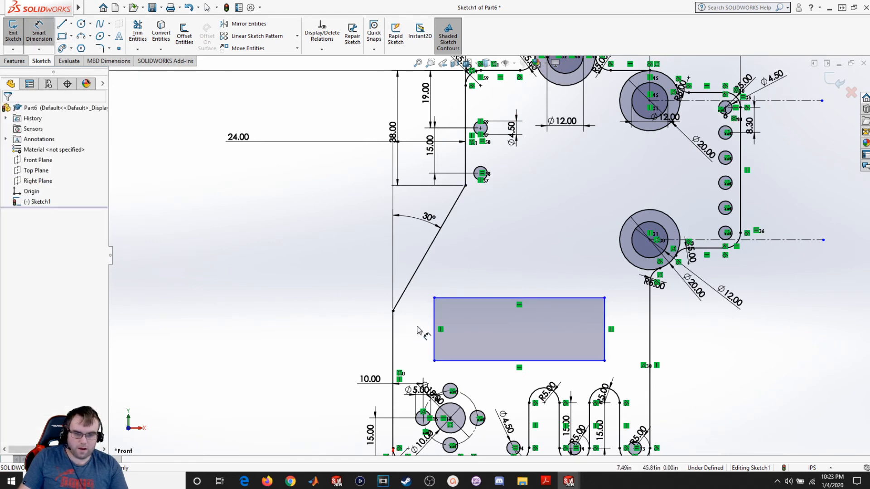
{"action": "left_click", "coordinate": [434, 347]}
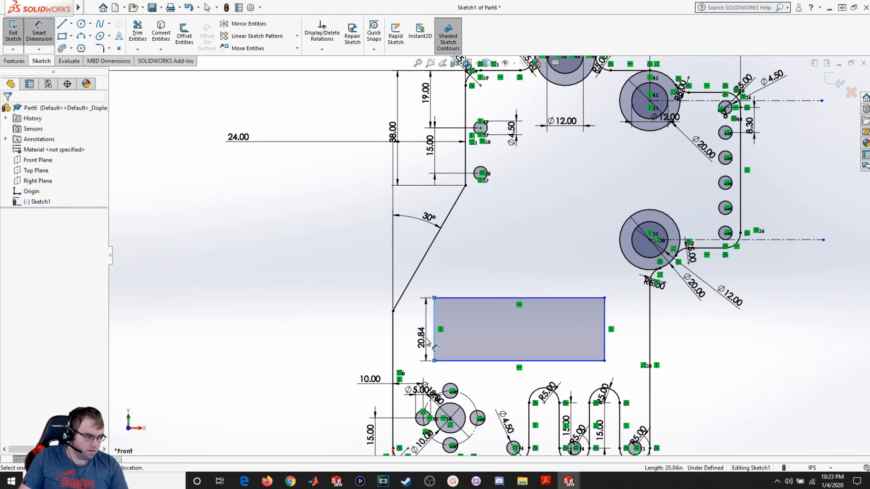
{"action": "left_click", "coordinate": [427, 341]}
{"action": "type", "text": "22"}
{"action": "key", "text": "Return"}
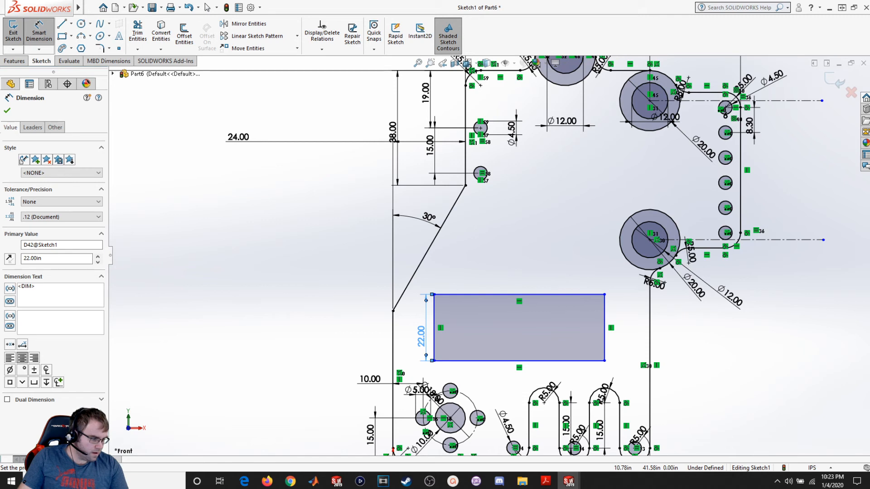
- Dimension the gap between the rectangle's right edge and the vertical outline edge beside it as 8
{"action": "left_click", "coordinate": [604, 344]}
{"action": "left_click", "coordinate": [650, 342]}
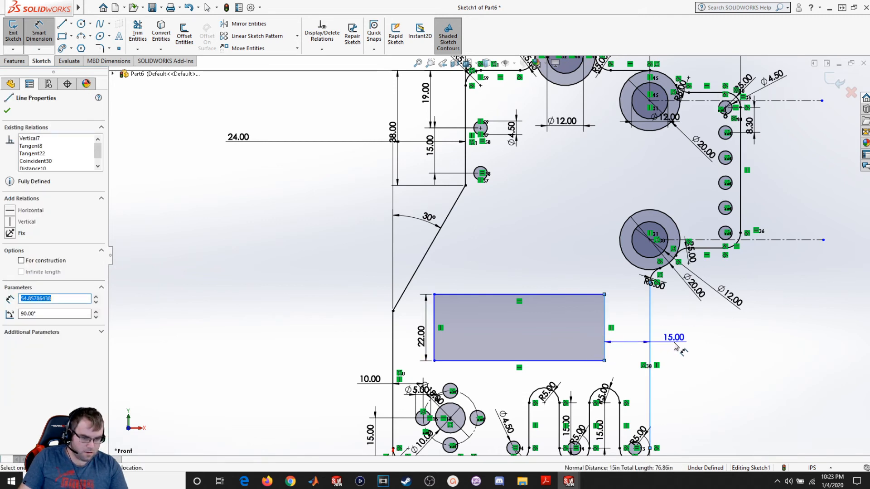
{"action": "left_click", "coordinate": [674, 344]}
{"action": "type", "text": "8"}
{"action": "key", "text": "Return"}
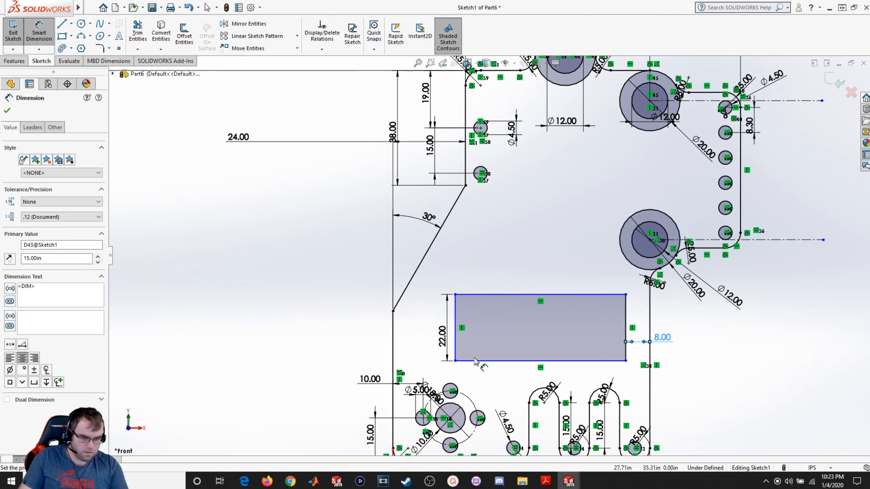
- Dimension the rectangle's bottom edge 31 above the outline's bottom edge
{"action": "left_click", "coordinate": [492, 361]}
{"action": "scroll", "coordinate": [493, 362], "scroll_direction": "up", "scroll_amount": 4}
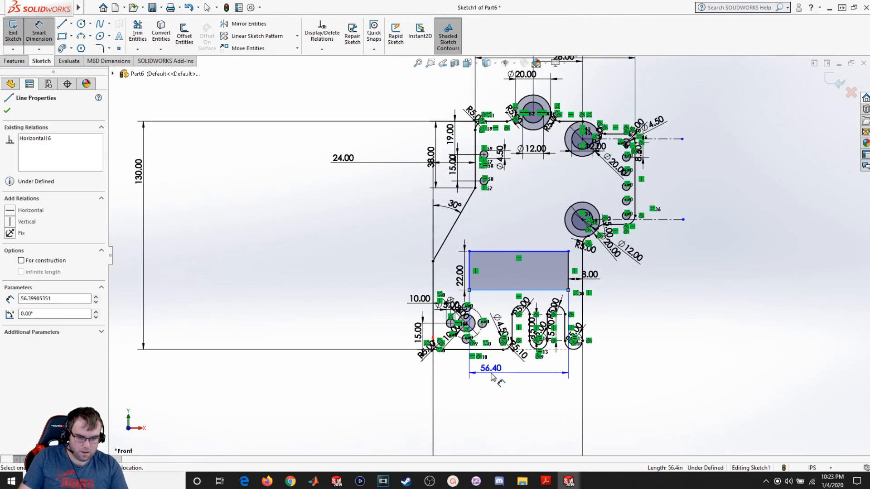
{"action": "left_click", "coordinate": [493, 349]}
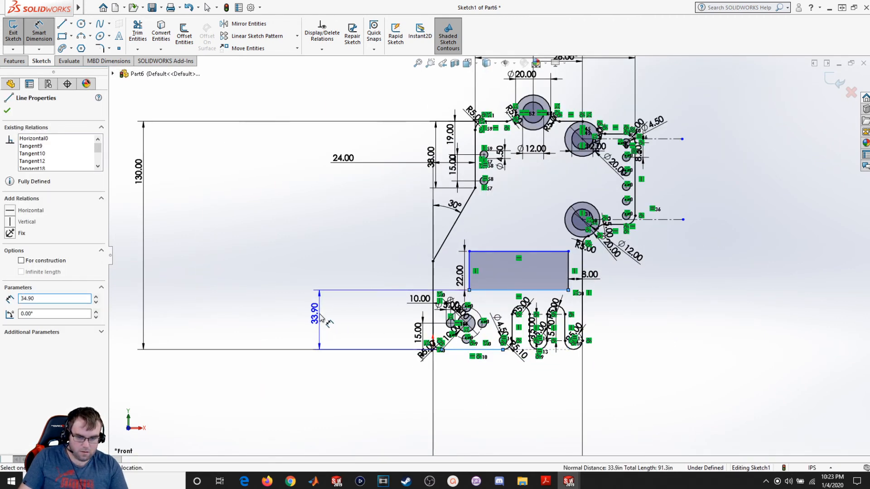
{"action": "left_click", "coordinate": [319, 317]}
{"action": "type", "text": "31"}
{"action": "key", "text": "Return"}
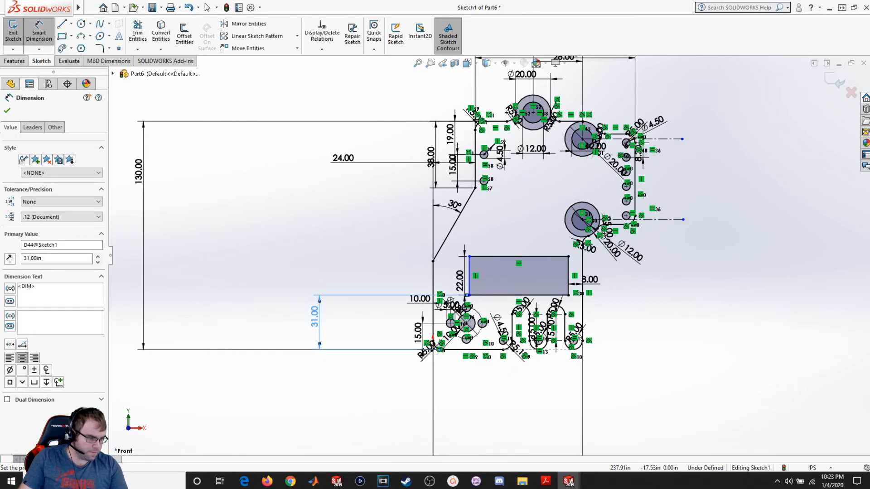
- Dimension the rectangle's left edge 10 from the outline's left vertical edge
{"action": "scroll", "coordinate": [407, 279], "scroll_direction": "down", "scroll_amount": 3}
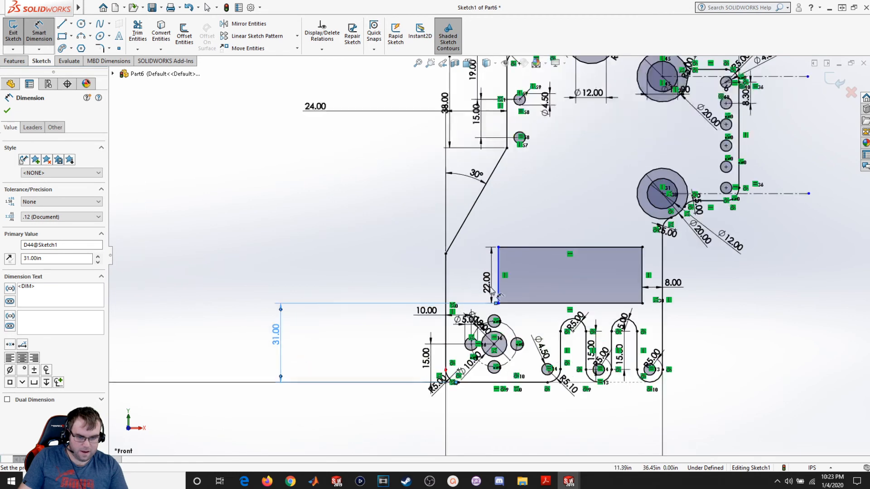
{"action": "left_click", "coordinate": [498, 292]}
{"action": "left_click", "coordinate": [445, 274]}
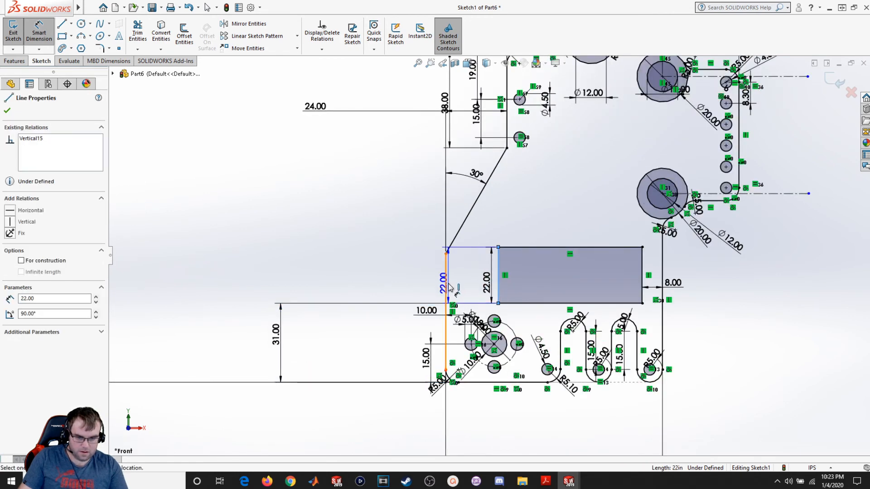
{"action": "left_click", "coordinate": [397, 285]}
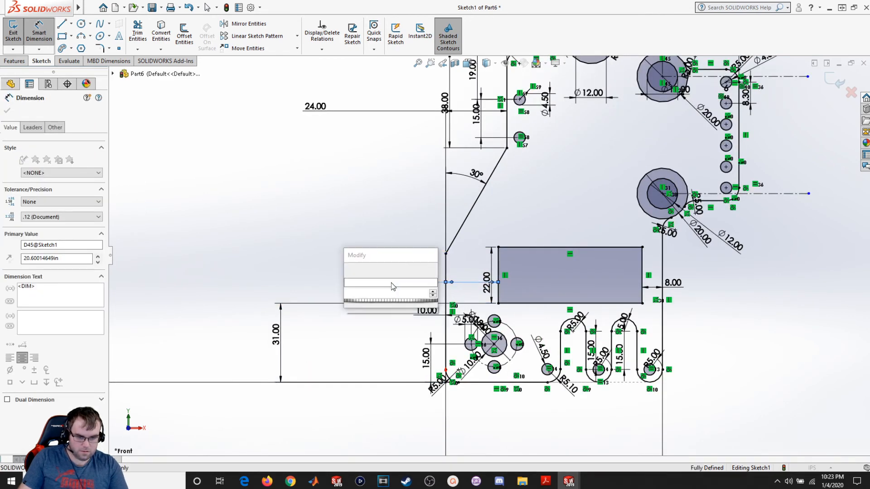
{"action": "key", "text": "Return"}
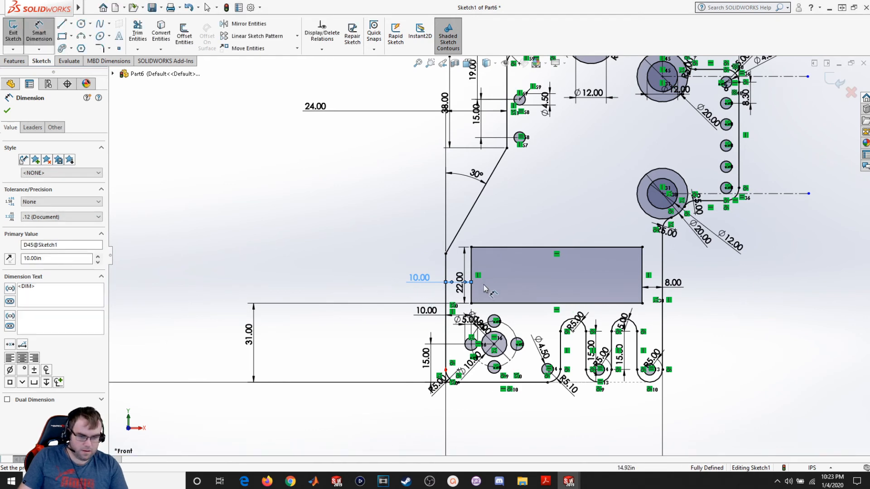
- Fillet all four corners of the rectangular cutout with a radius of 5
{"action": "left_click", "coordinate": [8, 111]}
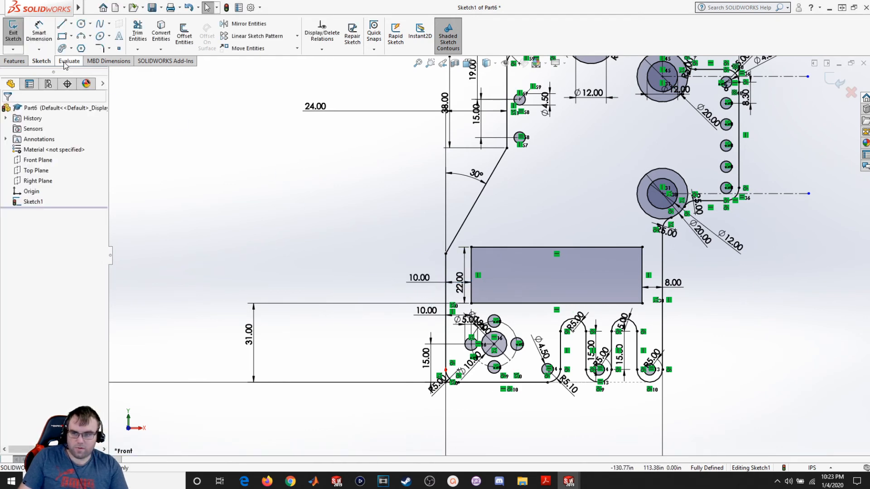
{"action": "left_click", "coordinate": [99, 48]}
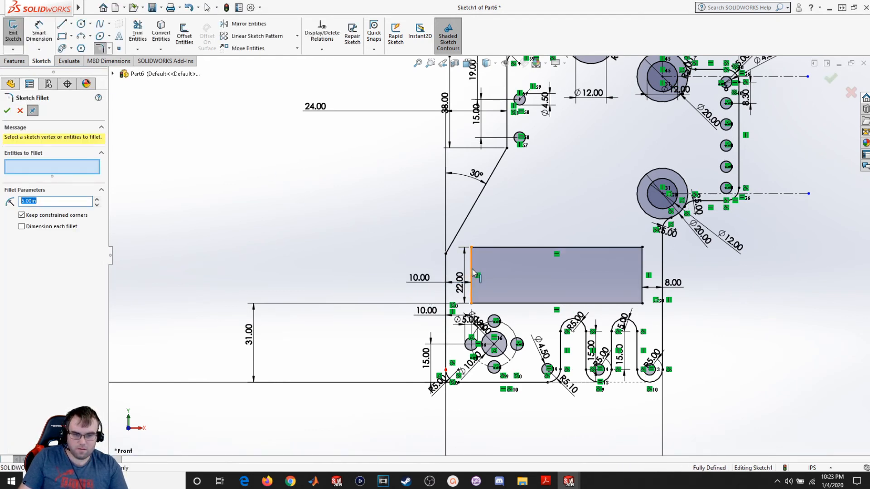
{"action": "left_click", "coordinate": [472, 247]}
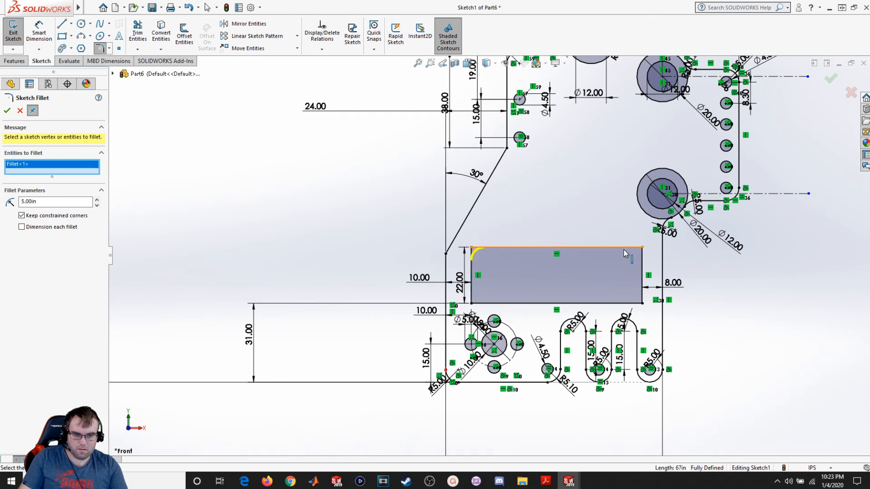
{"action": "left_click", "coordinate": [639, 265]}
{"action": "left_click", "coordinate": [632, 302]}
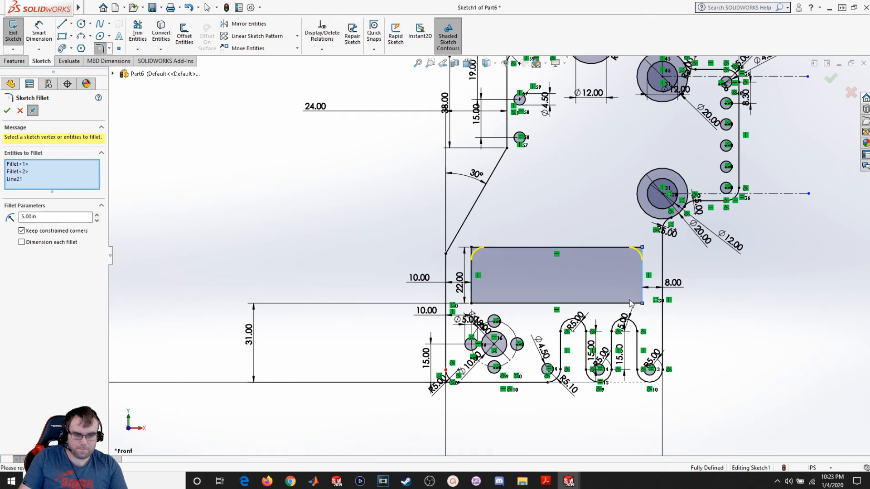
{"action": "left_click", "coordinate": [473, 294]}
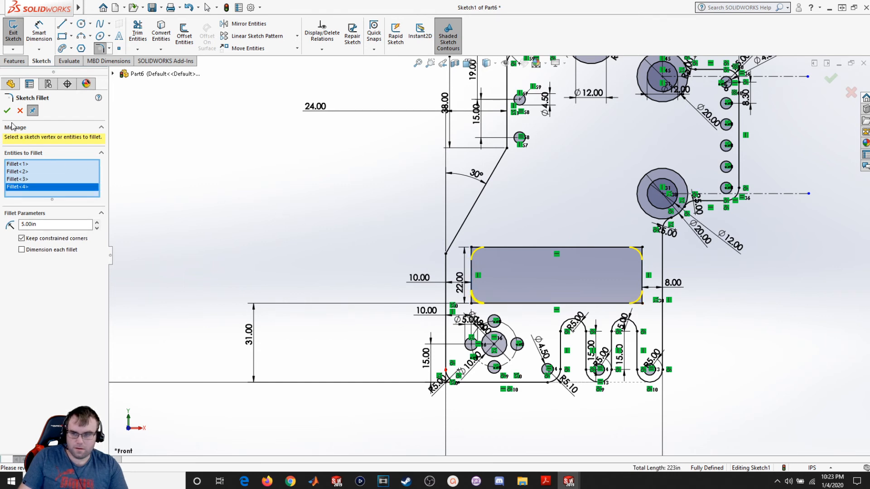
{"action": "key", "text": "Return"}
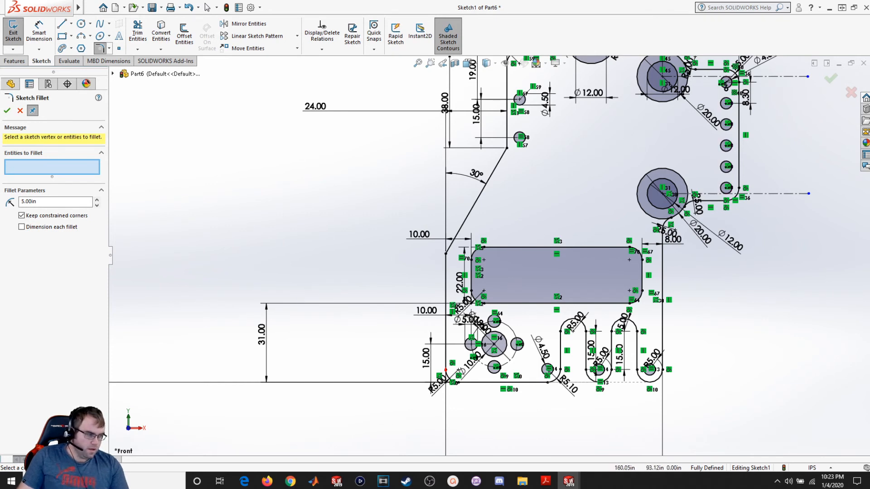
- Compare the sketch's upper pocket area with the reference drawing in the PDF
{"action": "scroll", "coordinate": [393, 151], "scroll_direction": "up", "scroll_amount": 1}
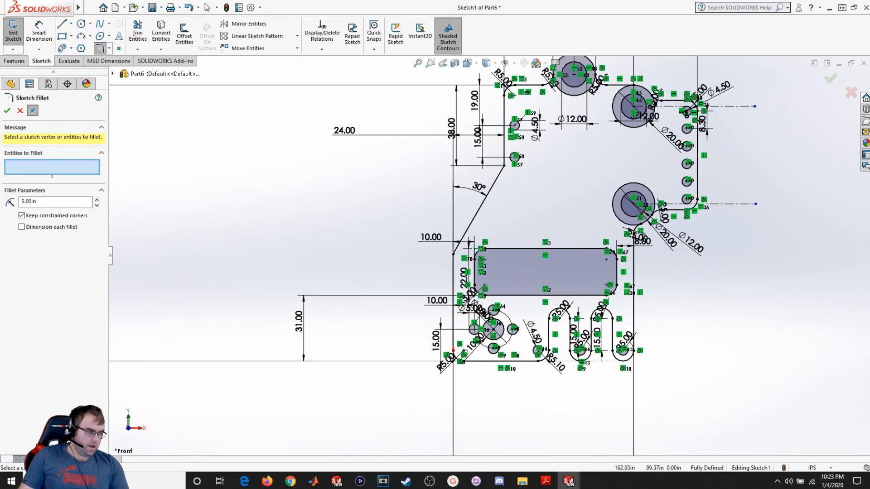
{"action": "key", "text": "alt+Tab"}
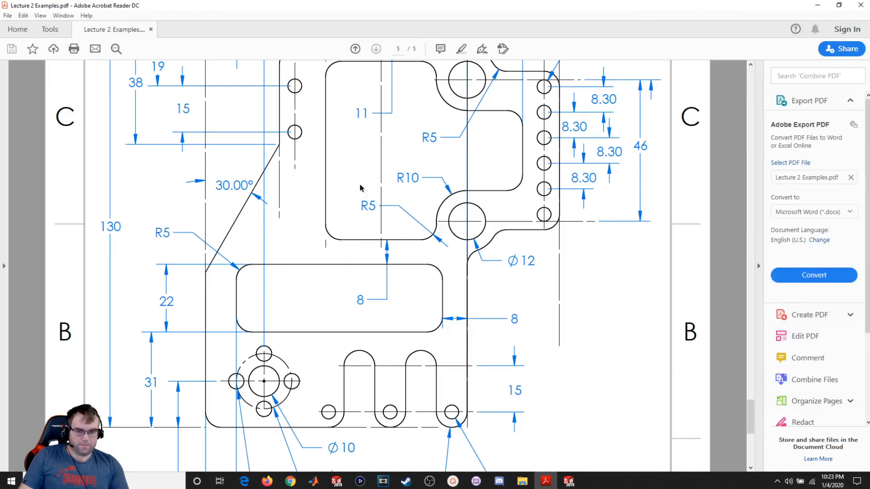
{"action": "scroll", "coordinate": [422, 160], "scroll_direction": "up", "scroll_amount": 3}
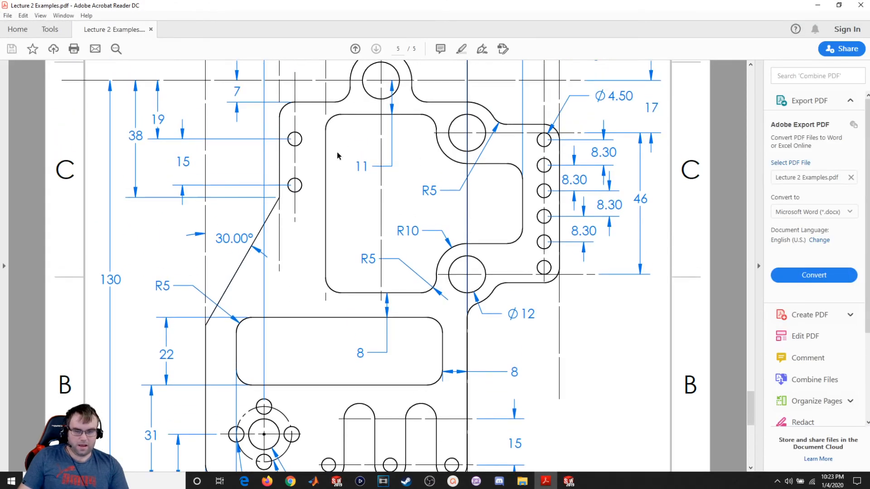
{"action": "mouse_move", "coordinate": [474, 3]}
{"action": "left_mouse_down"}
{"action": "mouse_move", "coordinate": [868, 116]}
{"action": "mouse_move", "coordinate": [869, 4]}
{"action": "left_mouse_up"}
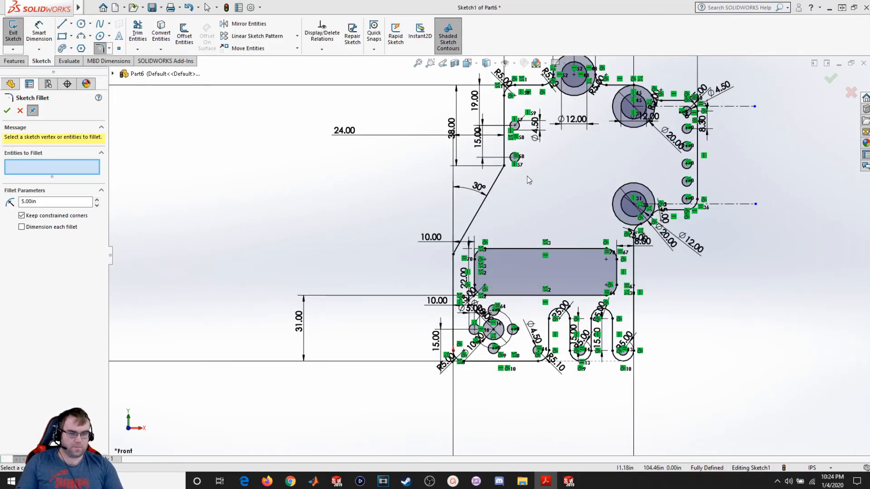
{"action": "scroll", "coordinate": [527, 176], "scroll_direction": "up", "scroll_amount": 2}
{"action": "left_click", "coordinate": [7, 110]}
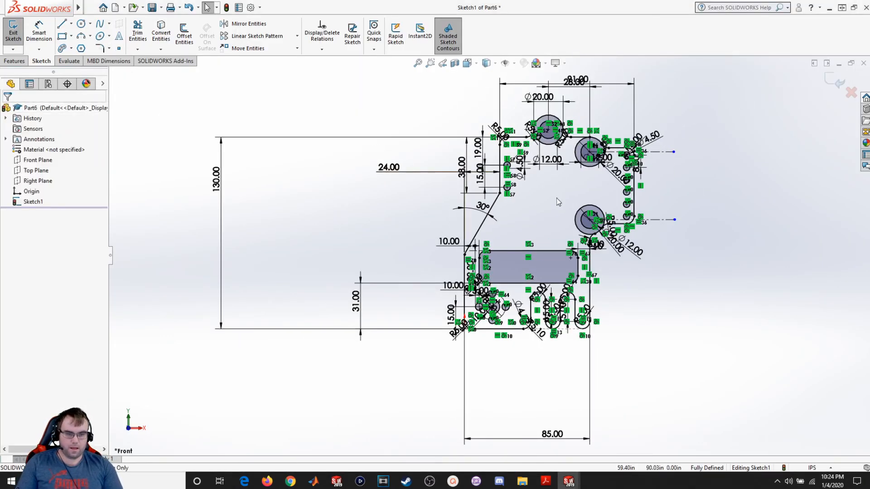
{"action": "scroll", "coordinate": [557, 206], "scroll_direction": "down", "scroll_amount": 4}
{"action": "scroll", "coordinate": [555, 209], "scroll_direction": "down", "scroll_amount": 2}
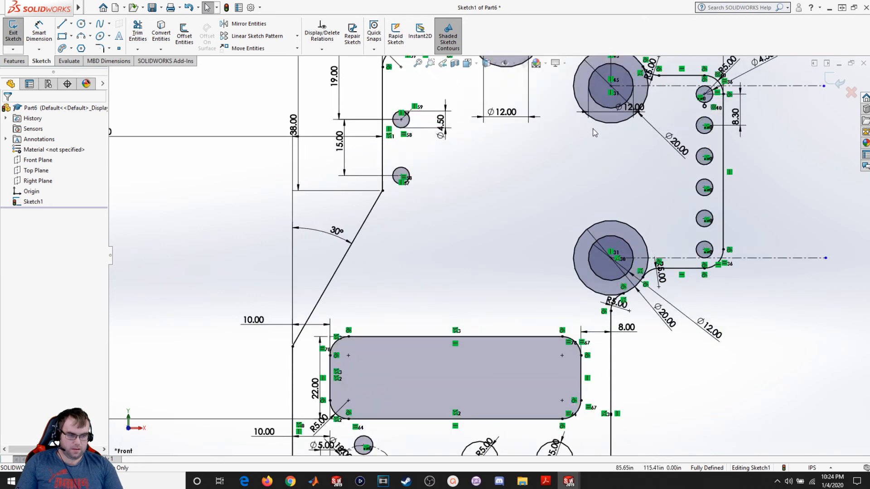
{"action": "scroll", "coordinate": [594, 133], "scroll_direction": "up", "scroll_amount": 2}
{"action": "scroll", "coordinate": [625, 131], "scroll_direction": "down", "scroll_amount": 5}
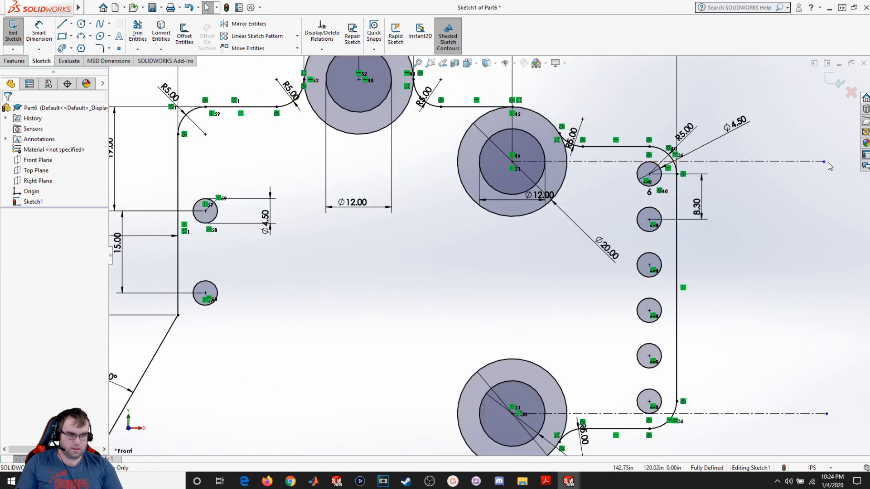
- Shorten the two horizontal centerlines so they end at the top and bottom holes of the vertical hole column
{"action": "left_click_drag", "start_coordinate": [823, 162], "coordinate": [649, 163]}
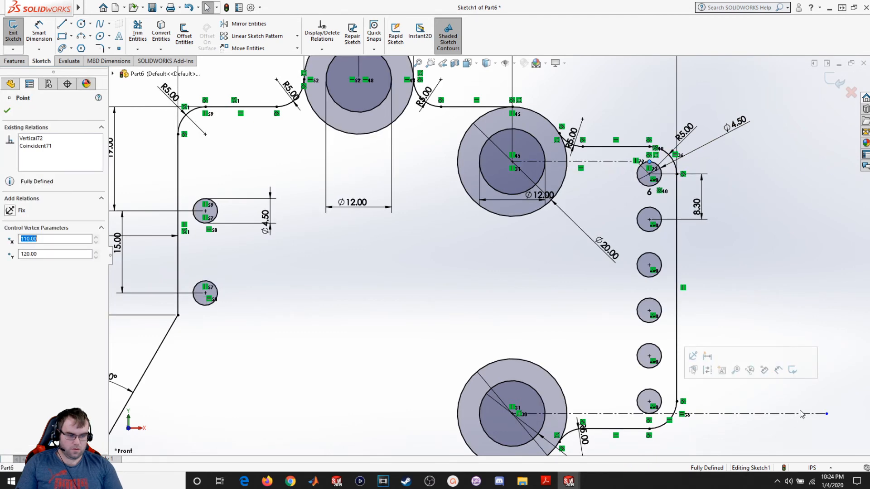
{"action": "left_click_drag", "start_coordinate": [827, 414], "coordinate": [650, 423]}
{"action": "left_click", "coordinate": [762, 310]}
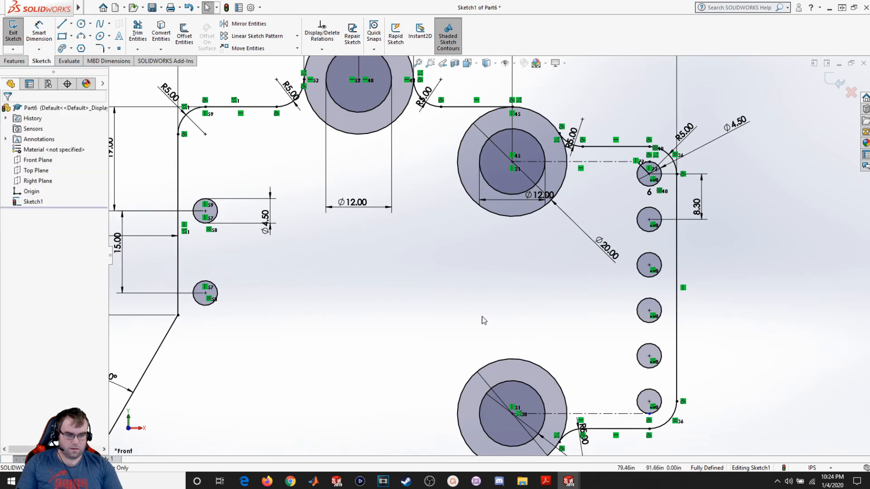
- Sketch a three-point arc starting on the left side of the upper Ø20 boss and curving up-left
{"action": "scroll", "coordinate": [421, 300], "scroll_direction": "up", "scroll_amount": 3}
{"action": "scroll", "coordinate": [464, 284], "scroll_direction": "down", "scroll_amount": 2}
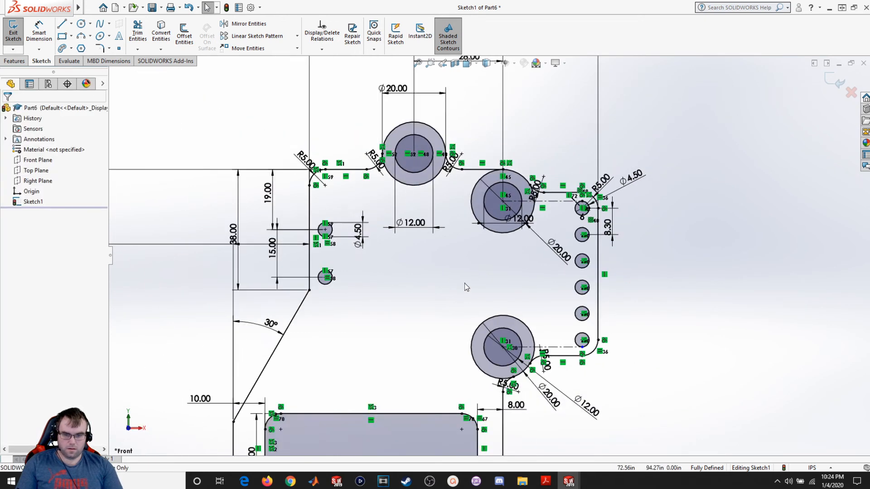
{"action": "scroll", "coordinate": [464, 284], "scroll_direction": "down", "scroll_amount": 1}
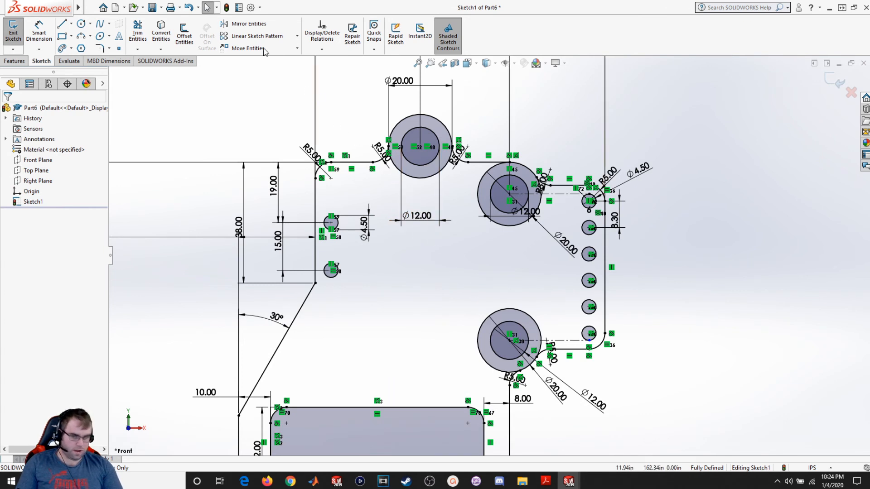
{"action": "left_click", "coordinate": [81, 35]}
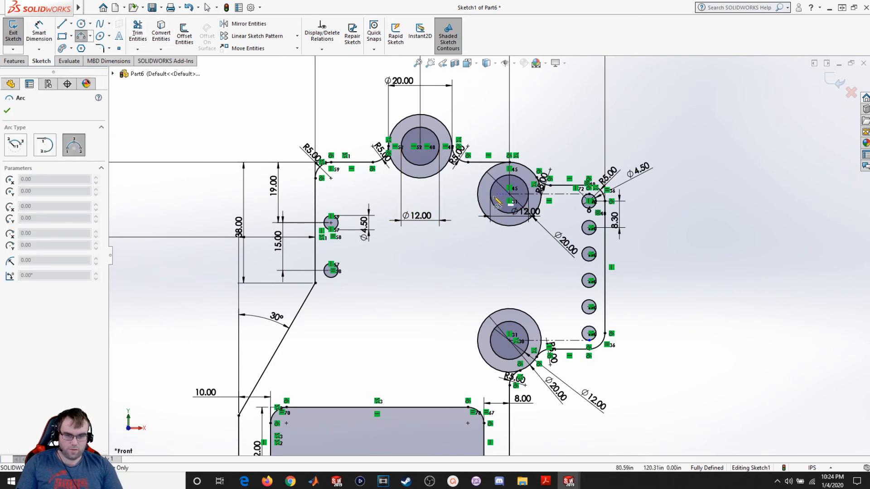
{"action": "scroll", "coordinate": [494, 184], "scroll_direction": "down", "scroll_amount": 3}
{"action": "scroll", "coordinate": [474, 210], "scroll_direction": "down", "scroll_amount": 1}
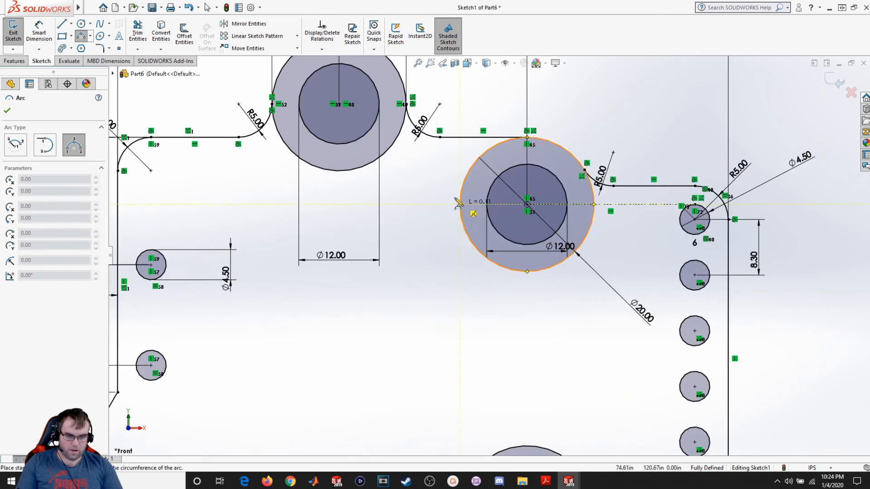
{"action": "left_click", "coordinate": [460, 204]}
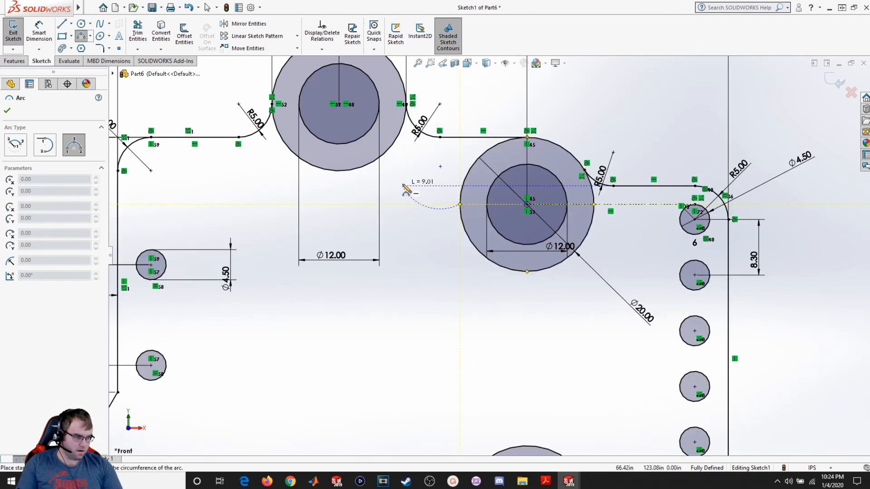
{"action": "left_click", "coordinate": [406, 180]}
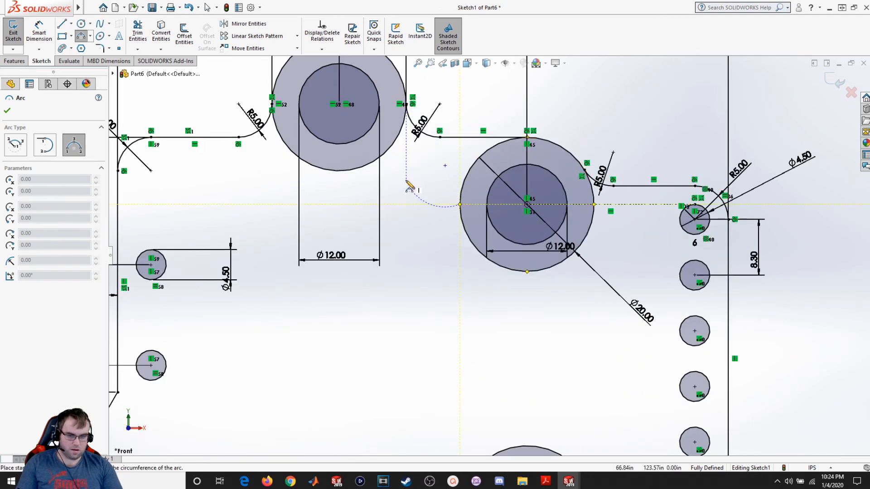
{"action": "left_click", "coordinate": [438, 189]}
{"action": "key", "text": "Escape"}
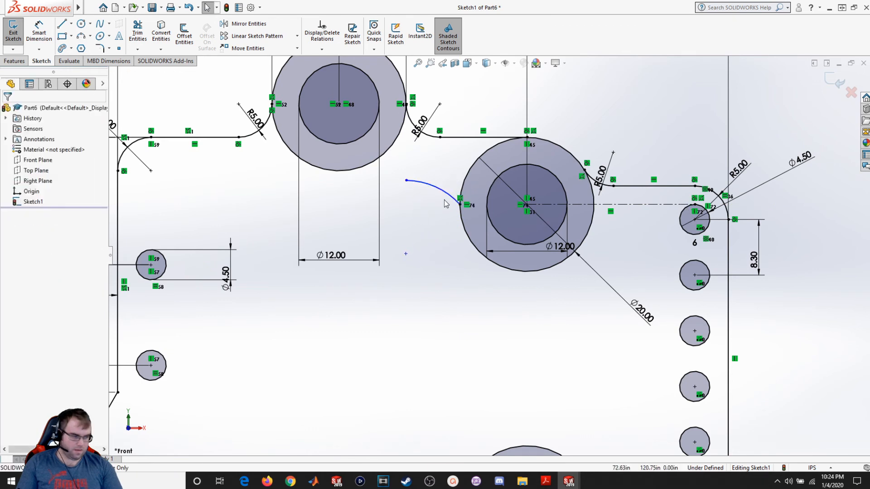
- Draw connected lines from the arc's end going left, down, and right to form the pocket's left side and bottom
{"action": "left_click", "coordinate": [61, 24]}
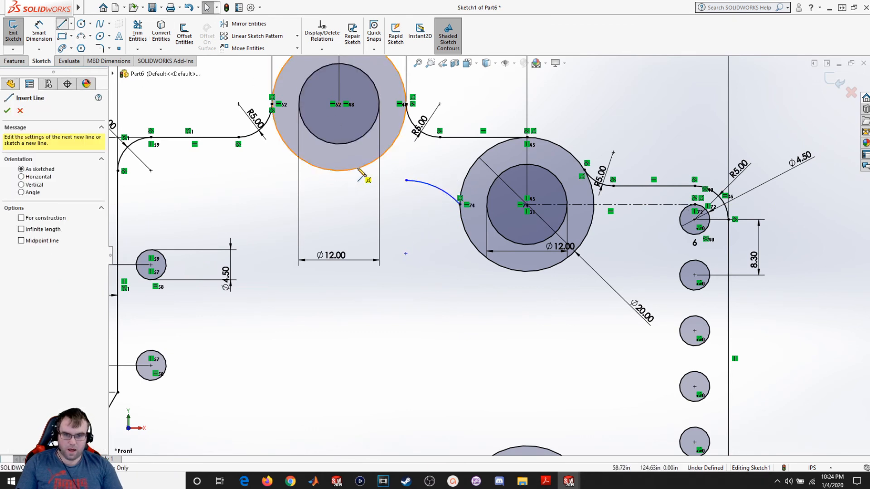
{"action": "left_click", "coordinate": [406, 180]}
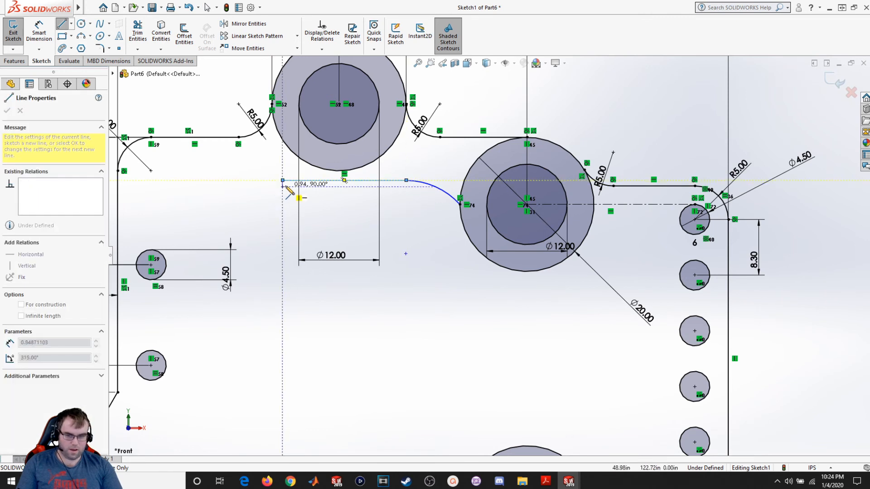
{"action": "left_click", "coordinate": [283, 181]}
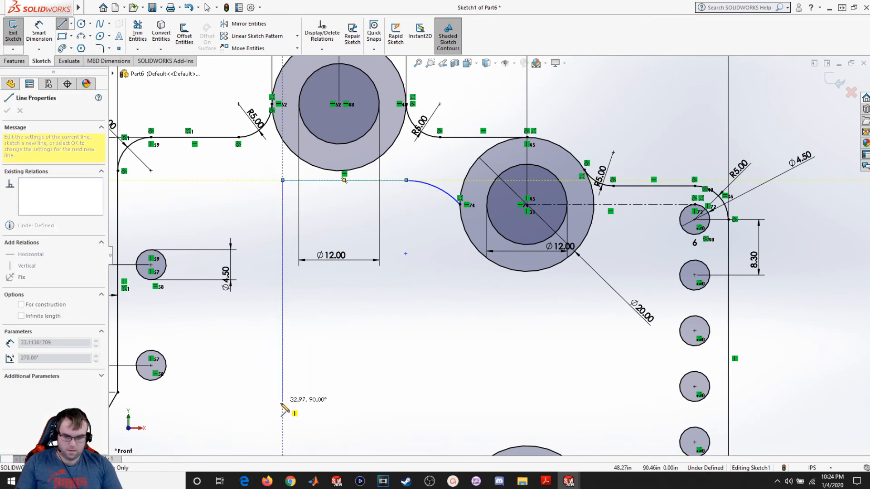
{"action": "scroll", "coordinate": [290, 410], "scroll_direction": "up", "scroll_amount": 4}
{"action": "scroll", "coordinate": [282, 405], "scroll_direction": "up", "scroll_amount": 2}
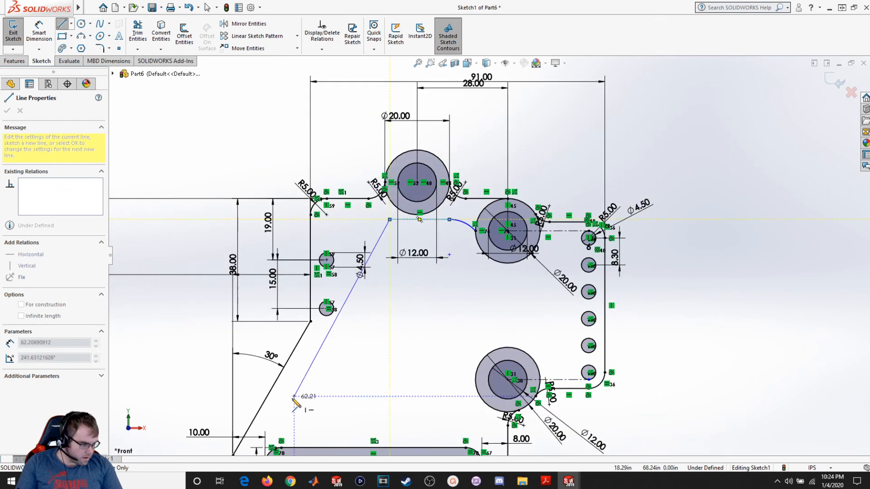
{"action": "left_click", "coordinate": [389, 410]}
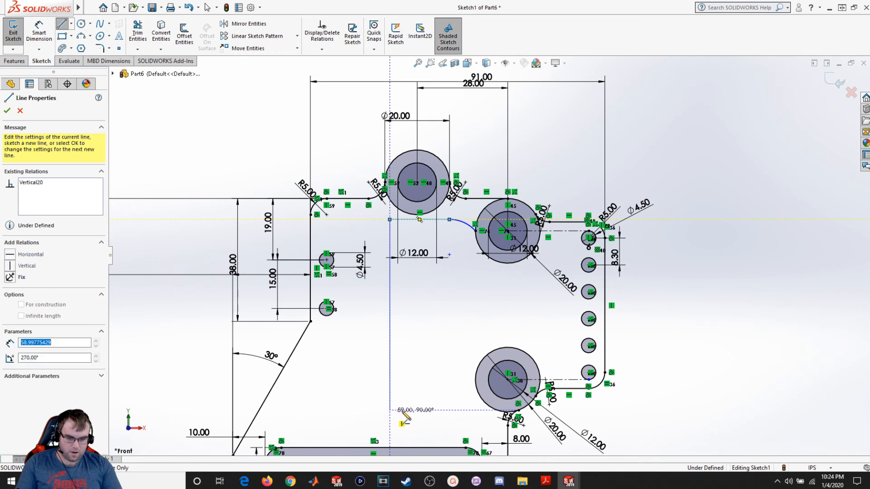
{"action": "left_click", "coordinate": [459, 410]}
{"action": "key", "text": "Escape"}
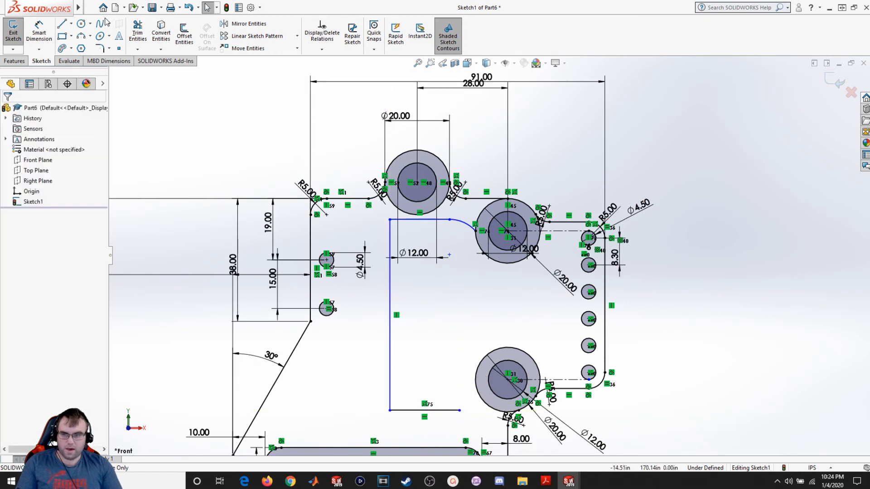
- Sketch an arc from the bottom line's end up to the left side of the lower Ø20 boss
{"action": "left_click", "coordinate": [82, 36]}
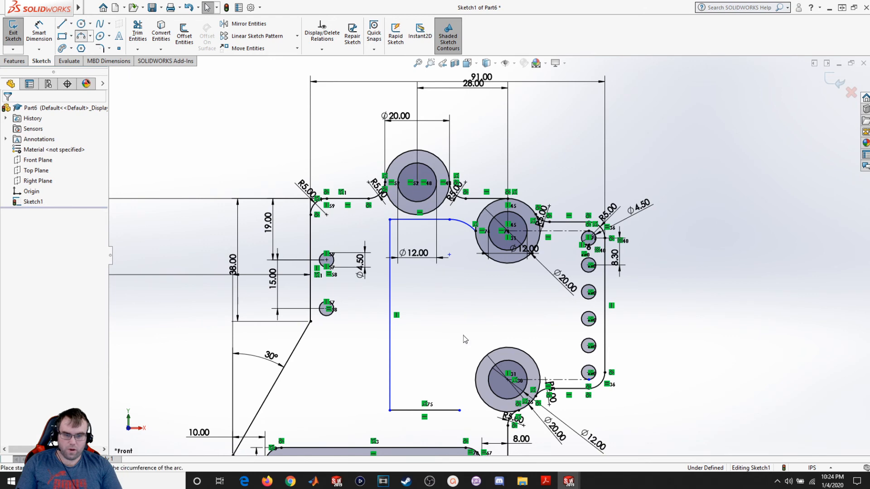
{"action": "left_click", "coordinate": [459, 410]}
{"action": "left_click", "coordinate": [475, 378]}
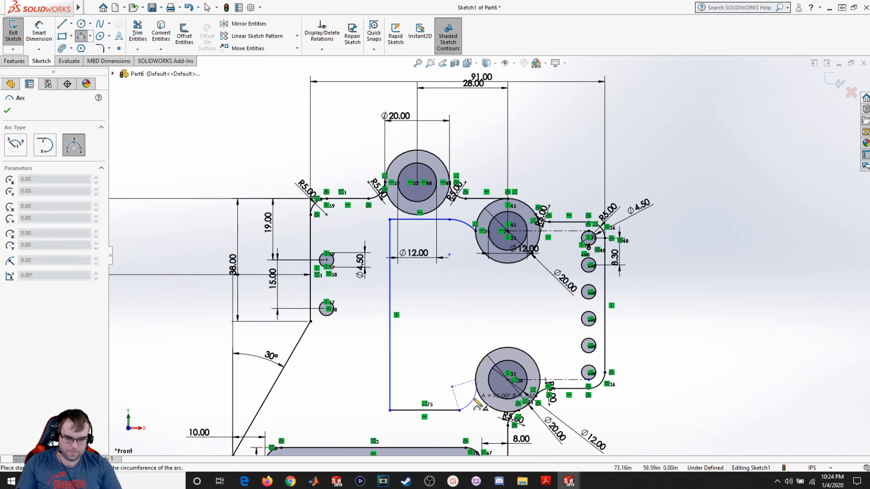
{"action": "scroll", "coordinate": [477, 395], "scroll_direction": "up", "scroll_amount": 5}
{"action": "scroll", "coordinate": [488, 335], "scroll_direction": "down", "scroll_amount": 3}
{"action": "scroll", "coordinate": [488, 334], "scroll_direction": "down", "scroll_amount": 8}
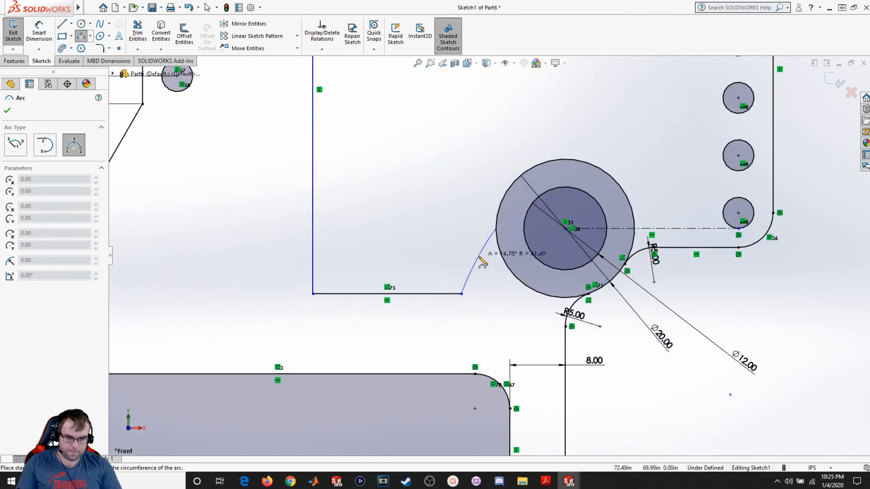
{"action": "left_click", "coordinate": [496, 280]}
{"action": "key", "text": "Escape"}
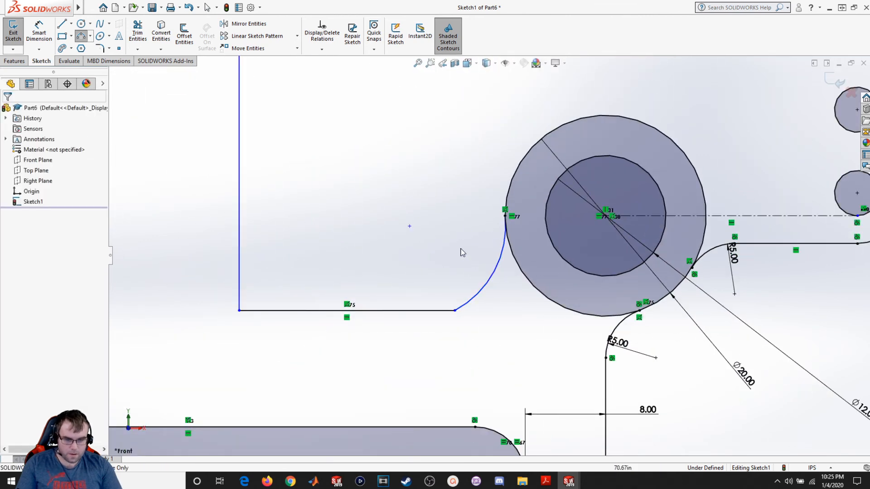
- Make the lower arc tangent to the pocket's bottom line
{"action": "left_click", "coordinate": [463, 307]}
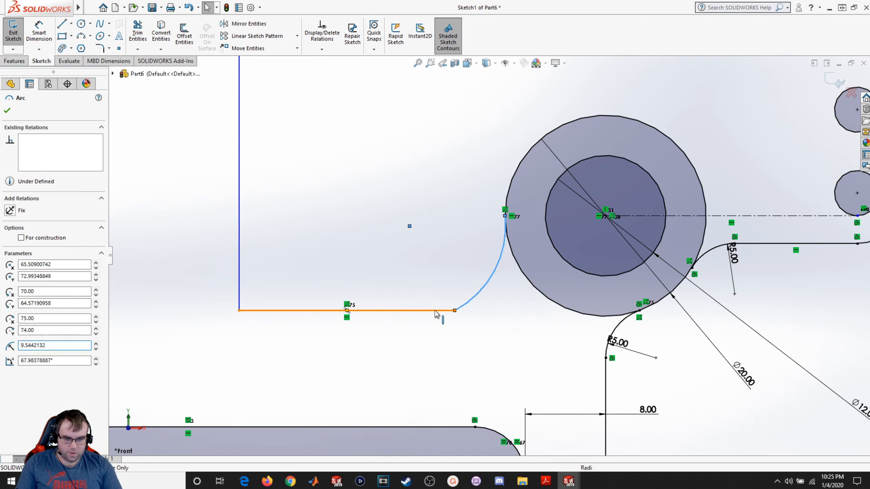
{"action": "left_click", "coordinate": [442, 310], "text": "ctrl"}
{"action": "left_click", "coordinate": [26, 263]}
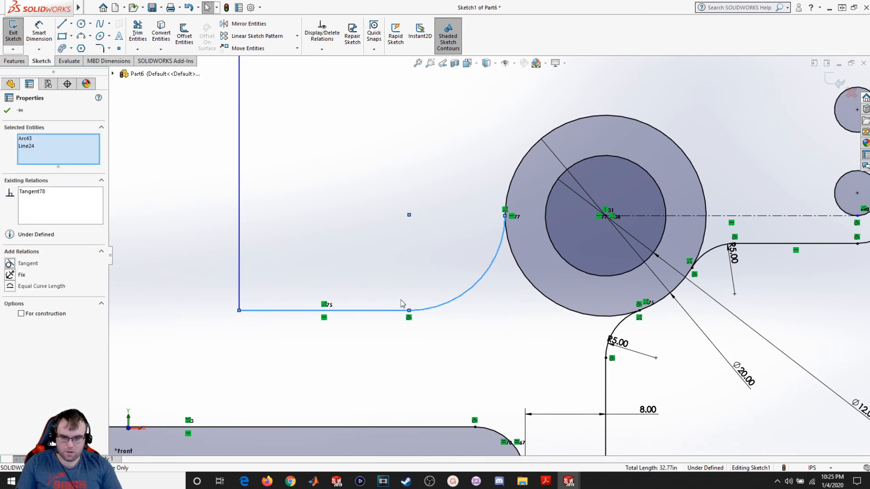
{"action": "key", "text": "Escape"}
{"action": "left_click", "coordinate": [486, 277]}
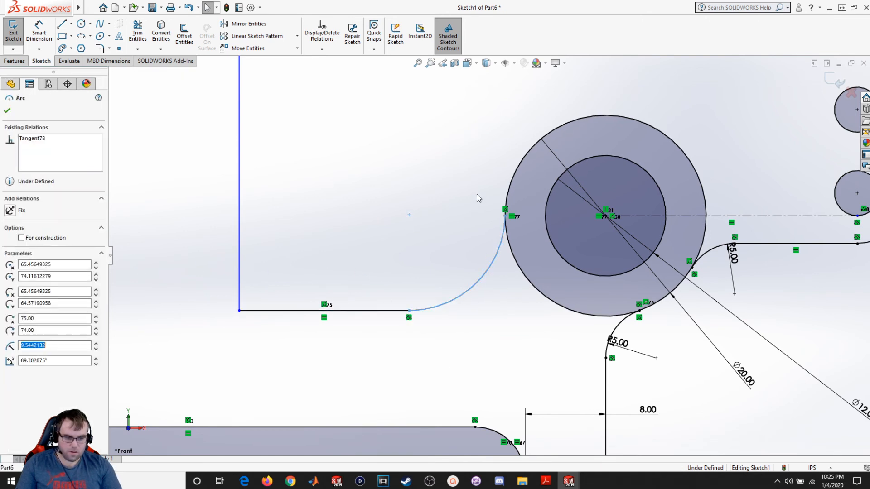
- Make the pocket's corner arc tangent to the upper Ø20 boss
{"action": "left_click", "coordinate": [509, 188], "text": "ctrl"}
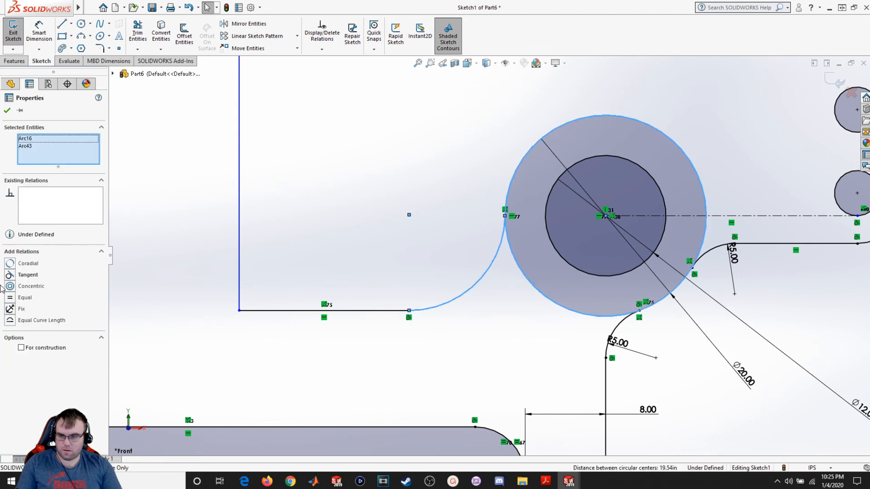
{"action": "left_click", "coordinate": [13, 275]}
{"action": "key", "text": "Escape"}
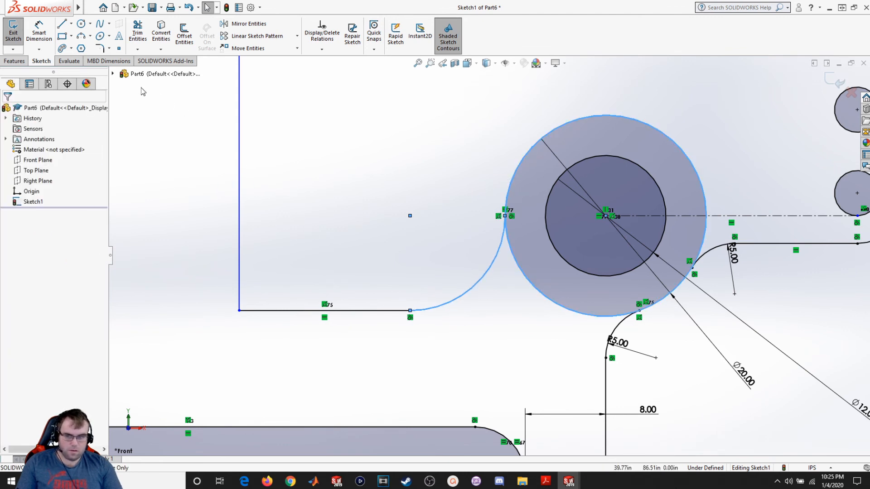
- Add a radius dimension to the pocket's corner arc next to the upper boss
{"action": "left_click", "coordinate": [40, 31]}
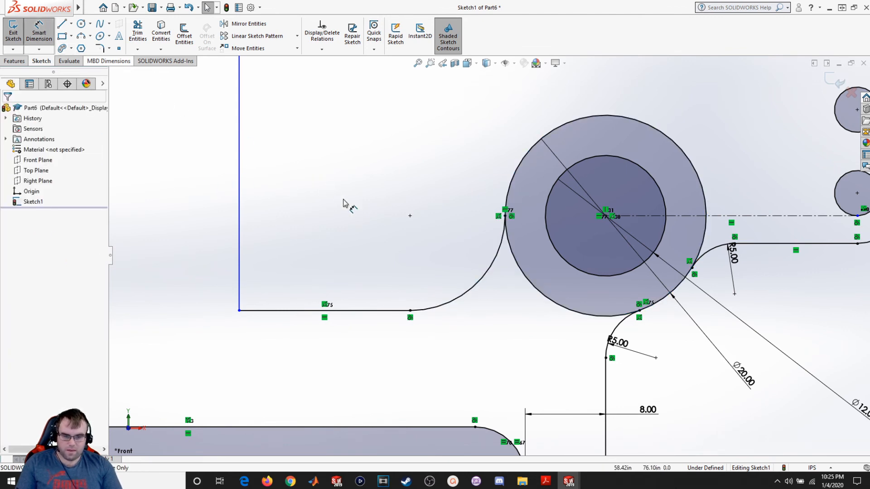
{"action": "left_click", "coordinate": [480, 283]}
{"action": "left_click", "coordinate": [469, 271]}
{"action": "key", "text": "Return"}
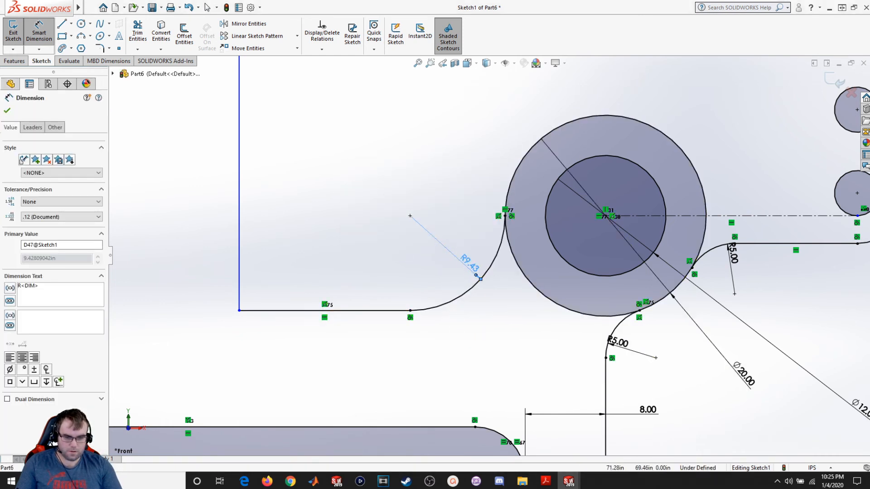
{"action": "double_click", "coordinate": [469, 265]}
{"action": "left_click", "coordinate": [494, 241]}
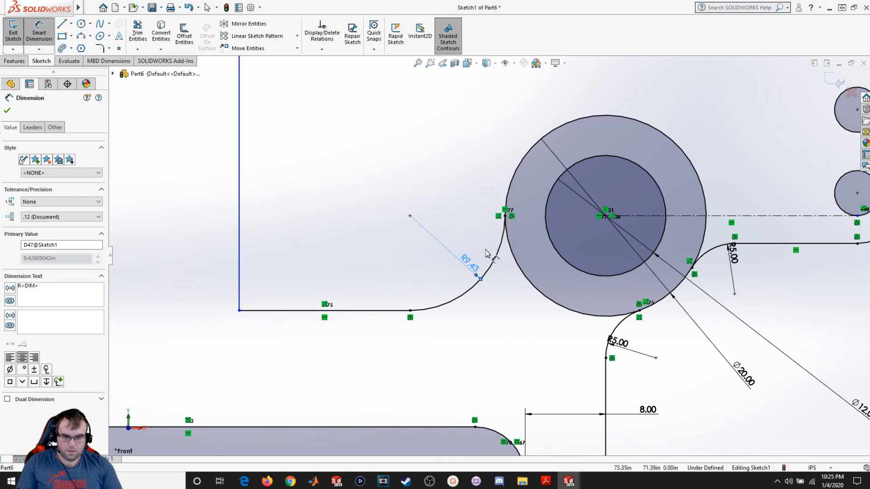
{"action": "key", "text": "Escape"}
{"action": "scroll", "coordinate": [311, 320], "scroll_direction": "down", "scroll_amount": 3}
{"action": "scroll", "coordinate": [311, 318], "scroll_direction": "up", "scroll_amount": 6}
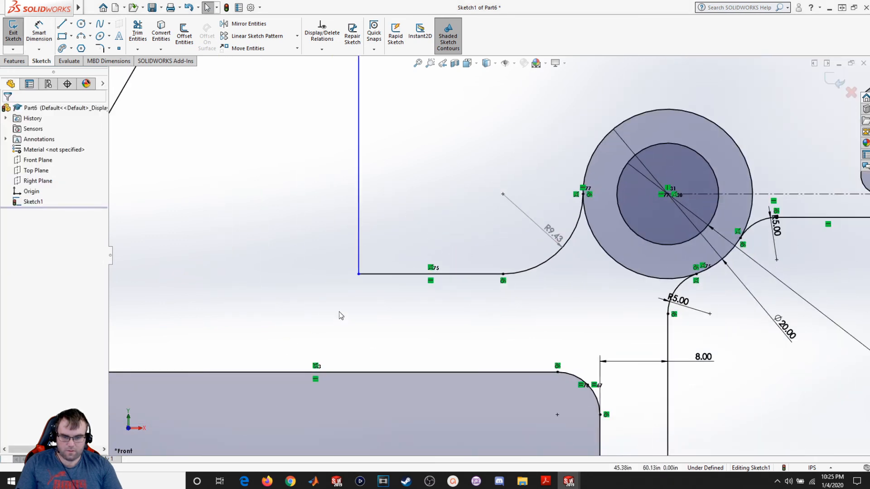
{"action": "scroll", "coordinate": [467, 263], "scroll_direction": "down", "scroll_amount": 2}
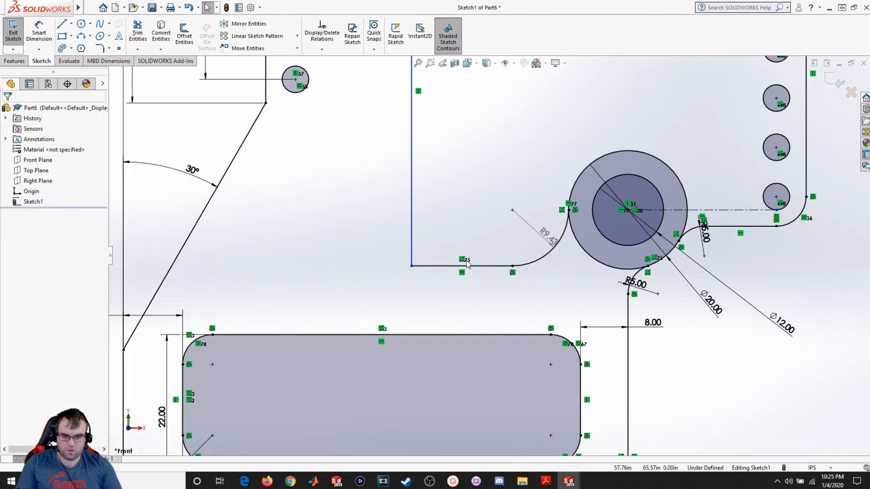
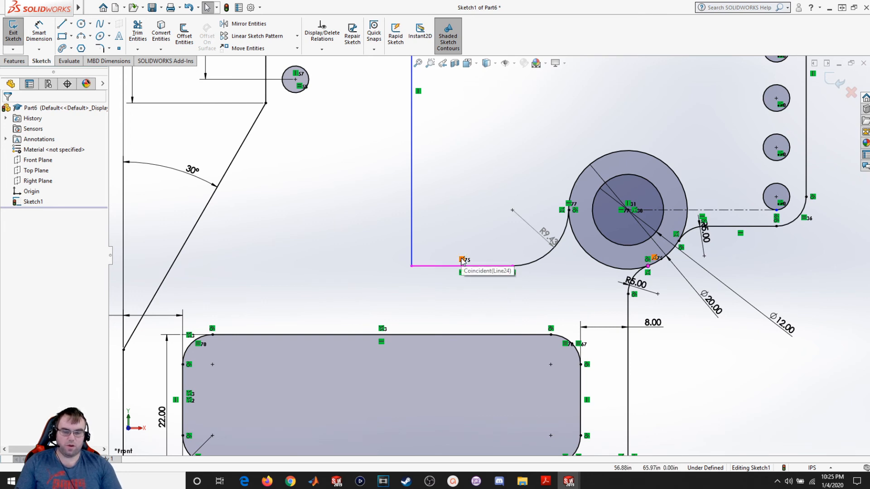
- End the line chain at the pocket's bottom line
{"action": "right_click", "coordinate": [462, 262]}
{"action": "left_click", "coordinate": [491, 379]}
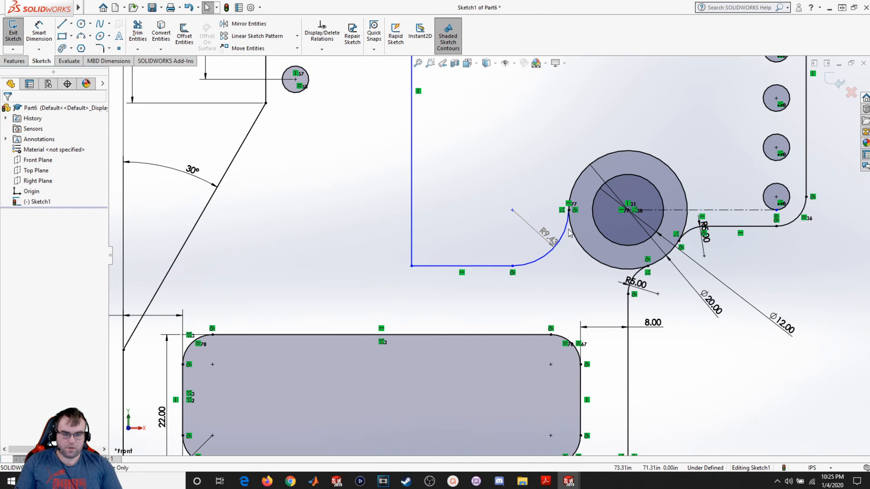
- Try to edit the driven radius dimension on the pocket's lower corner arc, then delete that dimension
{"action": "double_click", "coordinate": [549, 240]}
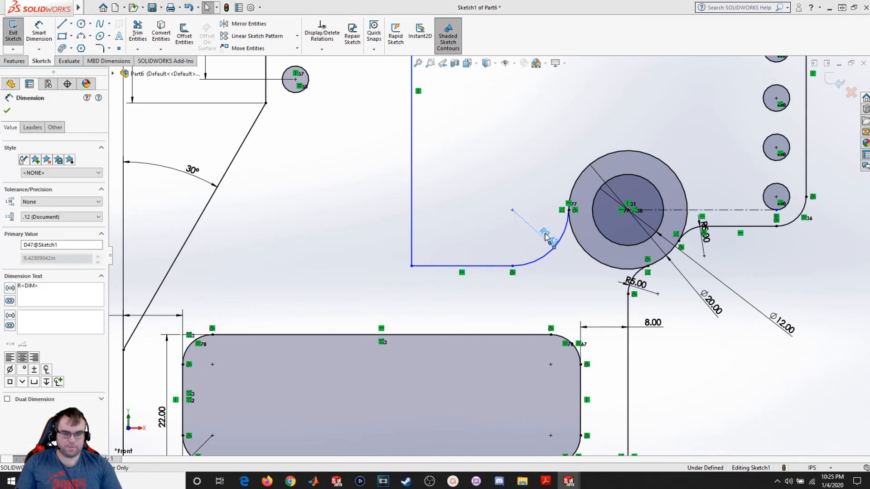
{"action": "left_click", "coordinate": [494, 240]}
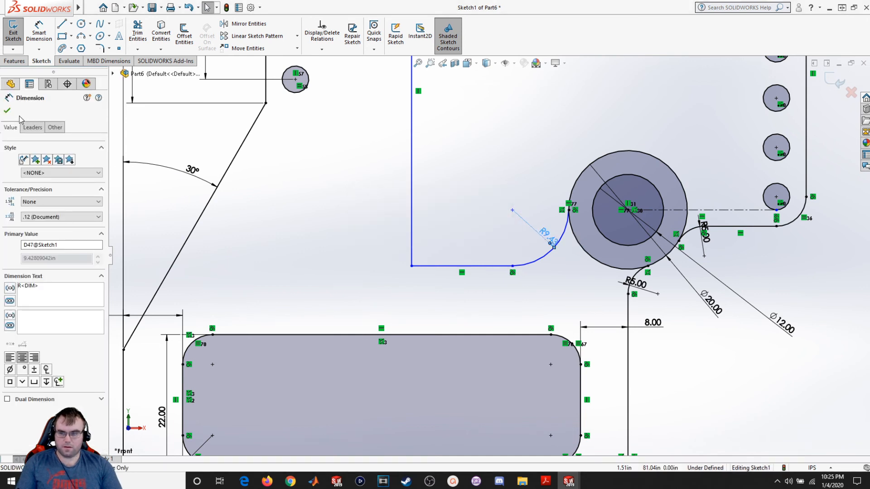
{"action": "left_click", "coordinate": [7, 110]}
{"action": "left_click", "coordinate": [40, 36]}
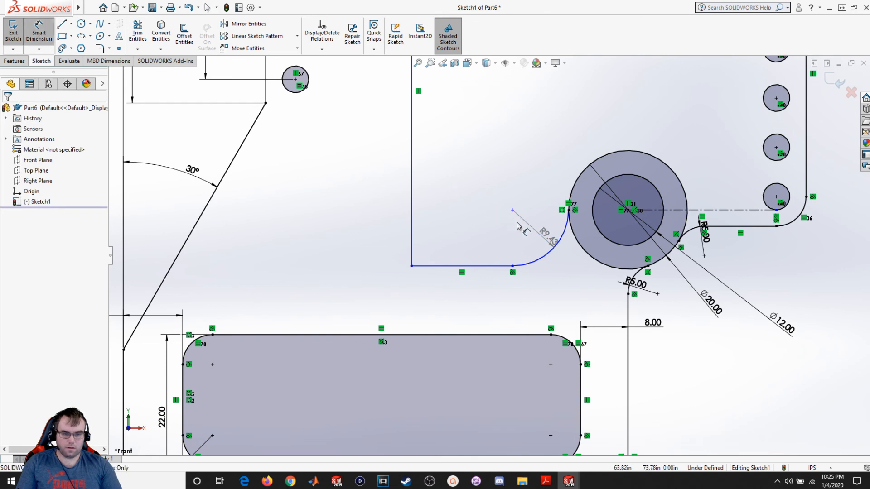
{"action": "double_click", "coordinate": [549, 240]}
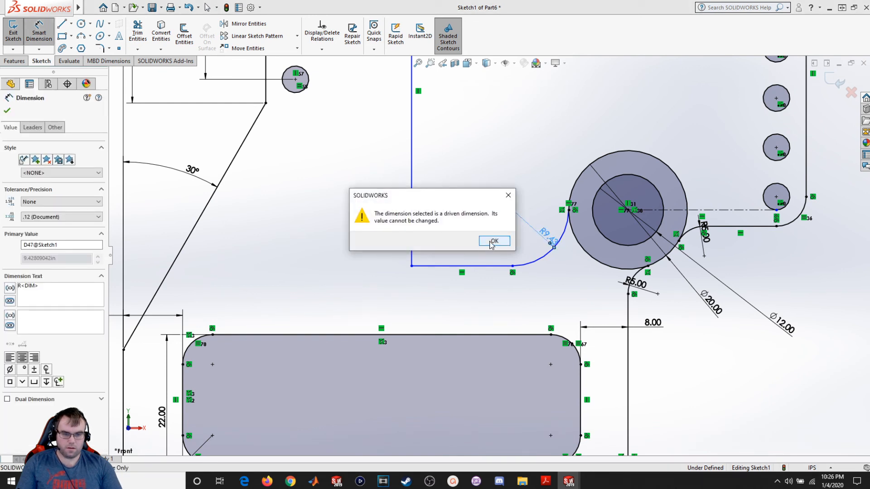
{"action": "left_click", "coordinate": [494, 240]}
{"action": "right_click", "coordinate": [544, 233]}
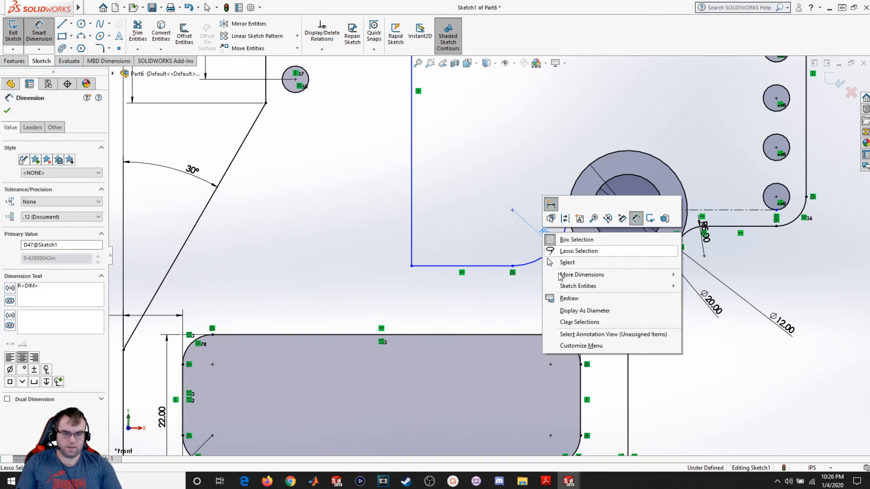
{"action": "left_click", "coordinate": [567, 262]}
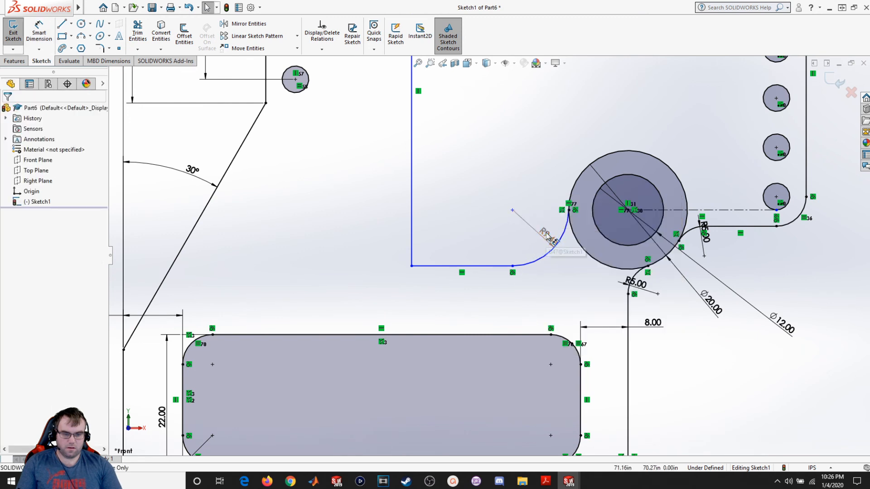
{"action": "left_click", "coordinate": [548, 236]}
{"action": "right_click", "coordinate": [546, 236]}
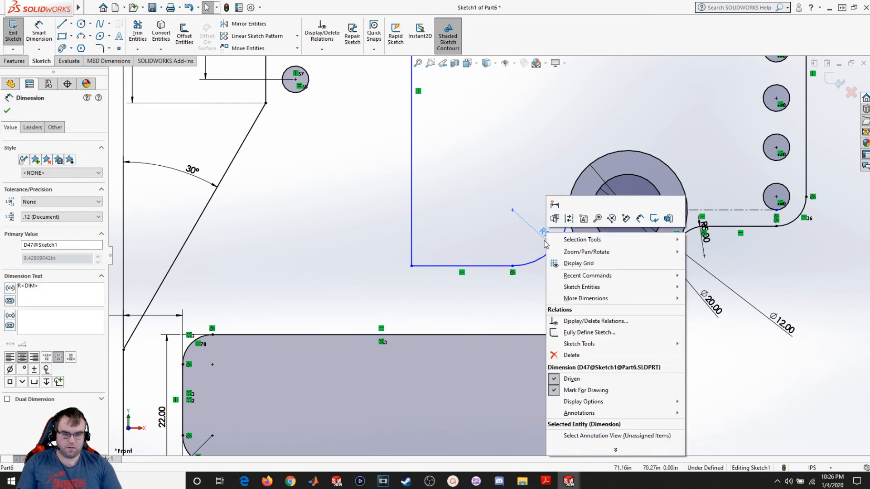
{"action": "left_click", "coordinate": [571, 355]}
- Drag the pocket's bottom line upward and set the lower corner arc's radius to 5
{"action": "left_click_drag", "start_coordinate": [513, 266], "coordinate": [529, 249]}
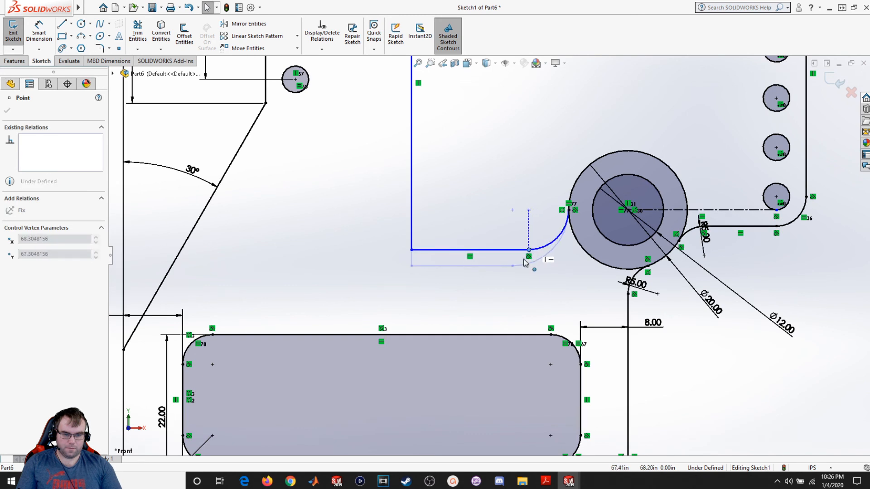
{"action": "left_click", "coordinate": [533, 314]}
{"action": "left_click", "coordinate": [39, 32]}
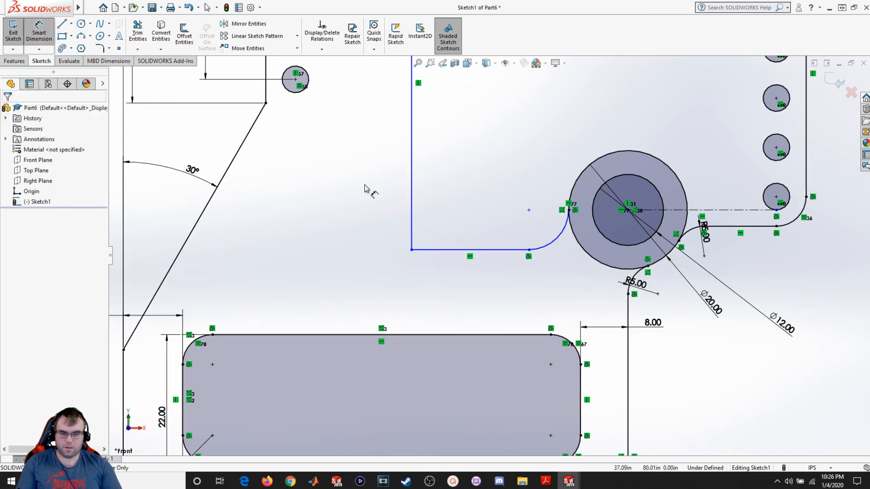
{"action": "left_click", "coordinate": [558, 240]}
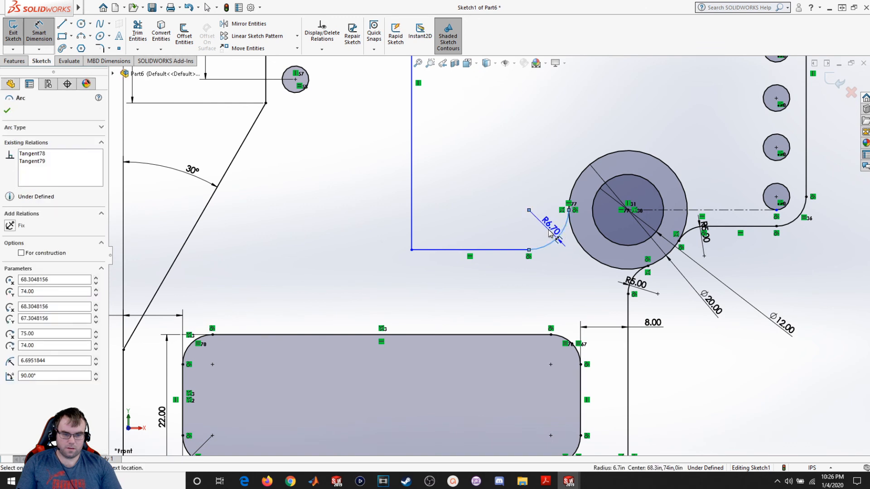
{"action": "left_click", "coordinate": [549, 233]}
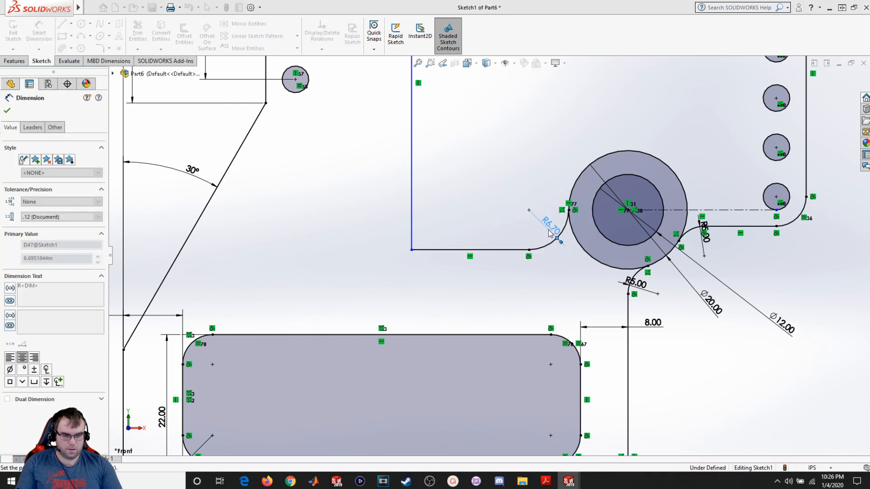
{"action": "type", "text": "5"}
{"action": "key", "text": "Return"}
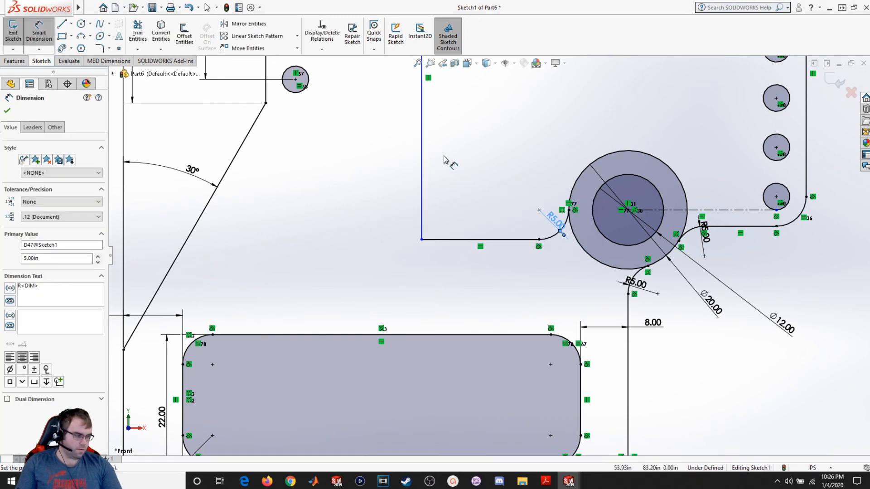
{"action": "left_click", "coordinate": [8, 111]}
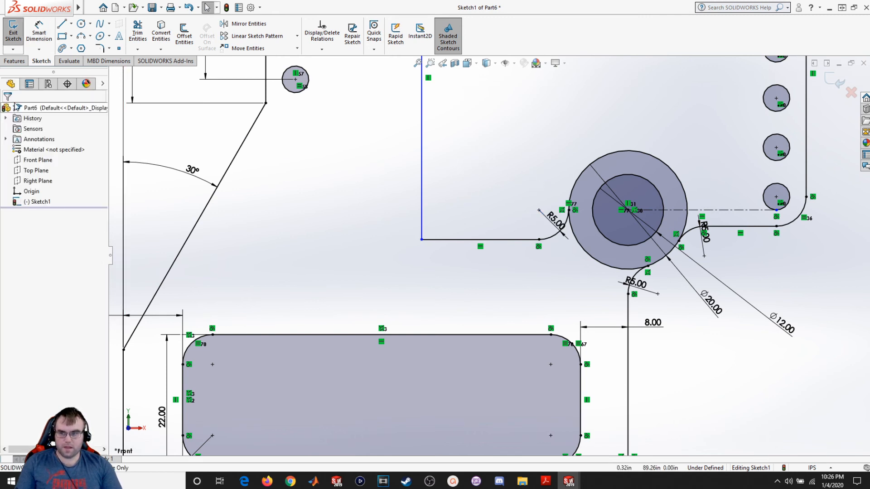
- Add radius 5 sketch fillets at the pocket's bottom-left and top-left corners
{"action": "left_click", "coordinate": [99, 48]}
{"action": "left_click", "coordinate": [422, 211]}
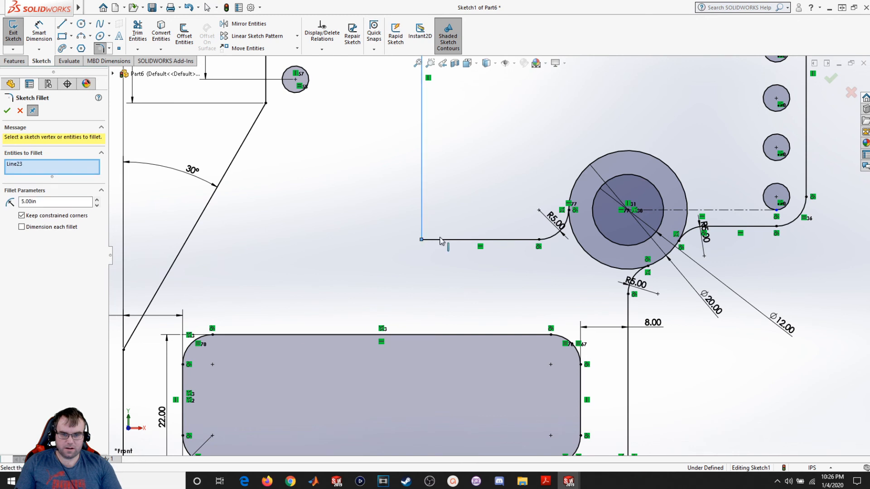
{"action": "left_click", "coordinate": [441, 240]}
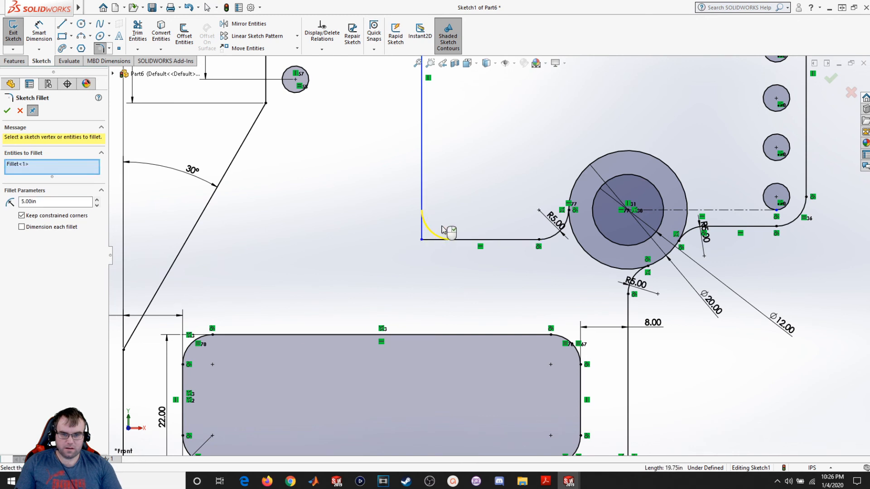
{"action": "left_click", "coordinate": [8, 111]}
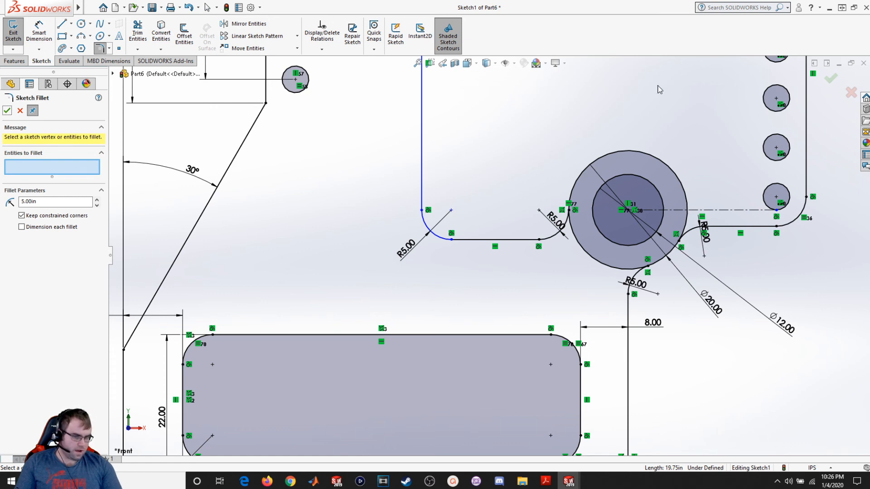
{"action": "scroll", "coordinate": [639, 114], "scroll_direction": "up", "scroll_amount": 5}
{"action": "scroll", "coordinate": [500, 128], "scroll_direction": "down", "scroll_amount": 5}
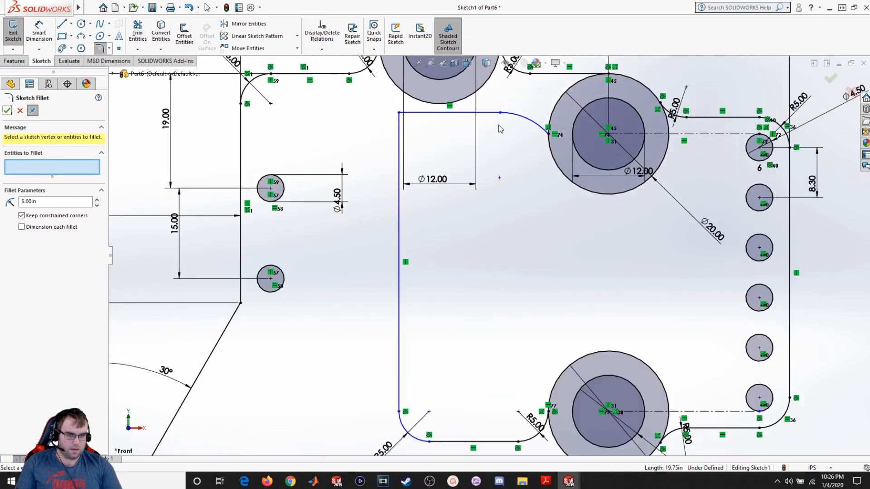
{"action": "scroll", "coordinate": [500, 129], "scroll_direction": "down", "scroll_amount": 2}
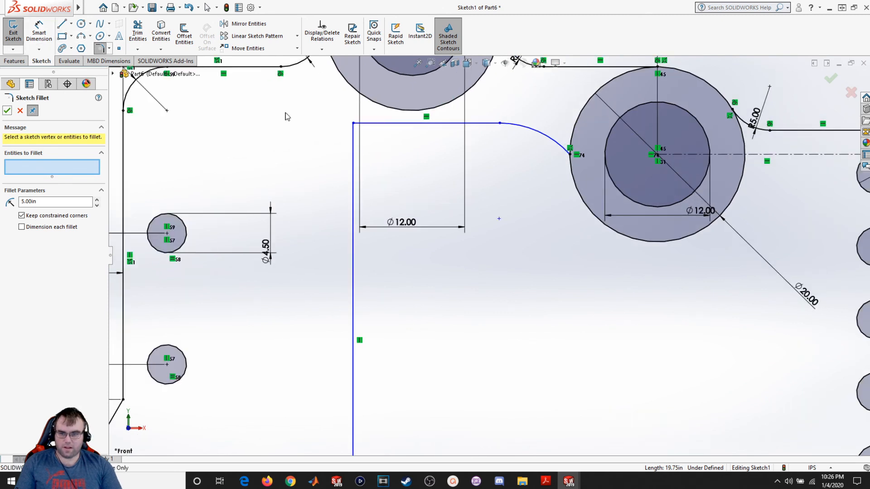
{"action": "left_click", "coordinate": [353, 147]}
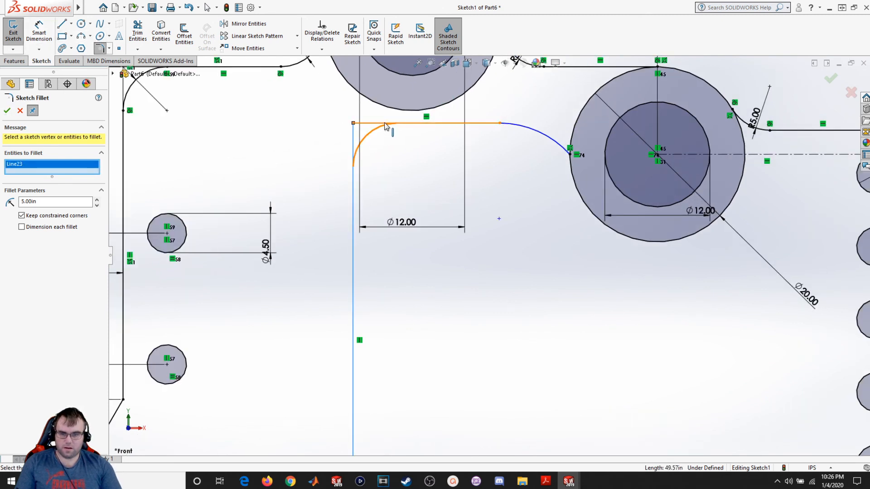
{"action": "left_click", "coordinate": [385, 123]}
{"action": "left_click", "coordinate": [8, 110]}
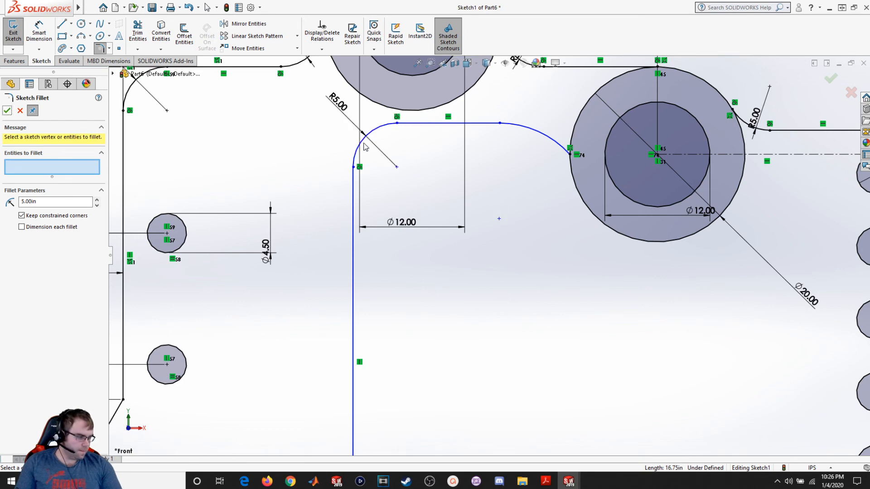
- Dimension the pocket's top line 11 from the center of the boss above it
{"action": "scroll", "coordinate": [452, 196], "scroll_direction": "up", "scroll_amount": 4}
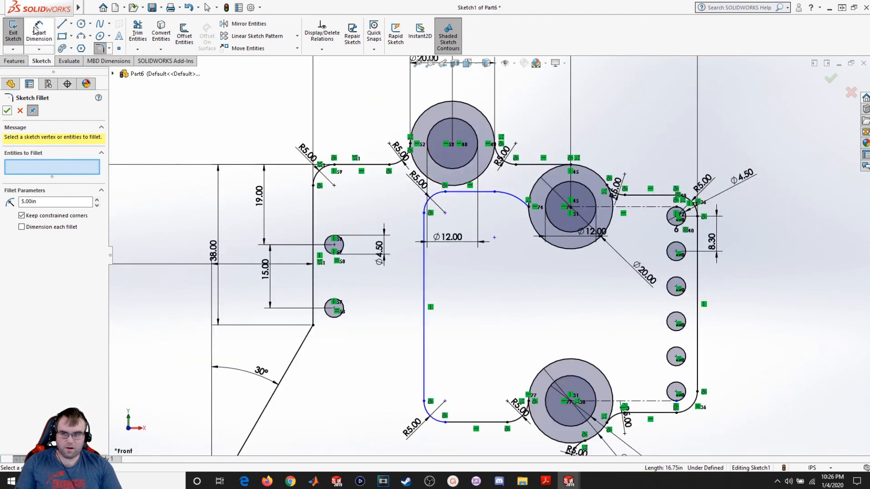
{"action": "left_click", "coordinate": [39, 33]}
{"action": "left_click", "coordinate": [462, 187]}
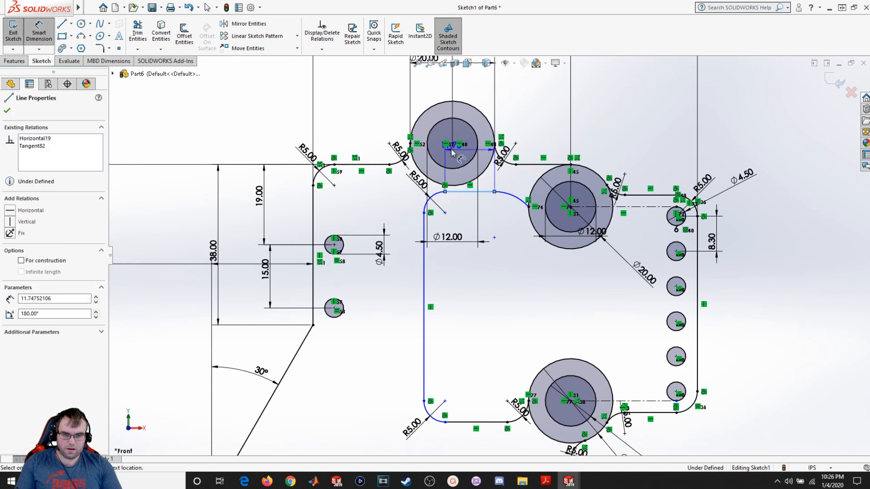
{"action": "left_click", "coordinate": [453, 143]}
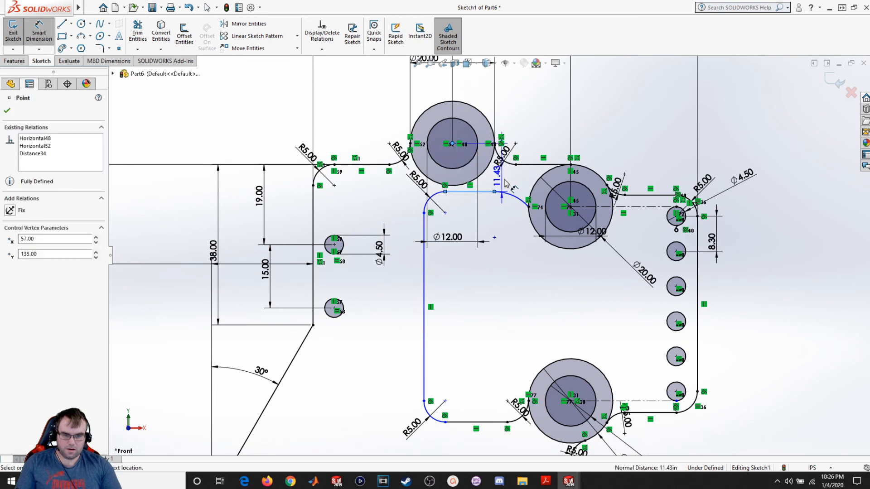
{"action": "left_click", "coordinate": [493, 222]}
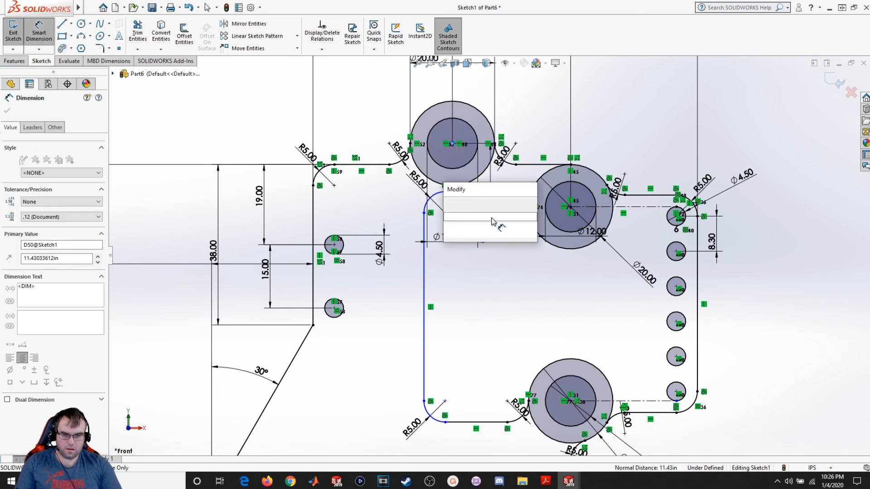
{"action": "type", "text": "11"}
{"action": "key", "text": "Return"}
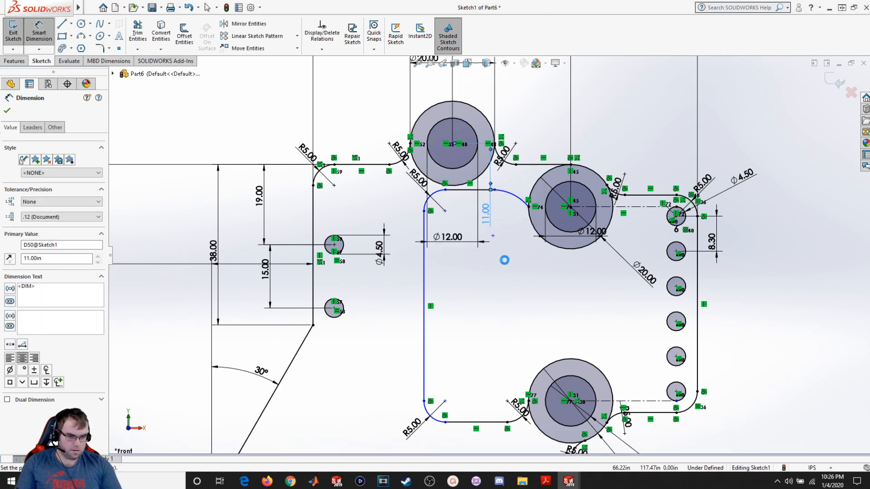
{"action": "left_click", "coordinate": [7, 111]}
- Shift the top line's end point and make the top line tangent to the upper corner arc
{"action": "scroll", "coordinate": [498, 190], "scroll_direction": "up", "scroll_amount": 5}
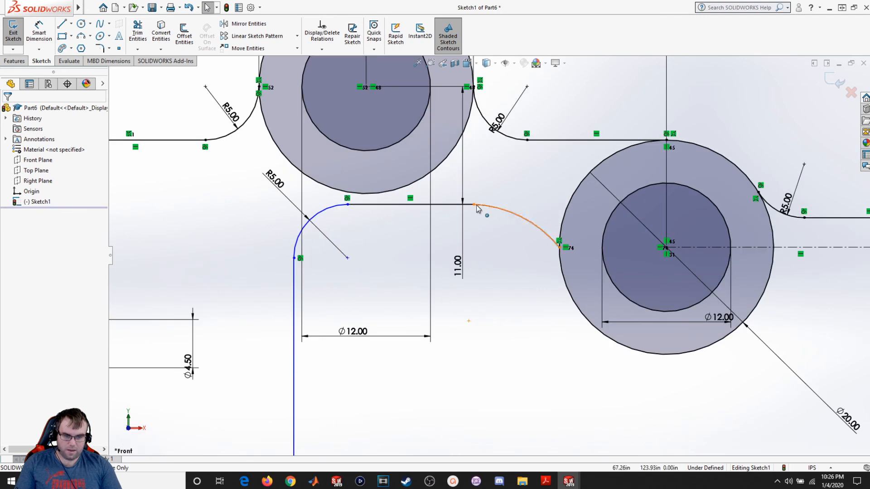
{"action": "left_click_drag", "start_coordinate": [478, 208], "coordinate": [499, 208]}
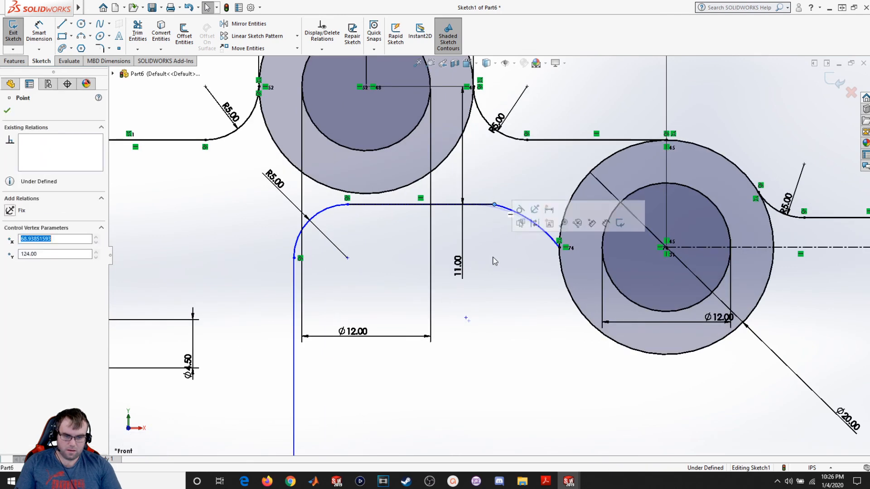
{"action": "left_click", "coordinate": [506, 220]}
{"action": "left_click", "coordinate": [509, 213]}
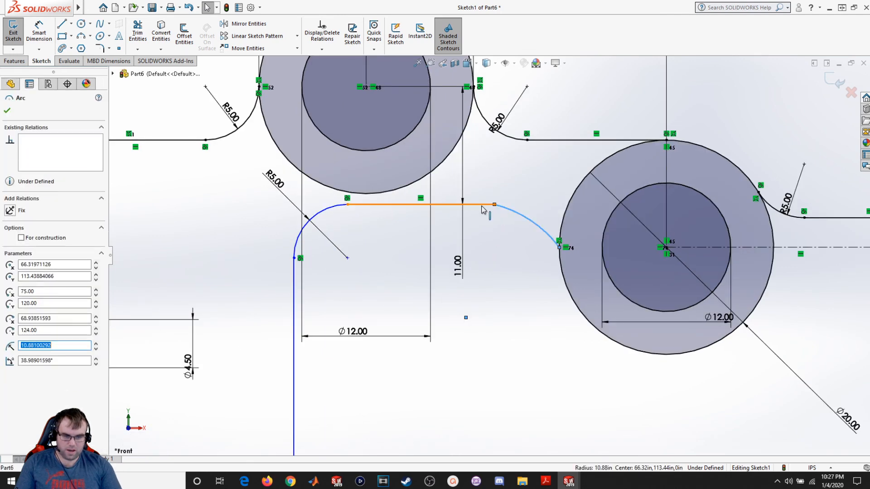
{"action": "left_click", "coordinate": [453, 204], "text": "ctrl"}
{"action": "left_click", "coordinate": [21, 264]}
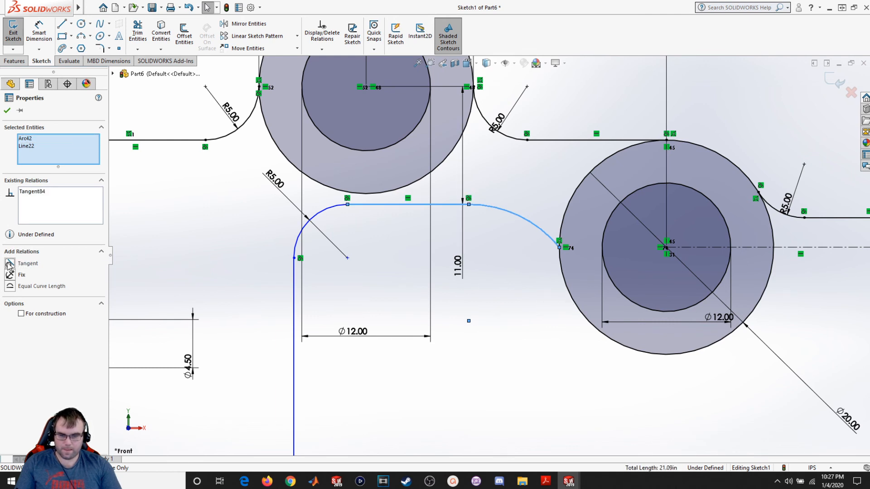
{"action": "left_click", "coordinate": [7, 111]}
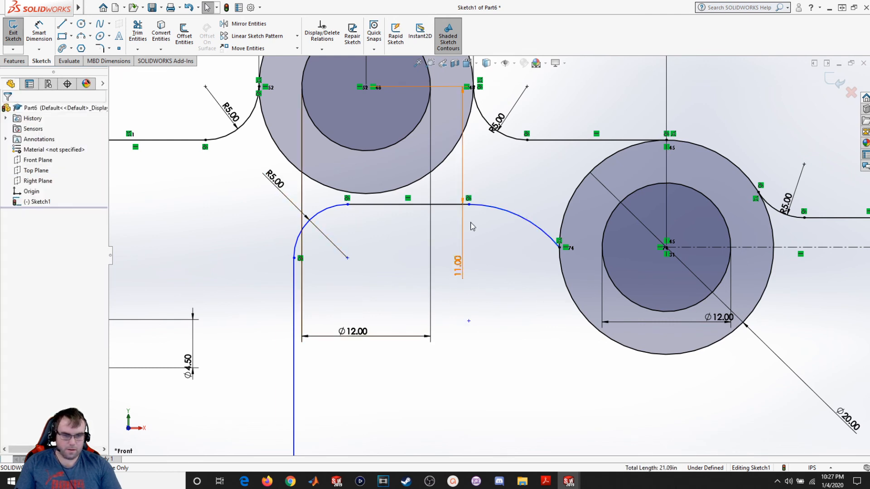
- Make the pocket's upper corner arc tangent to the neighbouring Ø20 boss
{"action": "left_click", "coordinate": [545, 239]}
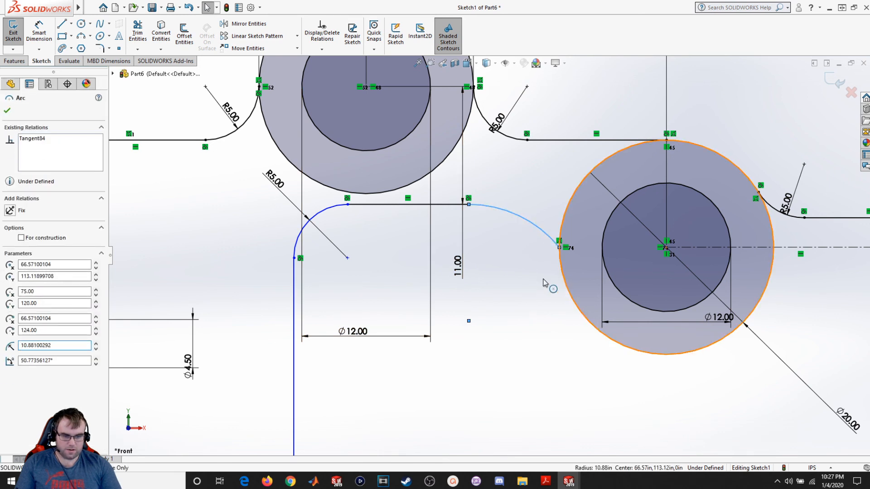
{"action": "left_click", "coordinate": [567, 290], "text": "ctrl"}
{"action": "left_click", "coordinate": [20, 274]}
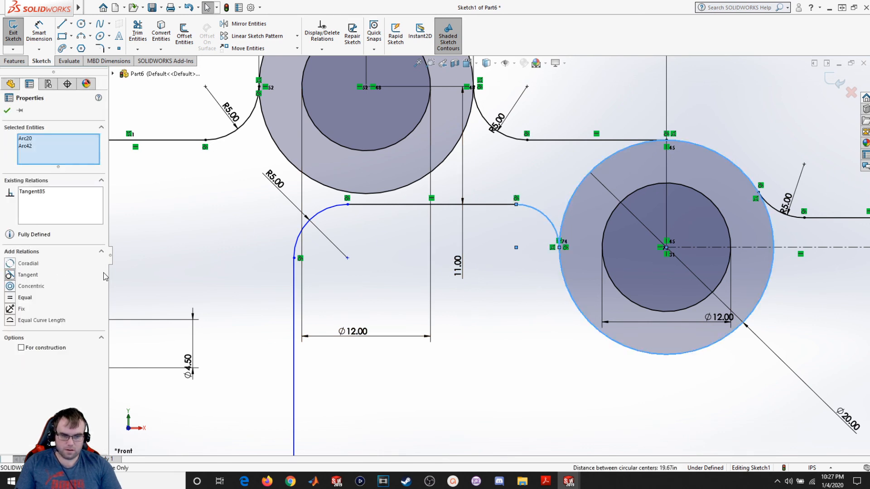
{"action": "key", "text": "Escape"}
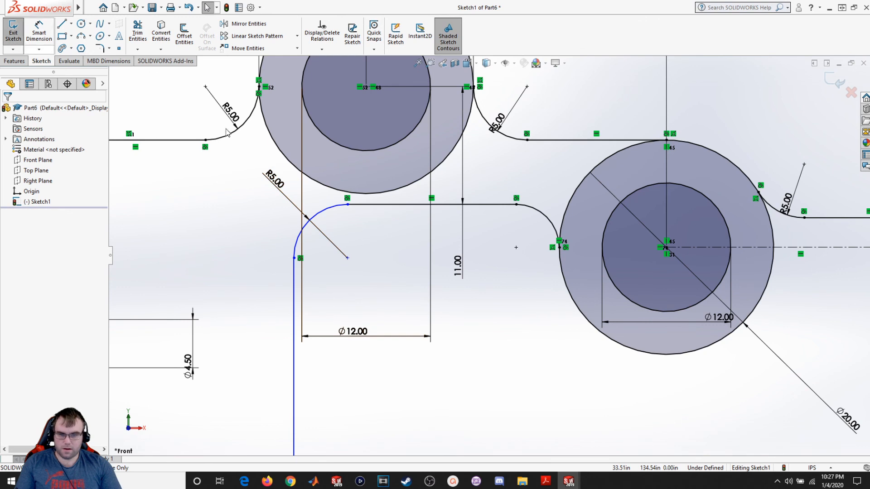
{"action": "left_click_drag", "start_coordinate": [517, 205], "coordinate": [489, 291]}
{"action": "key", "text": "Escape"}
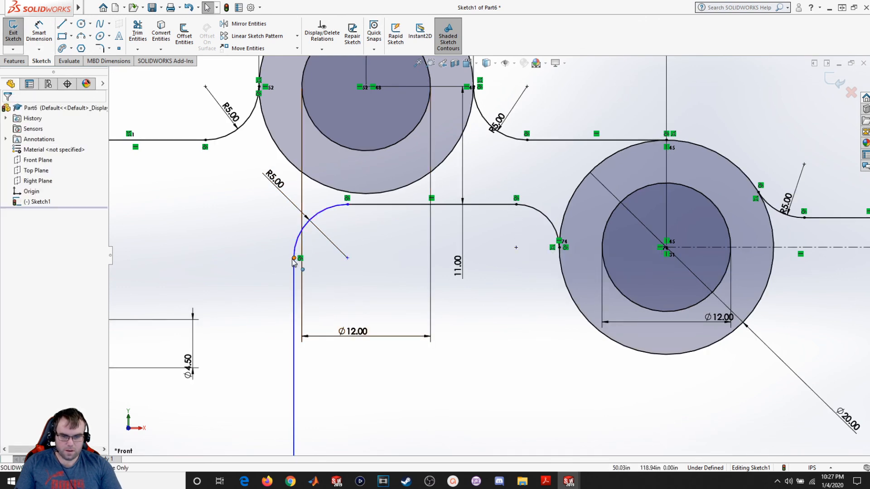
- Drag the pocket's left side and its upper corner arc further left
{"action": "left_click_drag", "start_coordinate": [294, 257], "coordinate": [317, 256]}
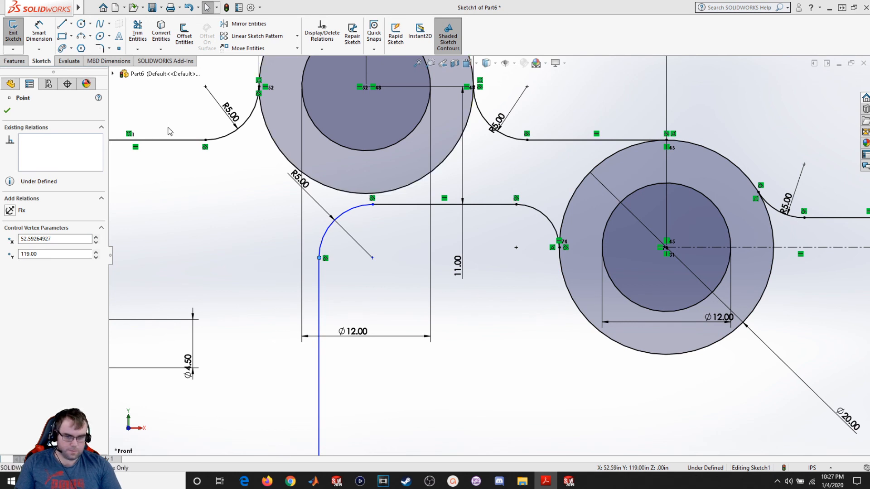
{"action": "left_click_drag", "start_coordinate": [319, 263], "coordinate": [230, 266]}
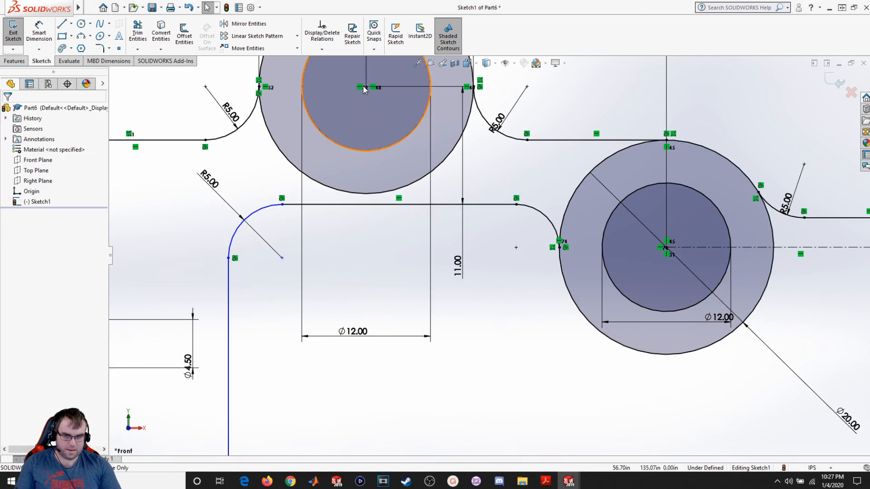
- Dimension the pocket's left line 18 from the center of the upper Ø20 boss
{"action": "left_click", "coordinate": [38, 32]}
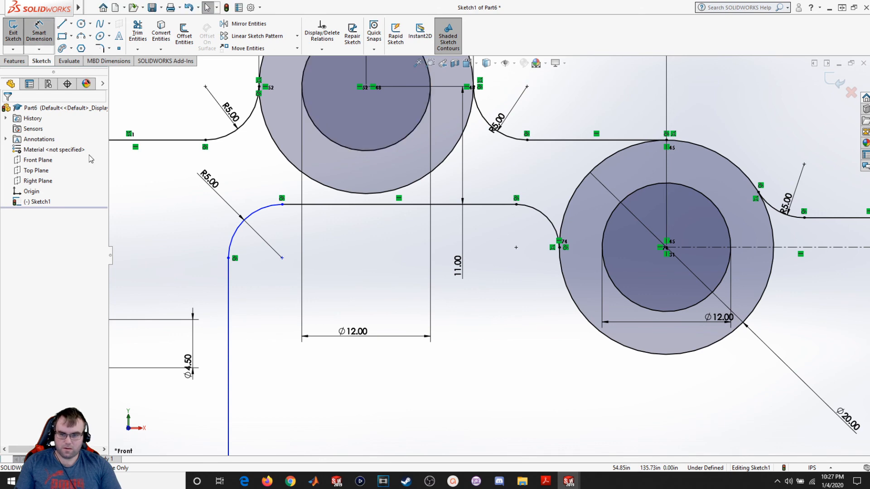
{"action": "left_click", "coordinate": [229, 343]}
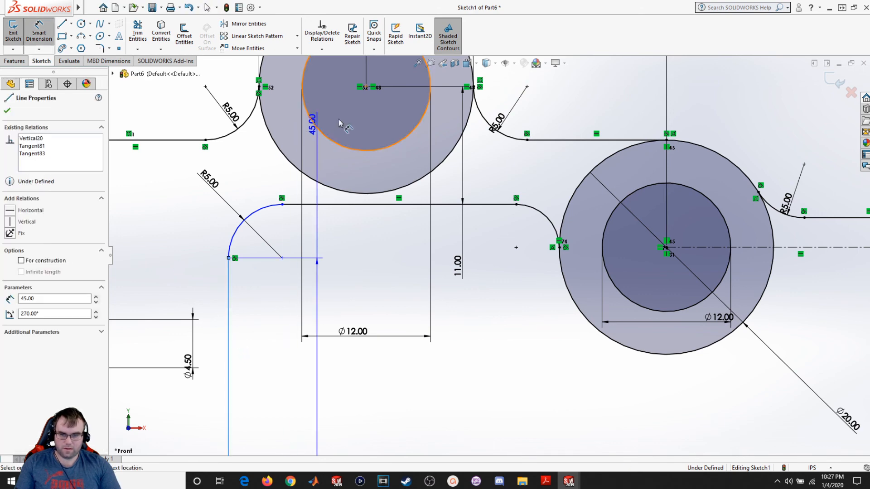
{"action": "left_click", "coordinate": [366, 87]}
{"action": "scroll", "coordinate": [333, 134], "scroll_direction": "down", "scroll_amount": 4}
{"action": "scroll", "coordinate": [333, 134], "scroll_direction": "up", "scroll_amount": 3}
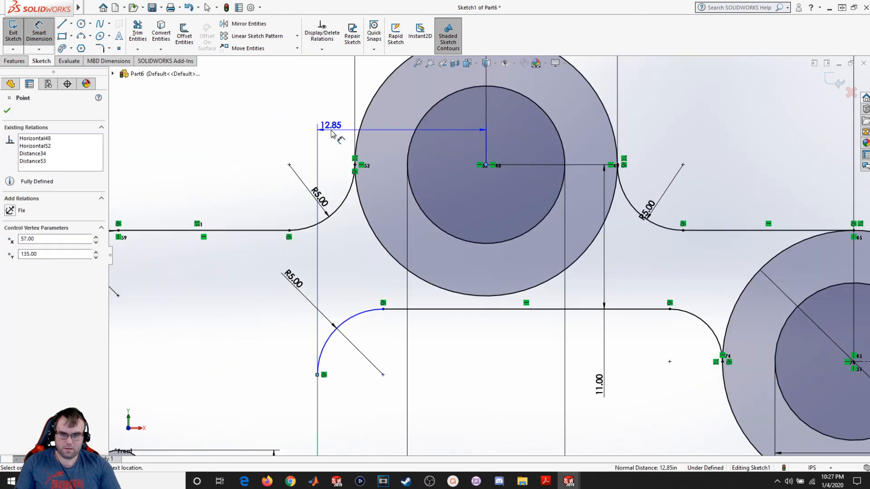
{"action": "scroll", "coordinate": [333, 135], "scroll_direction": "up", "scroll_amount": 4}
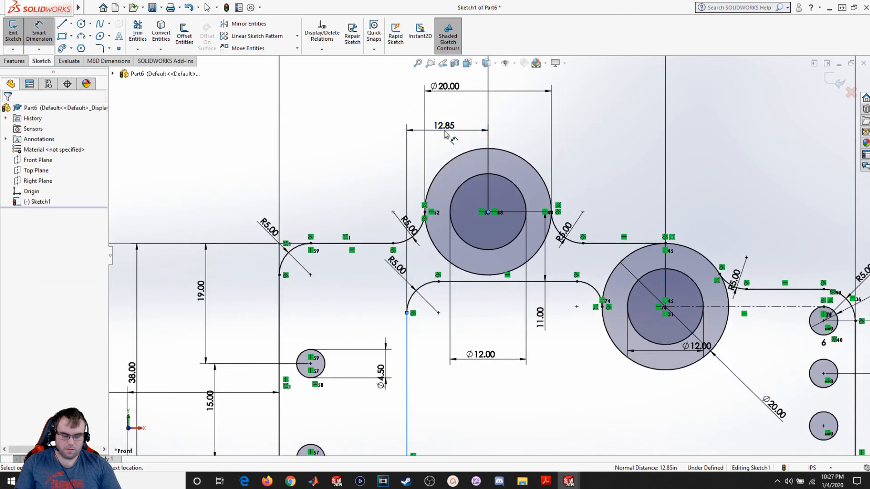
{"action": "left_click", "coordinate": [444, 133]}
{"action": "type", "text": "18"}
{"action": "key", "text": "Return"}
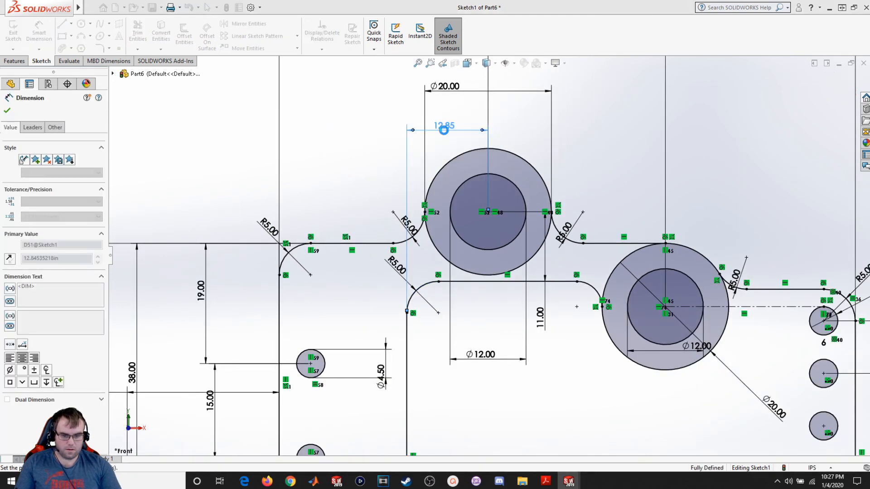
{"action": "scroll", "coordinate": [536, 365], "scroll_direction": "up", "scroll_amount": 4}
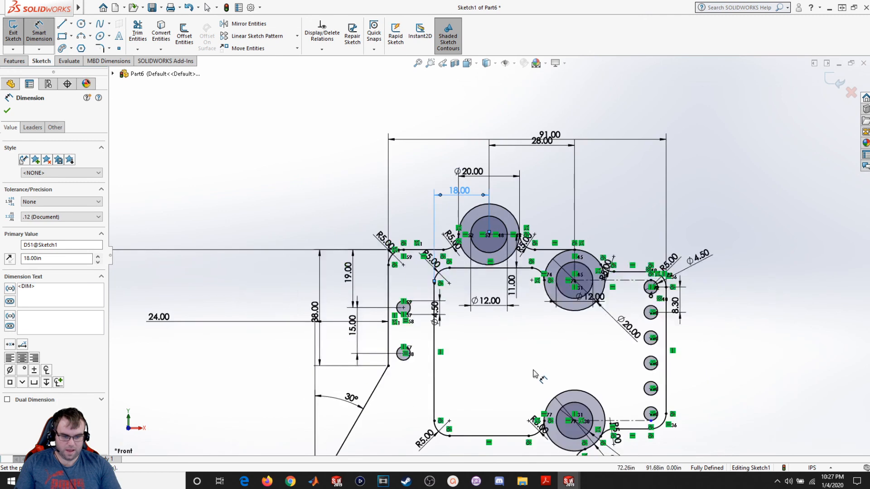
{"action": "scroll", "coordinate": [545, 372], "scroll_direction": "down", "scroll_amount": 2}
{"action": "scroll", "coordinate": [566, 357], "scroll_direction": "down", "scroll_amount": 2}
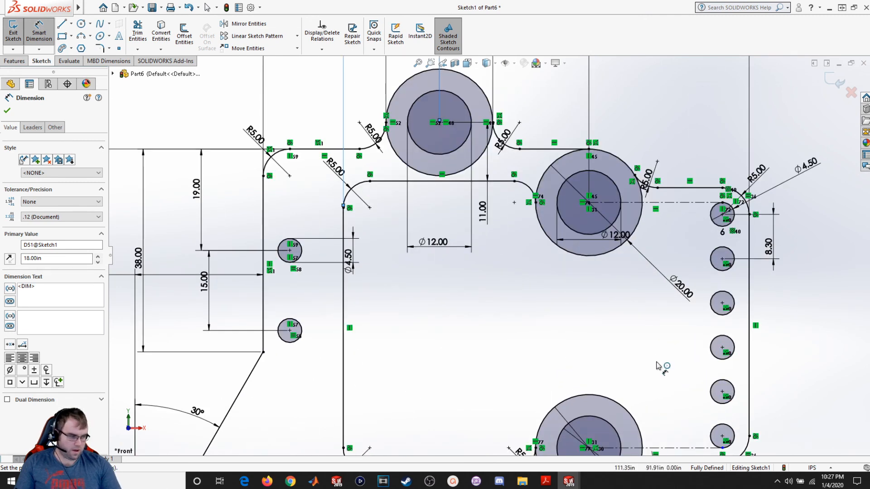
{"action": "scroll", "coordinate": [562, 358], "scroll_direction": "down", "scroll_amount": 2}
{"action": "scroll", "coordinate": [563, 354], "scroll_direction": "up", "scroll_amount": 4}
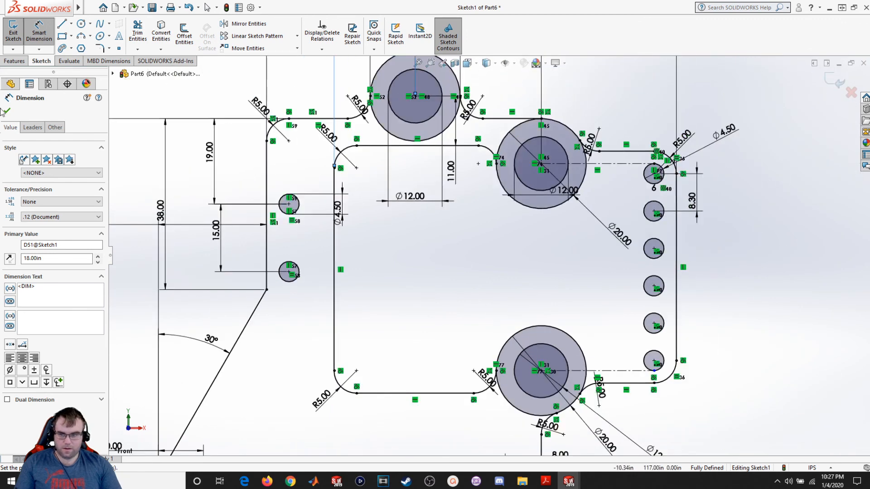
{"action": "left_click", "coordinate": [7, 111]}
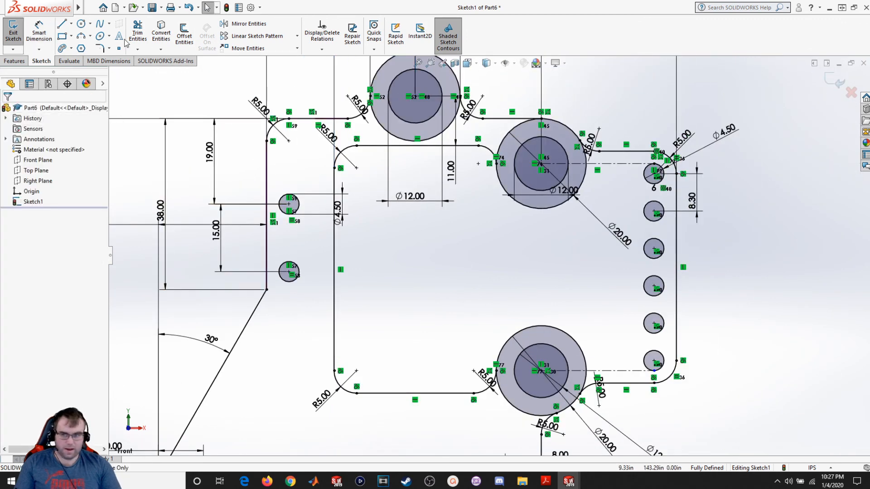
- Sketch a three-segment line between the two right-hand bosses and make its top segment horizontal
{"action": "left_click", "coordinate": [63, 25]}
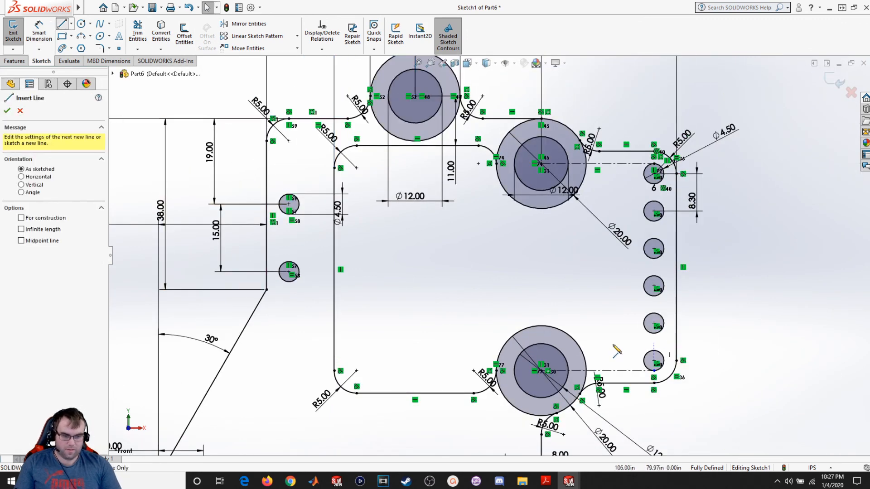
{"action": "left_click", "coordinate": [541, 326]}
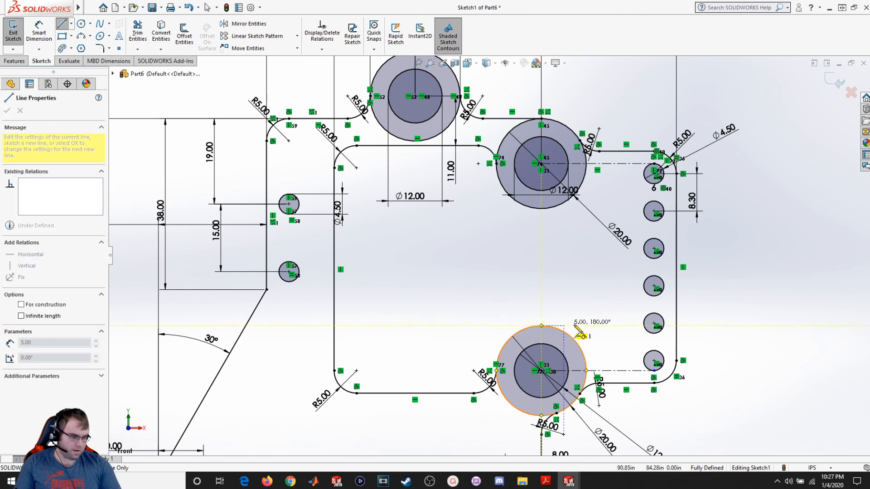
{"action": "left_click", "coordinate": [624, 326]}
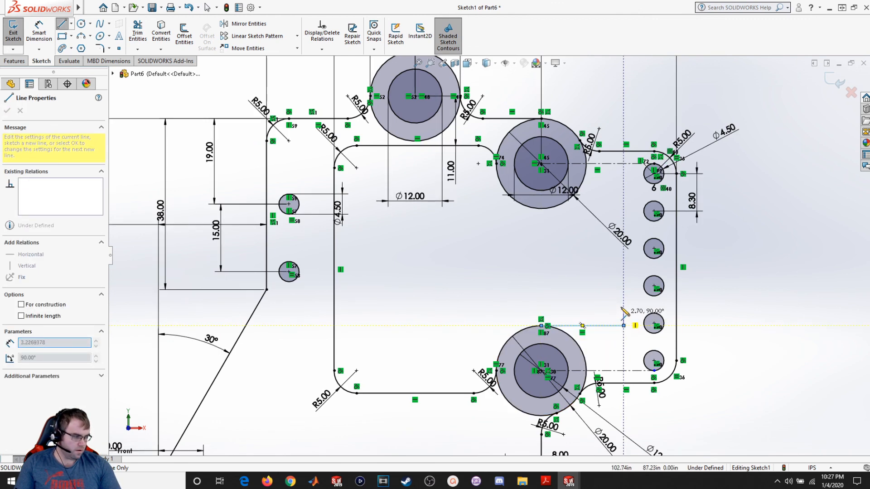
{"action": "left_click", "coordinate": [623, 222]}
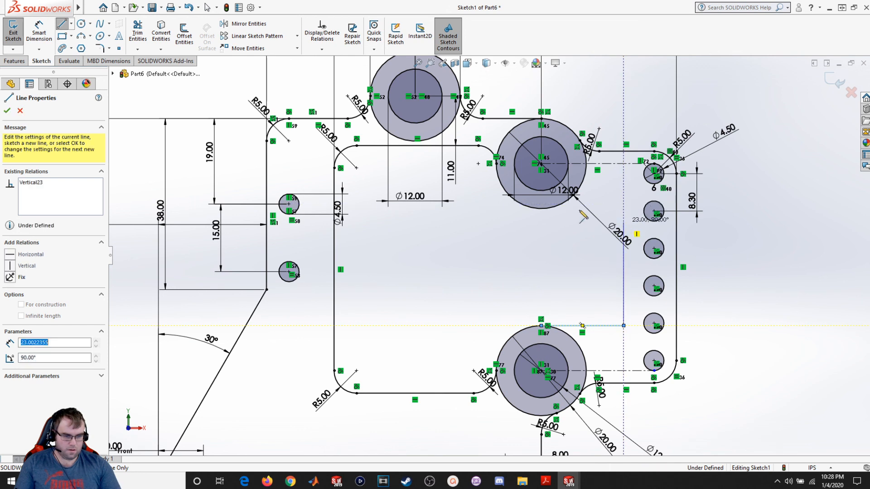
{"action": "left_click", "coordinate": [542, 209]}
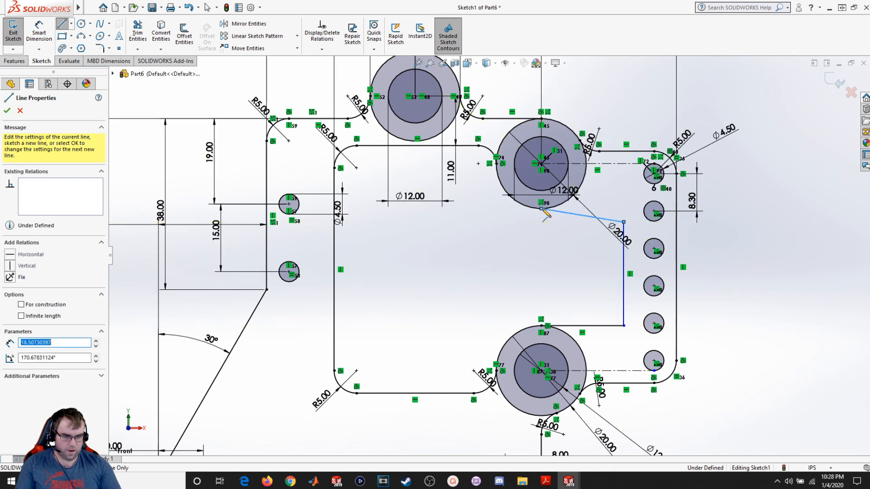
{"action": "key", "text": "Escape"}
{"action": "left_click", "coordinate": [580, 217]}
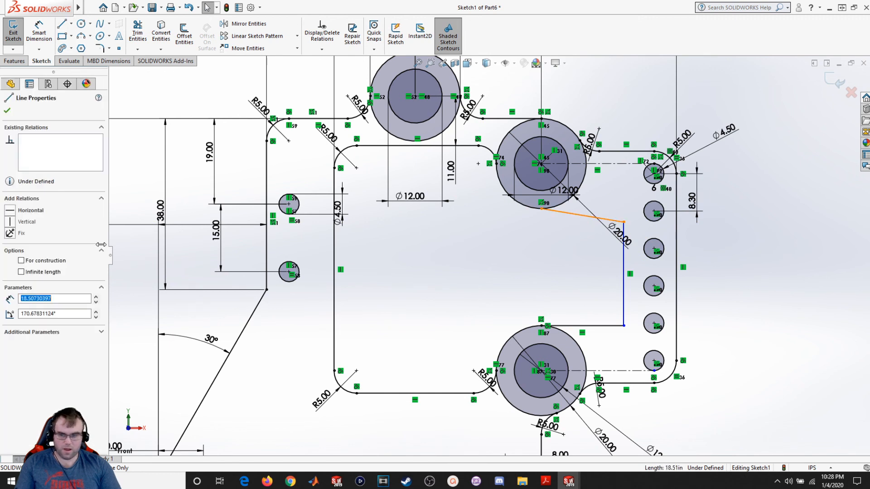
{"action": "left_click", "coordinate": [29, 210]}
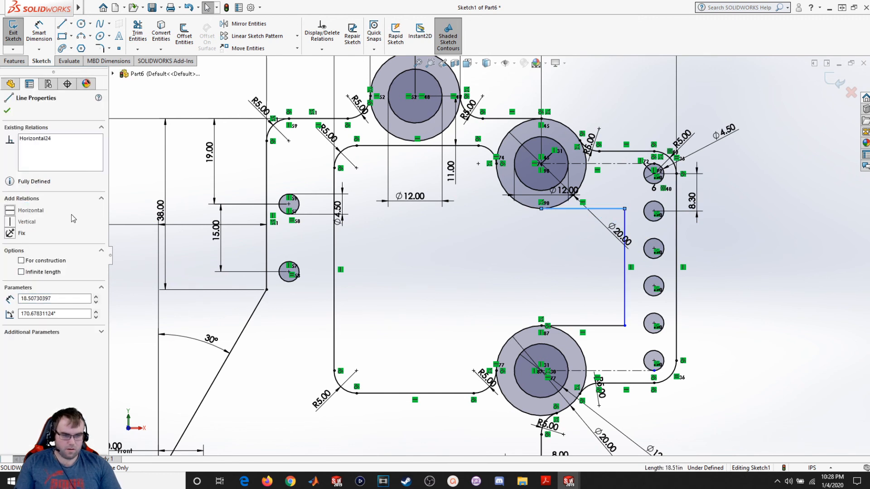
{"action": "left_click", "coordinate": [446, 276]}
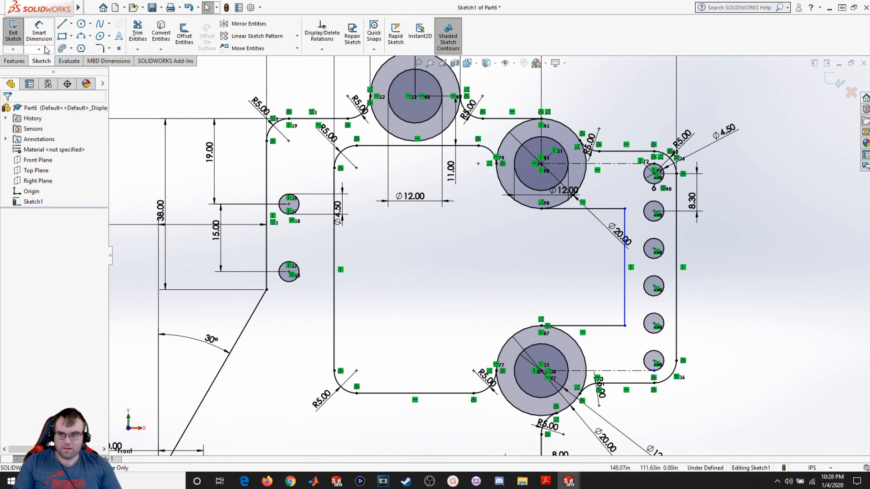
- Dimension the new vertical line 12 from the outline's right edge
{"action": "left_click", "coordinate": [39, 31]}
{"action": "left_click", "coordinate": [625, 280]}
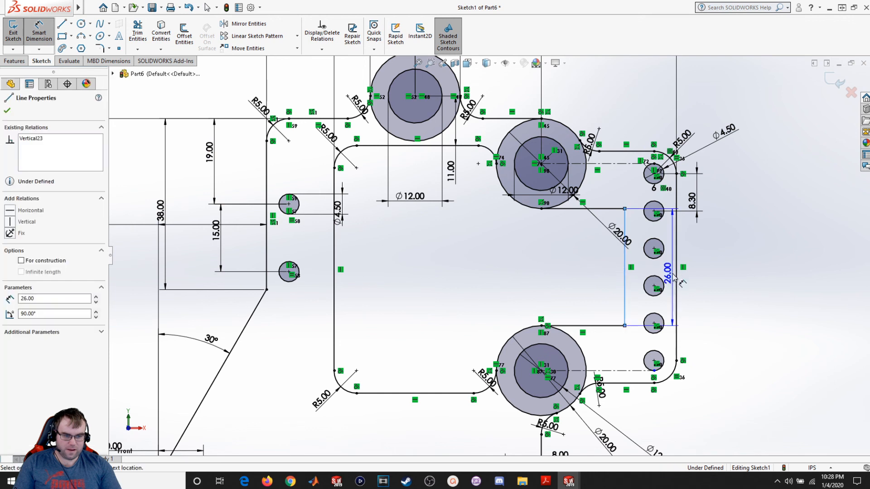
{"action": "left_click", "coordinate": [676, 271]}
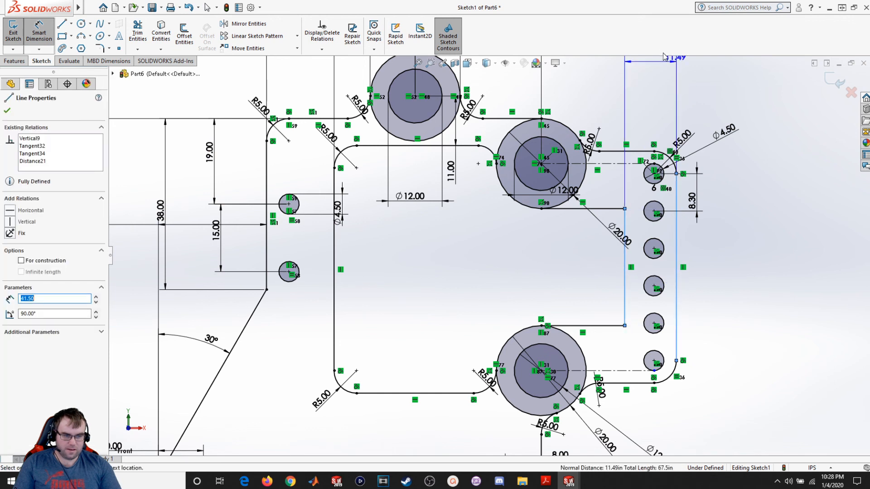
{"action": "left_click", "coordinate": [658, 108]}
{"action": "key", "text": "Return"}
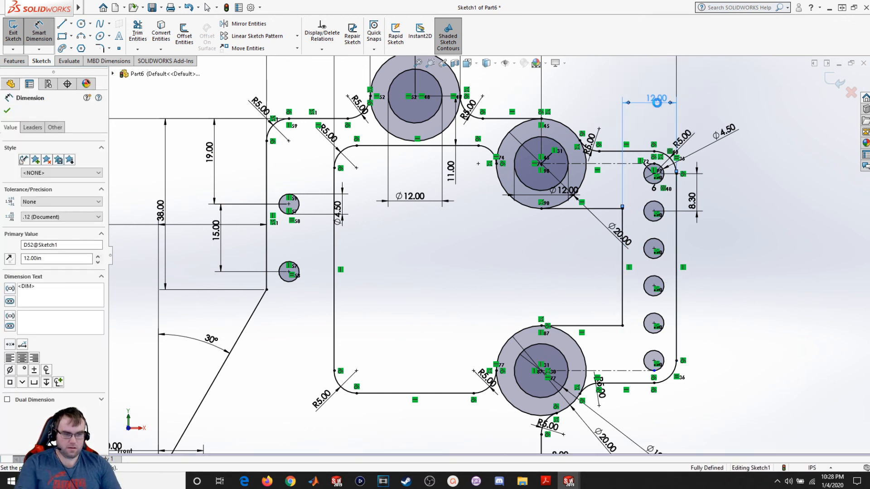
{"action": "left_click", "coordinate": [7, 111]}
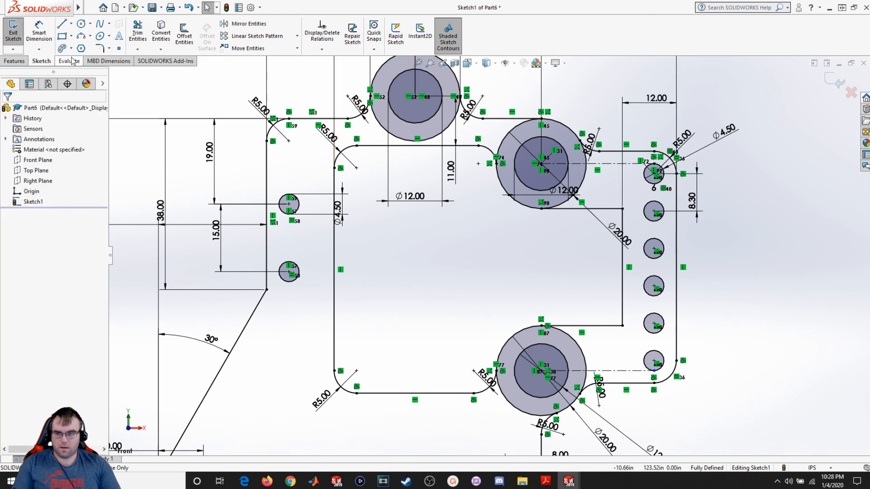
- Add radius 5 sketch fillets at the two right corners of the new cutout lines
{"action": "left_click", "coordinate": [100, 48]}
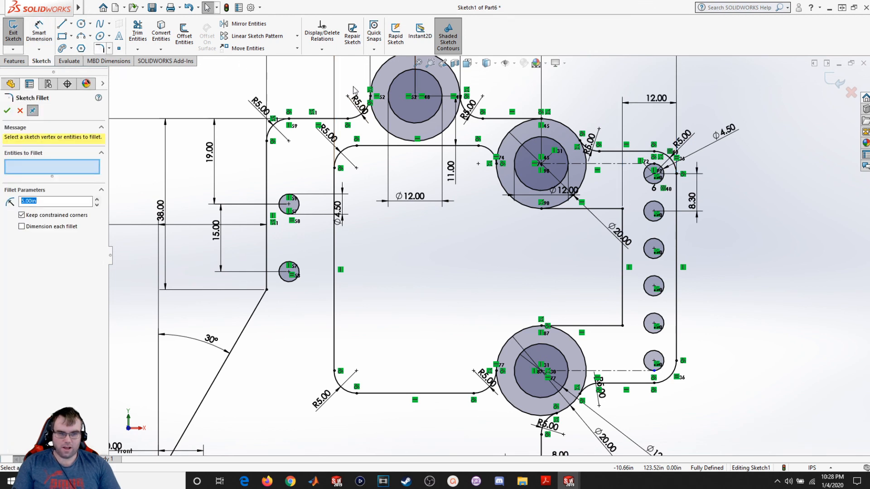
{"action": "left_click", "coordinate": [602, 208]}
{"action": "left_click", "coordinate": [623, 286]}
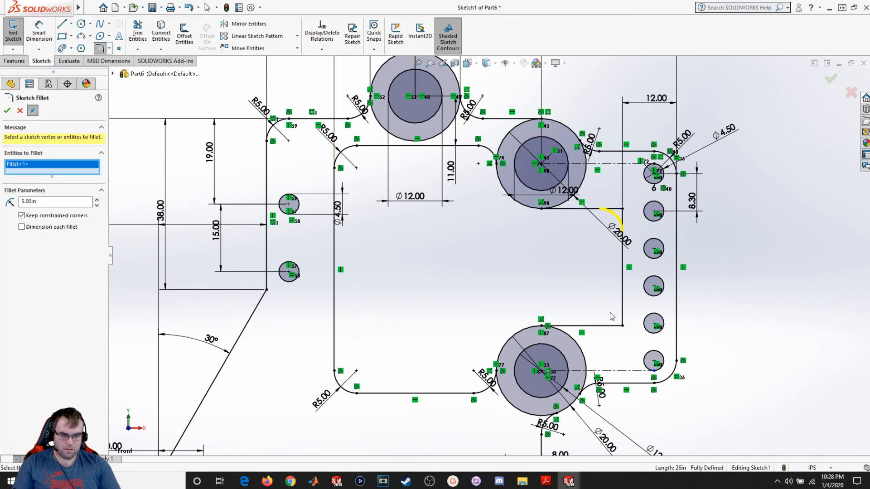
{"action": "left_click", "coordinate": [622, 324]}
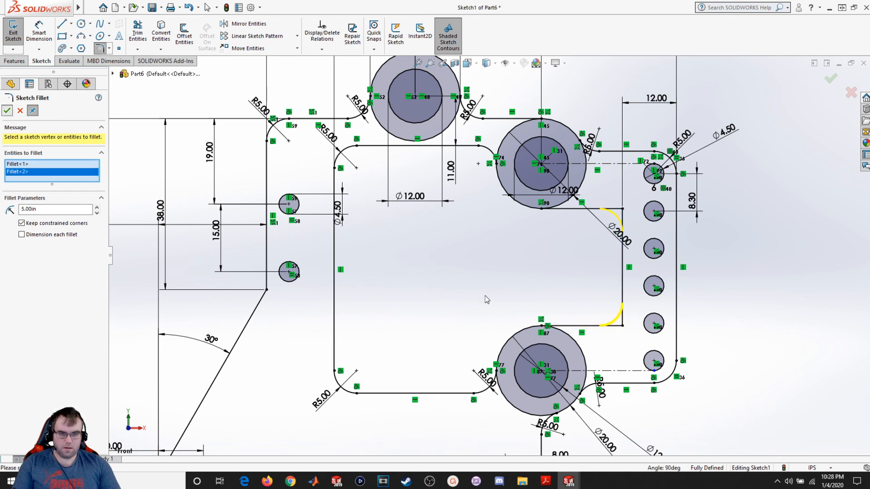
{"action": "right_click", "coordinate": [501, 290]}
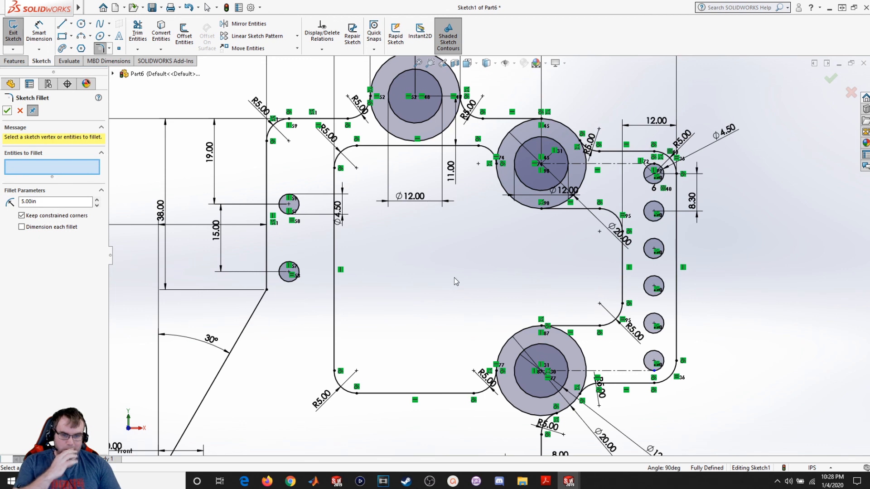
- Trim the upper bosses' circle arcs and leftover segments lying inside the pocket and outline
{"action": "scroll", "coordinate": [454, 277], "scroll_direction": "up", "scroll_amount": 2}
{"action": "scroll", "coordinate": [454, 278], "scroll_direction": "down", "scroll_amount": 1}
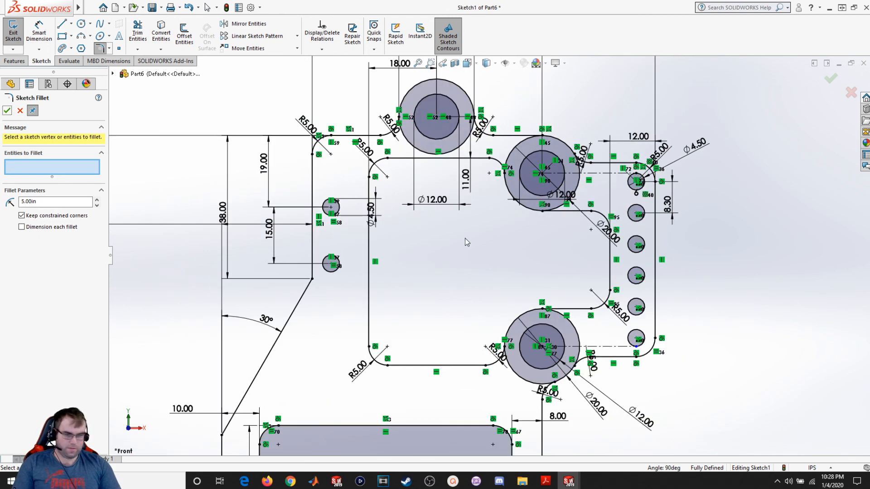
{"action": "left_click", "coordinate": [138, 31]}
{"action": "scroll", "coordinate": [402, 111], "scroll_direction": "down", "scroll_amount": 2}
{"action": "left_click_drag", "start_coordinate": [405, 171], "coordinate": [420, 161]}
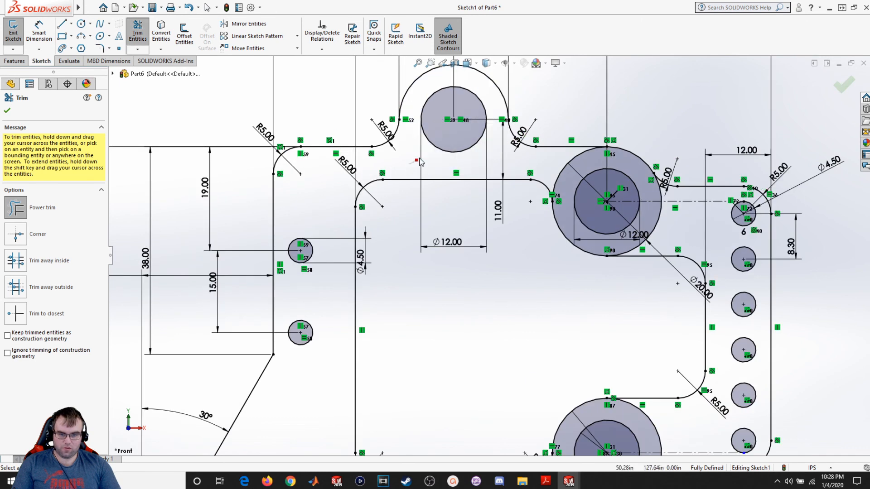
{"action": "left_click_drag", "start_coordinate": [549, 170], "coordinate": [564, 181]}
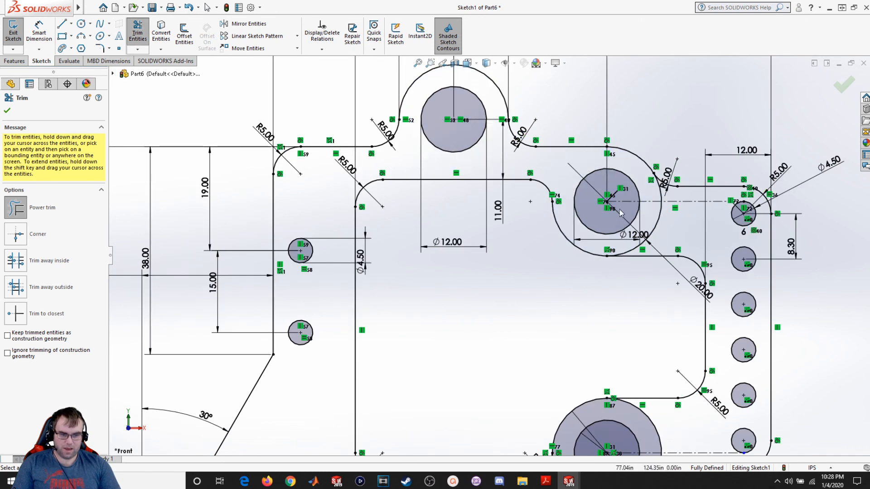
{"action": "left_click_drag", "start_coordinate": [653, 225], "coordinate": [653, 225]}
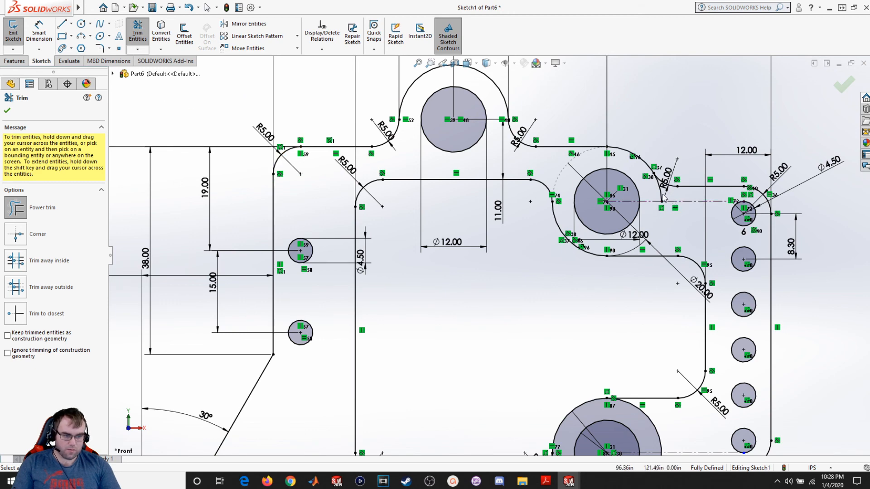
{"action": "left_click_drag", "start_coordinate": [663, 197], "coordinate": [658, 198]}
- Trim the lower boss's arcs inside the pocket, then switch to the Lecture 2 Examples PDF
{"action": "scroll", "coordinate": [671, 313], "scroll_direction": "up", "scroll_amount": 2}
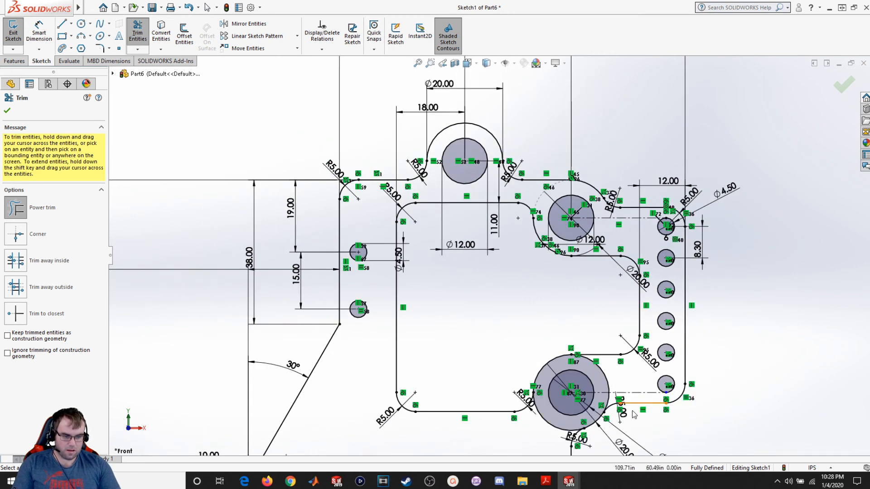
{"action": "scroll", "coordinate": [635, 415], "scroll_direction": "down", "scroll_amount": 2}
{"action": "scroll", "coordinate": [480, 383], "scroll_direction": "down", "scroll_amount": 2}
{"action": "left_click_drag", "start_coordinate": [491, 378], "coordinate": [504, 363]}
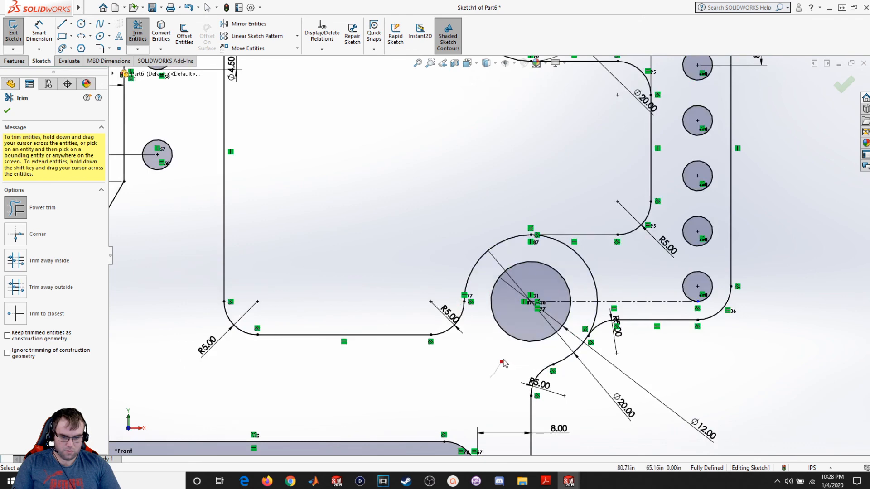
{"action": "mouse_move", "coordinate": [588, 278]}
{"action": "left_mouse_down"}
{"action": "mouse_move", "coordinate": [613, 308]}
{"action": "mouse_move", "coordinate": [594, 319]}
{"action": "left_mouse_up"}
{"action": "scroll", "coordinate": [489, 258], "scroll_direction": "up", "scroll_amount": 5}
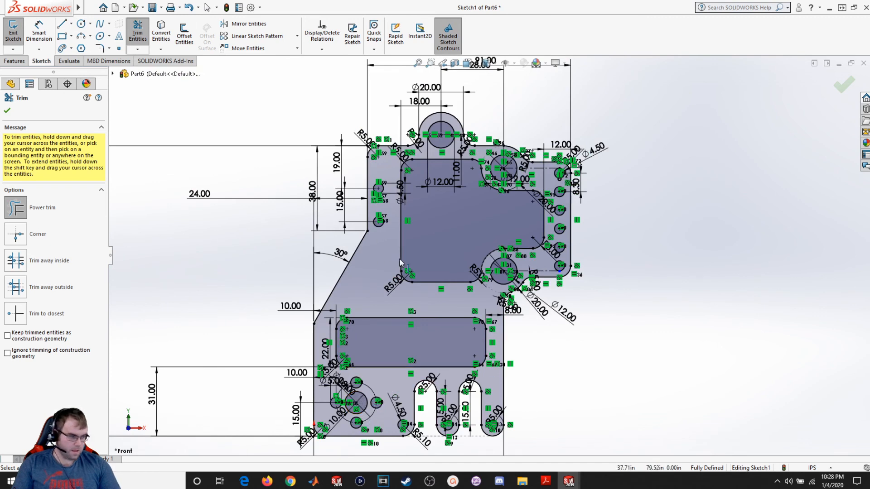
{"action": "left_click", "coordinate": [8, 111]}
{"action": "key", "text": "alt+Tab"}
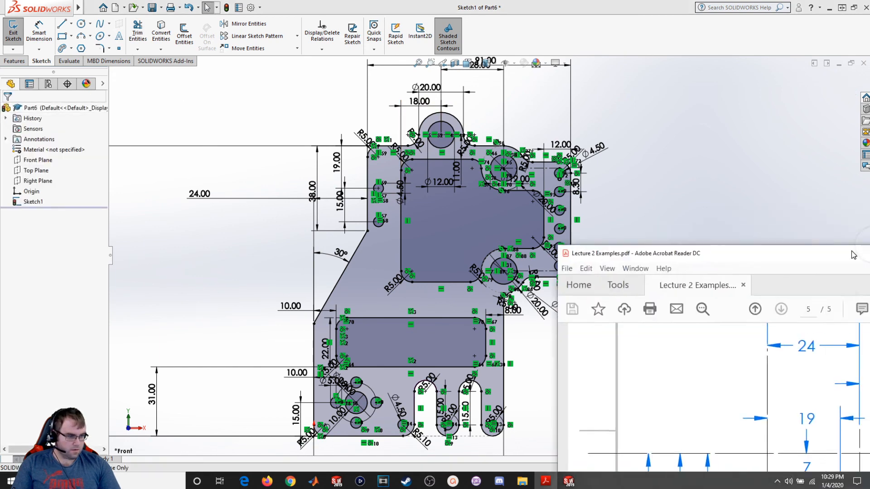
- Maximize the Lecture 2 Examples PDF to review the full Sketch 6 drawing, then restore its window over the sketch
{"action": "left_click_drag", "start_coordinate": [523, 61], "coordinate": [550, 3]}
{"action": "scroll", "coordinate": [439, 290], "scroll_direction": "down", "scroll_amount": 4}
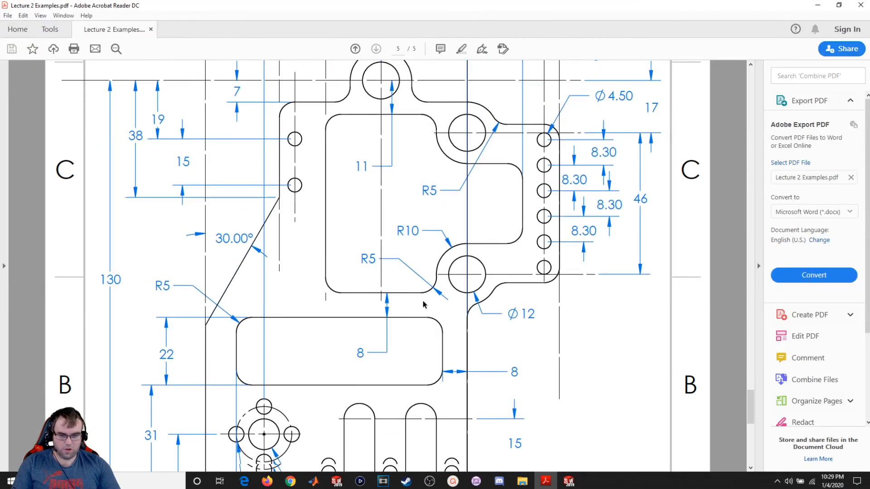
{"action": "key", "text": "ctrl+0"}
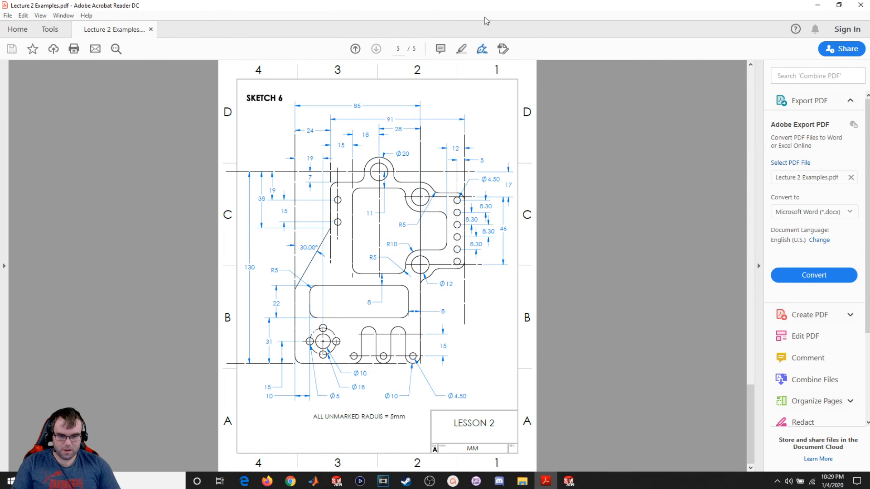
{"action": "left_click_drag", "start_coordinate": [450, 4], "coordinate": [597, 45]}
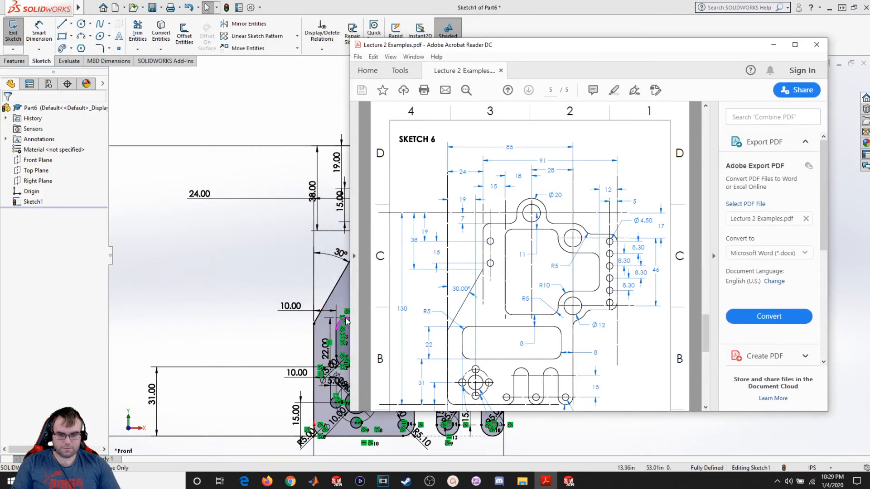
- Move the PDF window aside and fit the whole sketch in view to compare it with the drawing
{"action": "left_click_drag", "start_coordinate": [349, 314], "coordinate": [503, 315]}
{"action": "scroll", "coordinate": [598, 331], "scroll_direction": "down", "scroll_amount": 3, "text": "ctrl"}
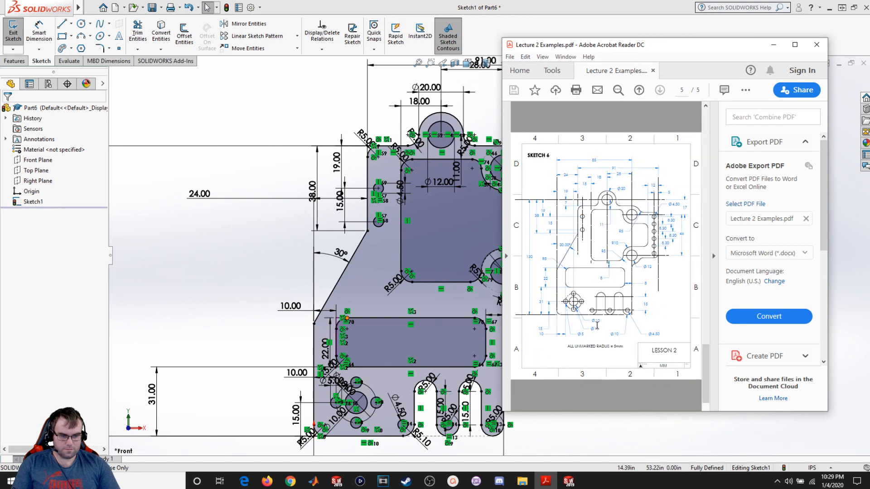
{"action": "key", "text": "f"}
{"action": "scroll", "coordinate": [309, 261], "scroll_direction": "down", "scroll_amount": 1}
{"action": "scroll", "coordinate": [373, 284], "scroll_direction": "up", "scroll_amount": 2}
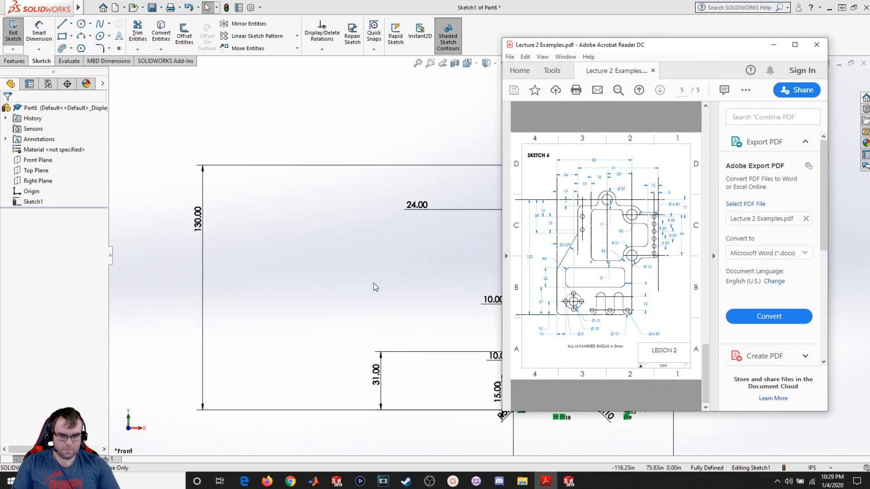
{"action": "middle_click_drag", "start_coordinate": [398, 288], "coordinate": [93, 266], "text": "ctrl"}
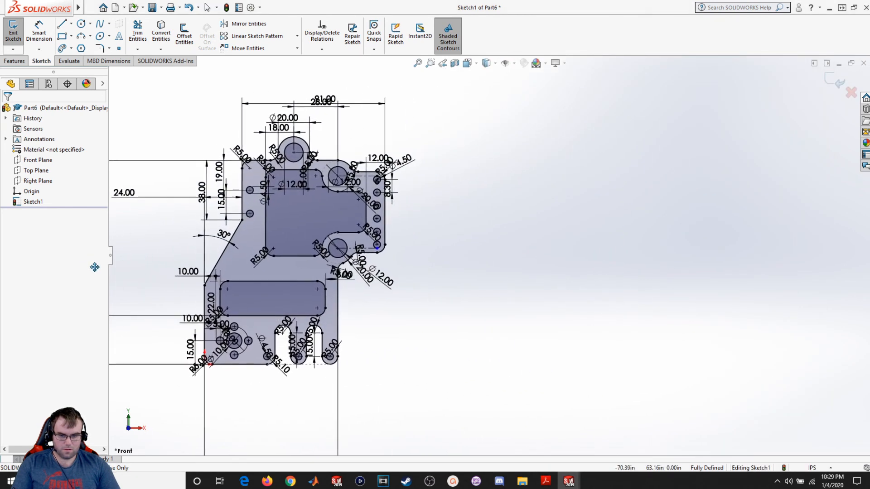
{"action": "left_click", "coordinate": [548, 483]}
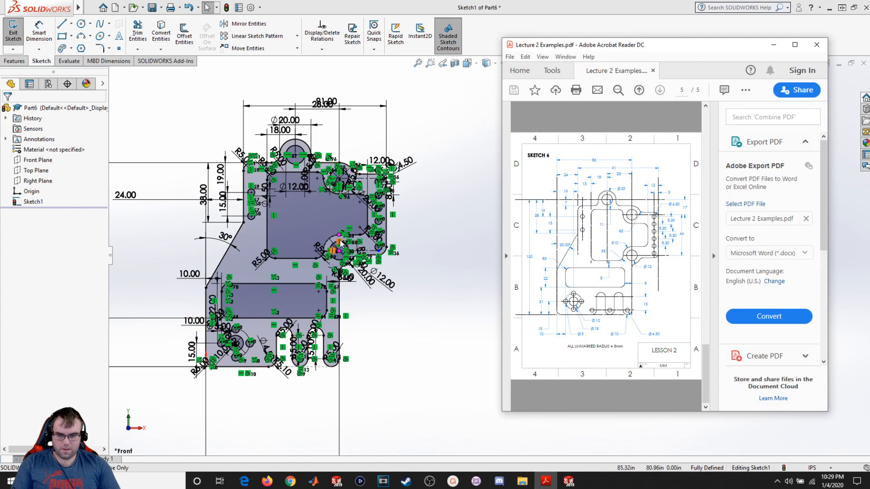
- Inspect the lower boss and pocket corner area of the sketch, then bring the PDF drawing back alongside
{"action": "scroll", "coordinate": [360, 244], "scroll_direction": "down", "scroll_amount": 5}
{"action": "scroll", "coordinate": [411, 267], "scroll_direction": "down", "scroll_amount": 3}
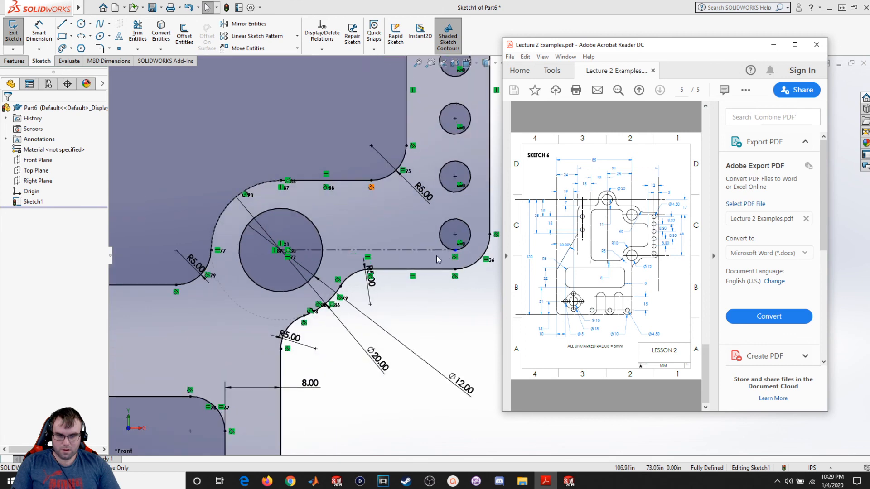
{"action": "left_click", "coordinate": [415, 250]}
{"action": "left_click_drag", "start_coordinate": [412, 249], "coordinate": [412, 252]}
{"action": "left_click", "coordinate": [425, 308]}
{"action": "scroll", "coordinate": [438, 335], "scroll_direction": "up", "scroll_amount": 6}
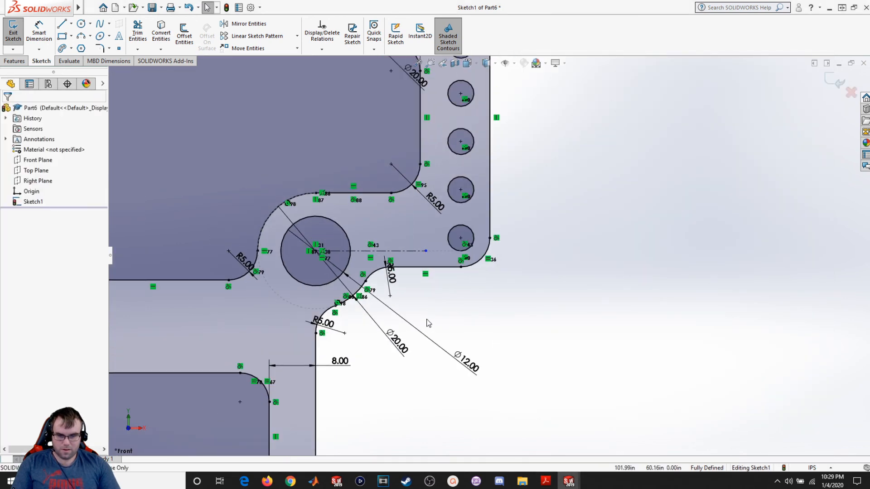
{"action": "left_click", "coordinate": [546, 482]}
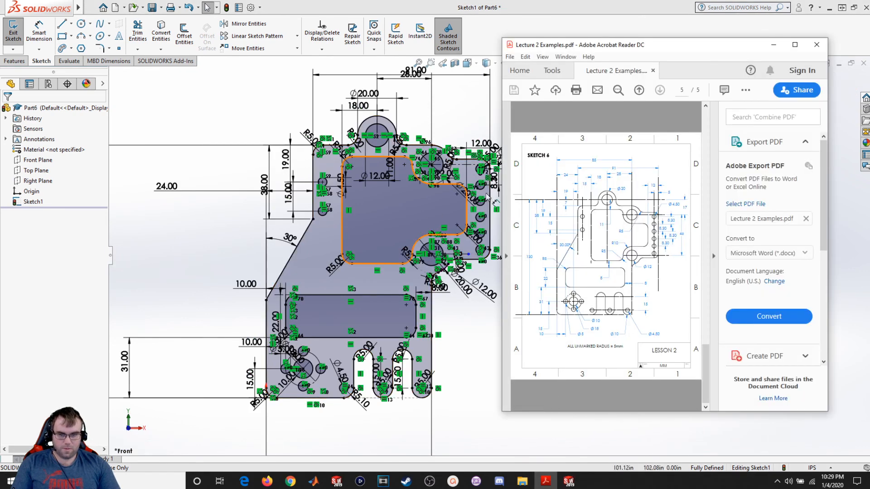
{"action": "left_click_drag", "start_coordinate": [589, 50], "coordinate": [617, 45]}
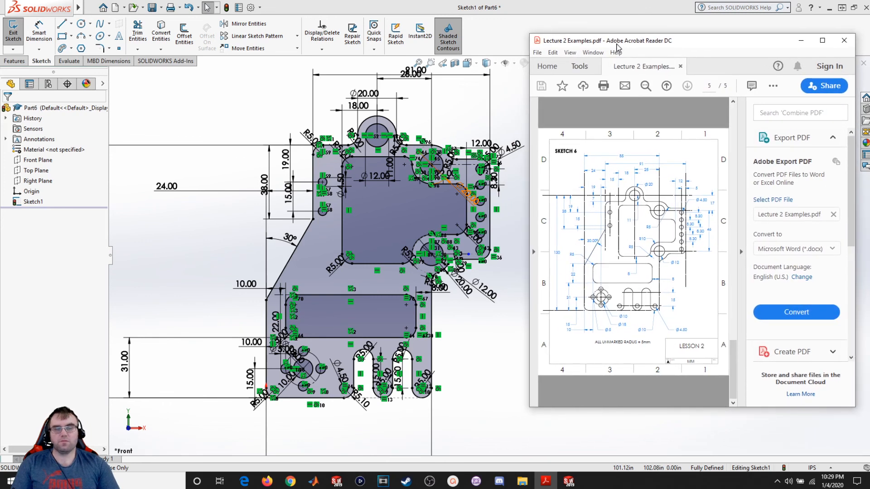